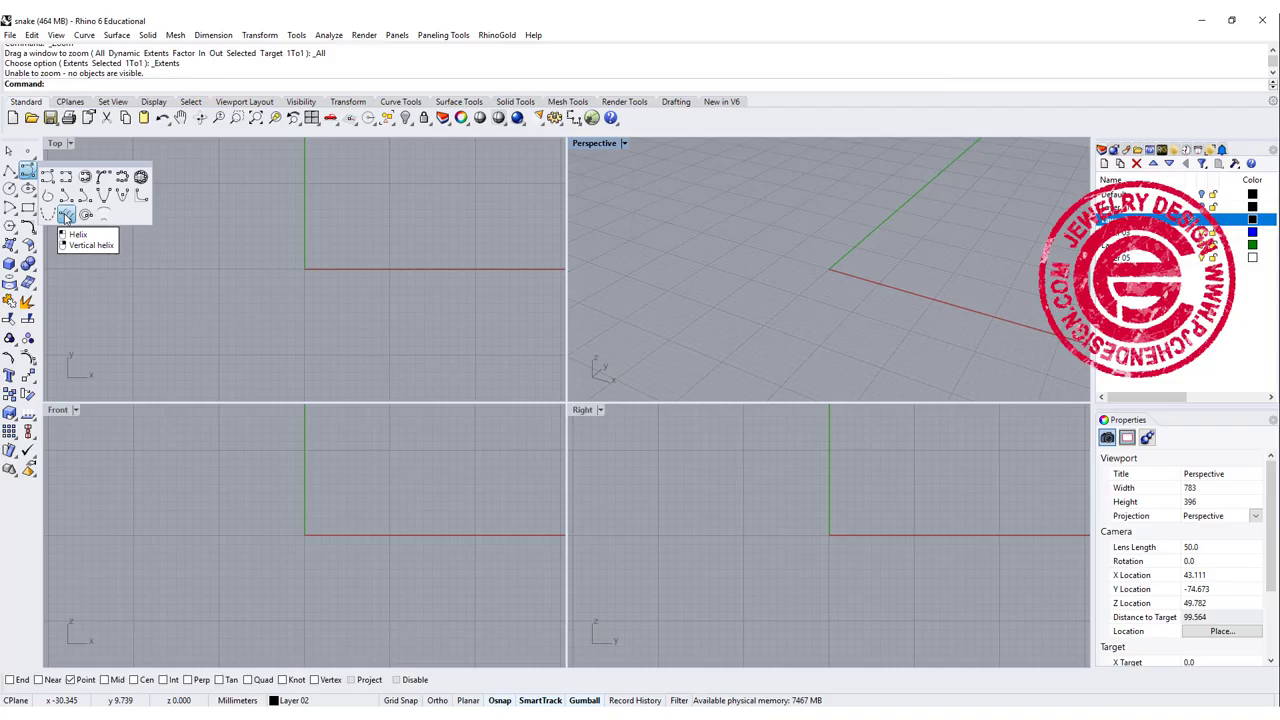
Start a helix with its axis running from the origin about 8 mm straight along the positive Y axis
{"action": "left_click", "coordinate": [65, 216]}
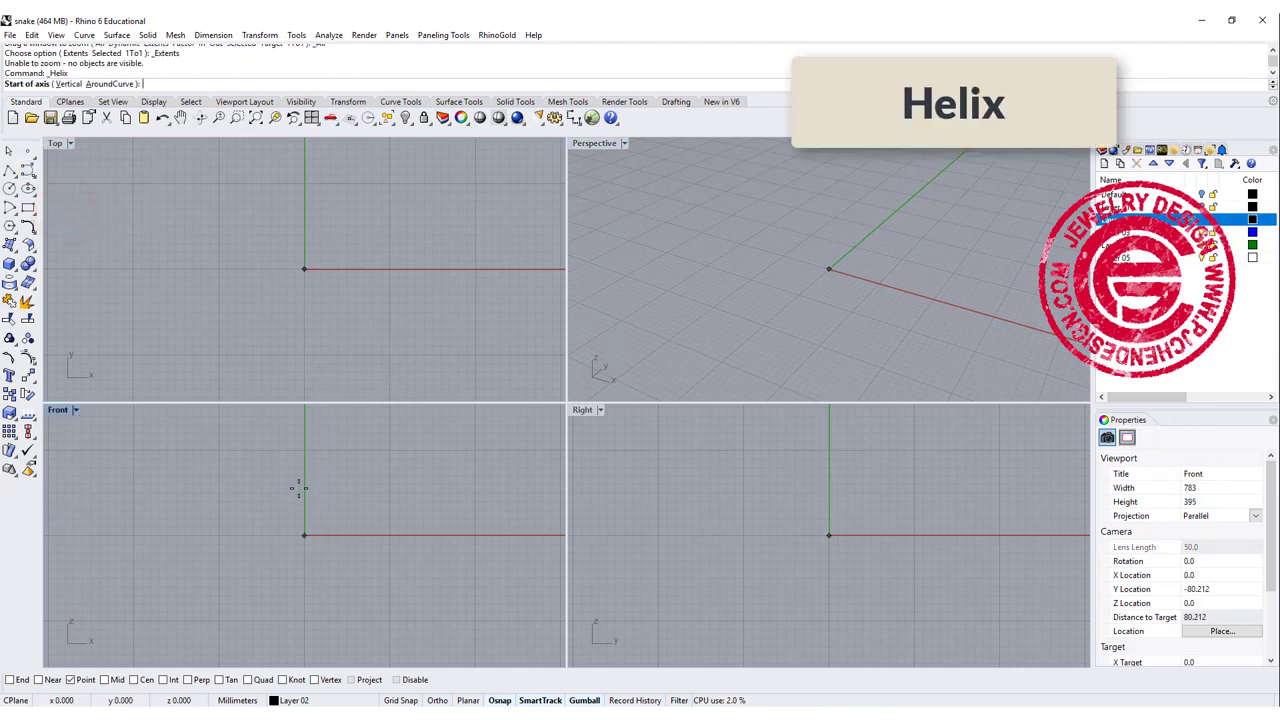
{"action": "type", "text": "0"}
{"action": "key", "text": "Return"}
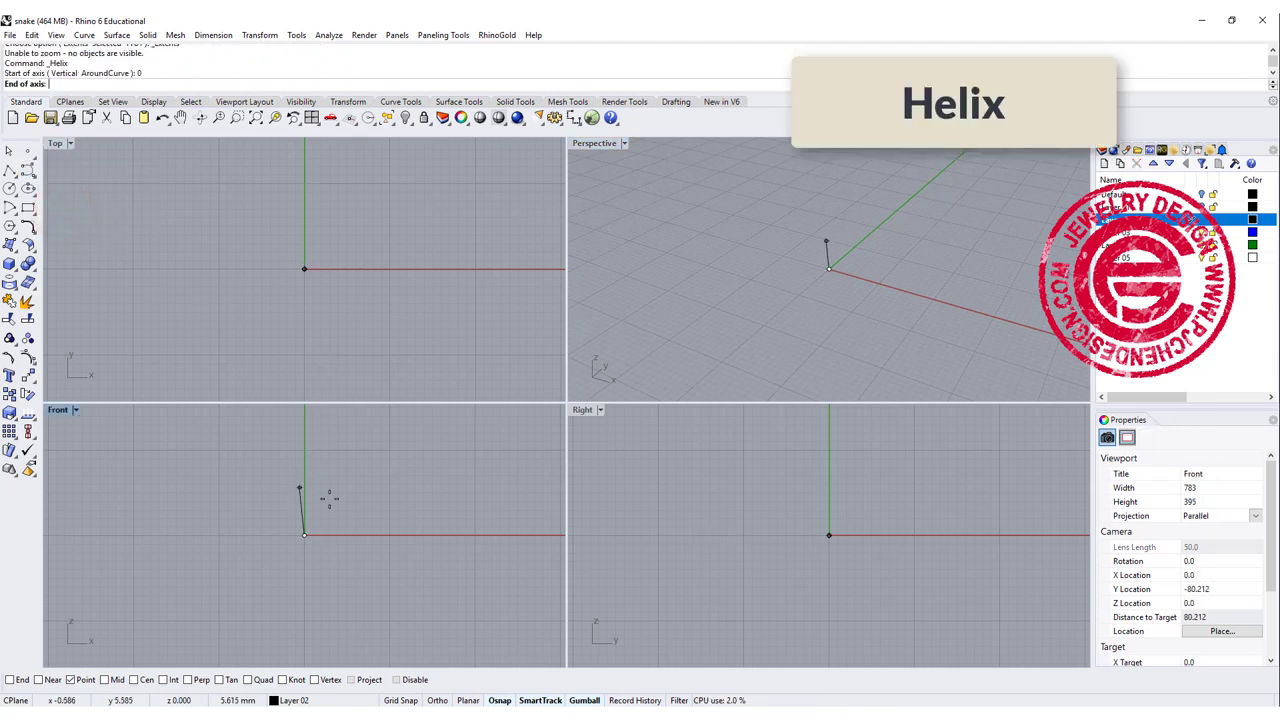
{"action": "key", "text": "F8"}
{"action": "left_click", "coordinate": [304, 198]}
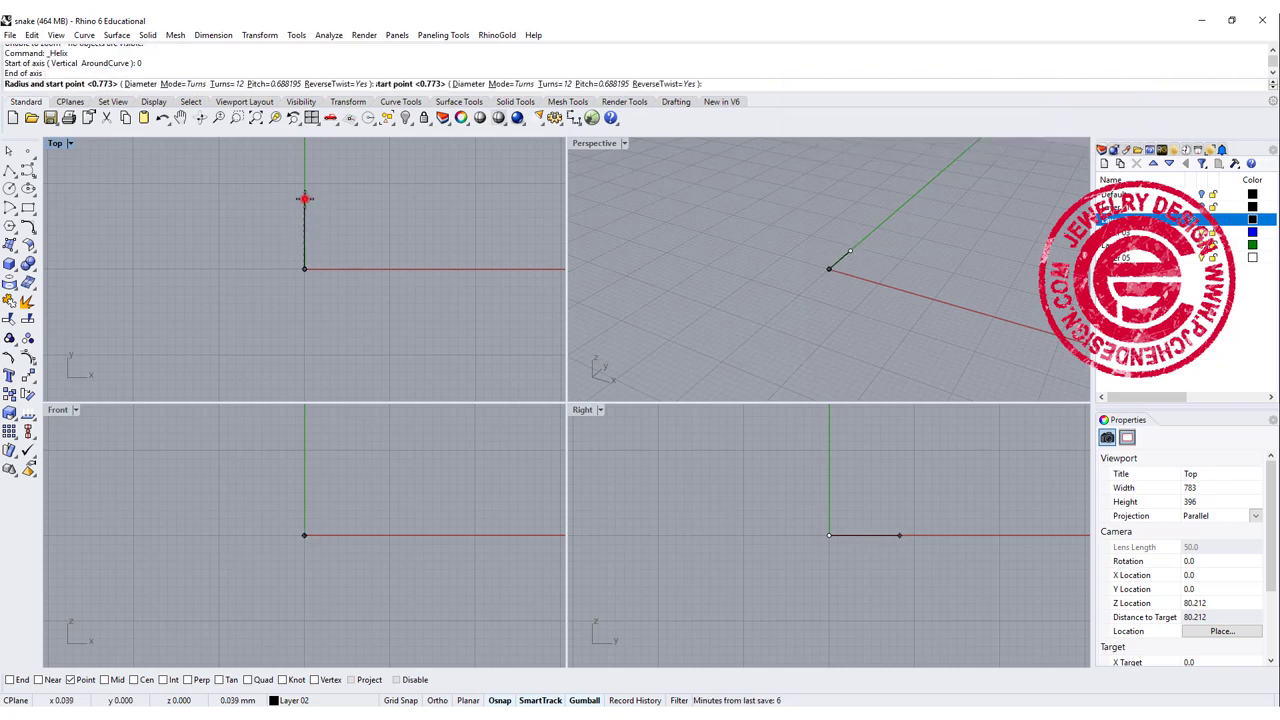
Give the helix 2 turns and a 16 mm diameter, and place its start point directly above the axis in the Front view
{"action": "left_click", "coordinate": [226, 84]}
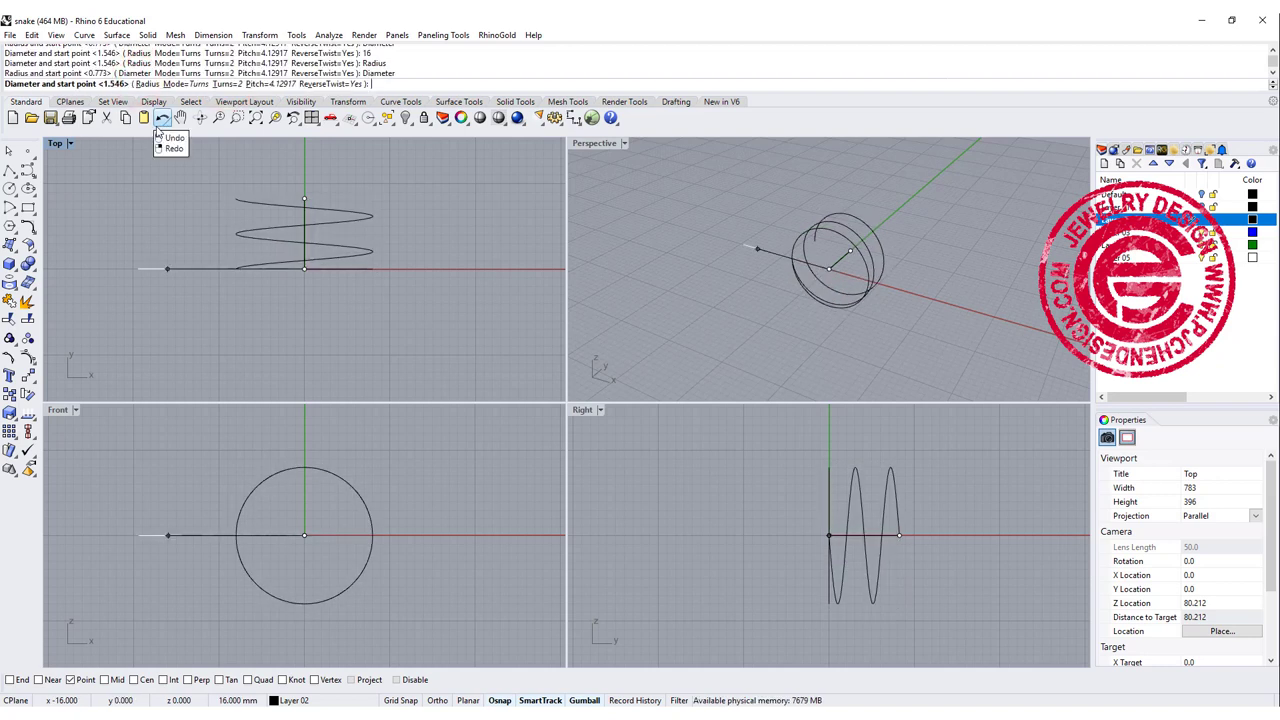
{"action": "type", "text": "16"}
{"action": "key", "text": "Return"}
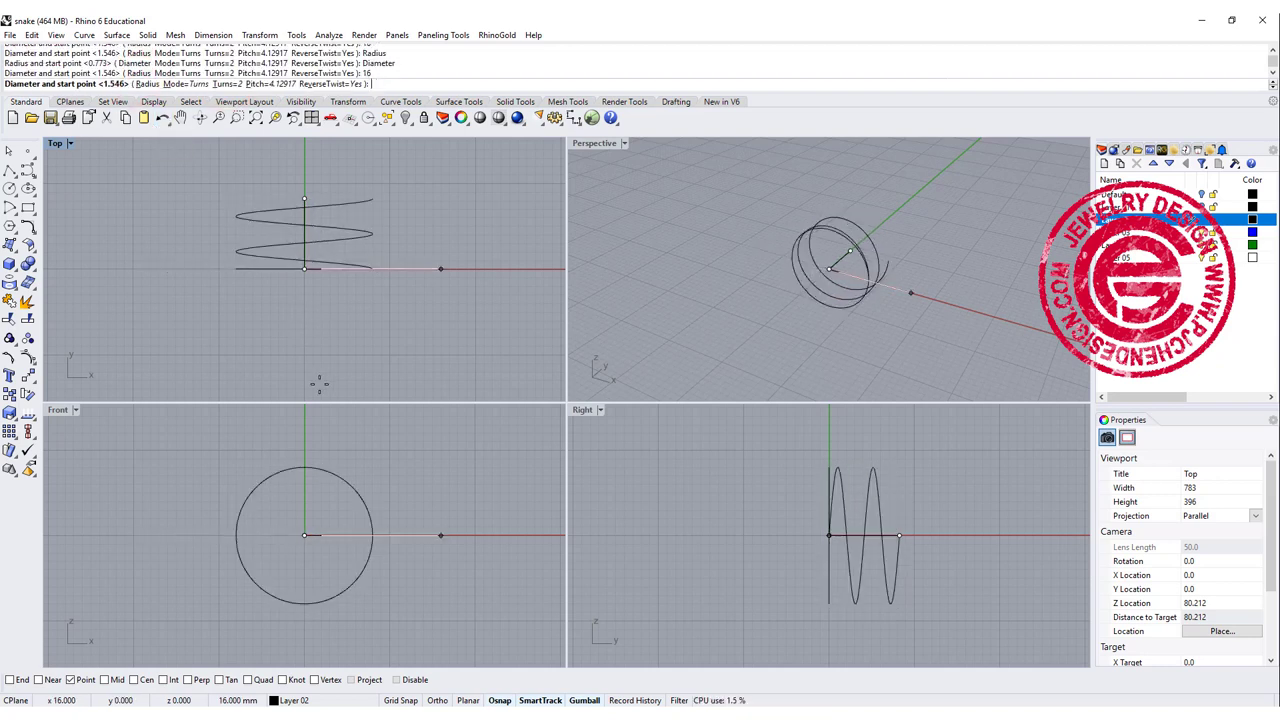
{"action": "left_click", "coordinate": [304, 444]}
{"action": "right_click_drag", "start_coordinate": [902, 212], "coordinate": [628, 314]}
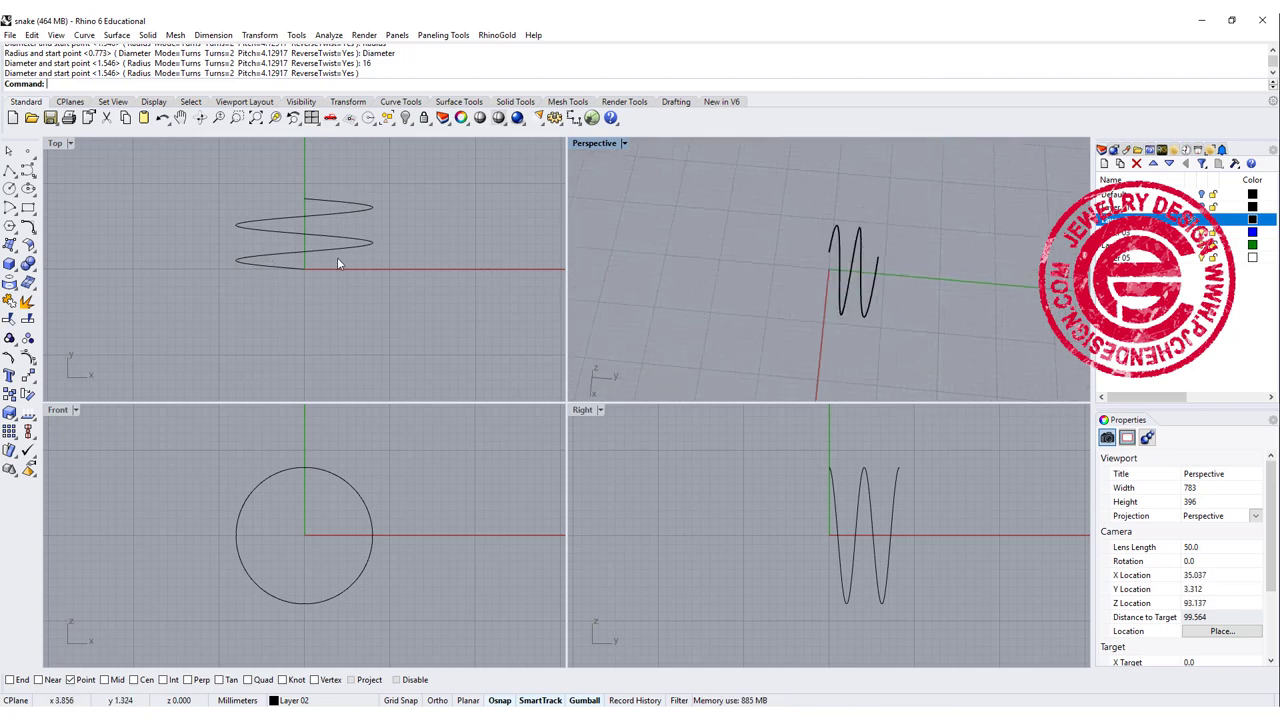
Draw a slanted polyline segment about 2 mm long below the helix in the Top view
{"action": "scroll", "coordinate": [312, 290], "scroll_direction": "up", "scroll_amount": 5}
{"action": "right_click_drag", "start_coordinate": [300, 357], "coordinate": [307, 324]}
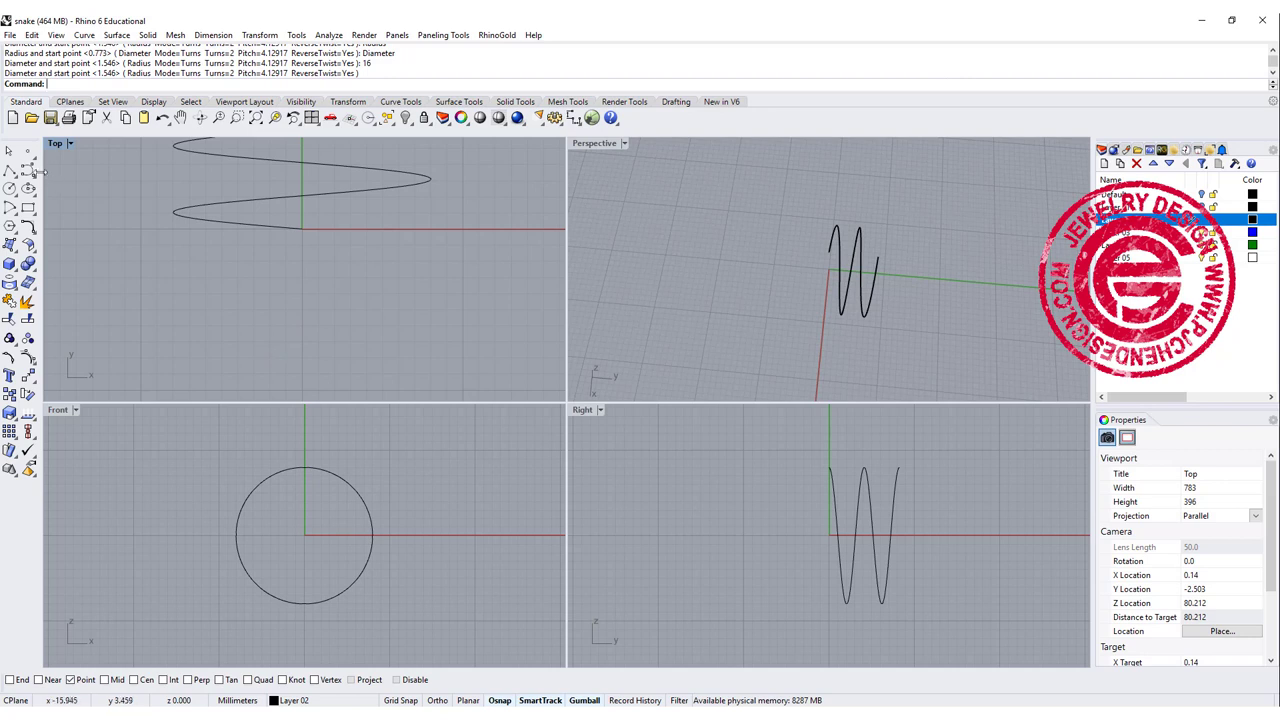
{"action": "left_click", "coordinate": [9, 170]}
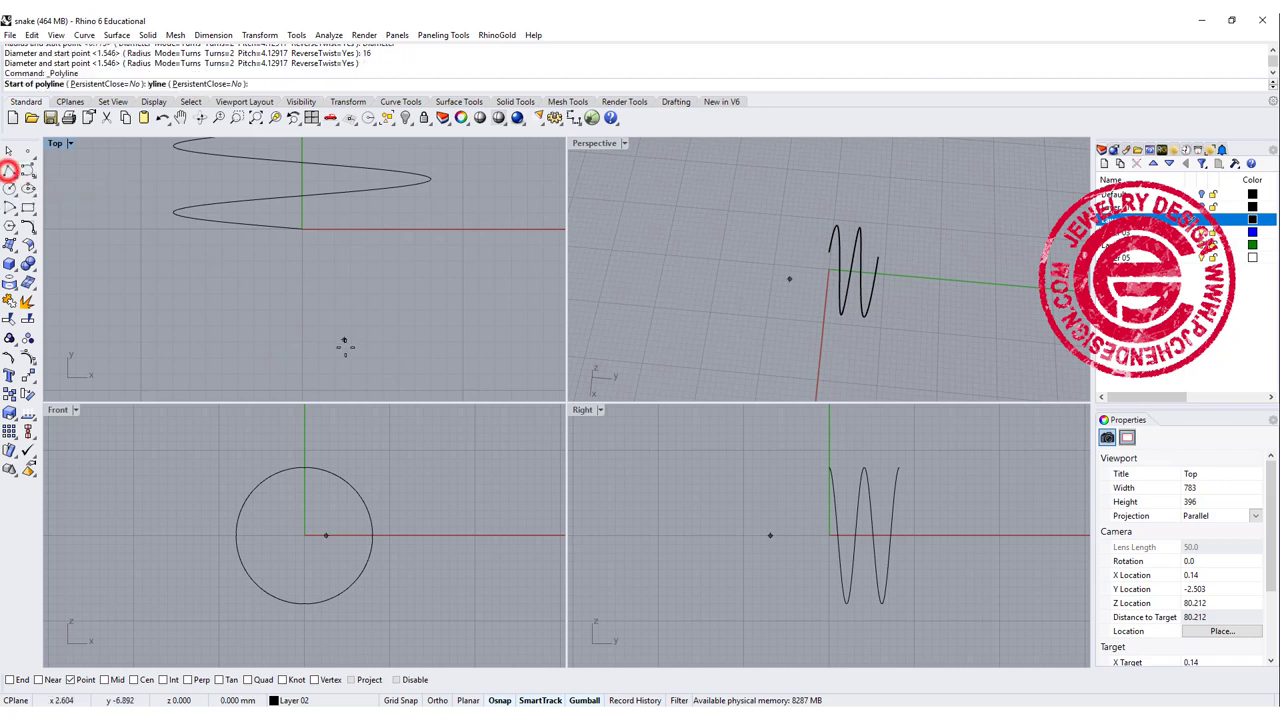
{"action": "left_click", "coordinate": [282, 347]}
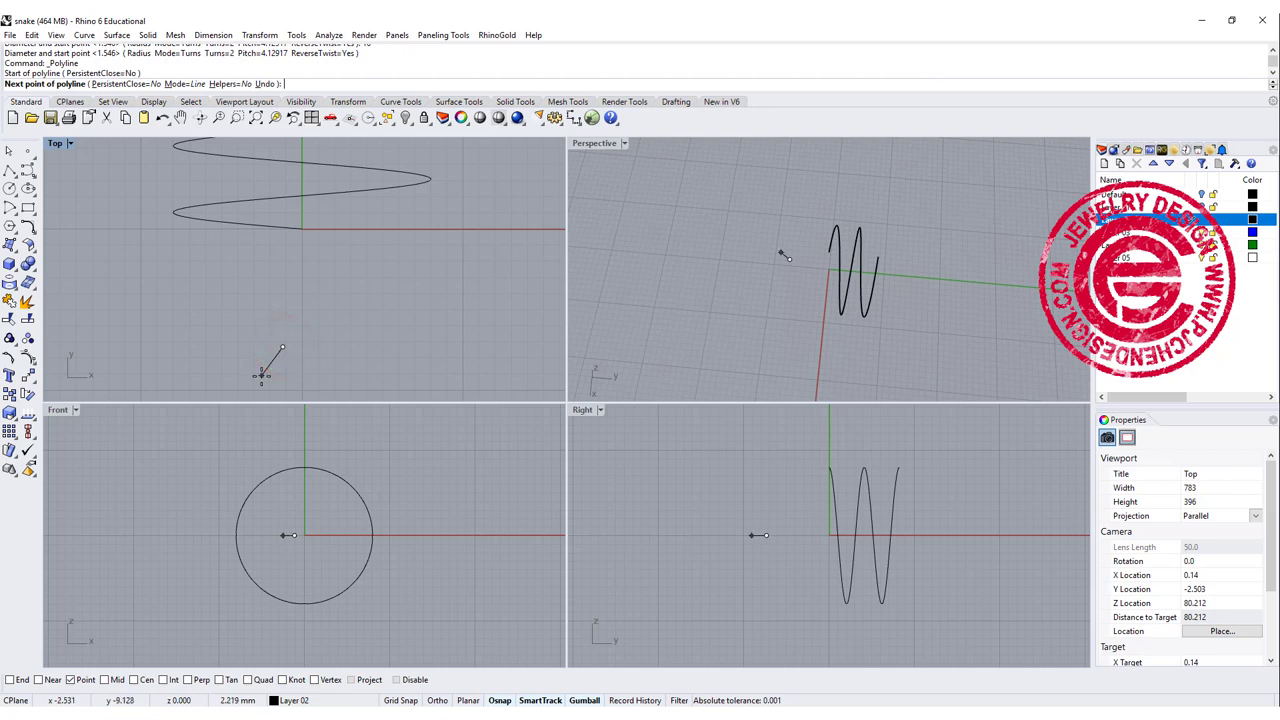
{"action": "left_click", "coordinate": [260, 375]}
{"action": "key", "text": "Return"}
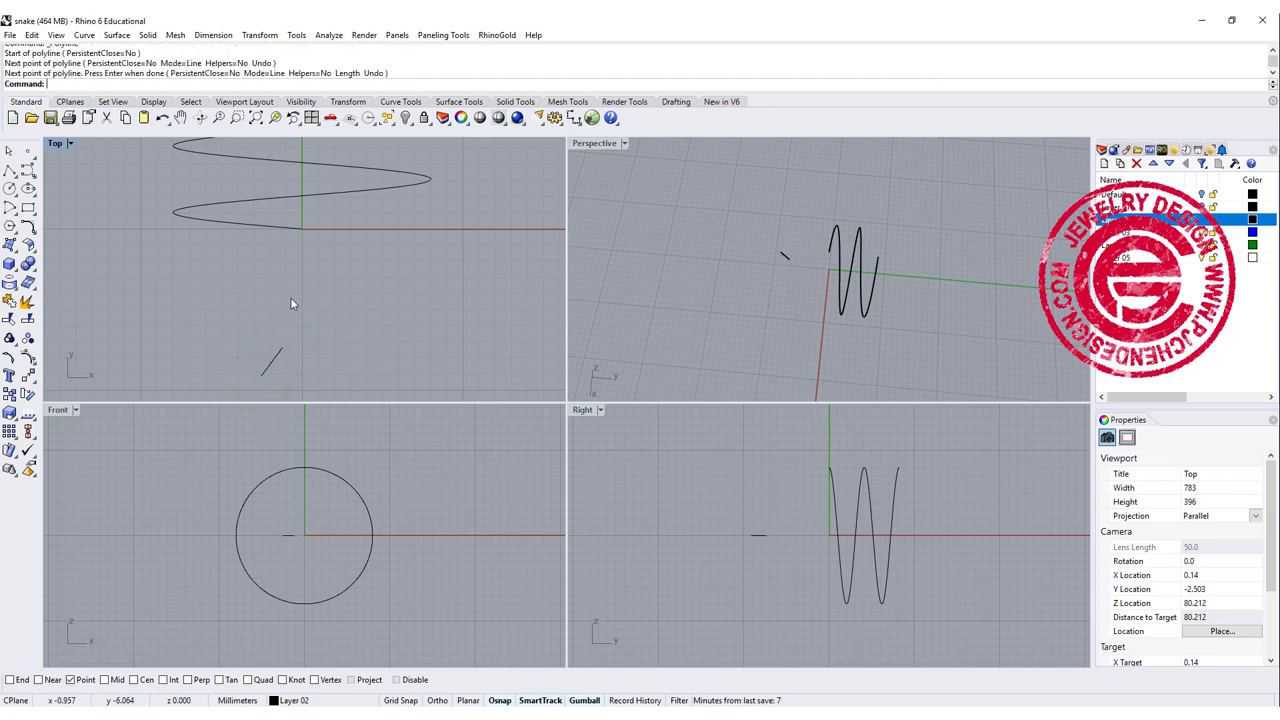
Delete the control points at the helix's lower end in the Top view to shorten the curve there
{"action": "left_click", "coordinate": [289, 230]}
{"action": "scroll", "coordinate": [296, 232], "scroll_direction": "up", "scroll_amount": 10}
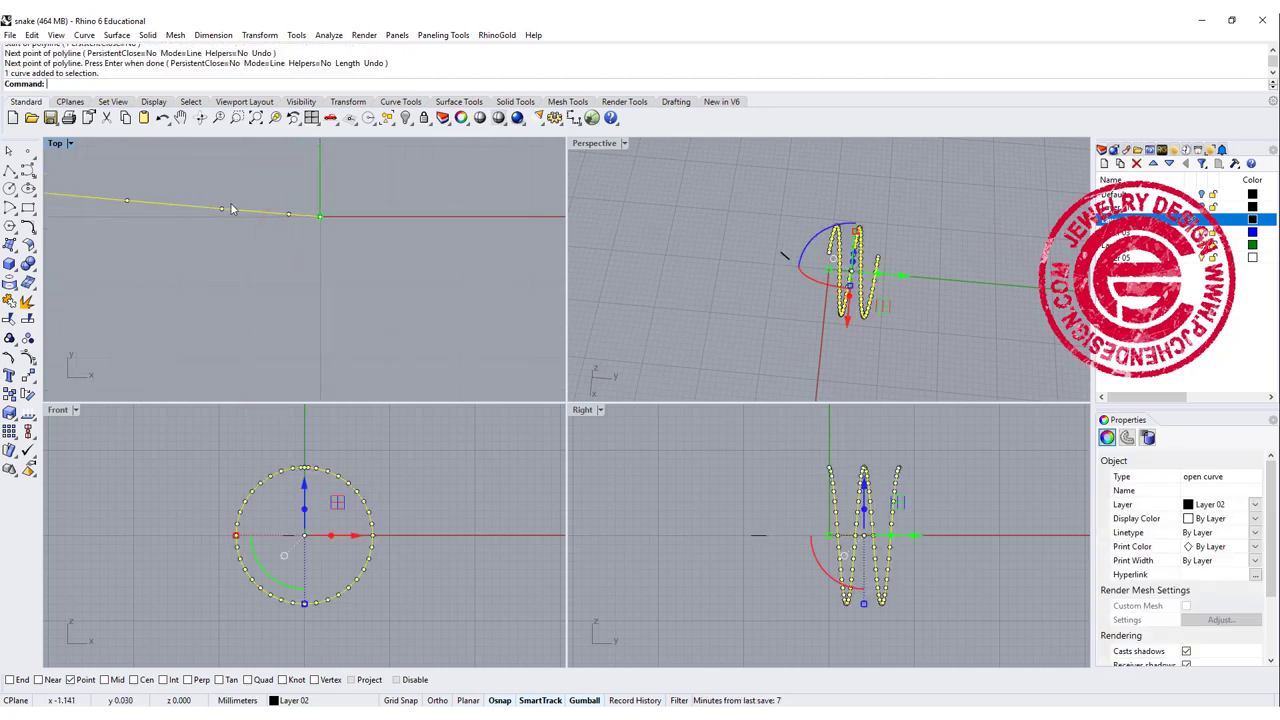
{"action": "left_click_drag", "start_coordinate": [169, 171], "coordinate": [415, 289]}
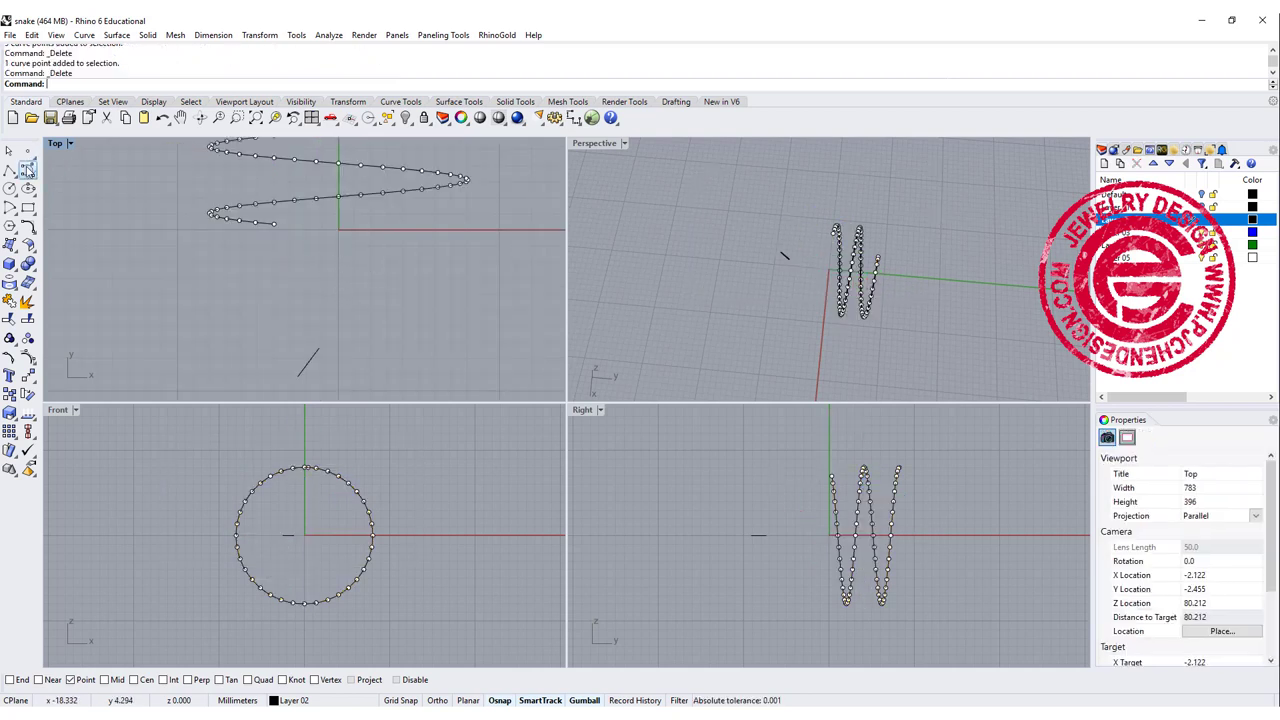
Create an adjustable curve blend between the short line's upper end and the helix's shortened lower end
{"action": "left_click", "coordinate": [30, 230]}
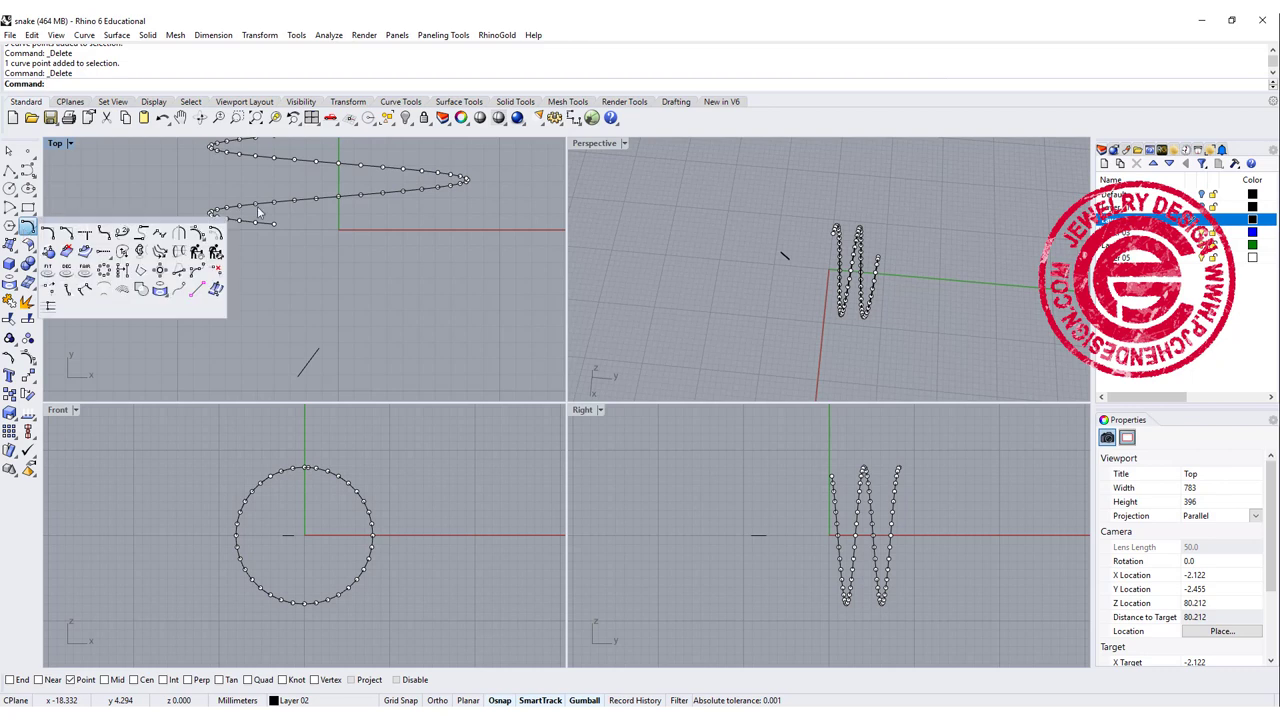
{"action": "left_click", "coordinate": [120, 234]}
{"action": "left_click", "coordinate": [316, 350]}
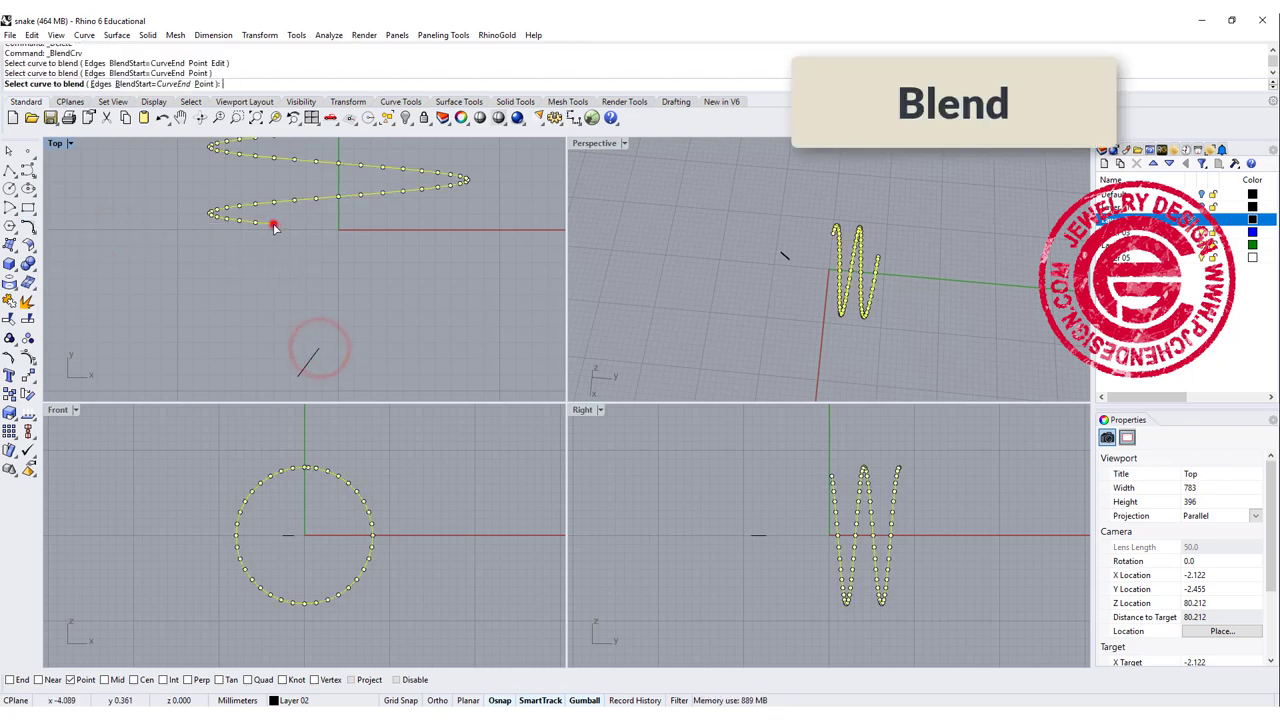
{"action": "left_click", "coordinate": [272, 221]}
Shorten the lower blend's handles on both the line side and the helix side for a tighter bend, and accept the blend
{"action": "left_click", "coordinate": [394, 246]}
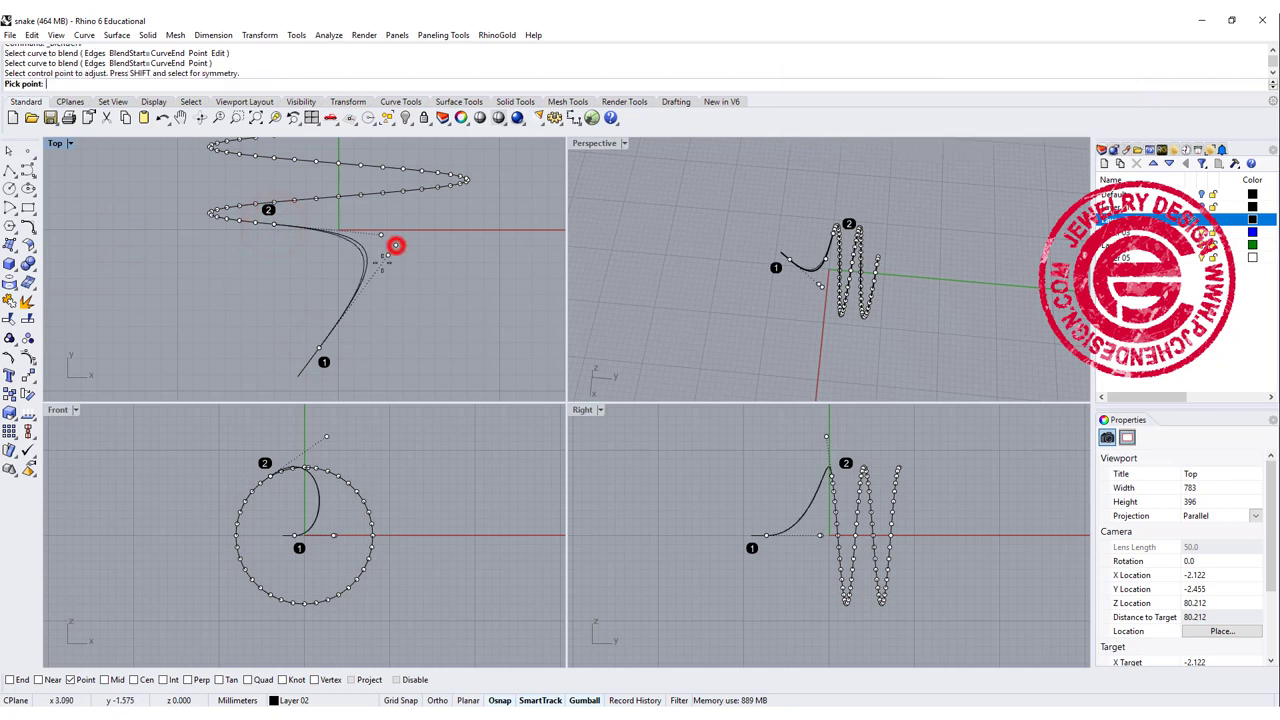
{"action": "left_click", "coordinate": [358, 300]}
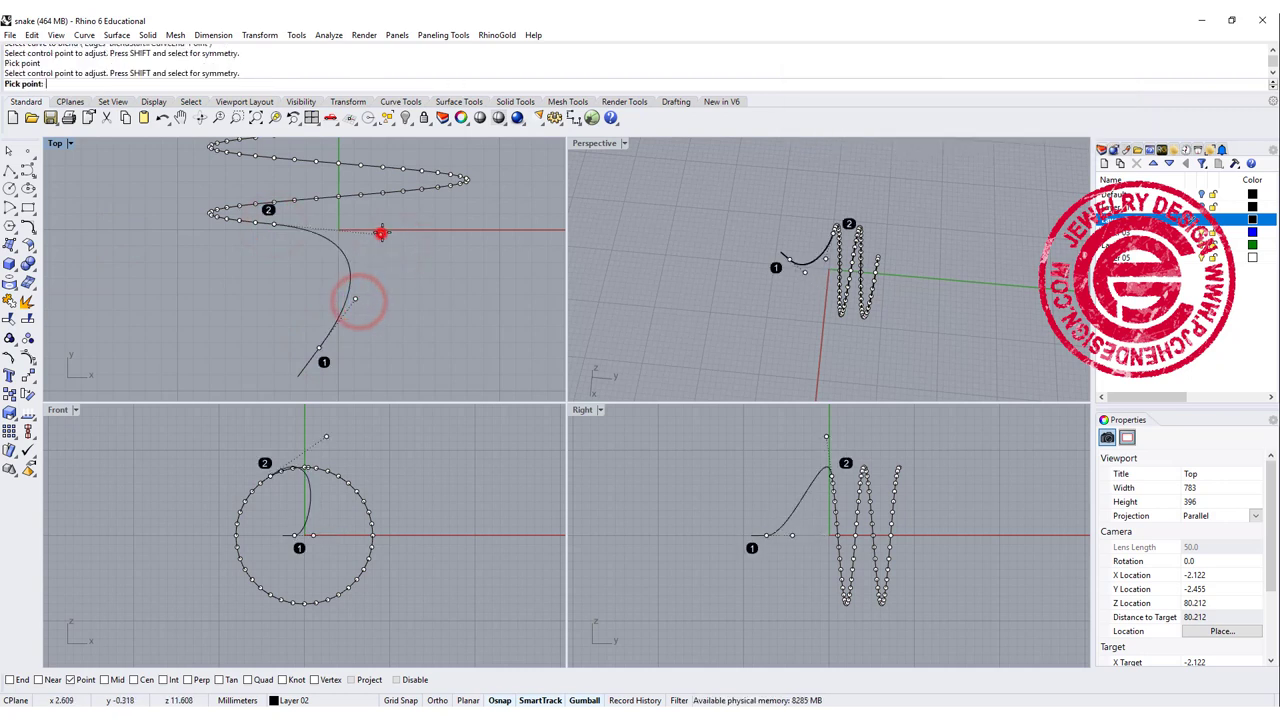
{"action": "left_click", "coordinate": [380, 234]}
{"action": "left_click", "coordinate": [363, 234]}
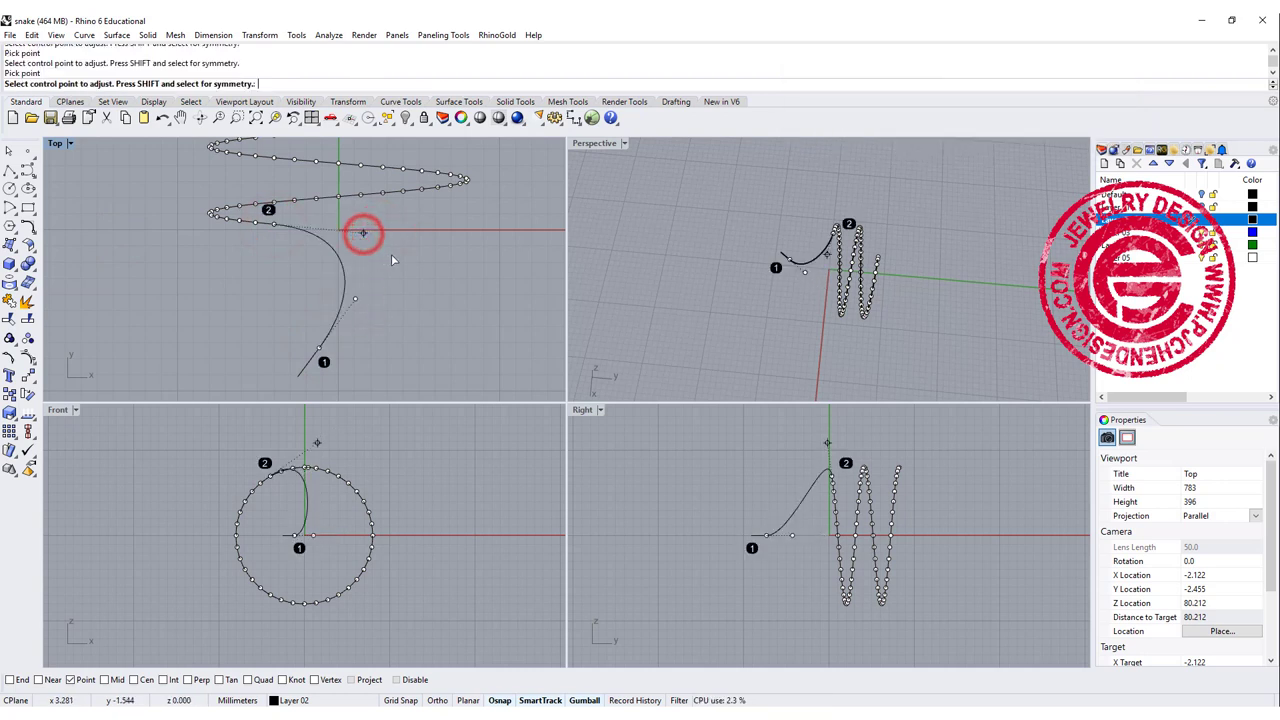
{"action": "right_click", "coordinate": [391, 254]}
Draw a slanted two-point curve about 1.6 mm long above the helix's upper end in the Top view
{"action": "scroll", "coordinate": [405, 247], "scroll_direction": "down", "scroll_amount": 7}
{"action": "right_click_drag", "start_coordinate": [397, 272], "coordinate": [354, 310]}
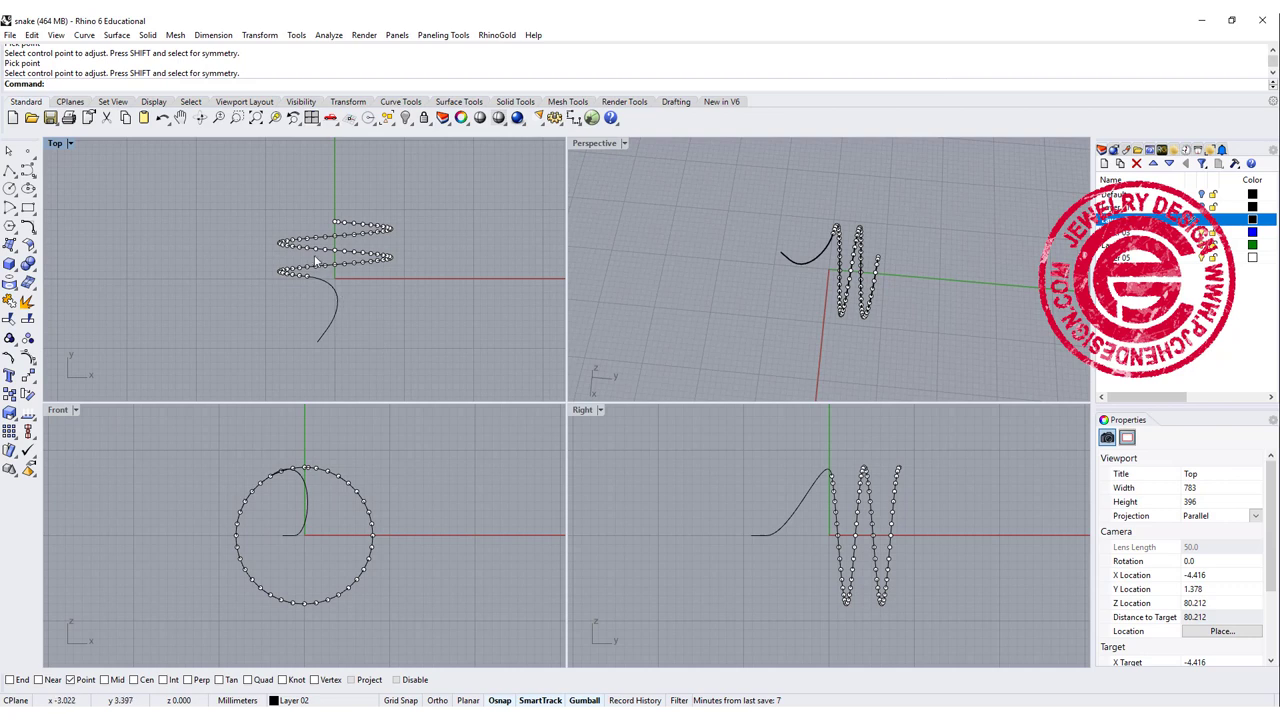
{"action": "scroll", "coordinate": [315, 262], "scroll_direction": "up", "scroll_amount": 8}
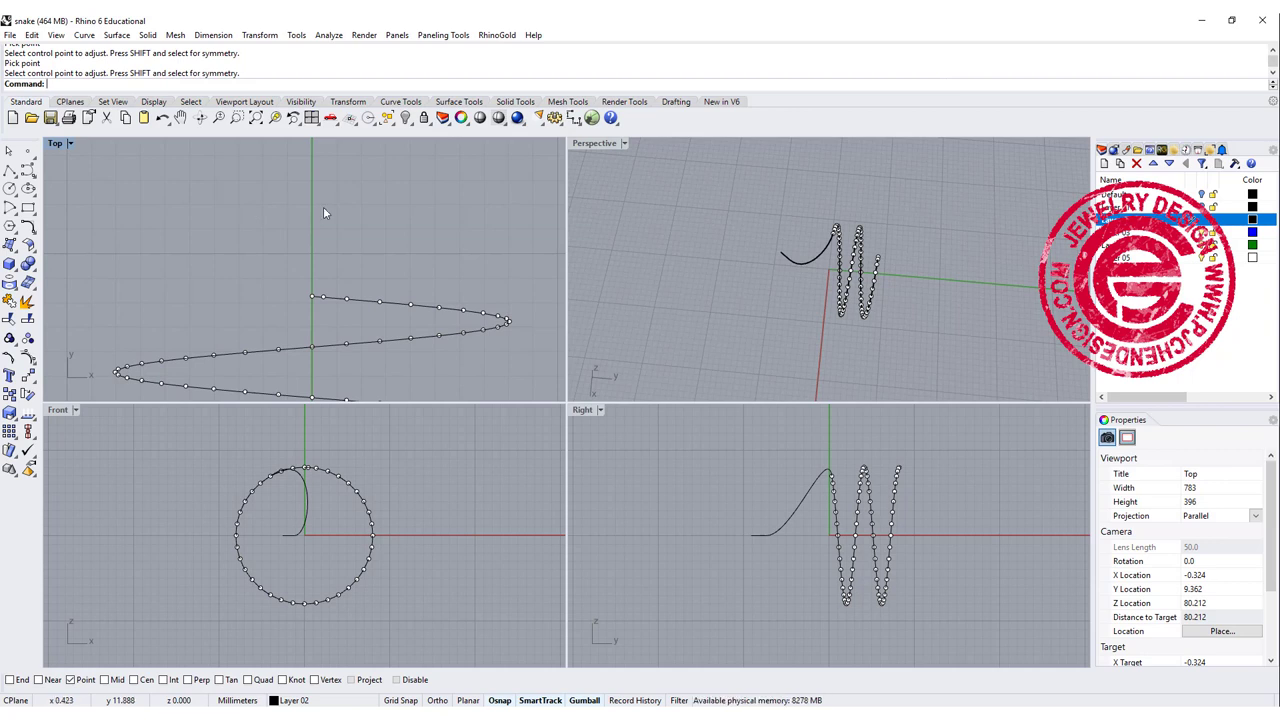
{"action": "right_click_drag", "start_coordinate": [309, 205], "coordinate": [295, 256]}
{"action": "left_click", "coordinate": [28, 169]}
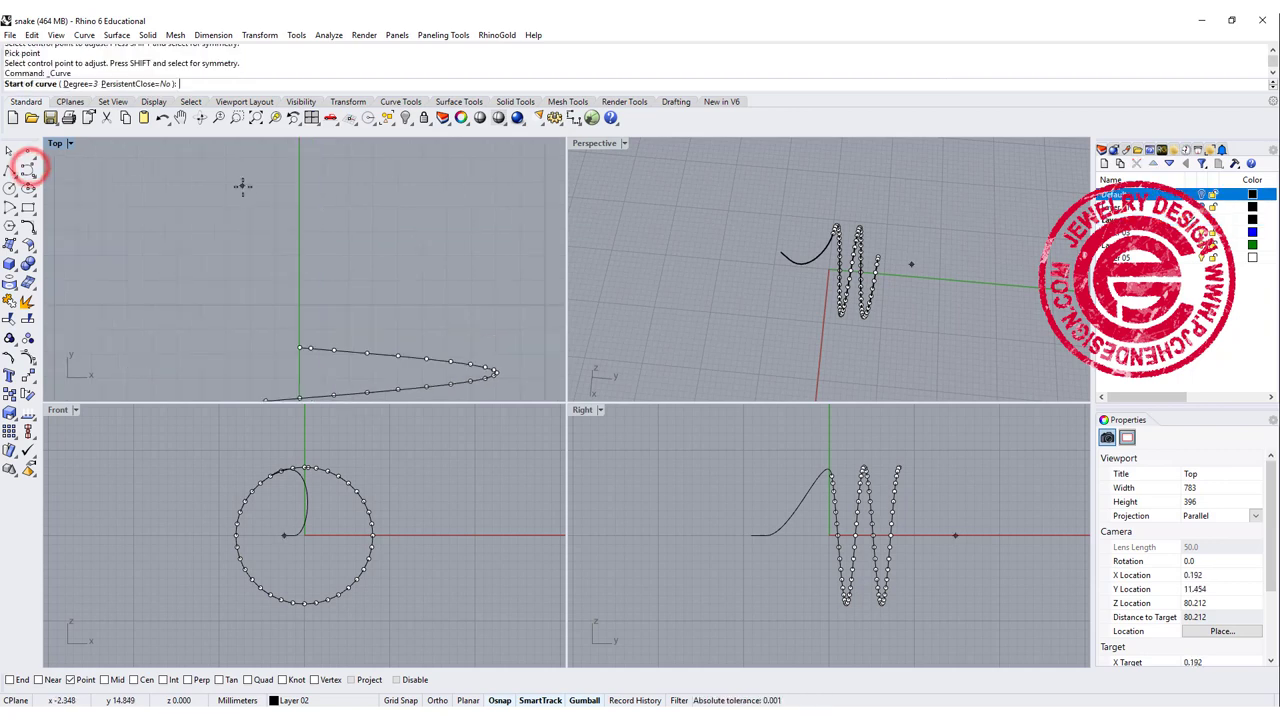
{"action": "left_click", "coordinate": [258, 203]}
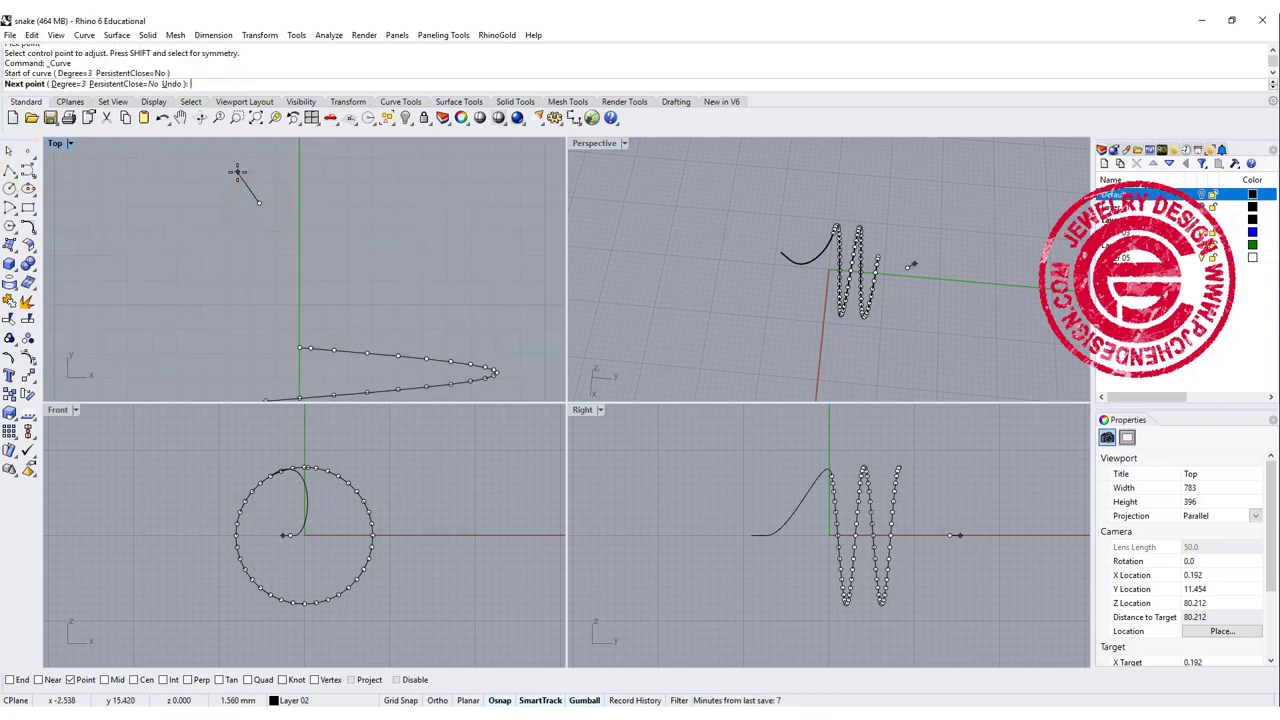
{"action": "left_click", "coordinate": [237, 172]}
{"action": "key", "text": "Return"}
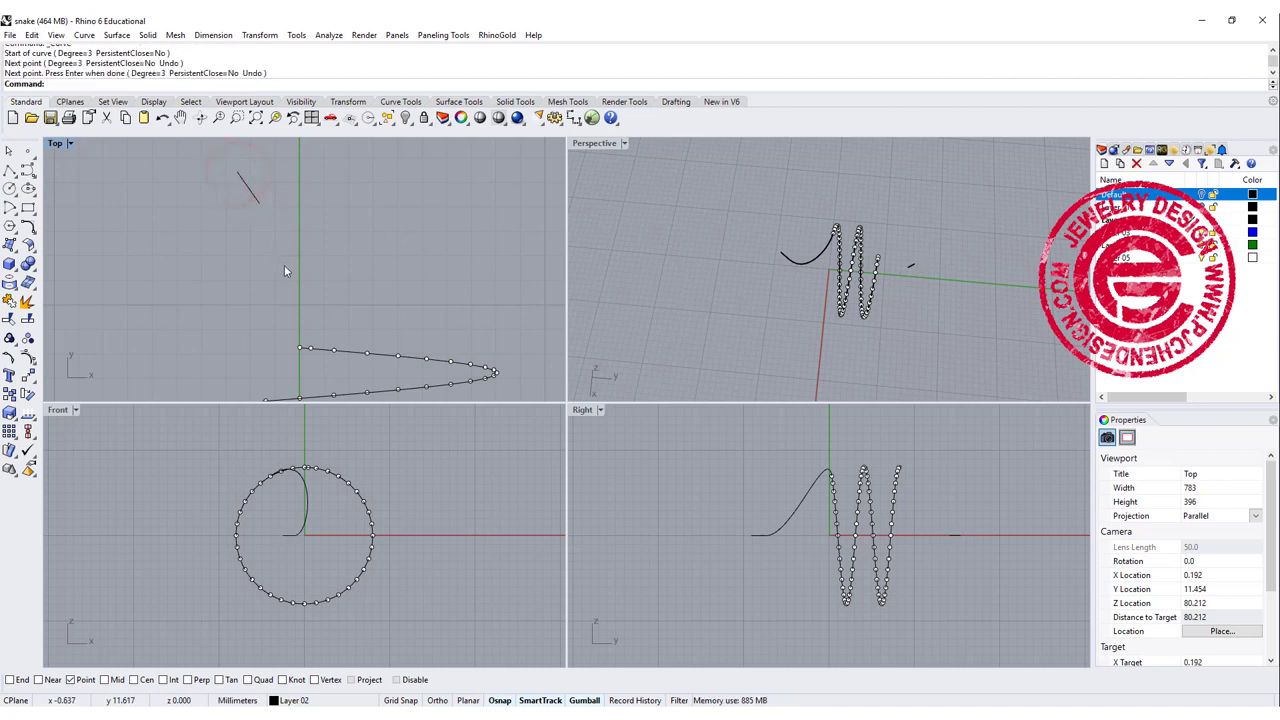
Delete three control points at the helix's upper end and start a curve blend from that end to the short upper line
{"action": "left_click_drag", "start_coordinate": [274, 323], "coordinate": [346, 372]}
{"action": "key", "text": "Delete"}
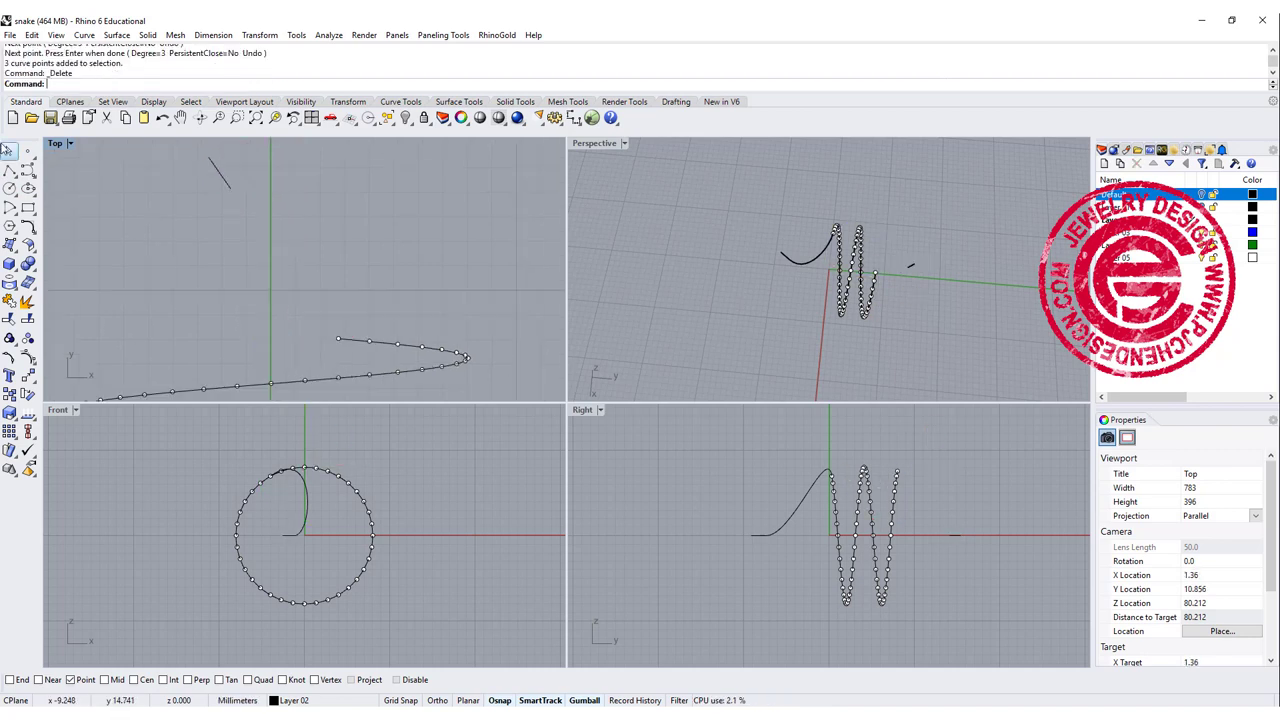
{"action": "left_click", "coordinate": [29, 228]}
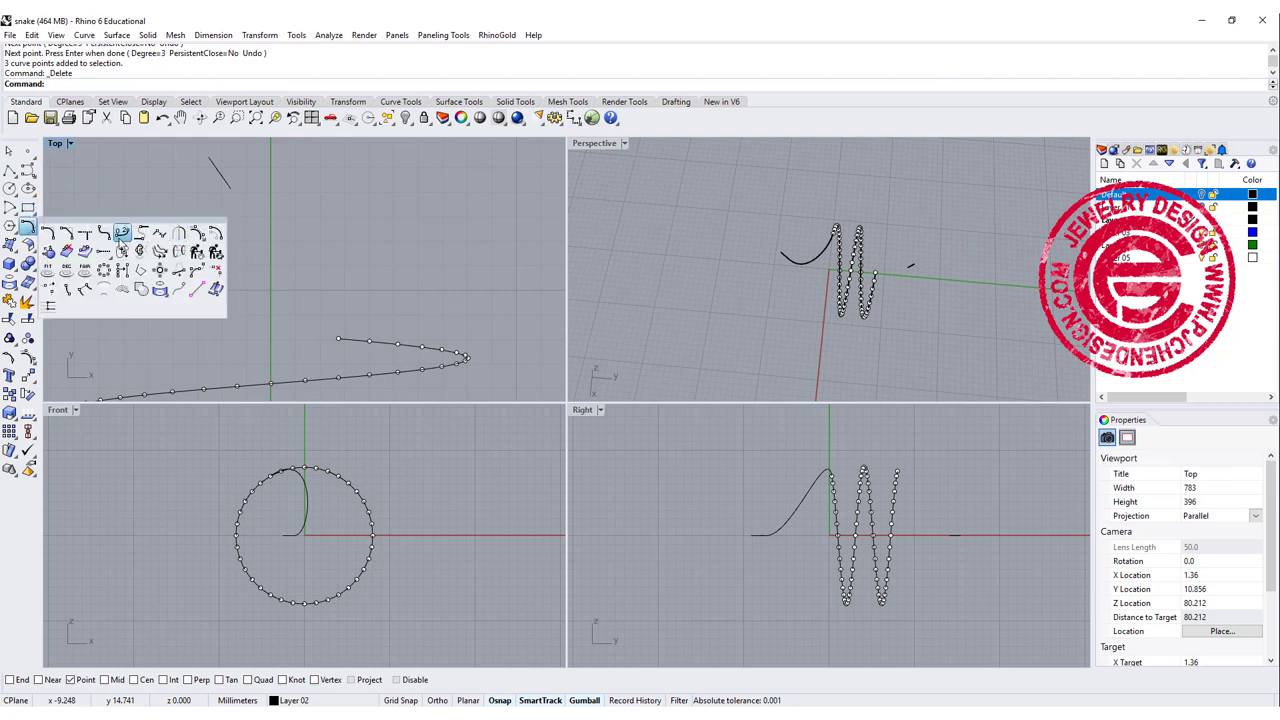
{"action": "left_click", "coordinate": [120, 233]}
{"action": "left_click", "coordinate": [344, 339]}
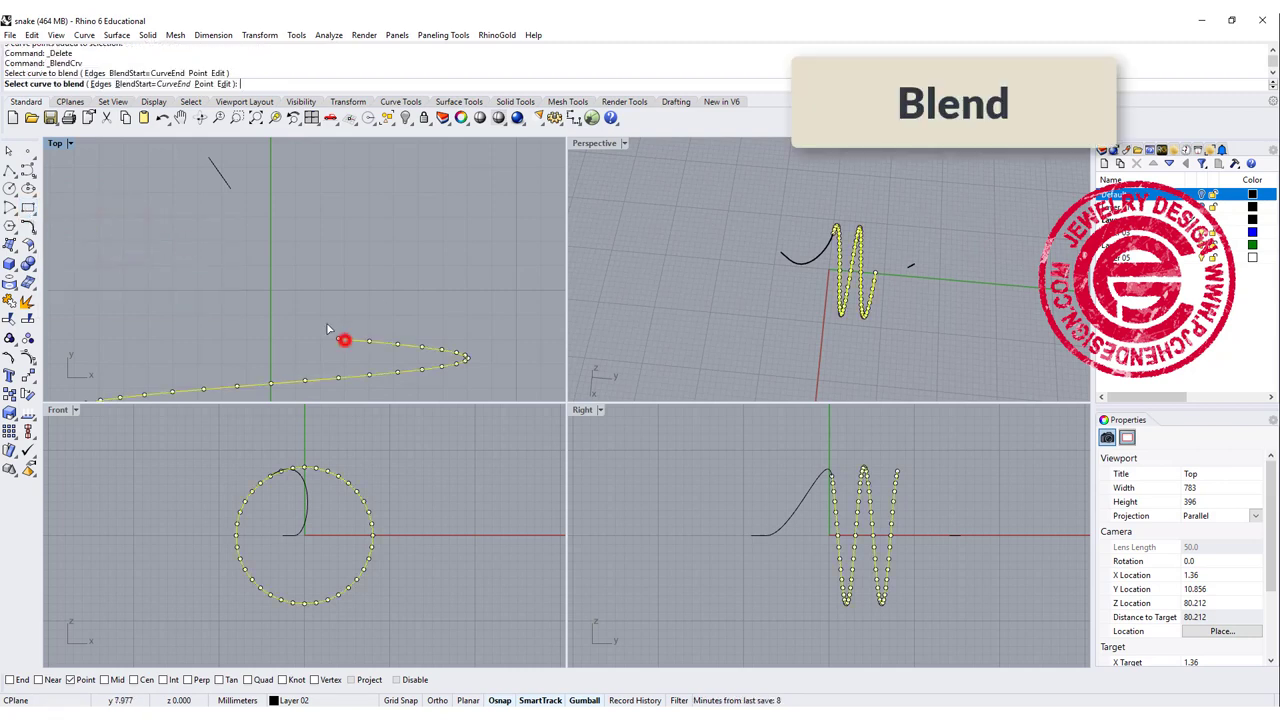
{"action": "left_click", "coordinate": [229, 190]}
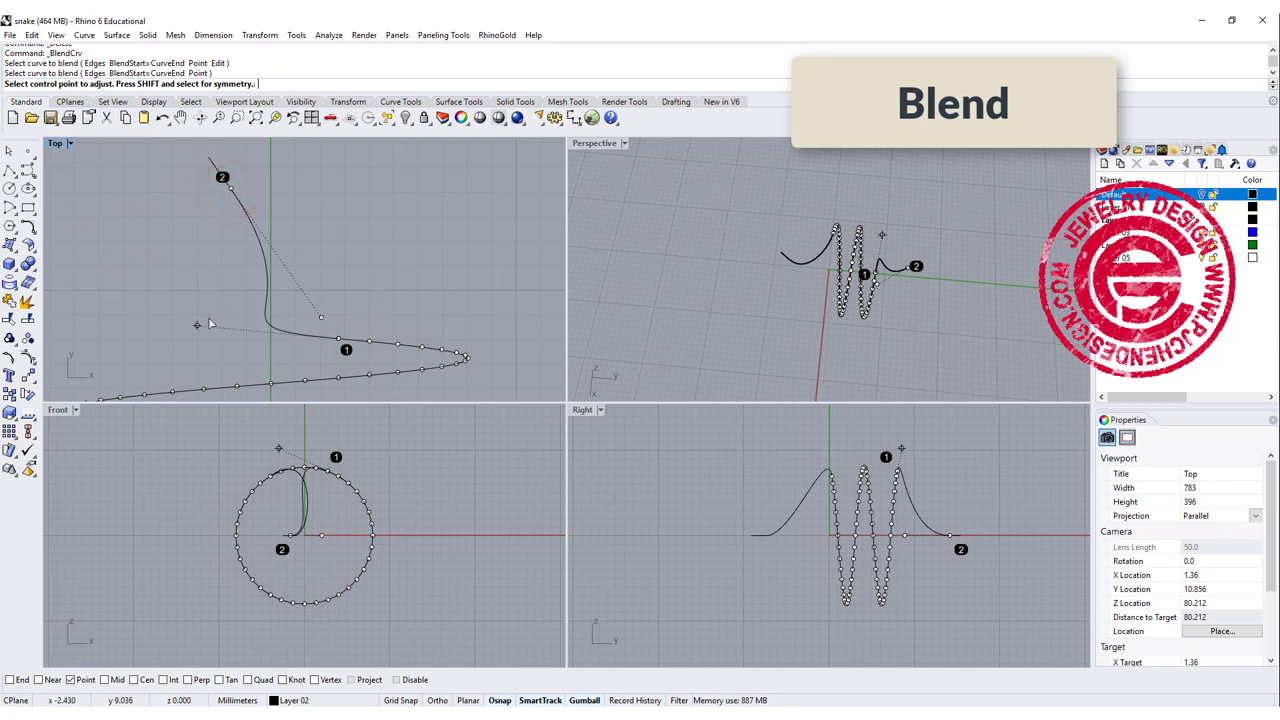
Shorten both handles of the upper blend to form a smooth S-shaped transition, and accept the blend
{"action": "left_click", "coordinate": [200, 326]}
{"action": "left_click", "coordinate": [254, 331]}
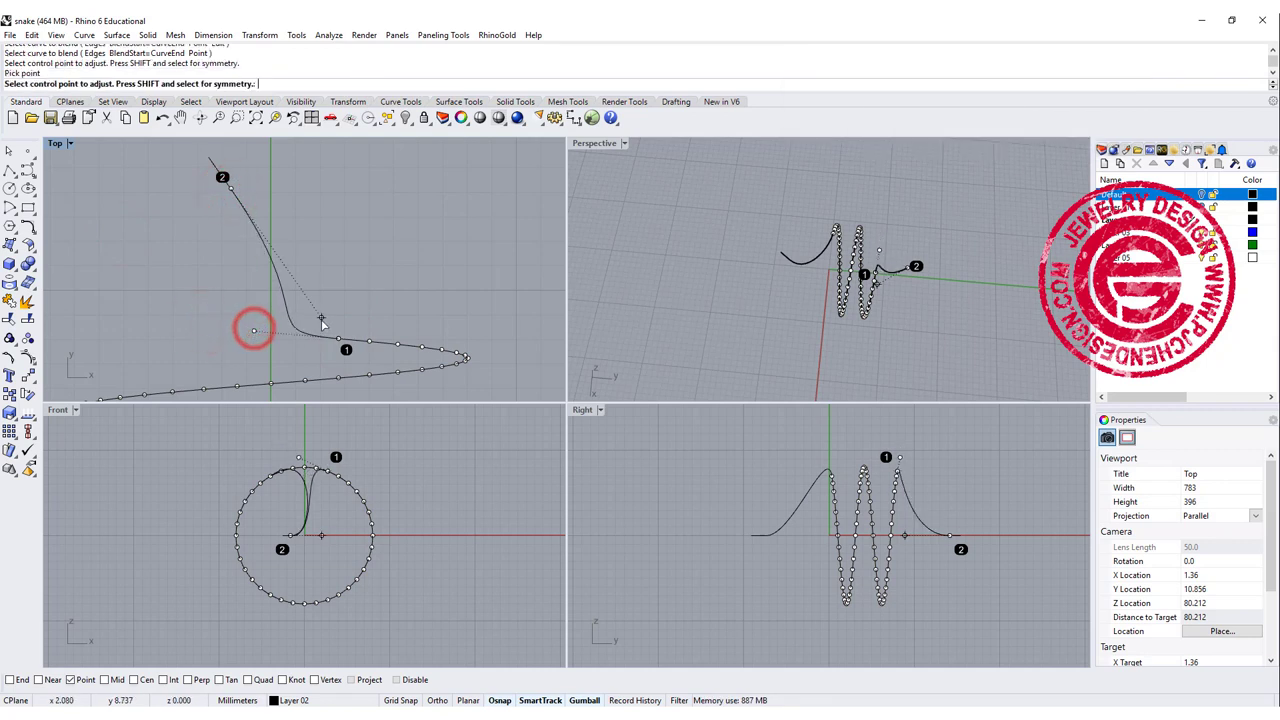
{"action": "left_click", "coordinate": [321, 319]}
{"action": "left_click", "coordinate": [263, 235]}
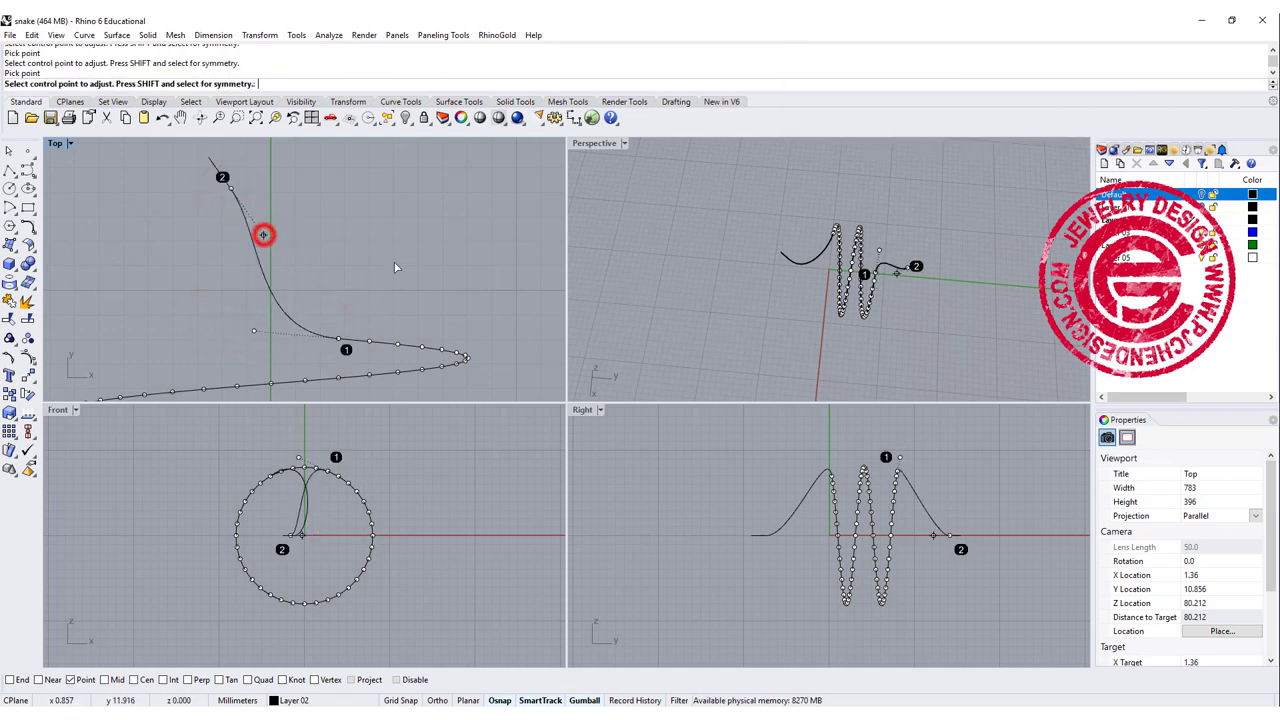
{"action": "right_click", "coordinate": [421, 262]}
Delete the two short guide lines at the outer ends of the upper and lower blend curves
{"action": "scroll", "coordinate": [421, 262], "scroll_direction": "down", "scroll_amount": 8}
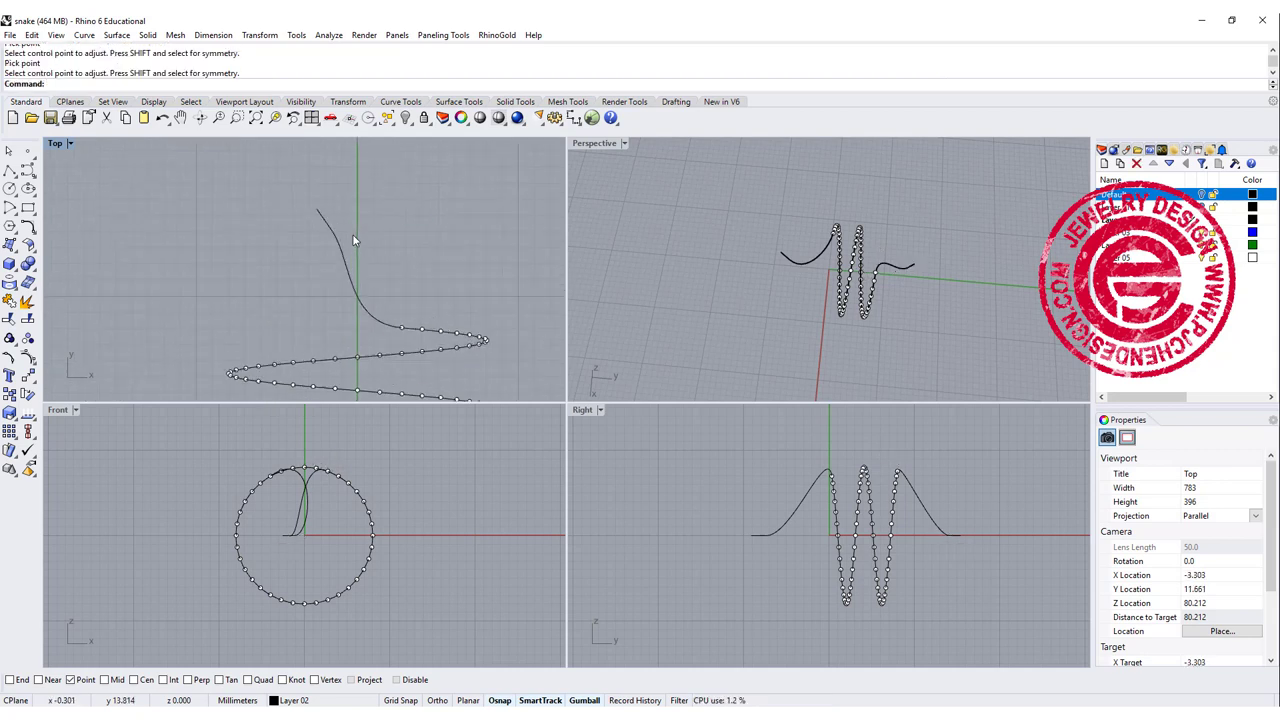
{"action": "left_click", "coordinate": [316, 212]}
{"action": "key", "text": "Delete"}
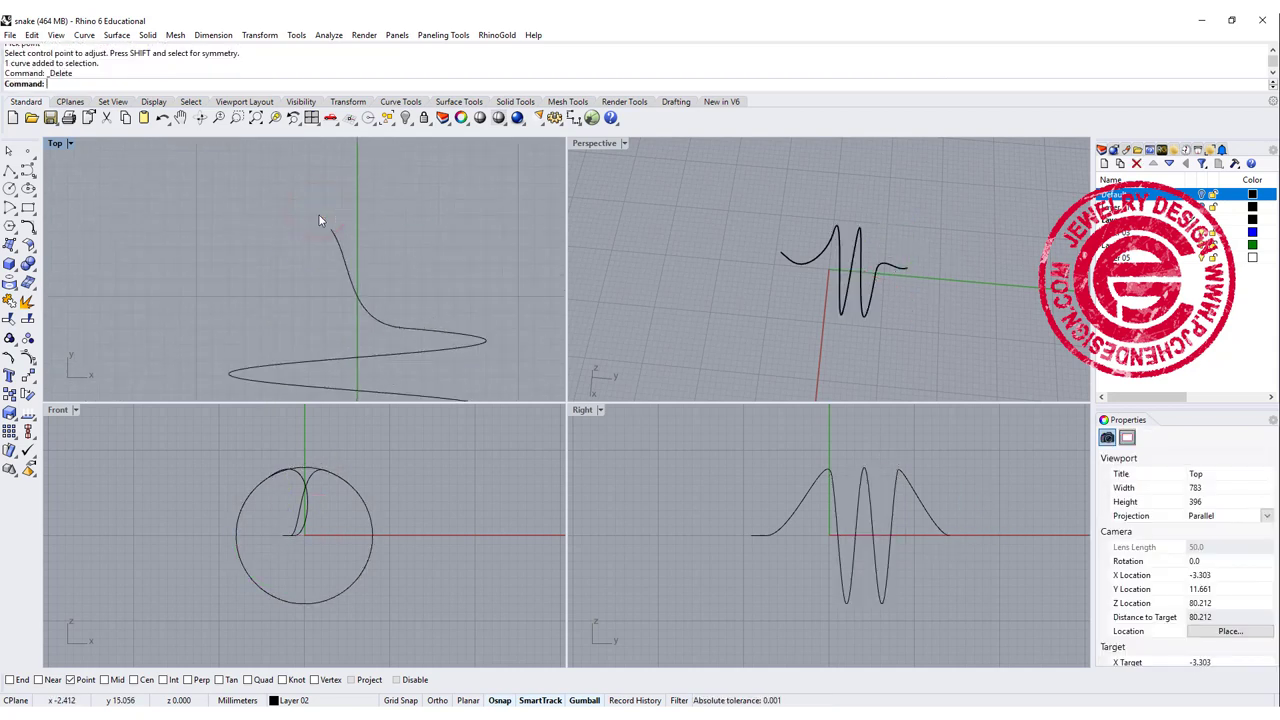
{"action": "scroll", "coordinate": [306, 296], "scroll_direction": "down", "scroll_amount": 8}
{"action": "right_click_drag", "start_coordinate": [303, 326], "coordinate": [337, 306]}
{"action": "left_click", "coordinate": [292, 309]}
{"action": "key", "text": "Delete"}
Flatten both blend curves onto the Top construction plane with ProjectToCPlane, deleting the input objects
{"action": "scroll", "coordinate": [303, 228], "scroll_direction": "up", "scroll_amount": 5}
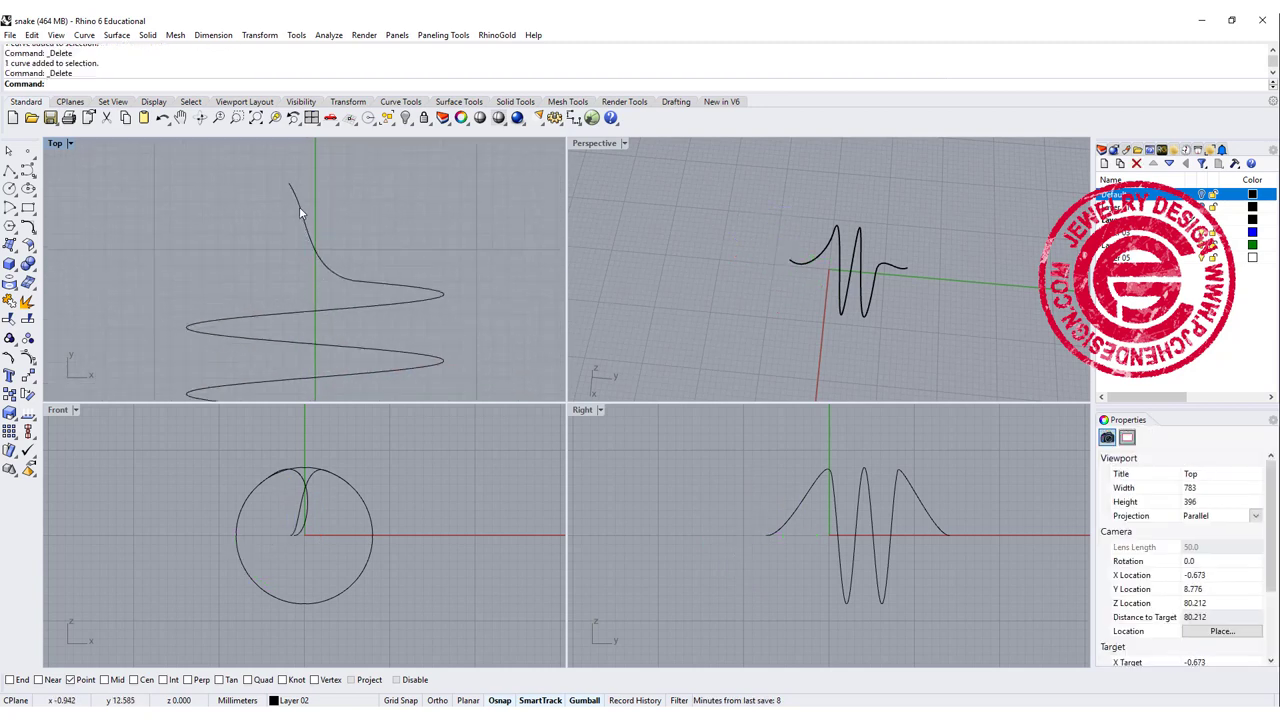
{"action": "scroll", "coordinate": [300, 207], "scroll_direction": "down", "scroll_amount": 3}
{"action": "left_click", "coordinate": [300, 207]}
{"action": "left_click", "coordinate": [308, 357], "text": "shift"}
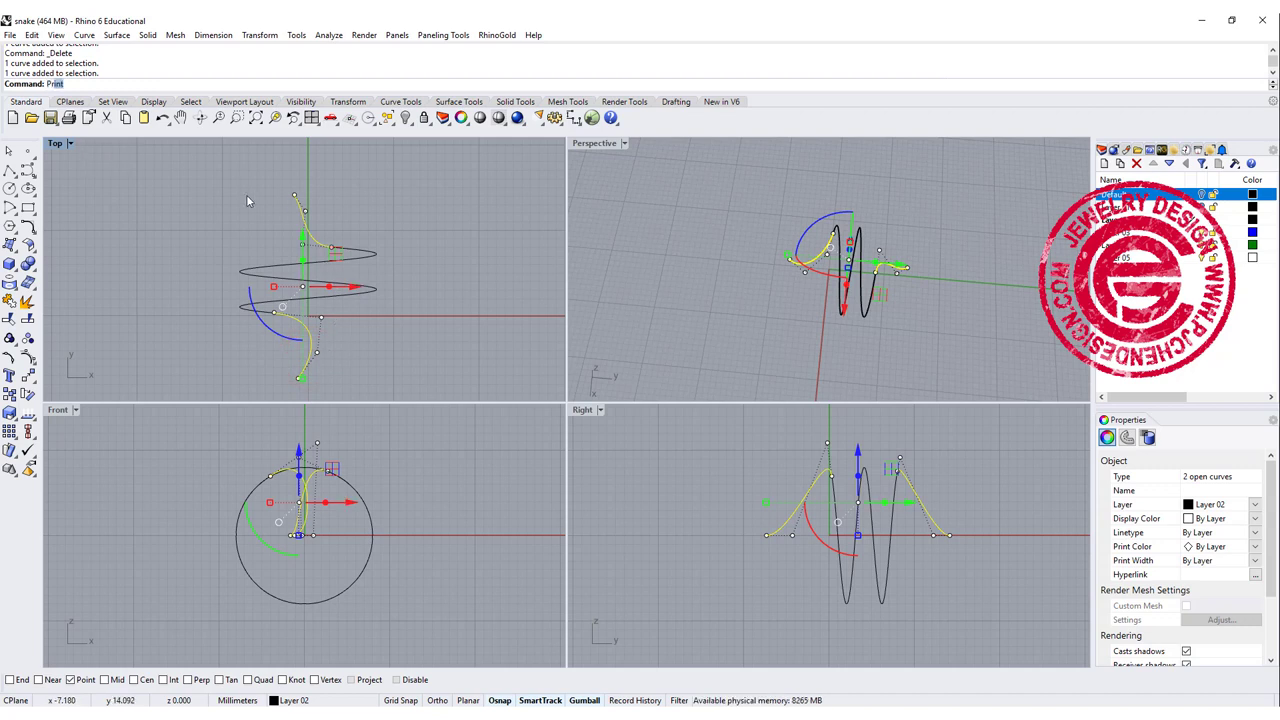
{"action": "type", "text": "ProjectToCPlane"}
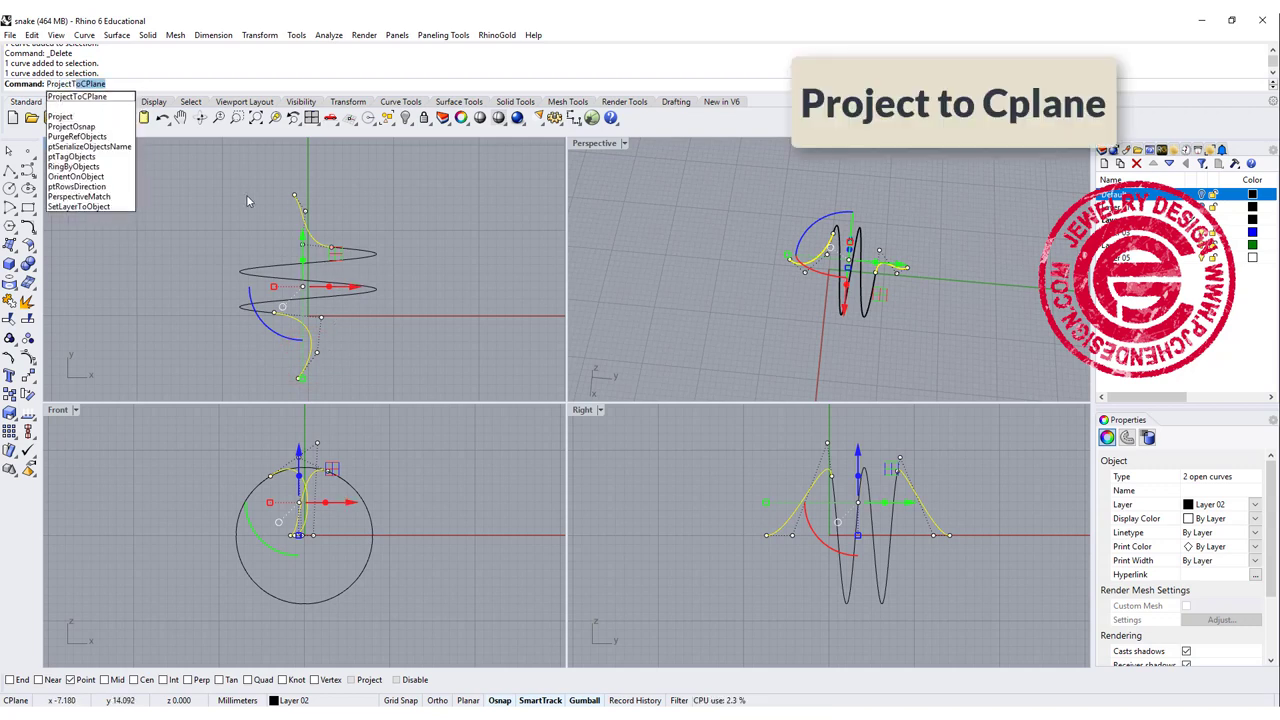
{"action": "key", "text": "Return"}
{"action": "left_click", "coordinate": [136, 83]}
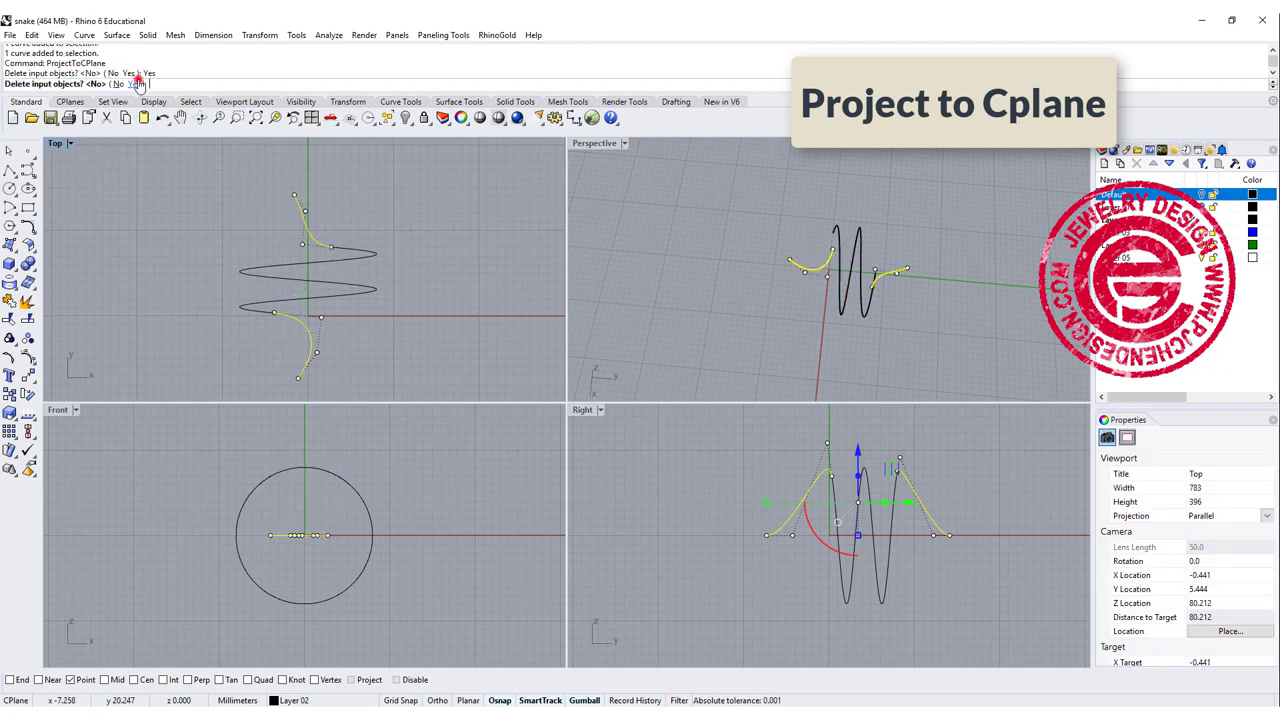
{"action": "left_click", "coordinate": [440, 257]}
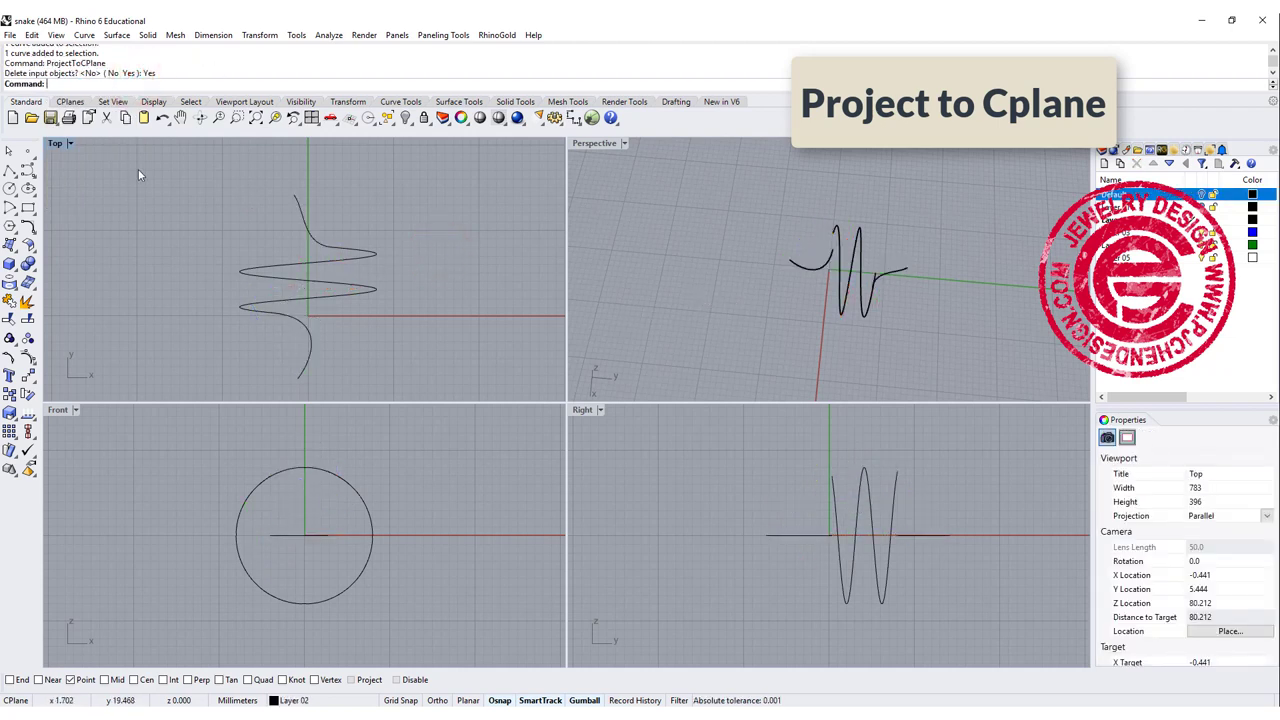
Move the lower blend curve from its inner endpoint onto the helix's matching end, with End object snap enabled
{"action": "left_click", "coordinate": [28, 377]}
{"action": "scroll", "coordinate": [848, 268], "scroll_direction": "up", "scroll_amount": 3}
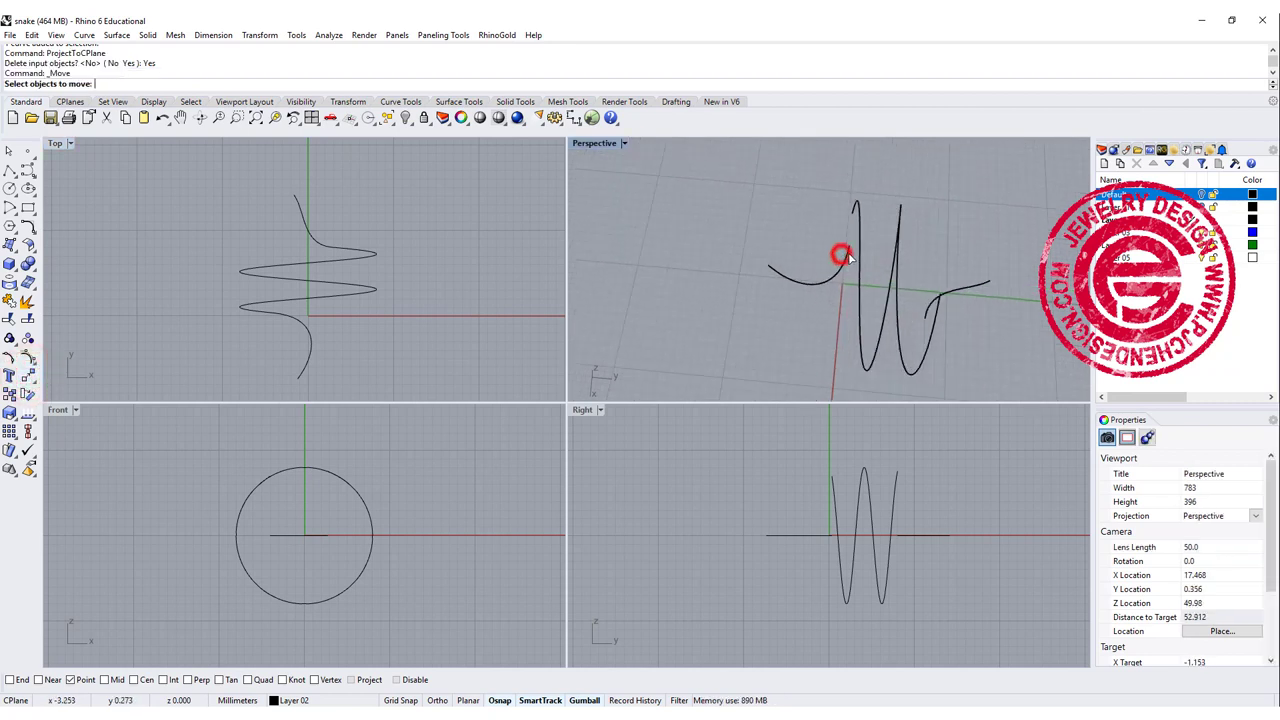
{"action": "left_click", "coordinate": [843, 256]}
{"action": "right_click", "coordinate": [843, 256]}
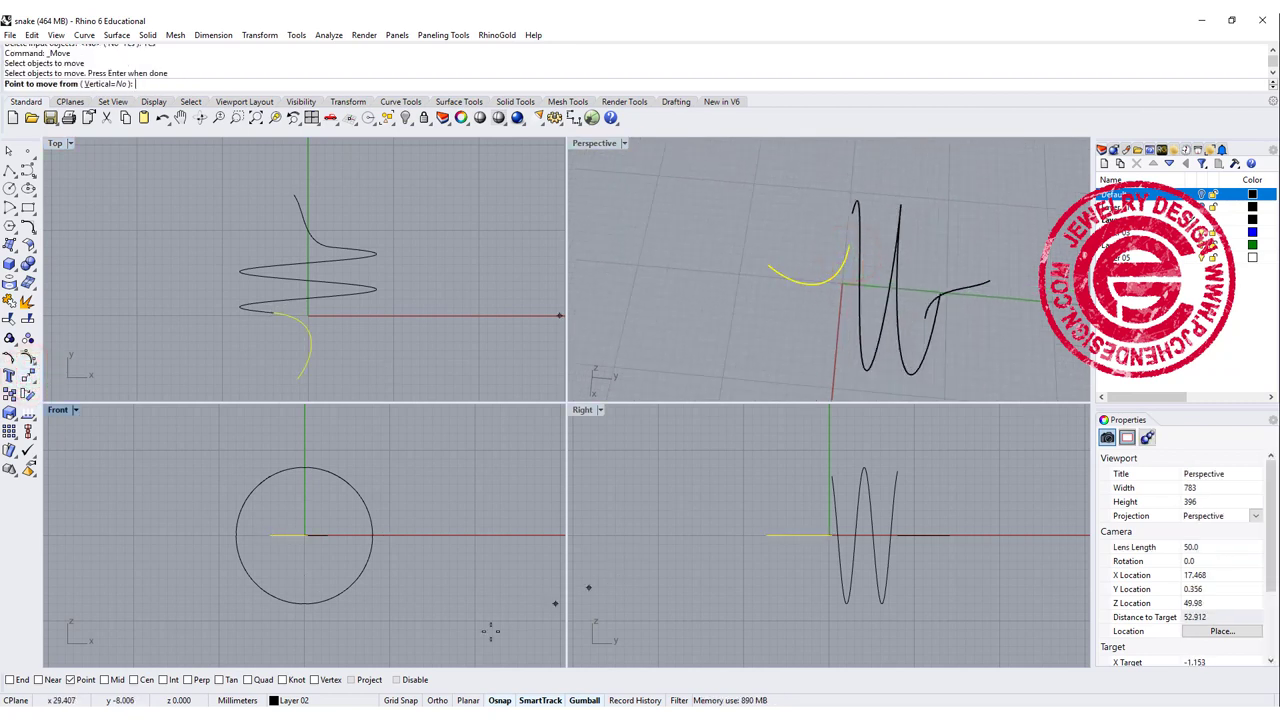
{"action": "left_click", "coordinate": [10, 679]}
{"action": "left_click", "coordinate": [848, 247]}
{"action": "left_click", "coordinate": [852, 209]}
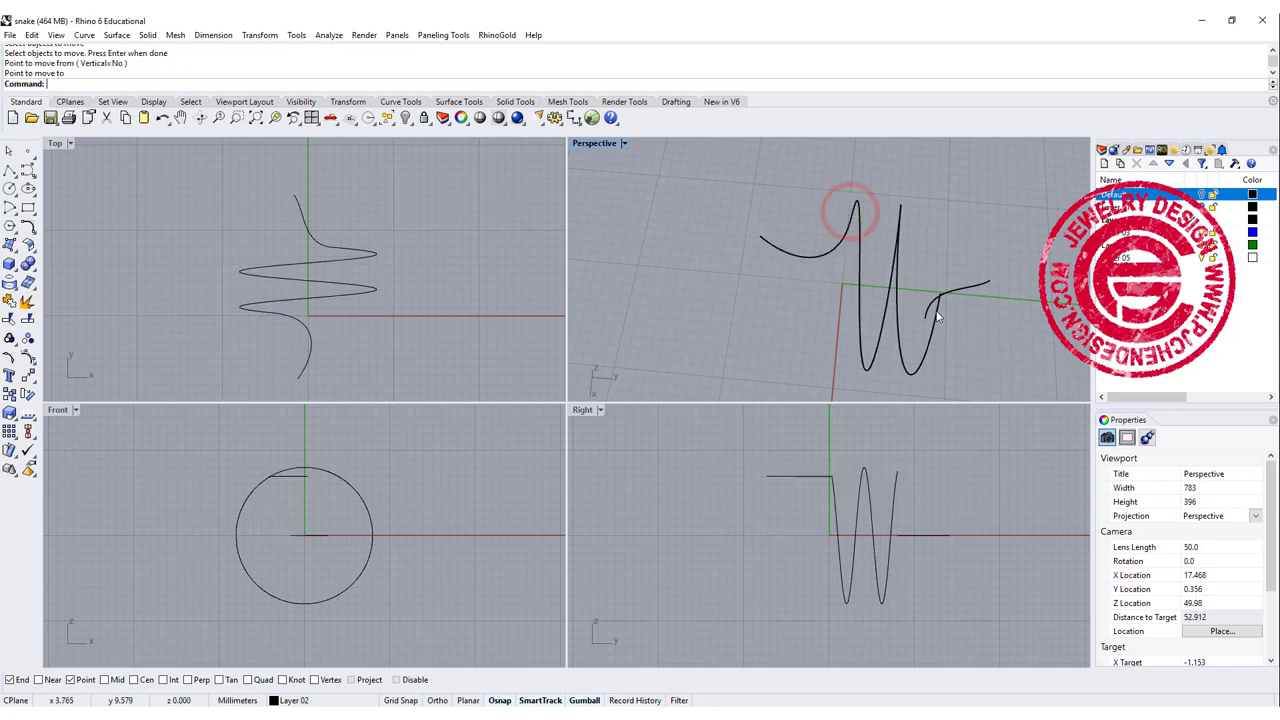
Move the upper blend curve from its inner endpoint onto the helix's other end
{"action": "left_click", "coordinate": [930, 310]}
{"action": "right_click", "coordinate": [926, 312]}
{"action": "left_click", "coordinate": [922, 316]}
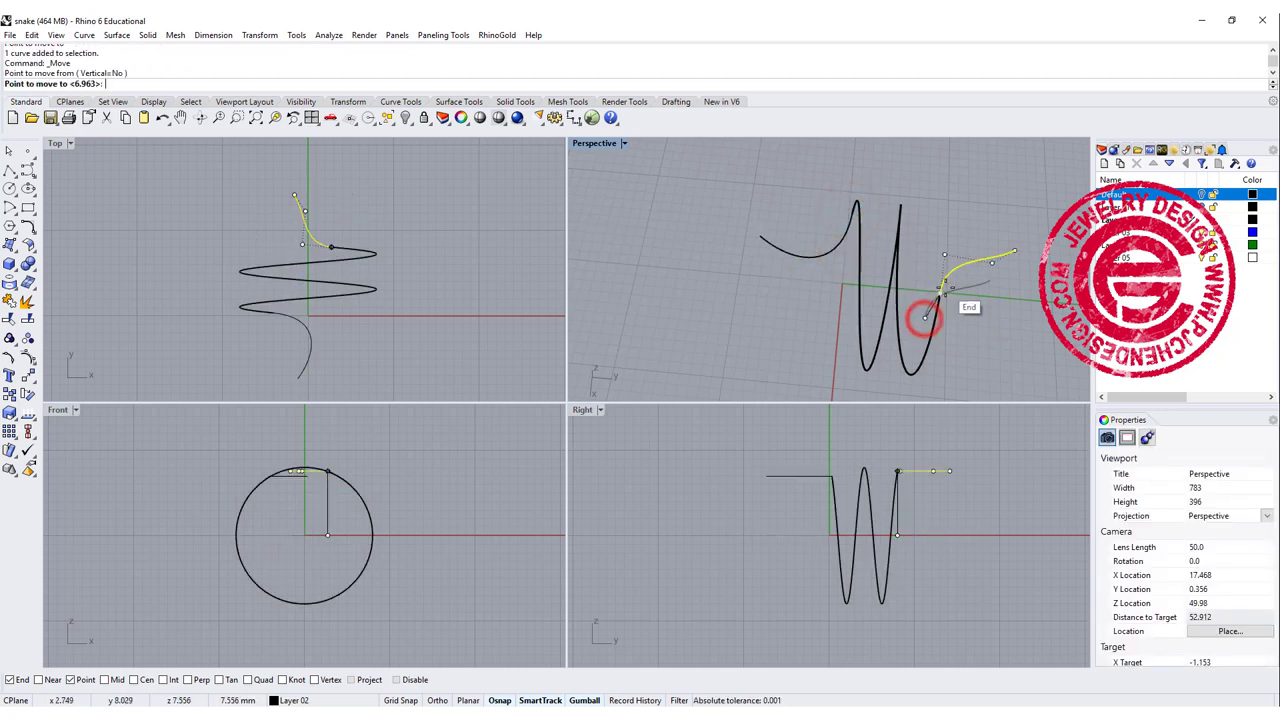
{"action": "left_click", "coordinate": [940, 293]}
Join the helix and both blend curves into one open curve
{"action": "scroll", "coordinate": [949, 286], "scroll_direction": "down", "scroll_amount": 3}
{"action": "right_click_drag", "start_coordinate": [949, 286], "coordinate": [843, 206]}
{"action": "left_click", "coordinate": [843, 206]}
{"action": "left_click_drag", "start_coordinate": [372, 348], "coordinate": [255, 260]}
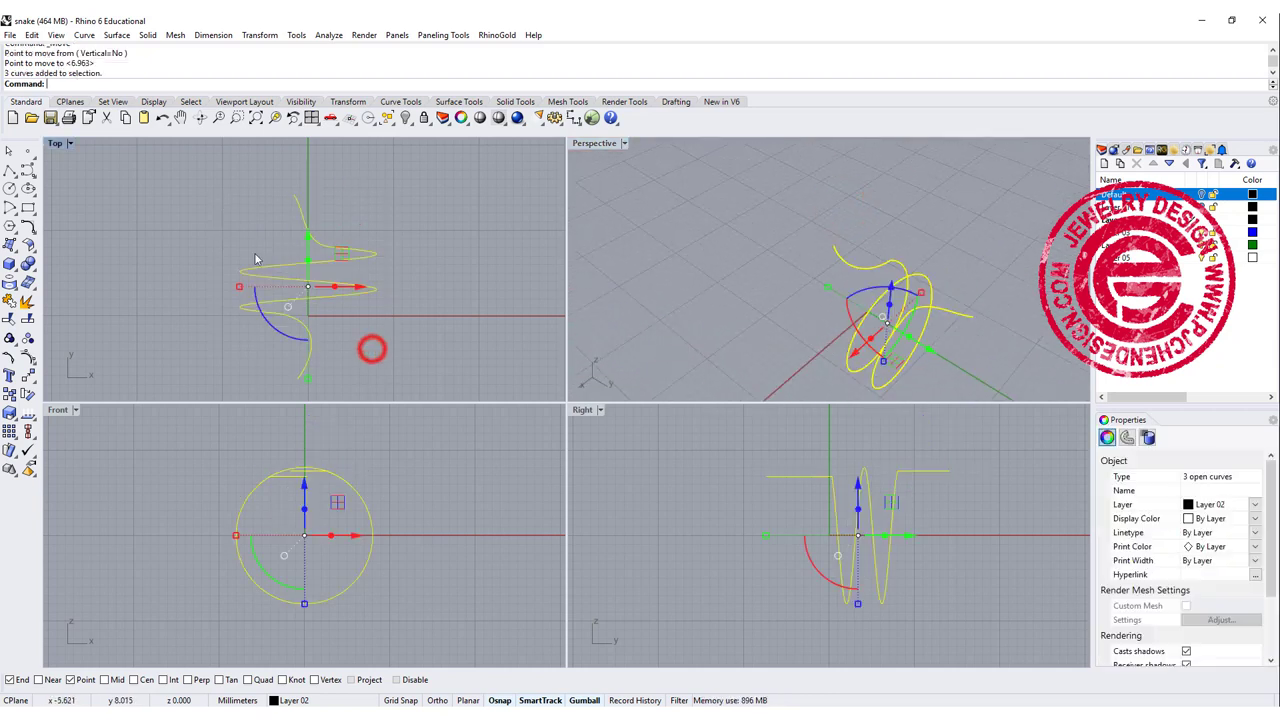
{"action": "left_click", "coordinate": [10, 304]}
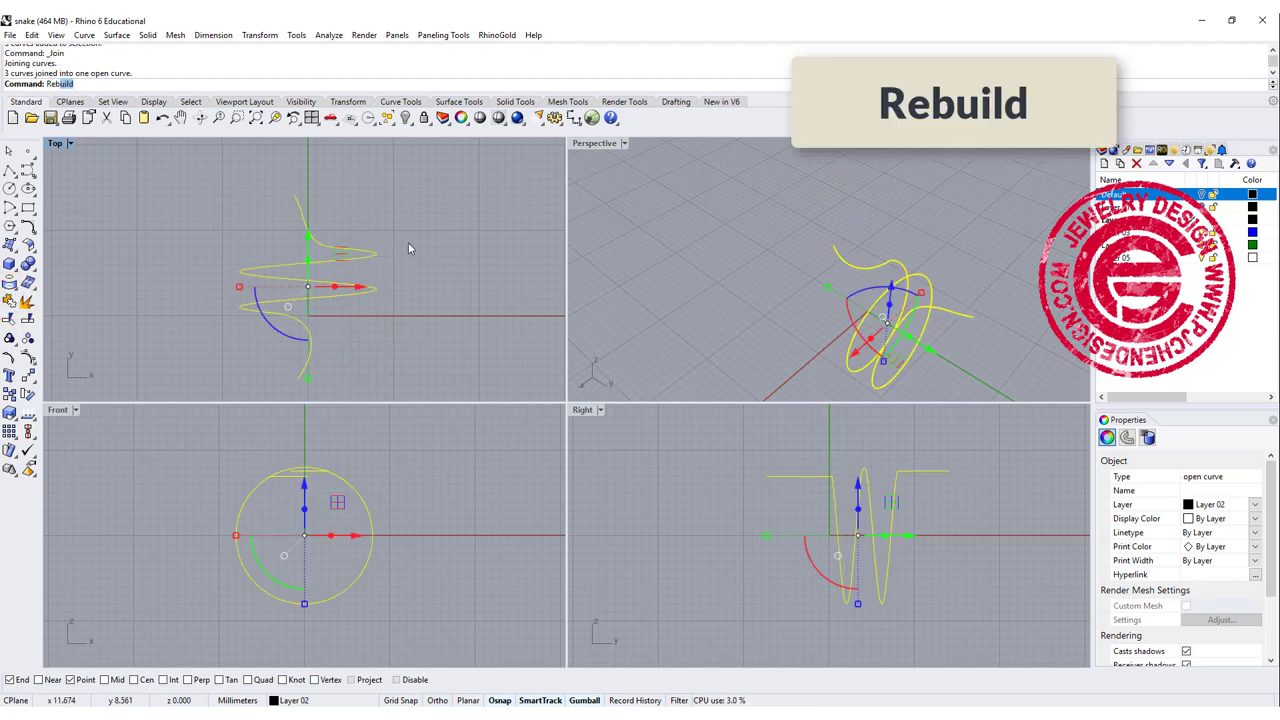
Rebuild the joined curve with 24 points and degree 3, deleting the input and preserving end tangent directions
{"action": "key", "text": "Return"}
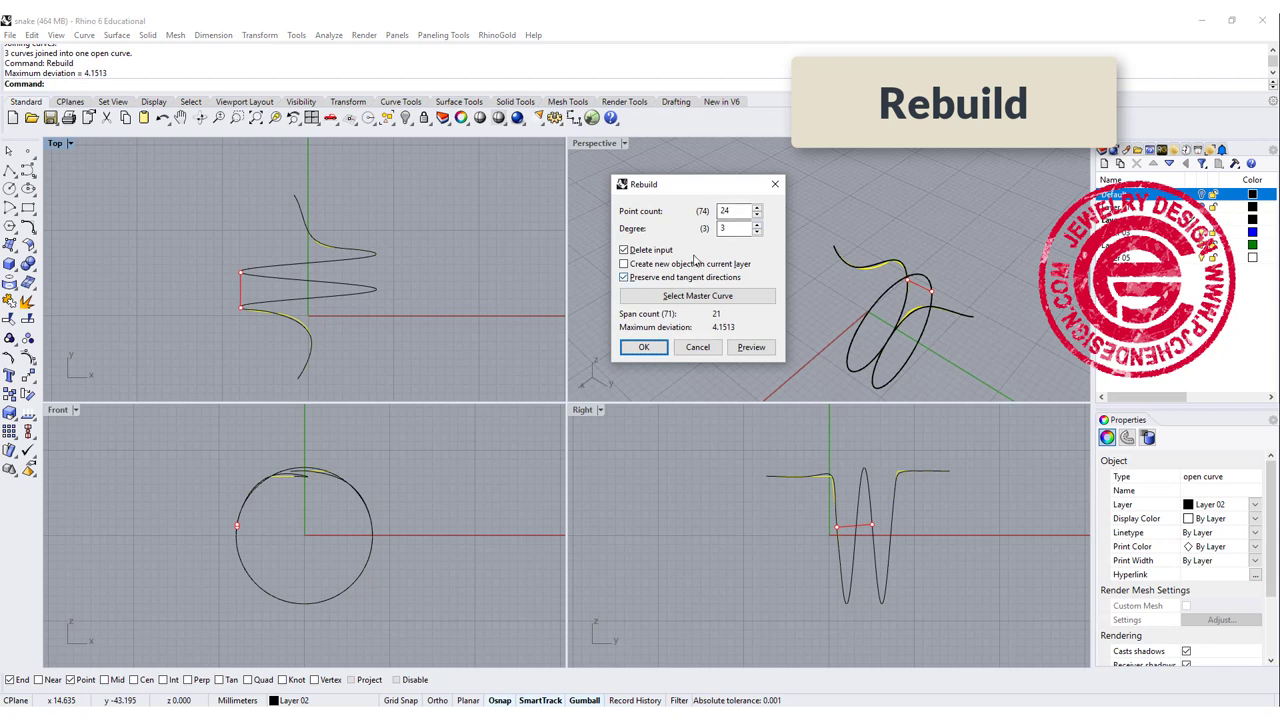
{"action": "left_click", "coordinate": [645, 351]}
{"action": "left_click", "coordinate": [681, 306]}
{"action": "right_click_drag", "start_coordinate": [800, 290], "coordinate": [534, 249]}
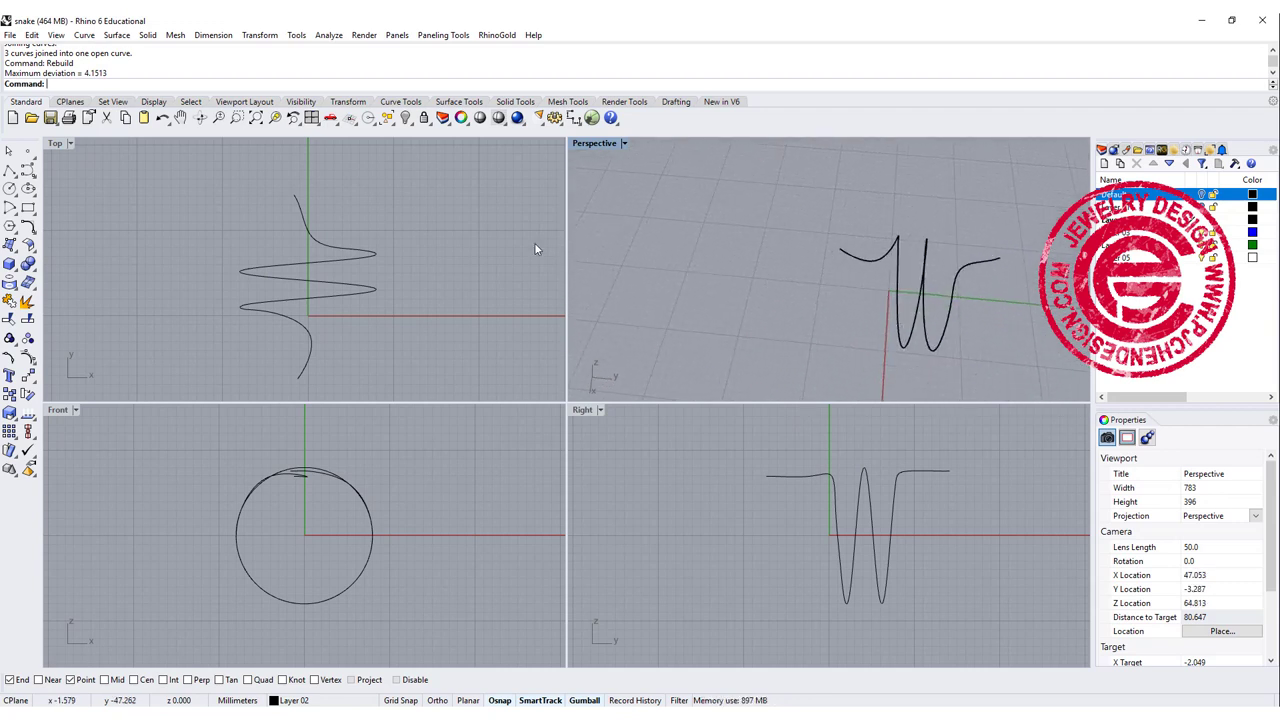
Move the second control point from the curve's upper end about 1.5 mm in negative X in the Top view
{"action": "scroll", "coordinate": [305, 224], "scroll_direction": "up", "scroll_amount": 5}
{"action": "left_click", "coordinate": [296, 220]}
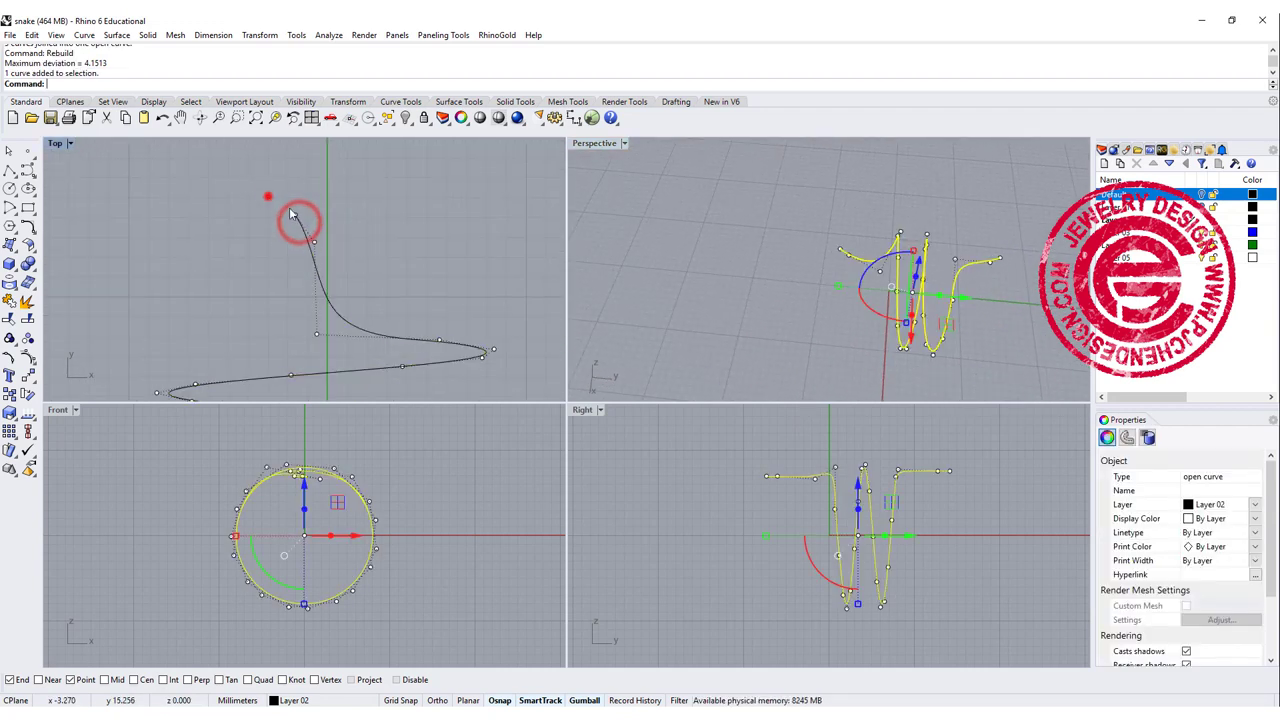
{"action": "left_click_drag", "start_coordinate": [266, 194], "coordinate": [335, 242]}
{"action": "left_click", "coordinate": [313, 241]}
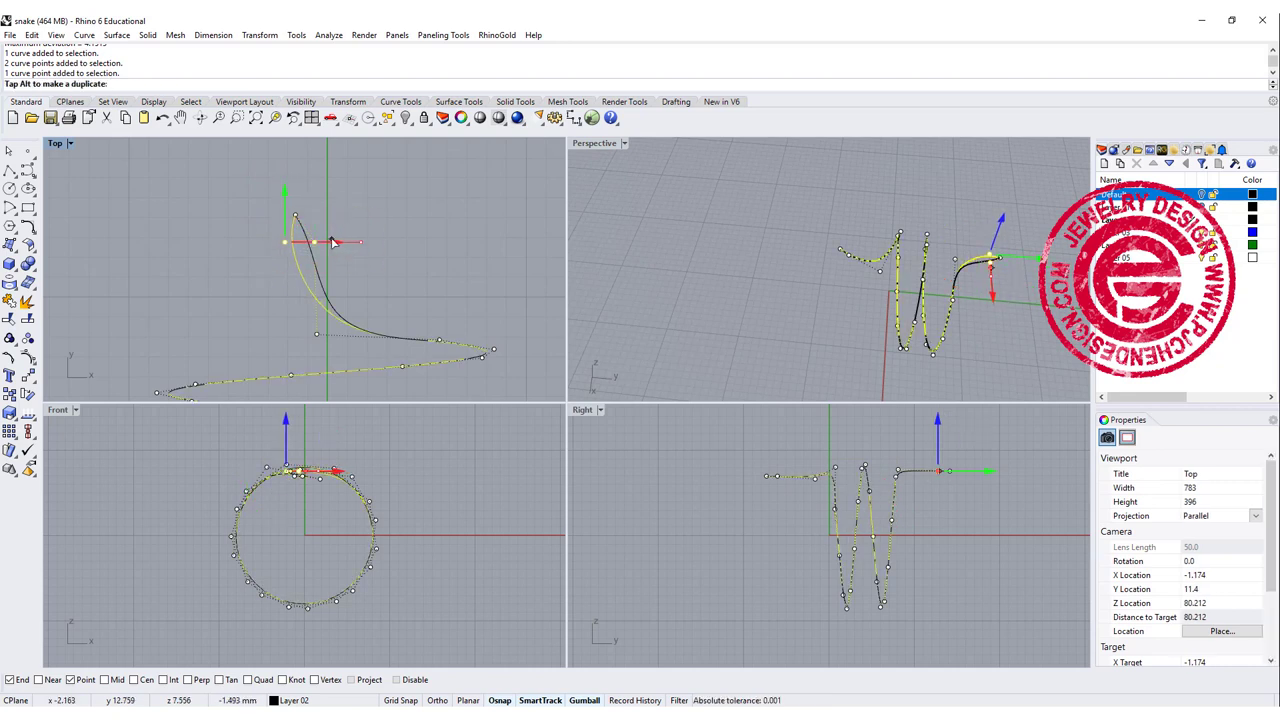
{"action": "left_click_drag", "start_coordinate": [338, 245], "coordinate": [338, 245]}
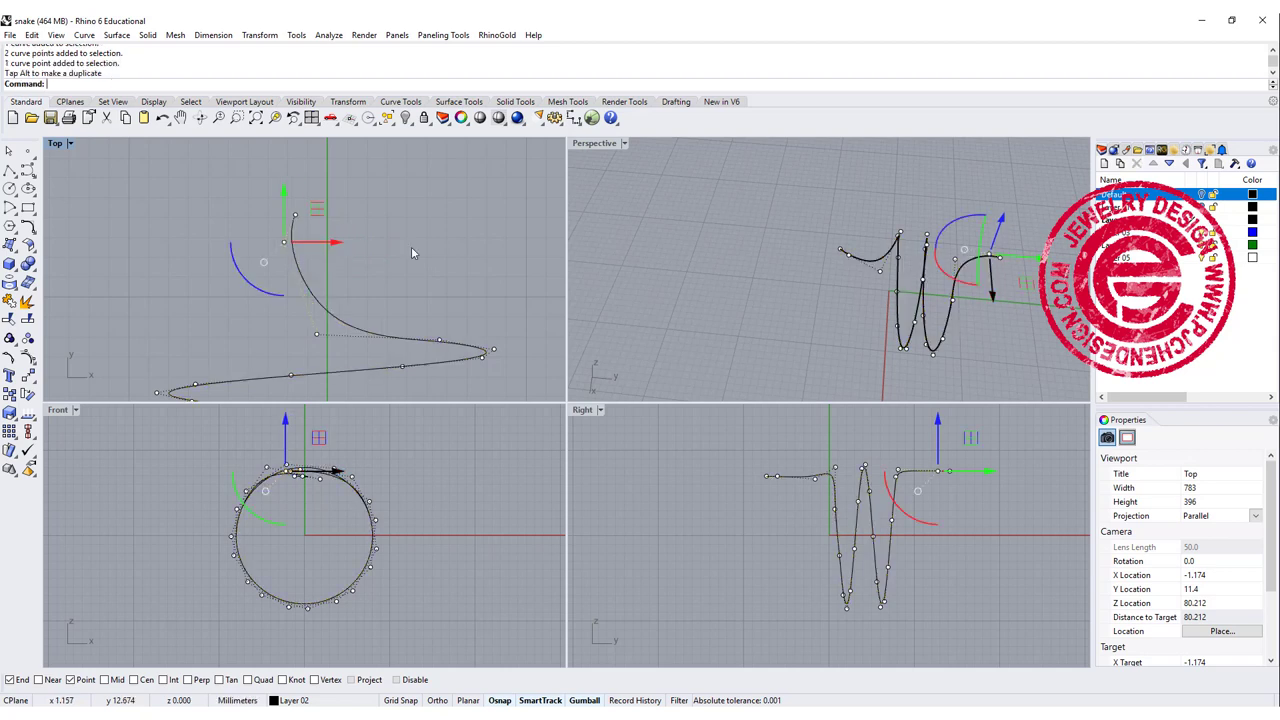
{"action": "left_click", "coordinate": [416, 248]}
{"action": "scroll", "coordinate": [430, 262], "scroll_direction": "down", "scroll_amount": 2}
Examine in the Front and Perspective views how closely the curve's end sections follow the round ring profile
{"action": "right_click_drag", "start_coordinate": [888, 240], "coordinate": [1008, 268]}
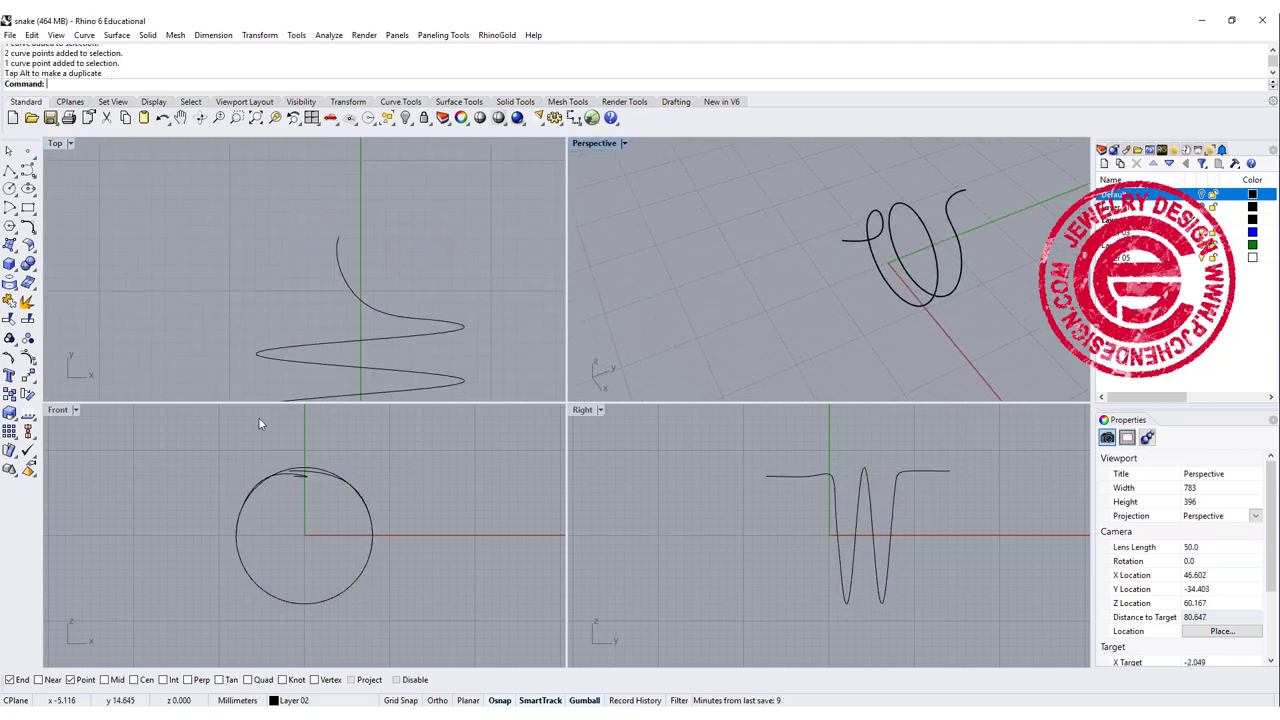
{"action": "right_click_drag", "start_coordinate": [353, 494], "coordinate": [349, 514]}
{"action": "double_click", "coordinate": [57, 410]}
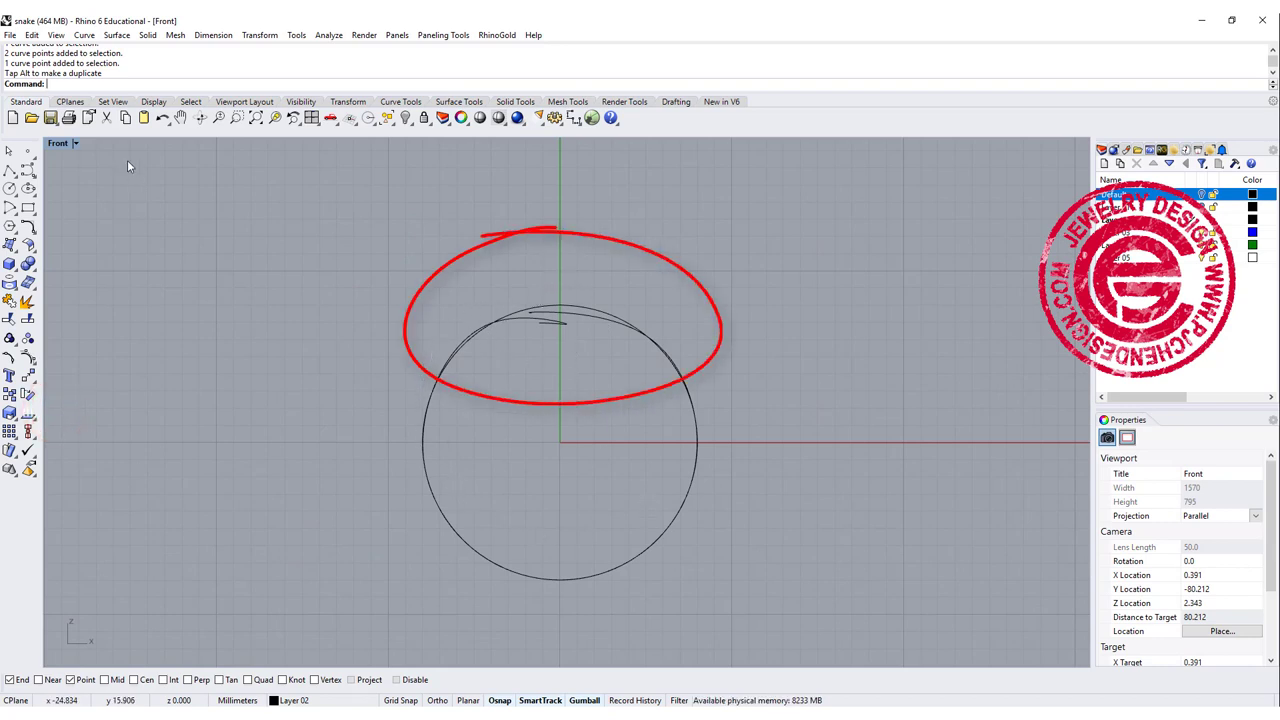
{"action": "double_click", "coordinate": [62, 145]}
{"action": "right_click_drag", "start_coordinate": [913, 241], "coordinate": [858, 241]}
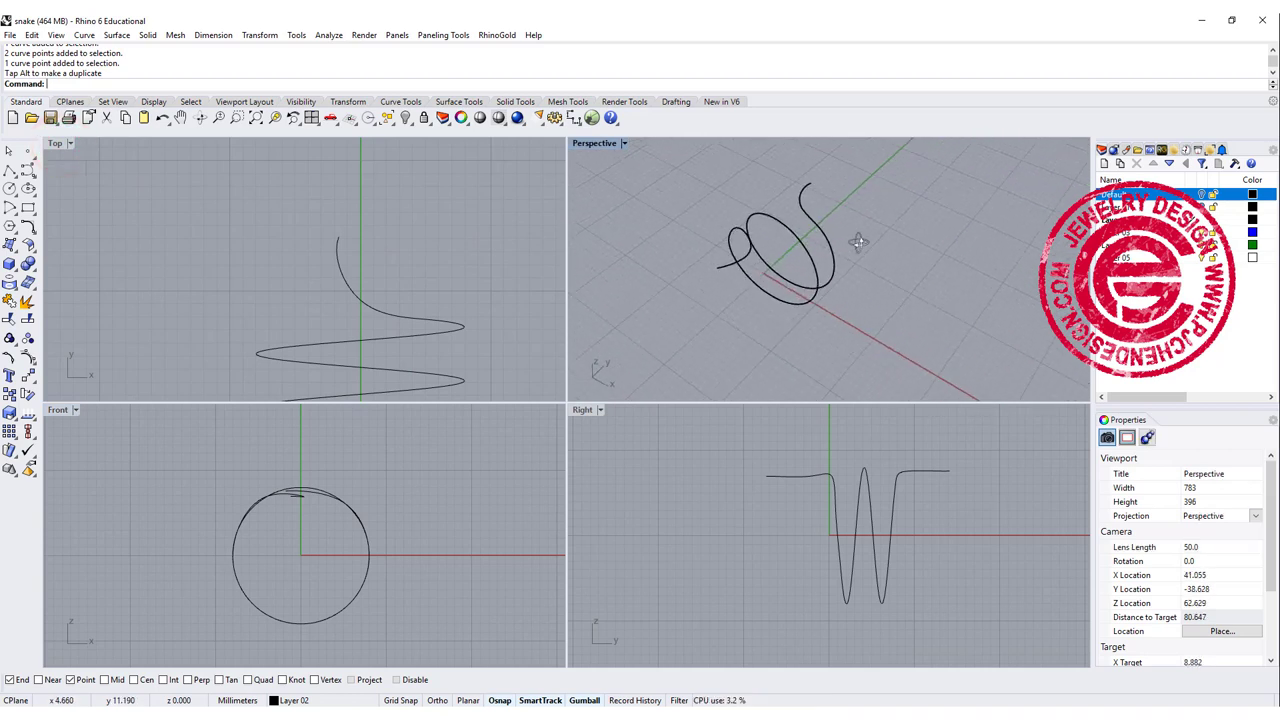
{"action": "scroll", "coordinate": [249, 246], "scroll_direction": "down", "scroll_amount": 6}
{"action": "right_click_drag", "start_coordinate": [249, 246], "coordinate": [248, 194]}
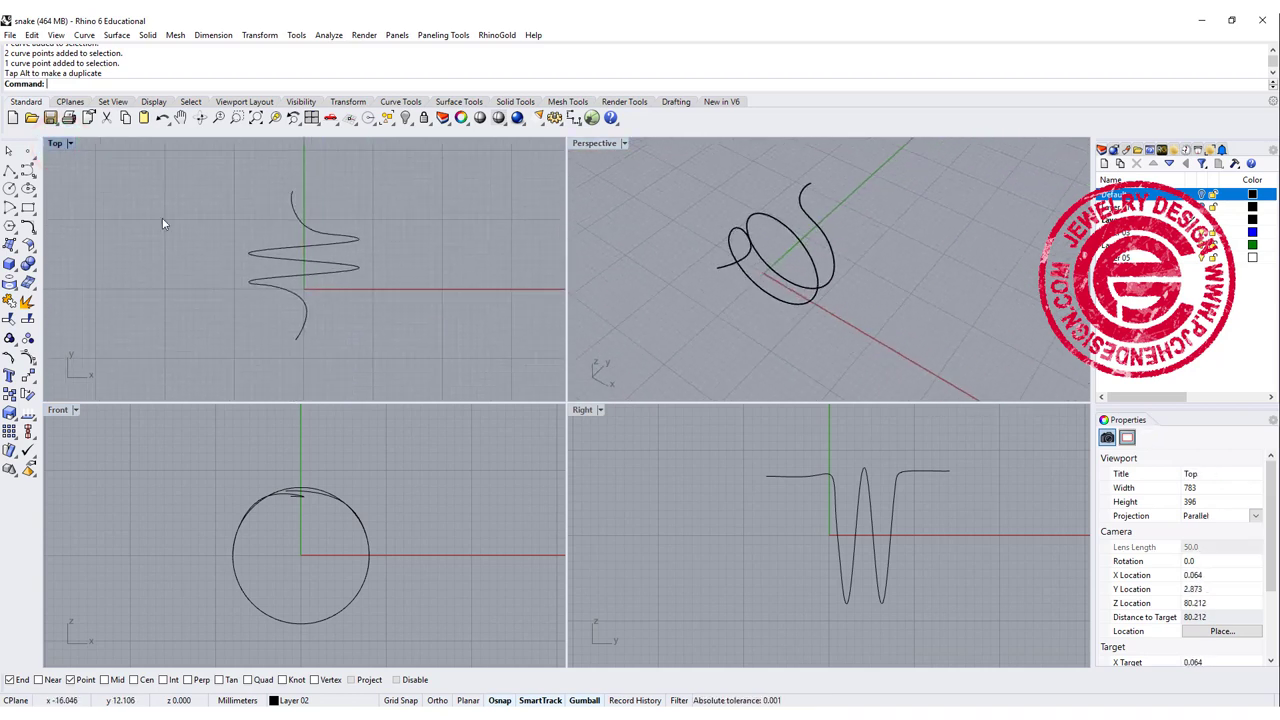
Create a solid cylinder in the Front view, based at the origin with radius 8 mm, extending about 15 mm to both sides
{"action": "left_click", "coordinate": [10, 265]}
{"action": "left_click", "coordinate": [50, 271]}
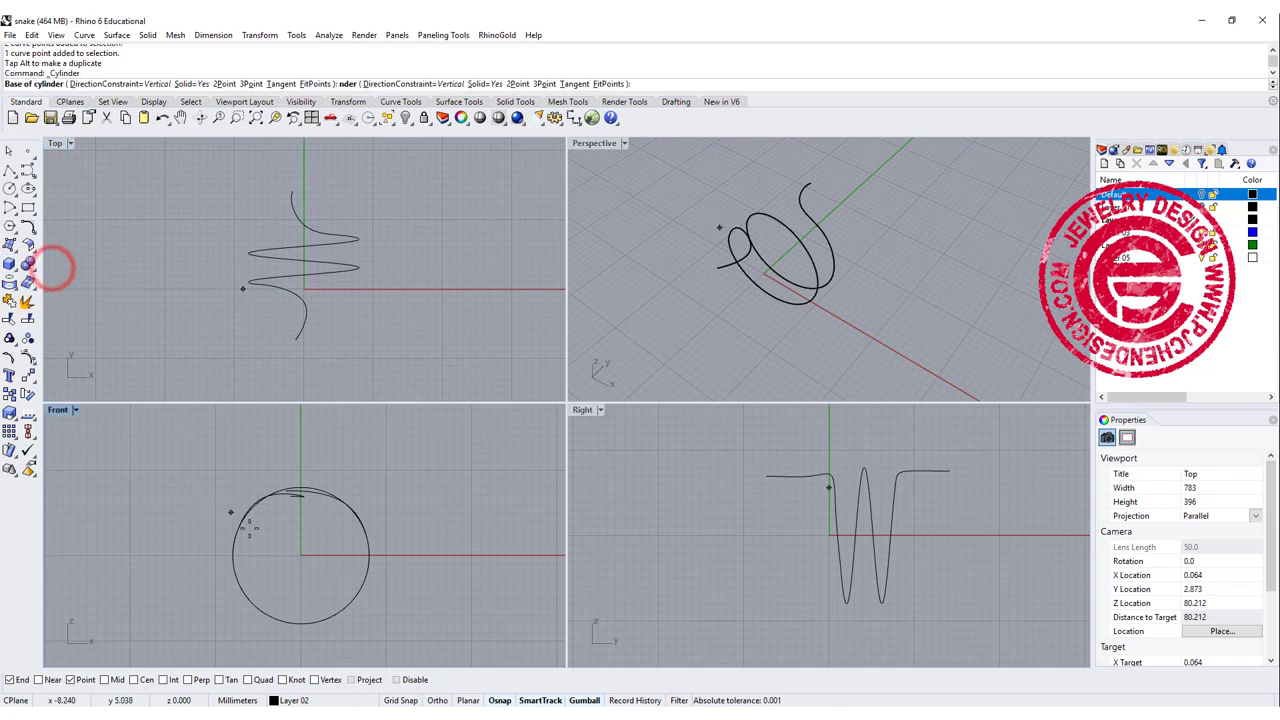
{"action": "left_click", "coordinate": [301, 554]}
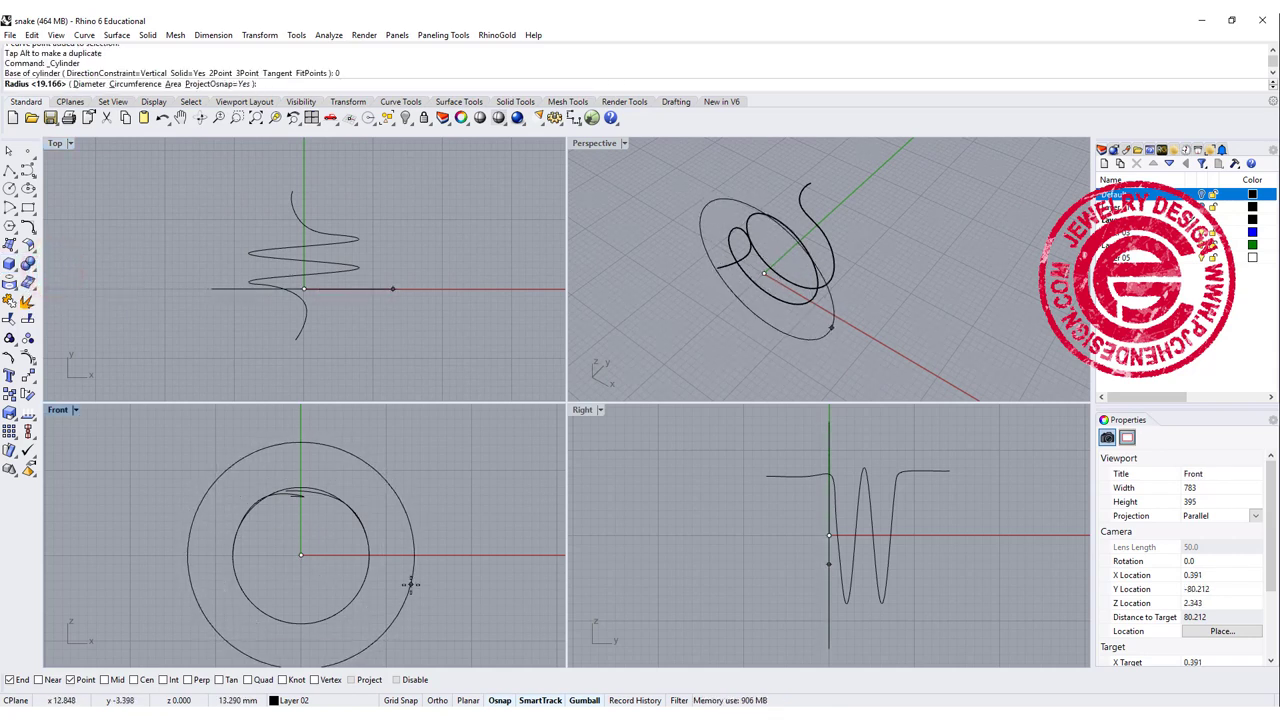
{"action": "type", "text": "8"}
{"action": "key", "text": "Return"}
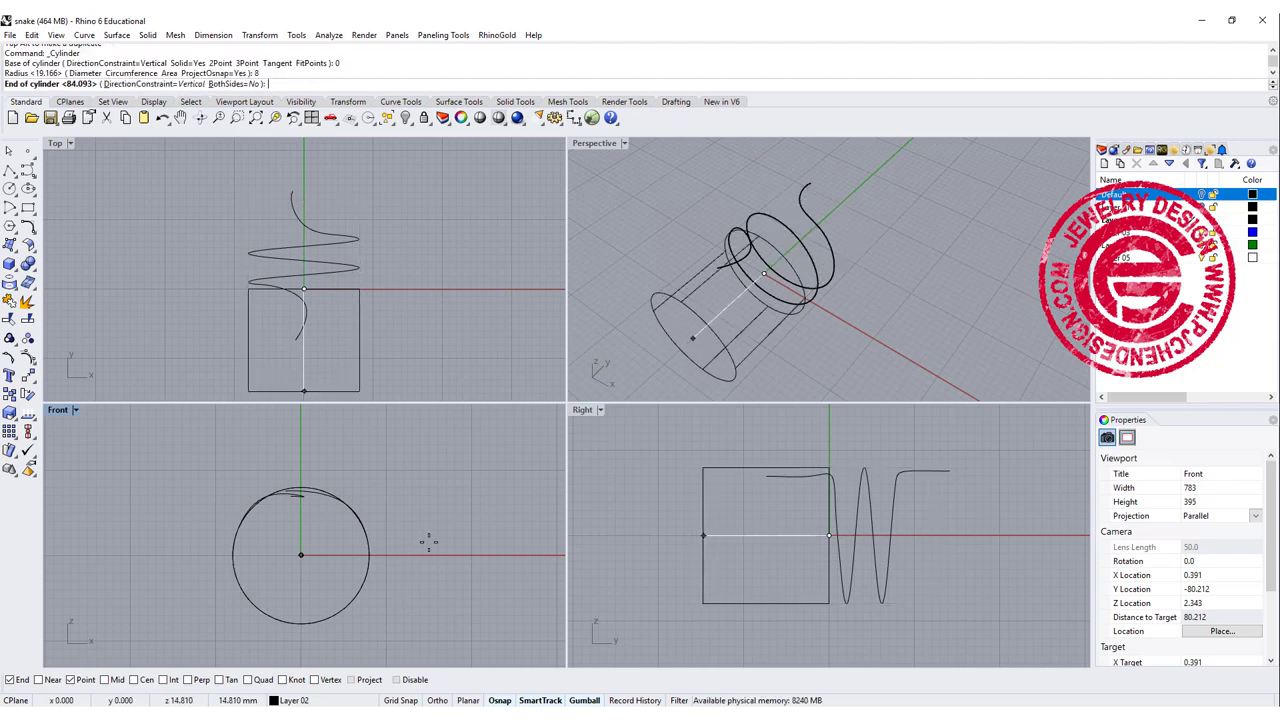
{"action": "left_click", "coordinate": [236, 85]}
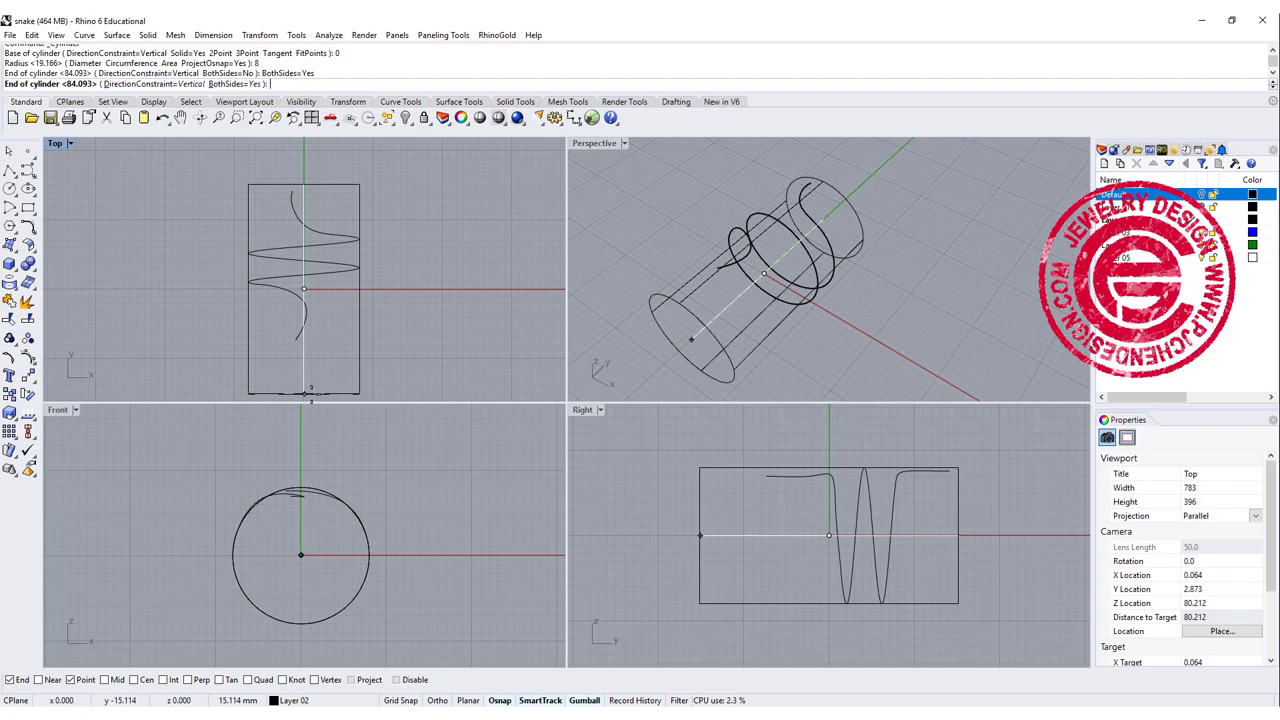
{"action": "left_click", "coordinate": [309, 391]}
Pull the rebuilt snake curve onto the cylinder's surface, deleting the input curve
{"action": "right_click_drag", "start_coordinate": [700, 250], "coordinate": [793, 295]}
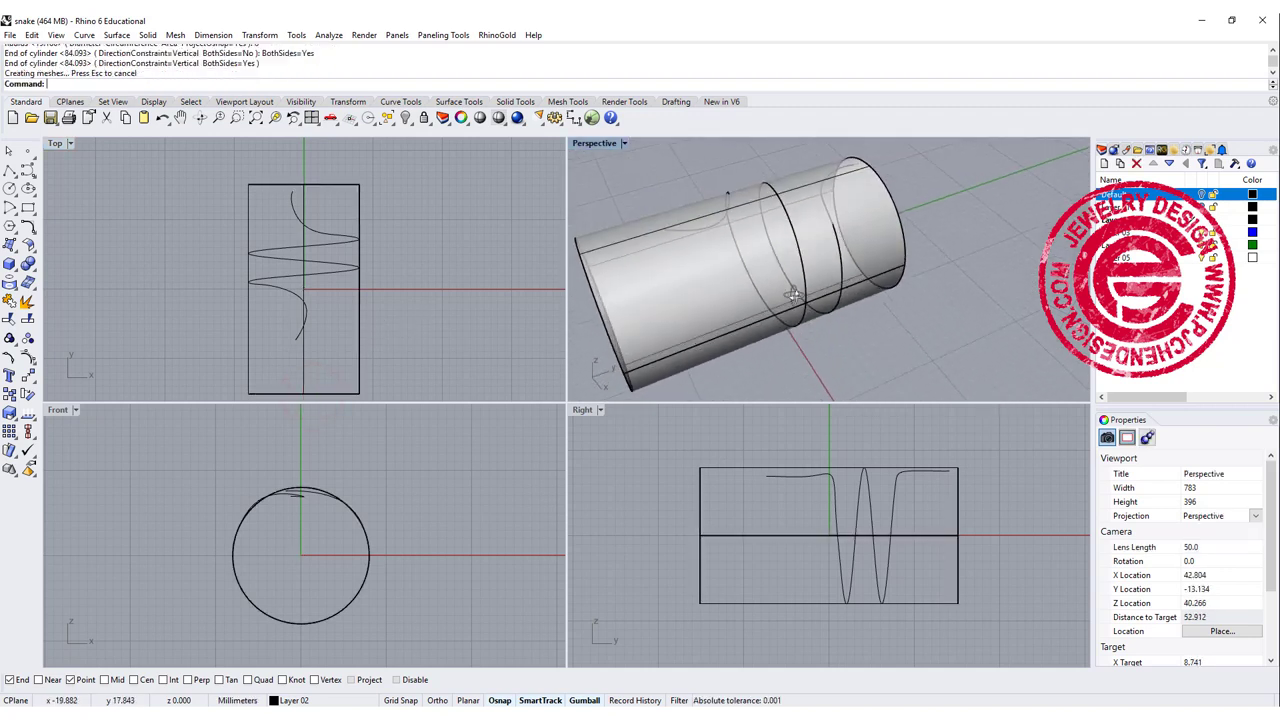
{"action": "left_click", "coordinate": [716, 232]}
{"action": "left_click", "coordinate": [757, 260]}
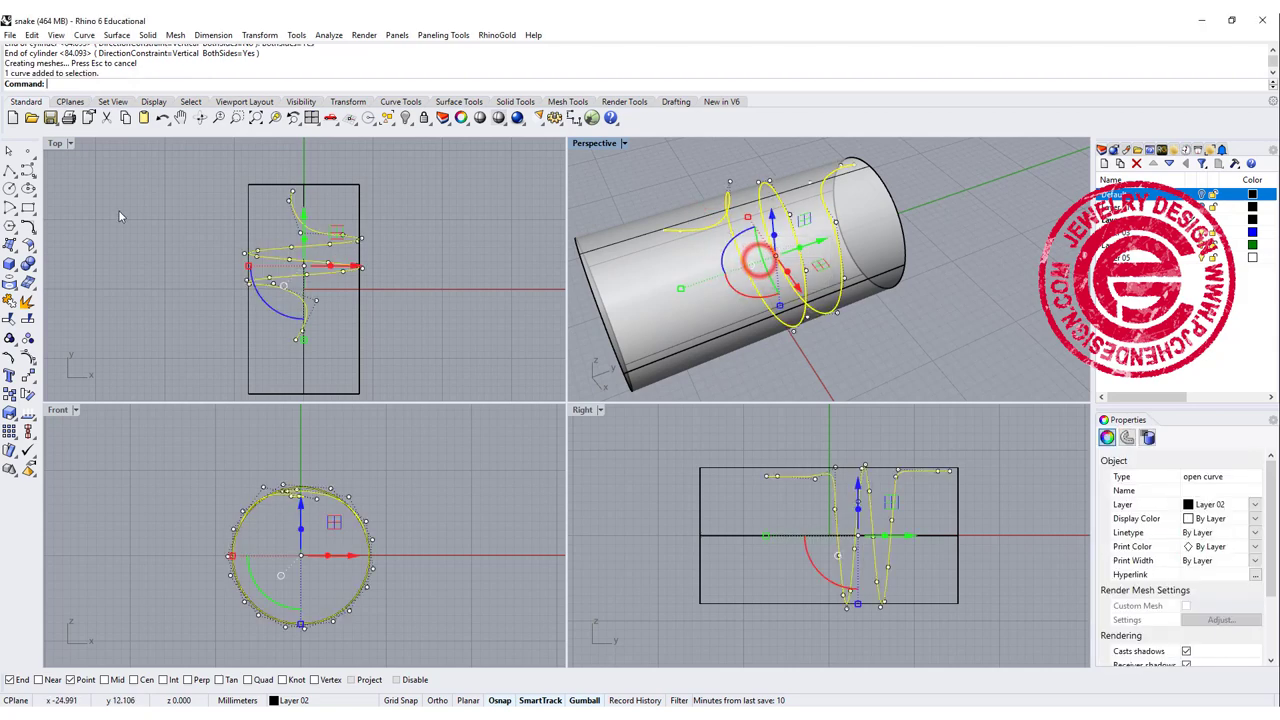
{"action": "left_click", "coordinate": [13, 287]}
{"action": "left_click", "coordinate": [50, 288]}
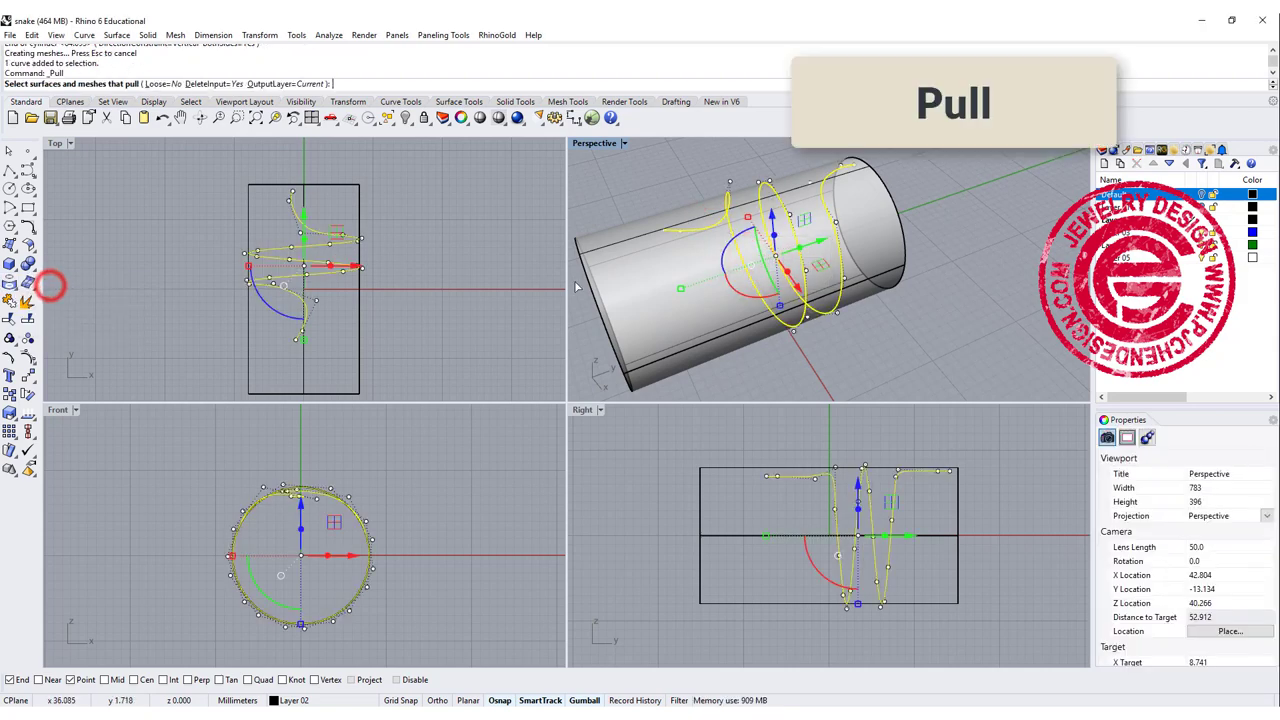
{"action": "left_click", "coordinate": [629, 283]}
{"action": "right_click", "coordinate": [631, 283]}
{"action": "scroll", "coordinate": [715, 204], "scroll_direction": "up", "scroll_amount": 6}
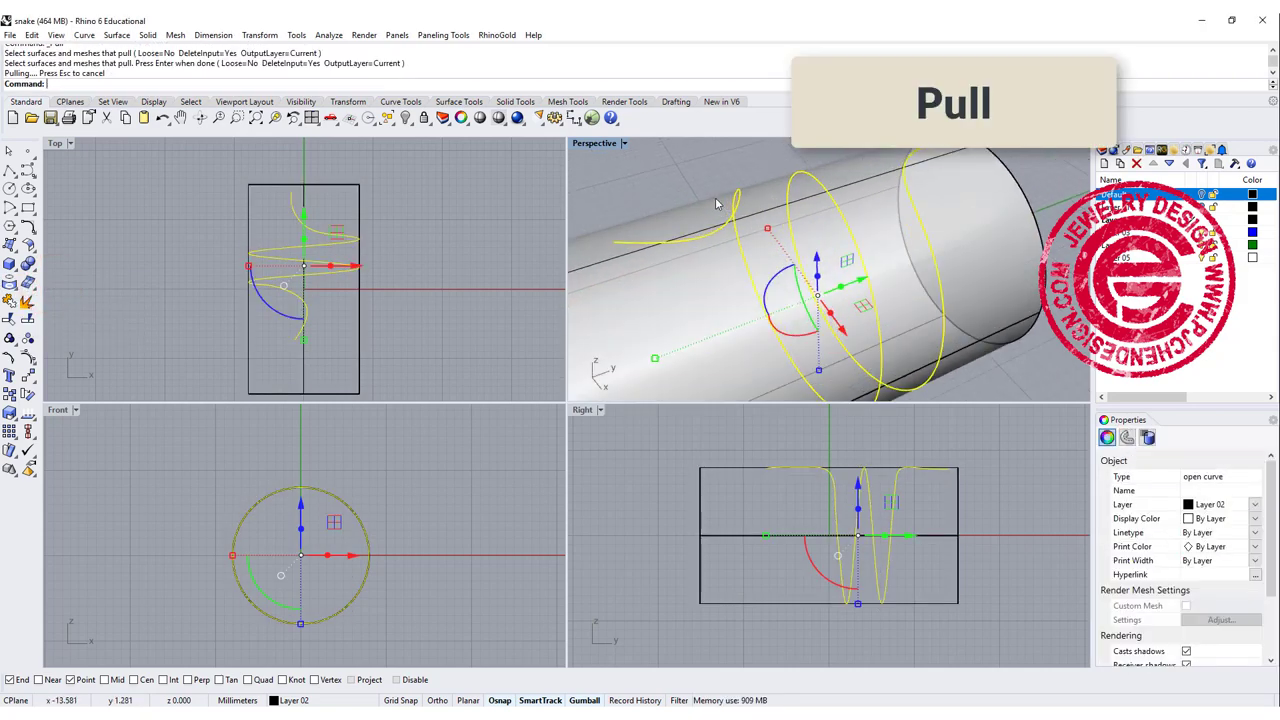
Delete the cylinder and inspect the control points and shape of the pulled curve
{"action": "left_click", "coordinate": [680, 182]}
{"action": "scroll", "coordinate": [811, 188], "scroll_direction": "up", "scroll_amount": 4}
{"action": "left_click", "coordinate": [850, 197]}
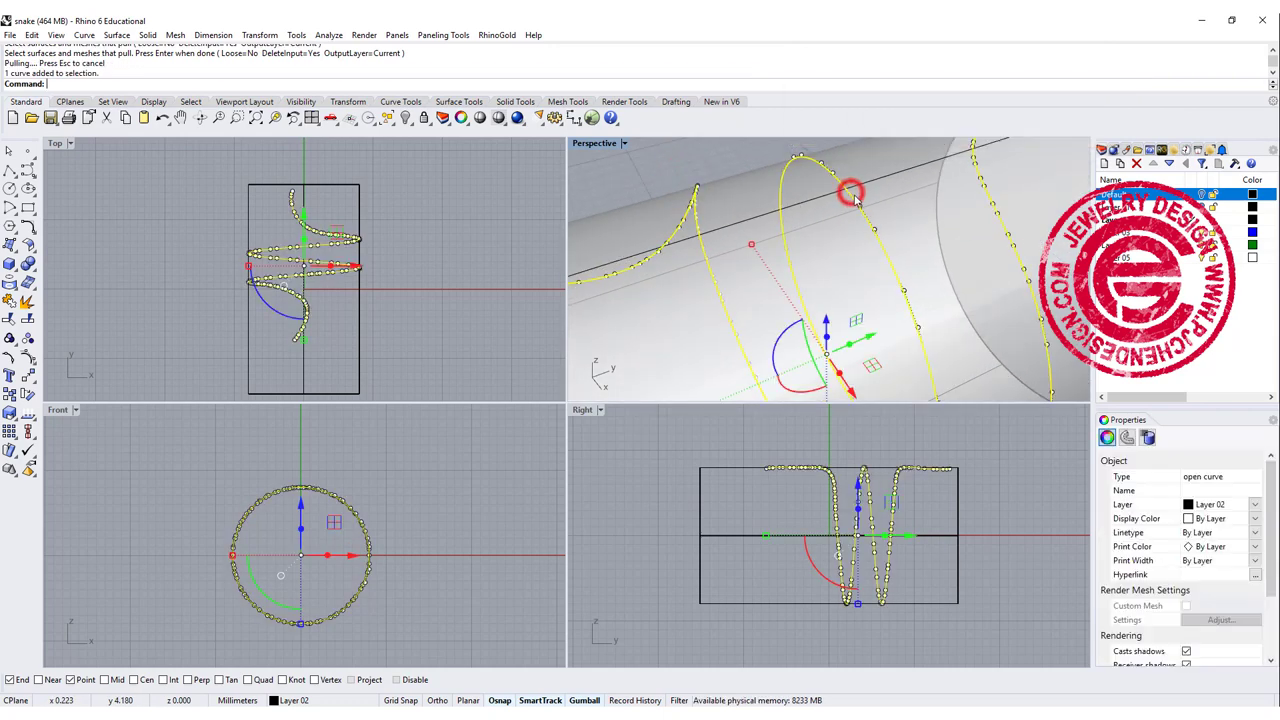
{"action": "left_click", "coordinate": [634, 180]}
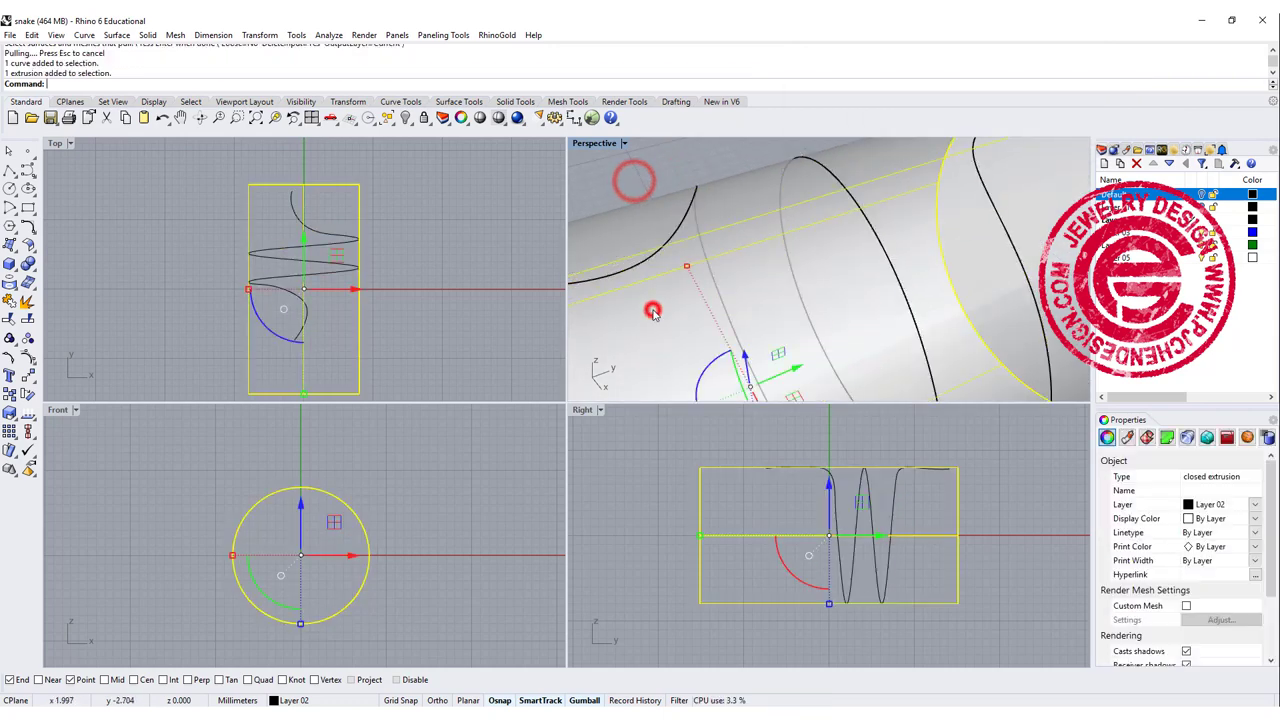
{"action": "left_click", "coordinate": [655, 310]}
{"action": "key", "text": "Delete"}
{"action": "left_click", "coordinate": [642, 260]}
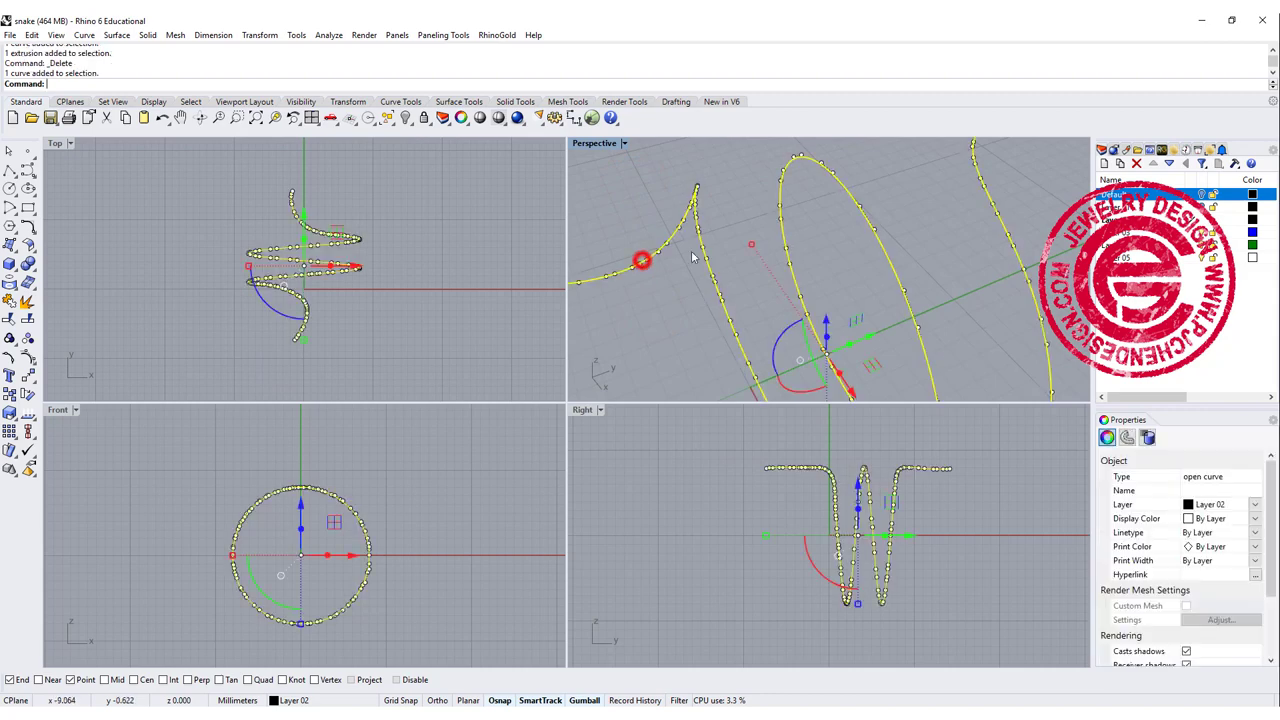
{"action": "scroll", "coordinate": [692, 256], "scroll_direction": "down", "scroll_amount": 5}
{"action": "right_click_drag", "start_coordinate": [694, 257], "coordinate": [831, 282]}
{"action": "left_click", "coordinate": [60, 220]}
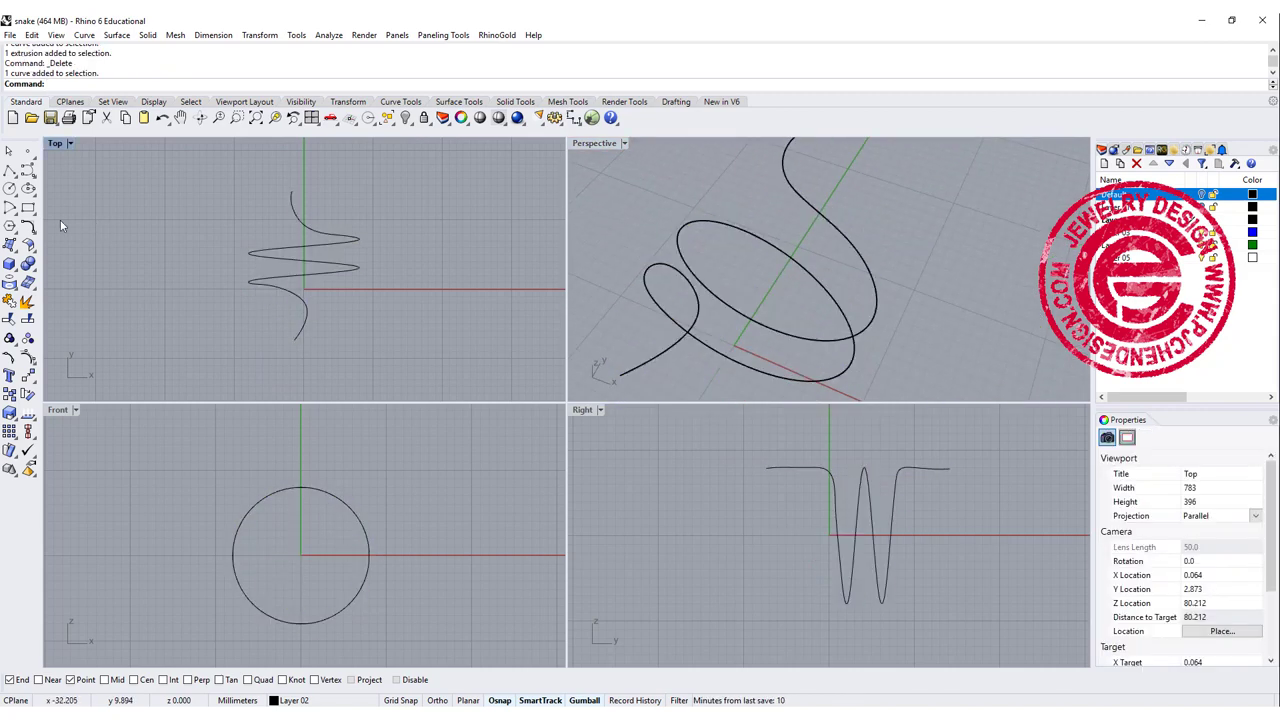
Draw a circle about 2.7 mm in diameter in the Top view, centred on the curve's upper turn on the positive X side
{"action": "left_click", "coordinate": [9, 187]}
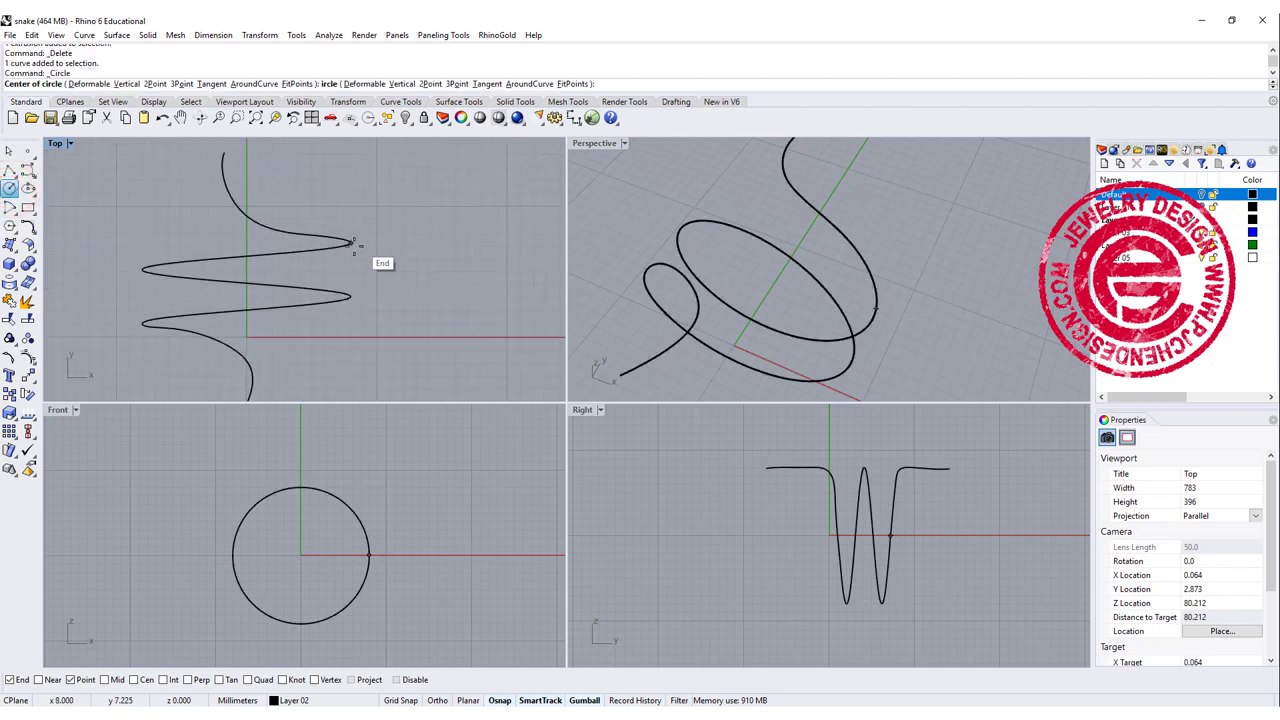
{"action": "left_click", "coordinate": [355, 238]}
{"action": "scroll", "coordinate": [369, 245], "scroll_direction": "up", "scroll_amount": 3}
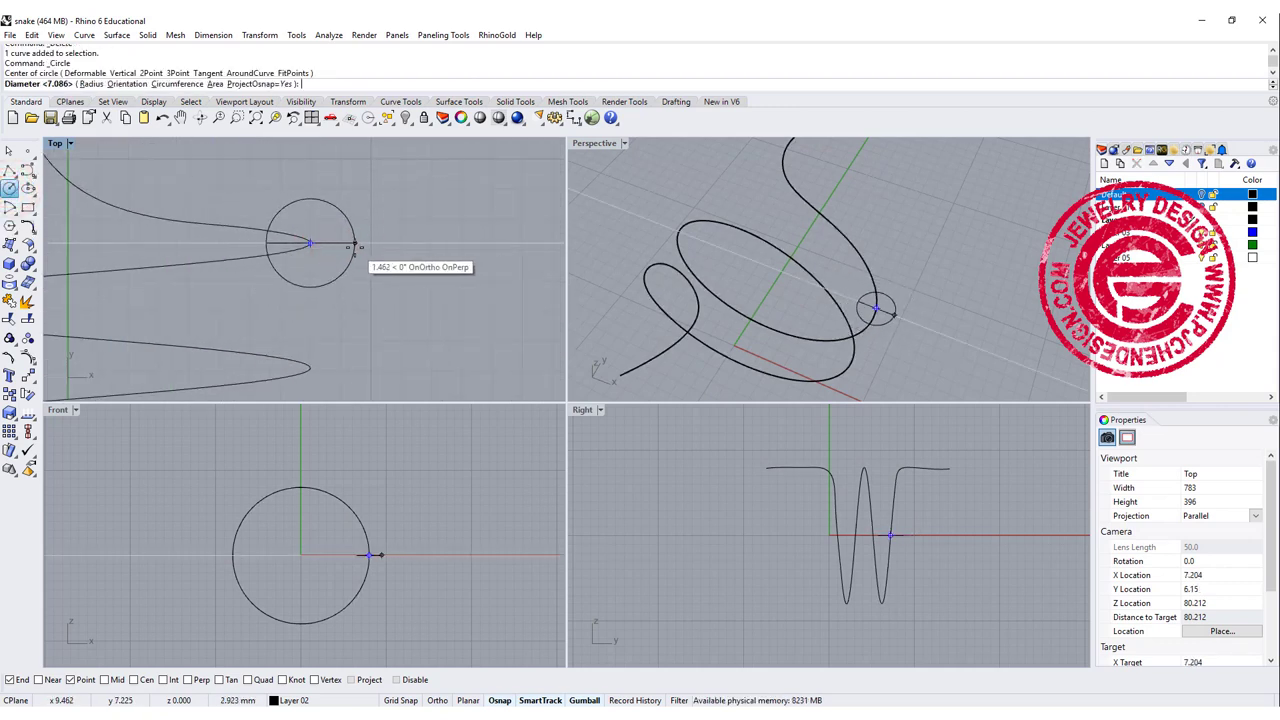
{"action": "left_click", "coordinate": [351, 247]}
{"action": "left_click", "coordinate": [351, 246]}
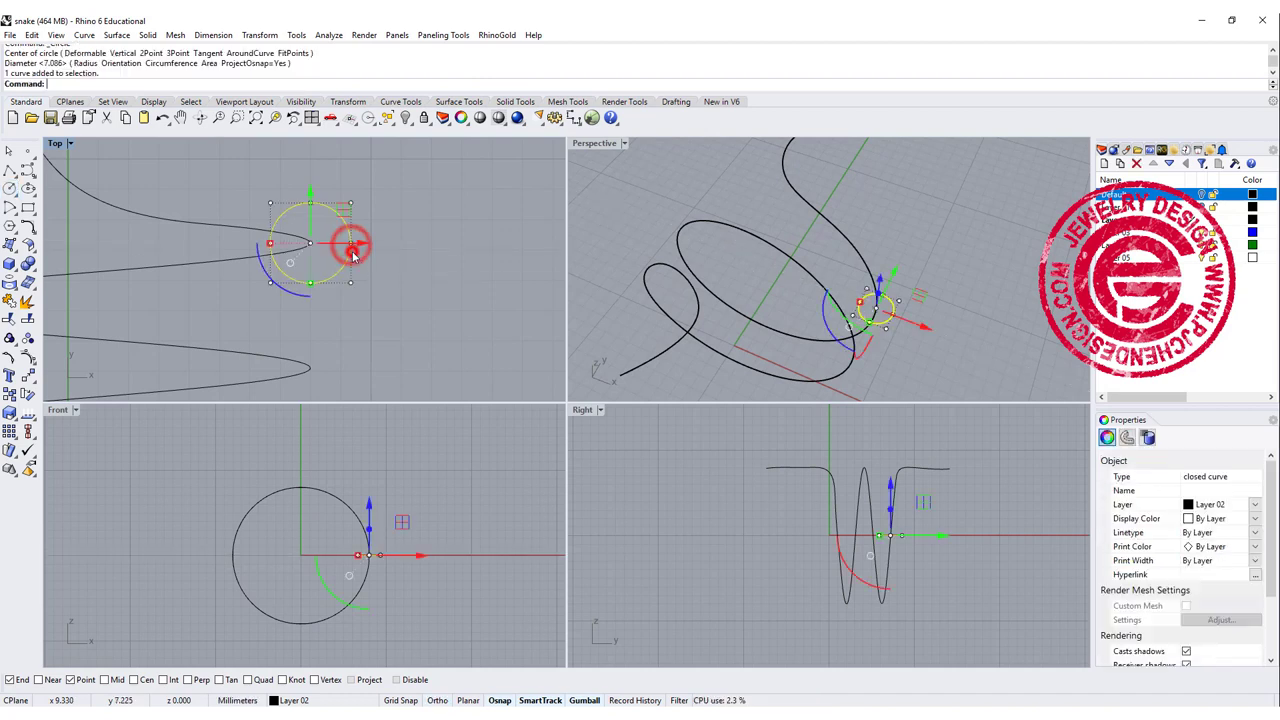
Draw a straight line about 4 mm long parallel to the Y axis, crossing the circle on its side nearer the ring's centre
{"action": "left_click", "coordinate": [8, 173]}
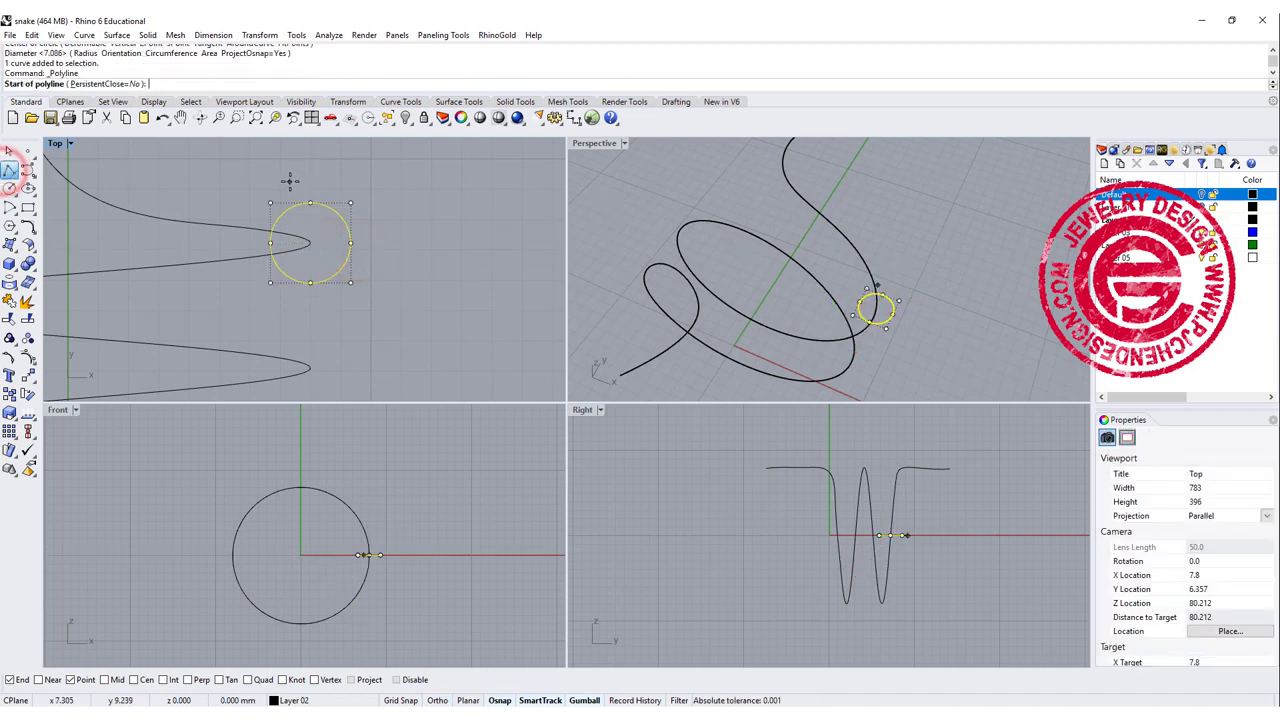
{"action": "left_click", "coordinate": [291, 180]}
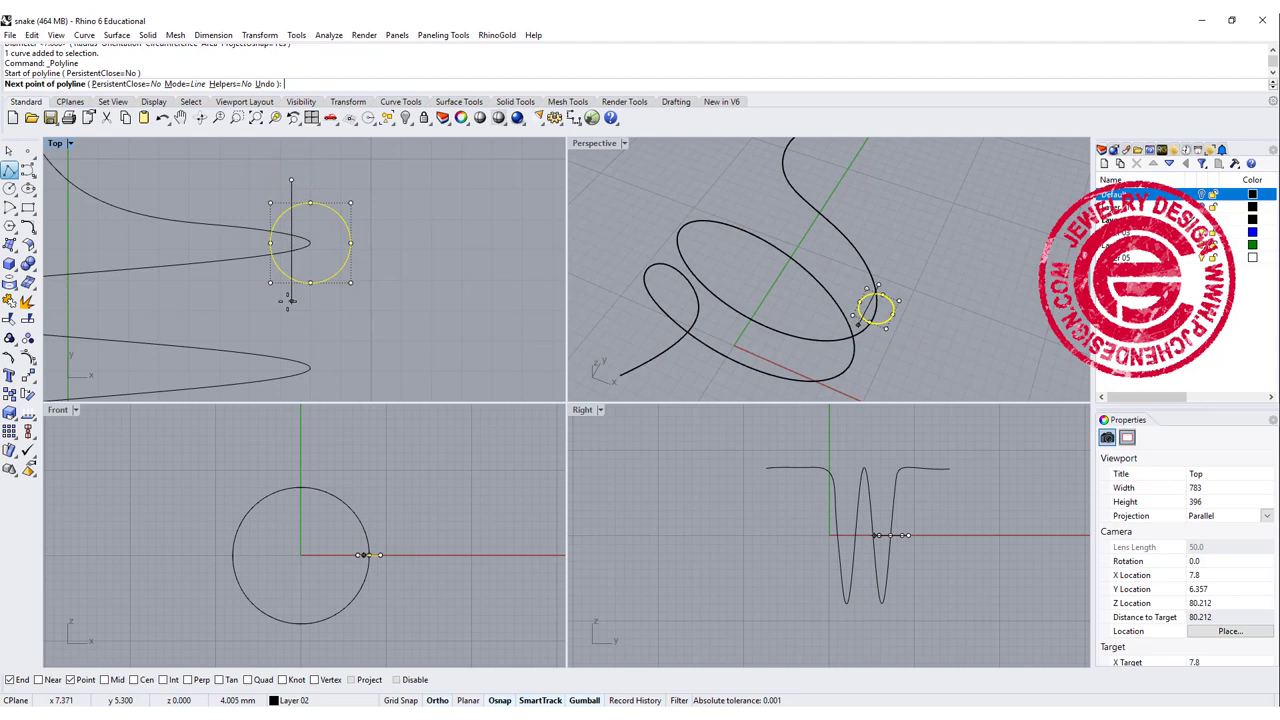
{"action": "left_click", "coordinate": [288, 300]}
{"action": "right_click", "coordinate": [290, 302]}
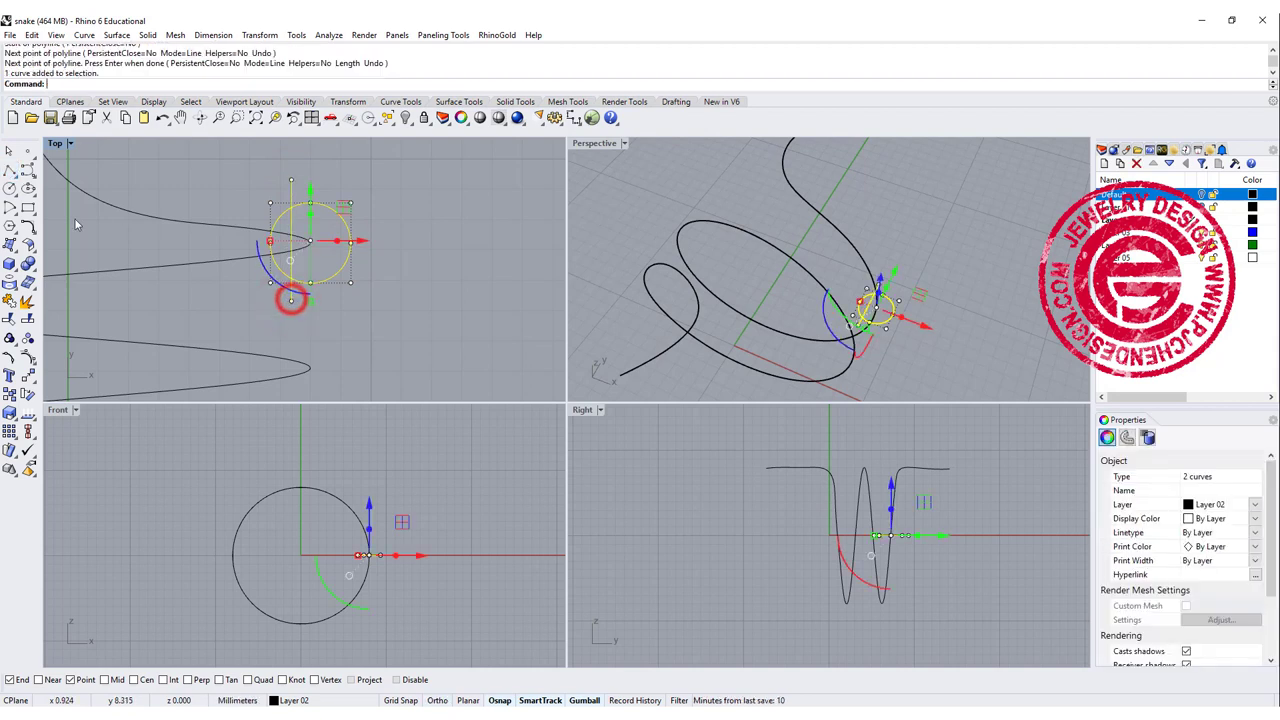
Trim the circle's inner arc and the line's two overhanging ends to form a D-shaped profile, and select both remaining curves
{"action": "left_click", "coordinate": [8, 320]}
{"action": "left_click", "coordinate": [287, 278]}
{"action": "left_click", "coordinate": [290, 290]}
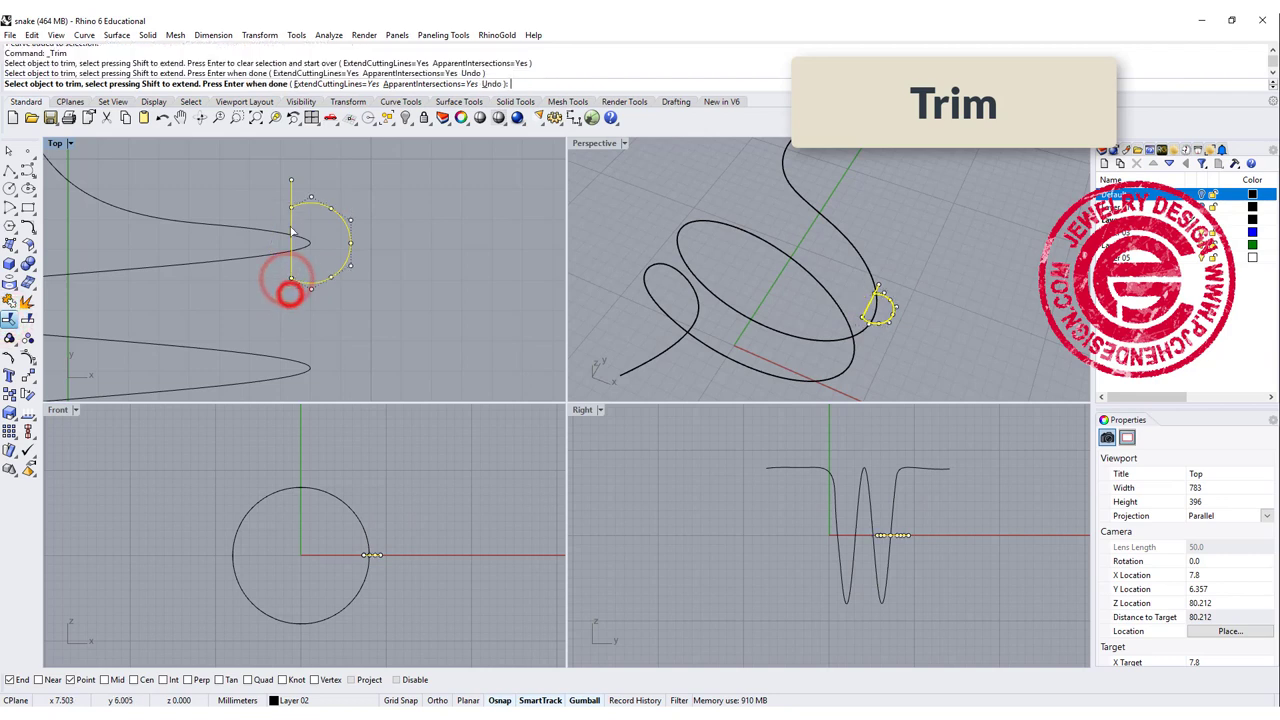
{"action": "left_click", "coordinate": [290, 193]}
{"action": "right_click", "coordinate": [286, 189]}
{"action": "left_click_drag", "start_coordinate": [508, 314], "coordinate": [265, 180]}
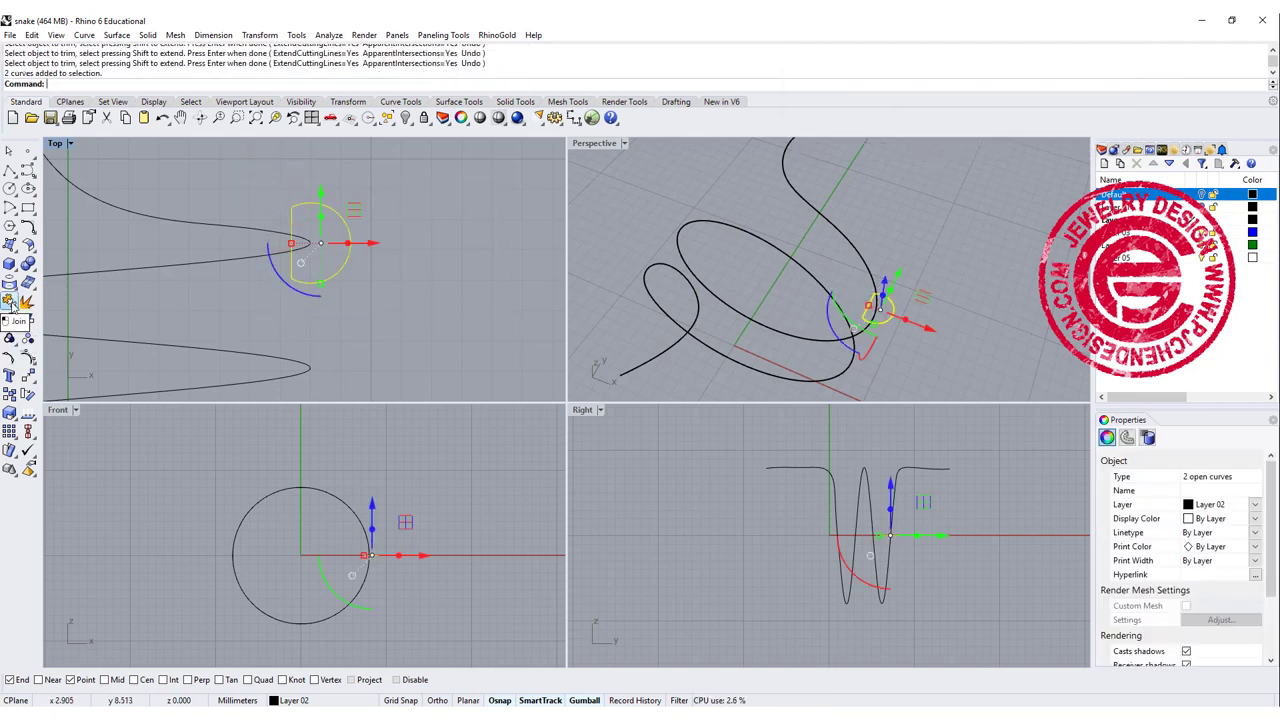
Join the arc and line into a closed D-shaped profile and move its straight edge's midpoint onto the curve's upper turn
{"action": "left_click", "coordinate": [10, 302]}
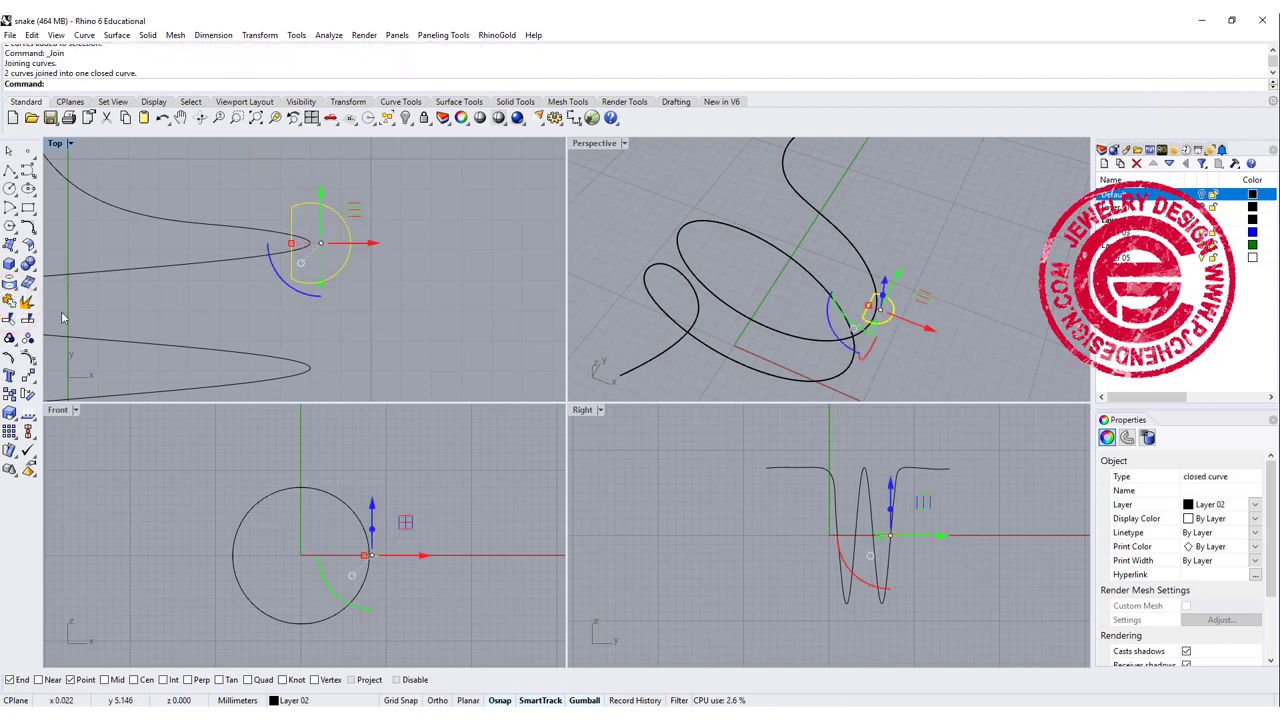
{"action": "left_click", "coordinate": [27, 374]}
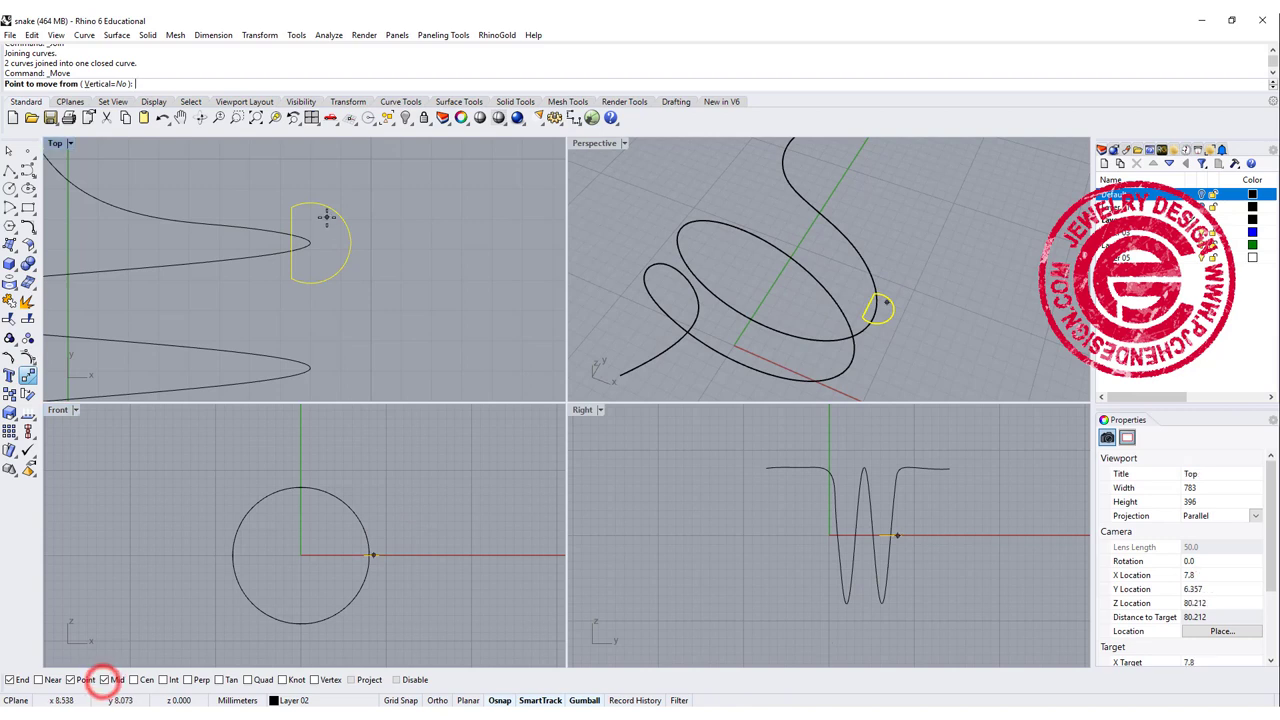
{"action": "left_click", "coordinate": [292, 242]}
{"action": "left_click", "coordinate": [311, 243]}
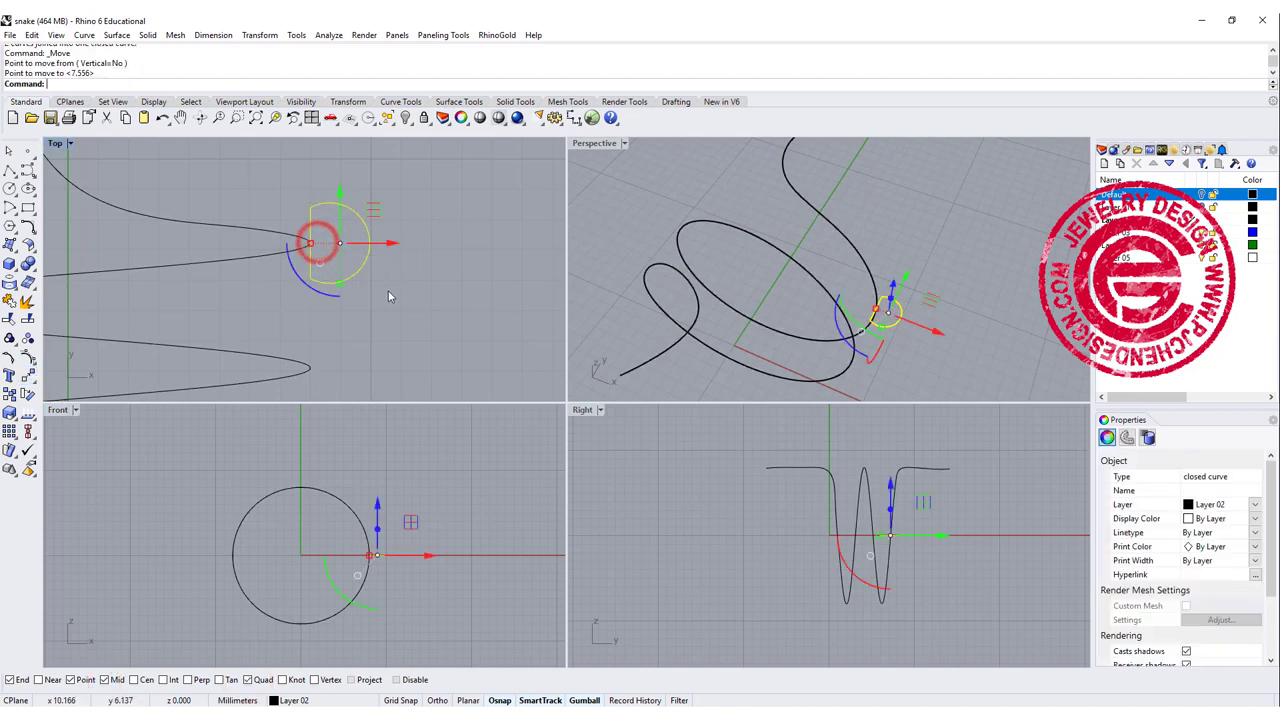
Copy the D-shaped profile by its straight edge's midpoint to the other positive-X turn and to the upper negative-X turn
{"action": "scroll", "coordinate": [394, 292], "scroll_direction": "down", "scroll_amount": 8}
{"action": "right_click_drag", "start_coordinate": [401, 306], "coordinate": [406, 247]}
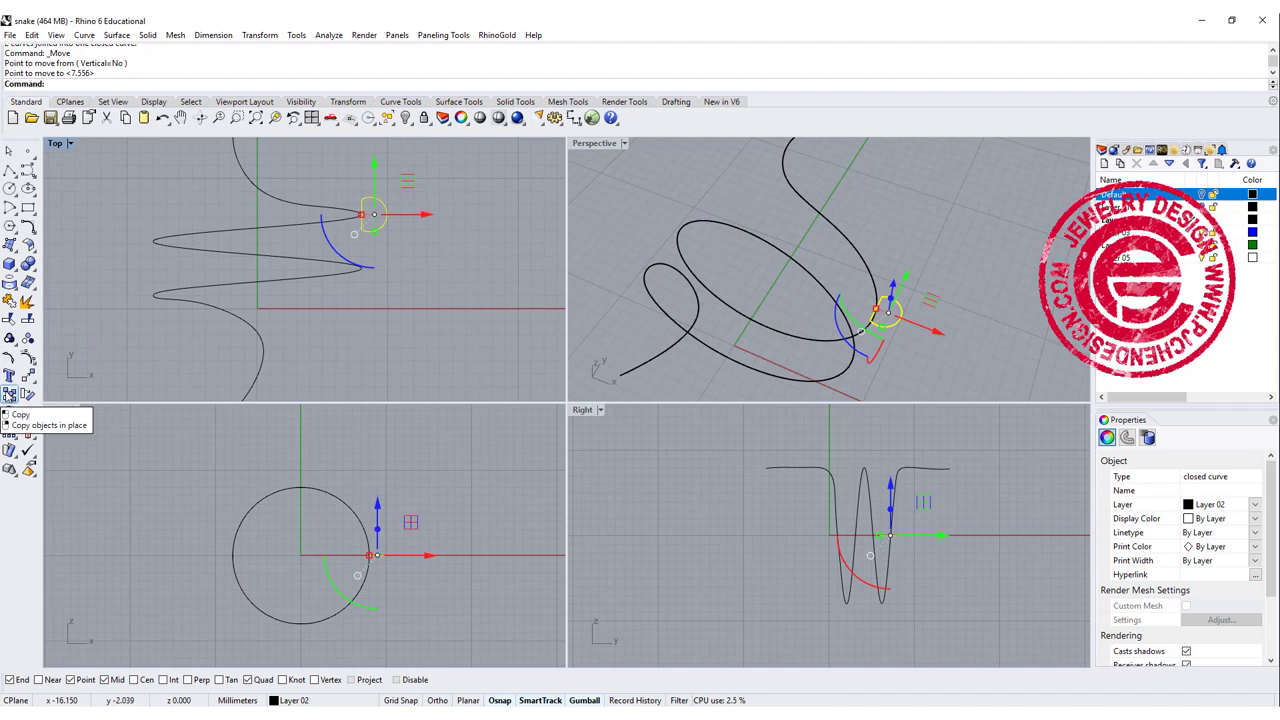
{"action": "left_click", "coordinate": [9, 393]}
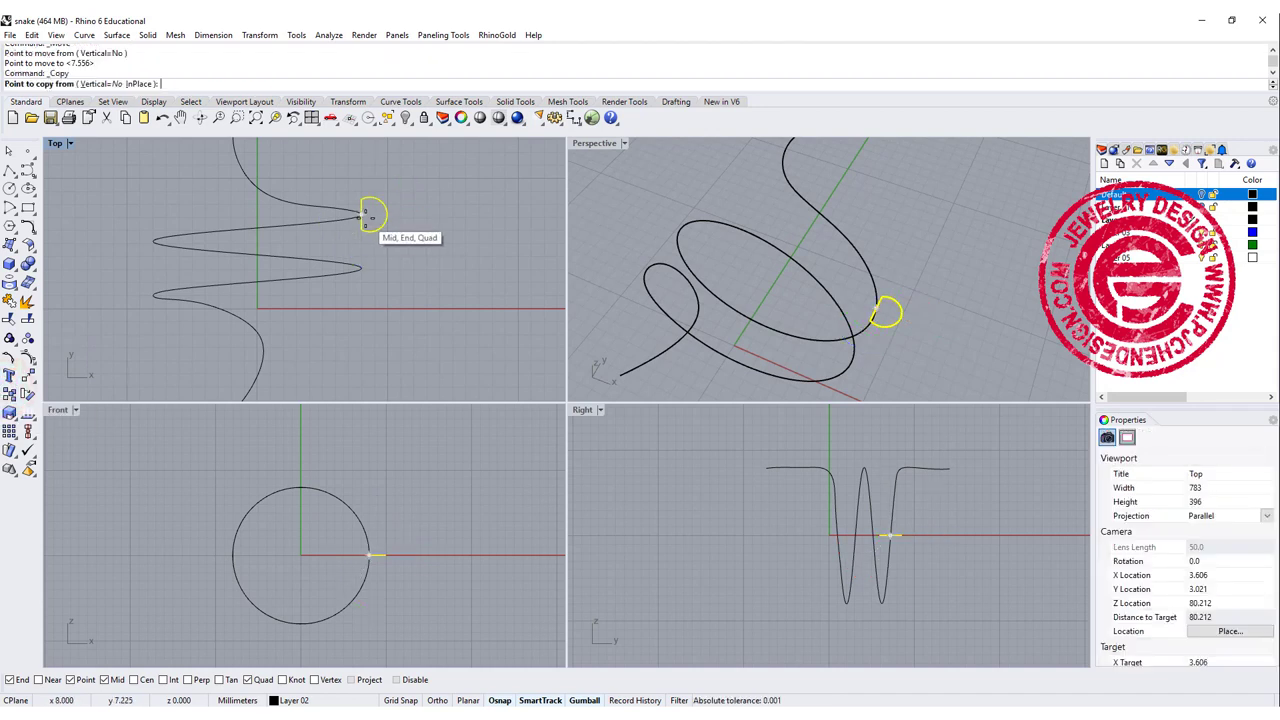
{"action": "left_click", "coordinate": [363, 214]}
{"action": "right_click", "coordinate": [380, 269]}
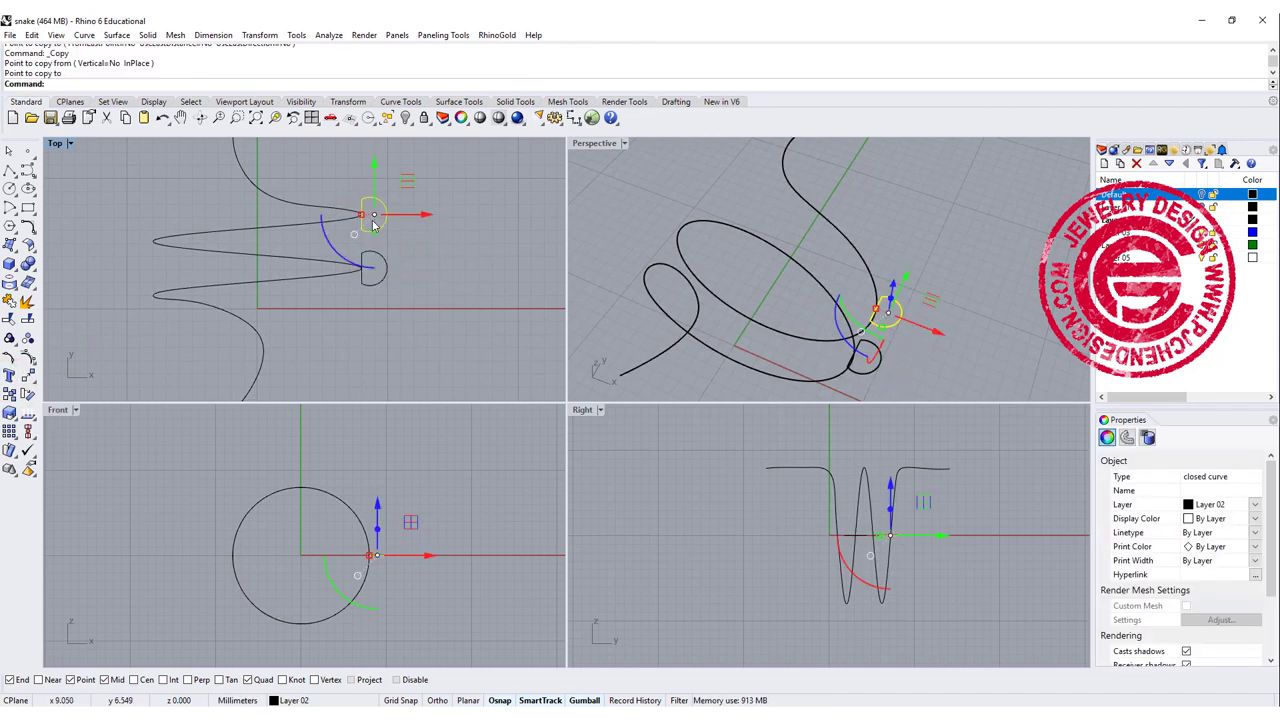
{"action": "right_click", "coordinate": [374, 222]}
{"action": "left_click", "coordinate": [362, 215]}
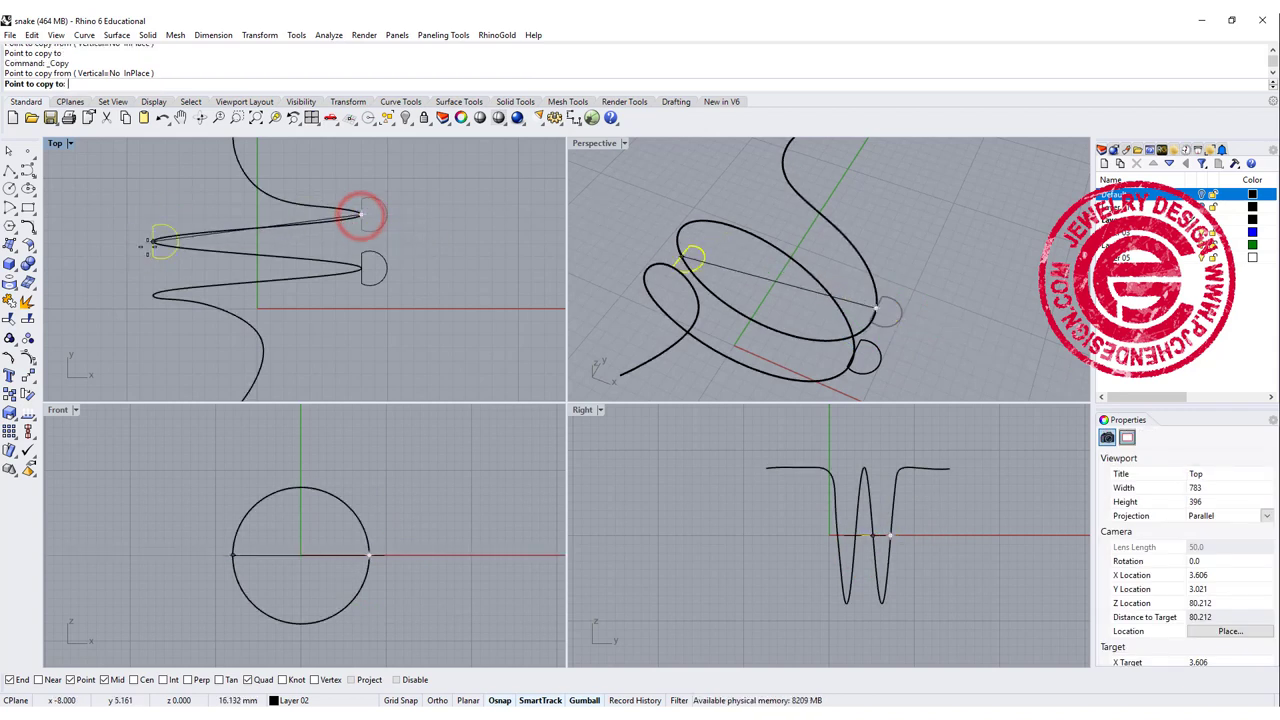
{"action": "left_click", "coordinate": [150, 242]}
{"action": "key", "text": "Return"}
Rotate the negative-X copy 180 degrees in the Top view and move its straight edge's midpoint onto the turn, rounded side outward
{"action": "left_click", "coordinate": [153, 258]}
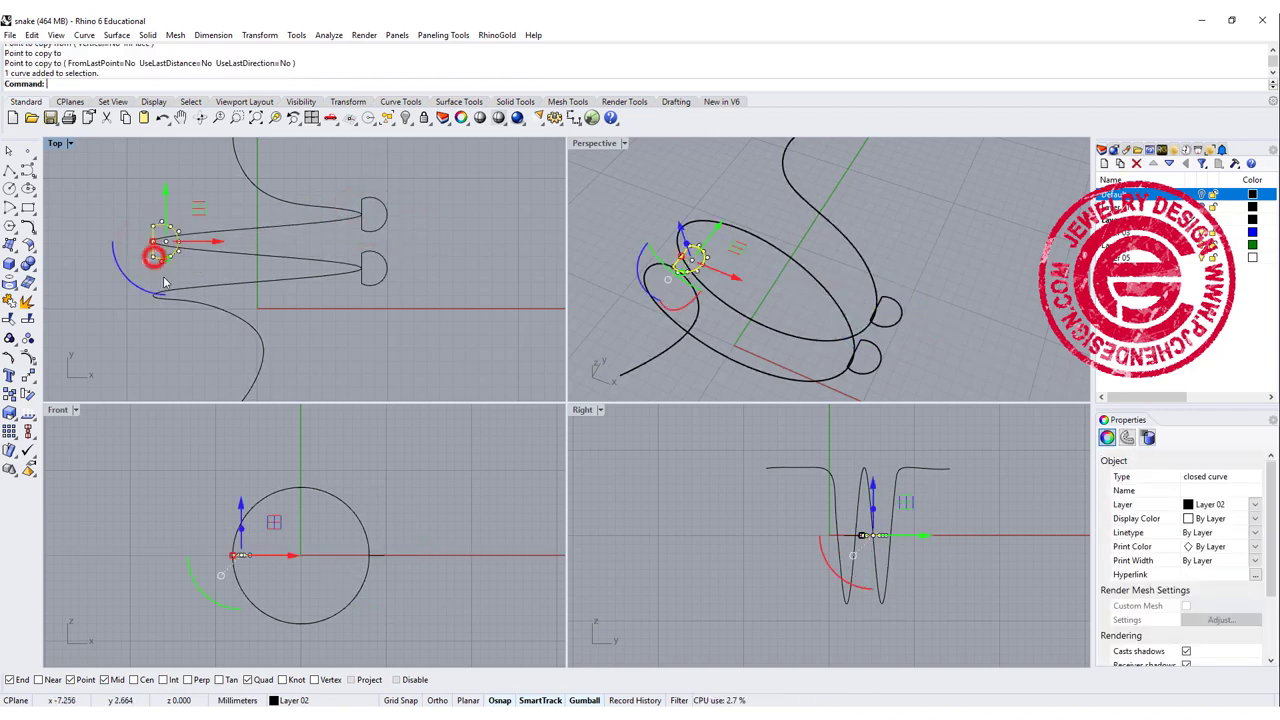
{"action": "left_click_drag", "start_coordinate": [143, 292], "coordinate": [20, 266]}
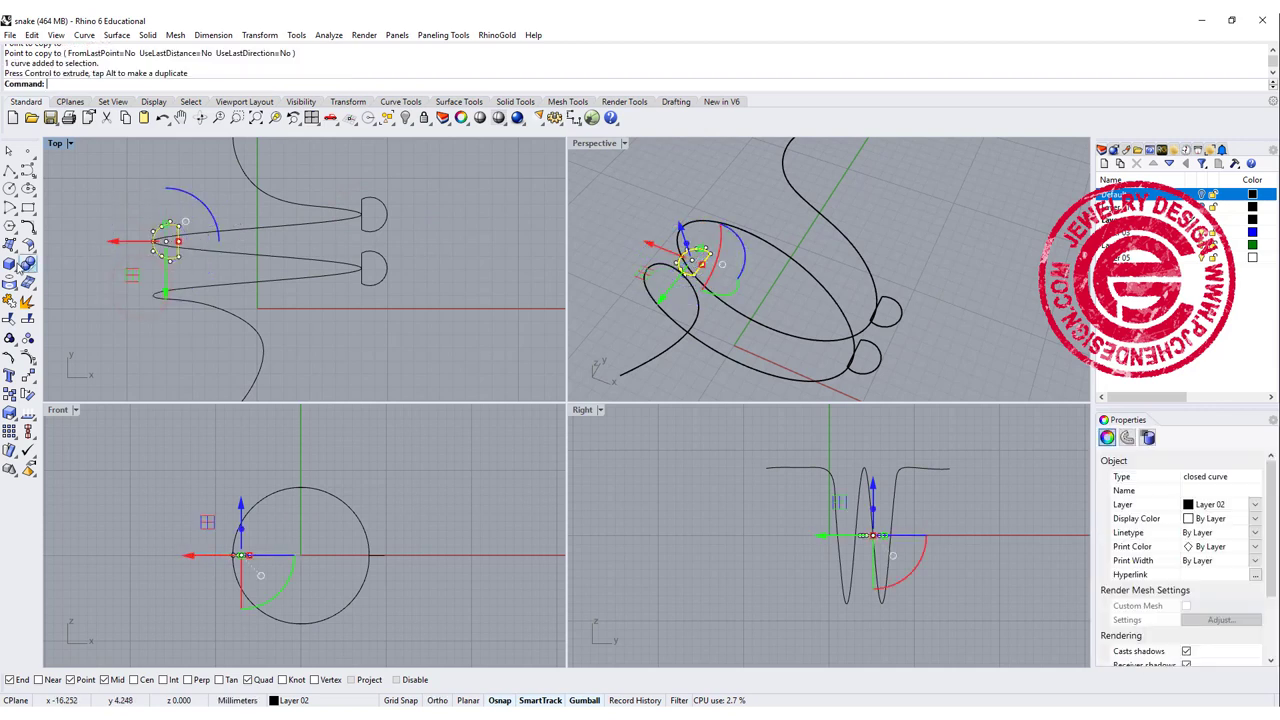
{"action": "left_click", "coordinate": [27, 377]}
{"action": "left_click", "coordinate": [180, 241]}
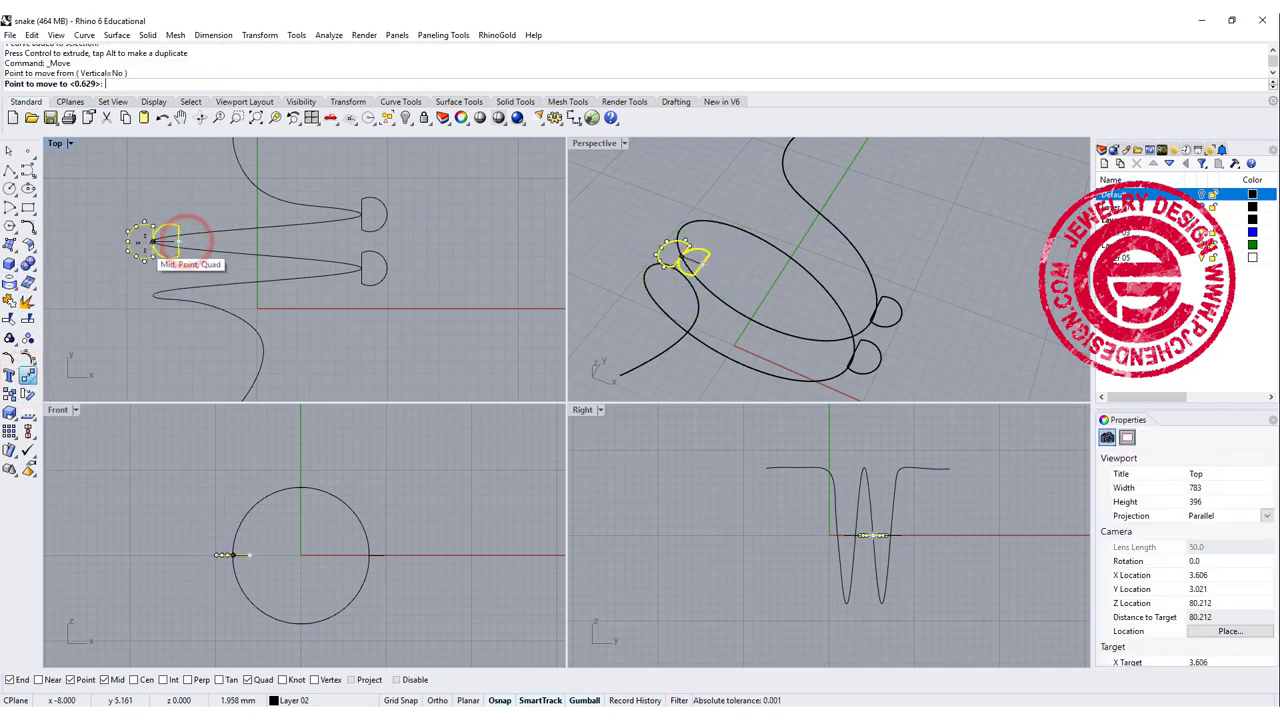
{"action": "left_click", "coordinate": [155, 241]}
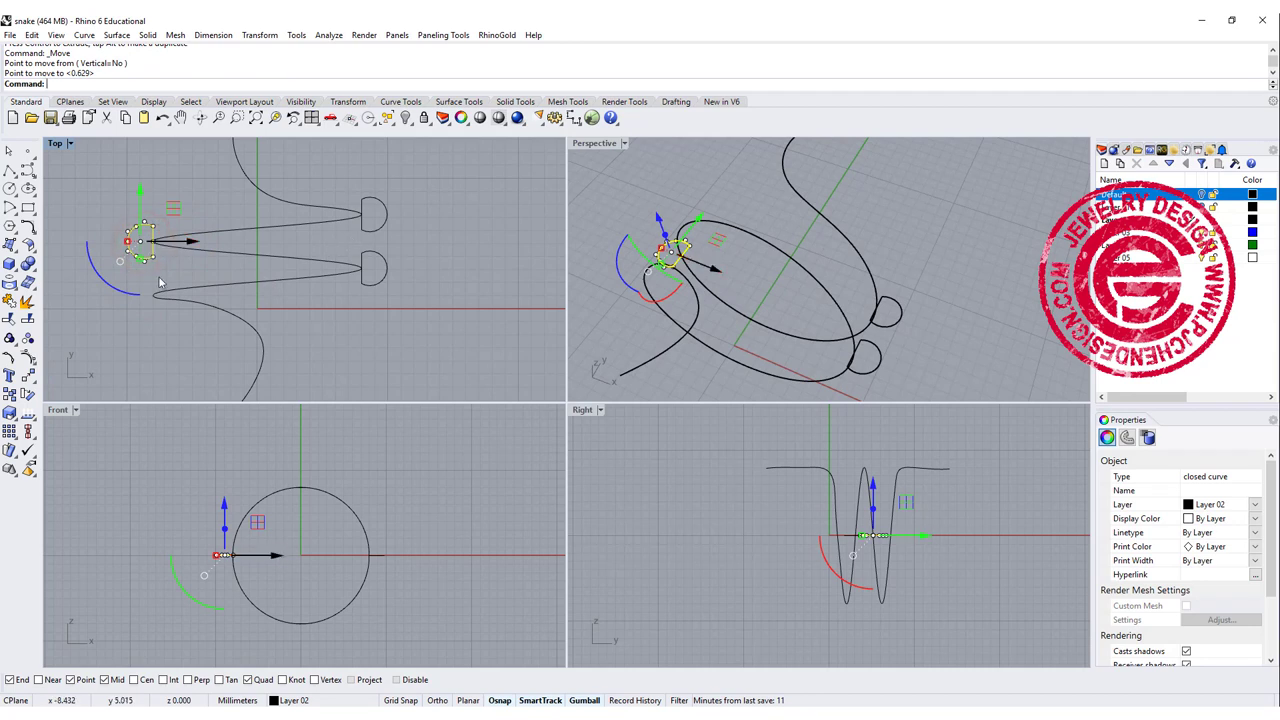
Copy the flipped profile to the lower negative-X turn of the curve
{"action": "right_click_drag", "start_coordinate": [159, 283], "coordinate": [189, 267]}
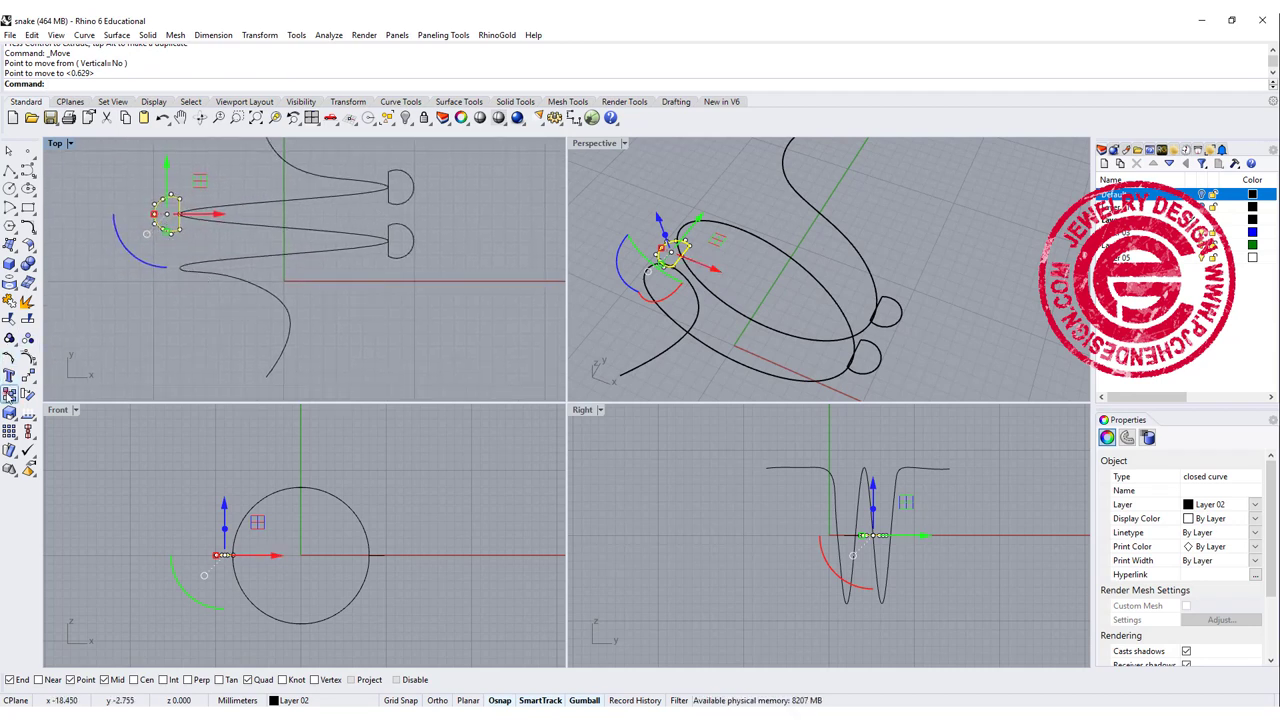
{"action": "left_click", "coordinate": [9, 394]}
{"action": "left_click", "coordinate": [180, 213]}
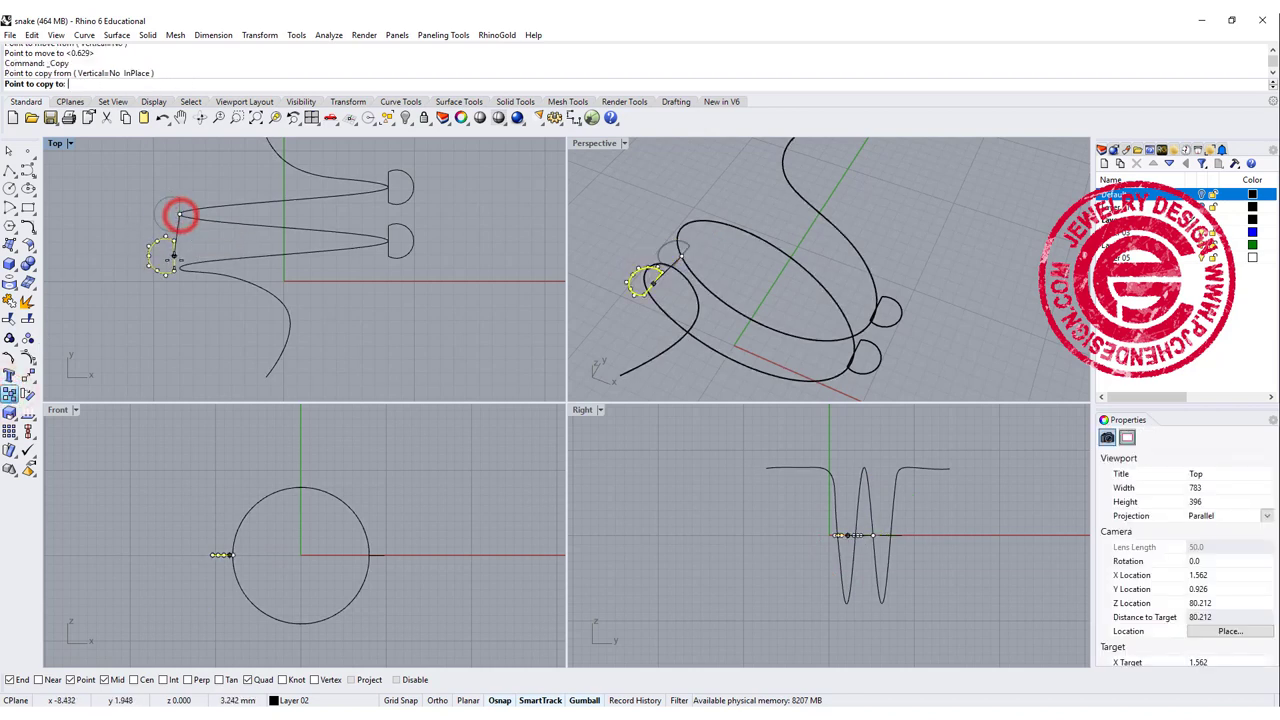
{"action": "left_click", "coordinate": [174, 265]}
{"action": "right_click", "coordinate": [176, 298]}
Stretch the lower negative-X profile along the Y axis so it is wider than the other sections
{"action": "scroll", "coordinate": [171, 297], "scroll_direction": "up", "scroll_amount": 6}
{"action": "left_click", "coordinate": [167, 279]}
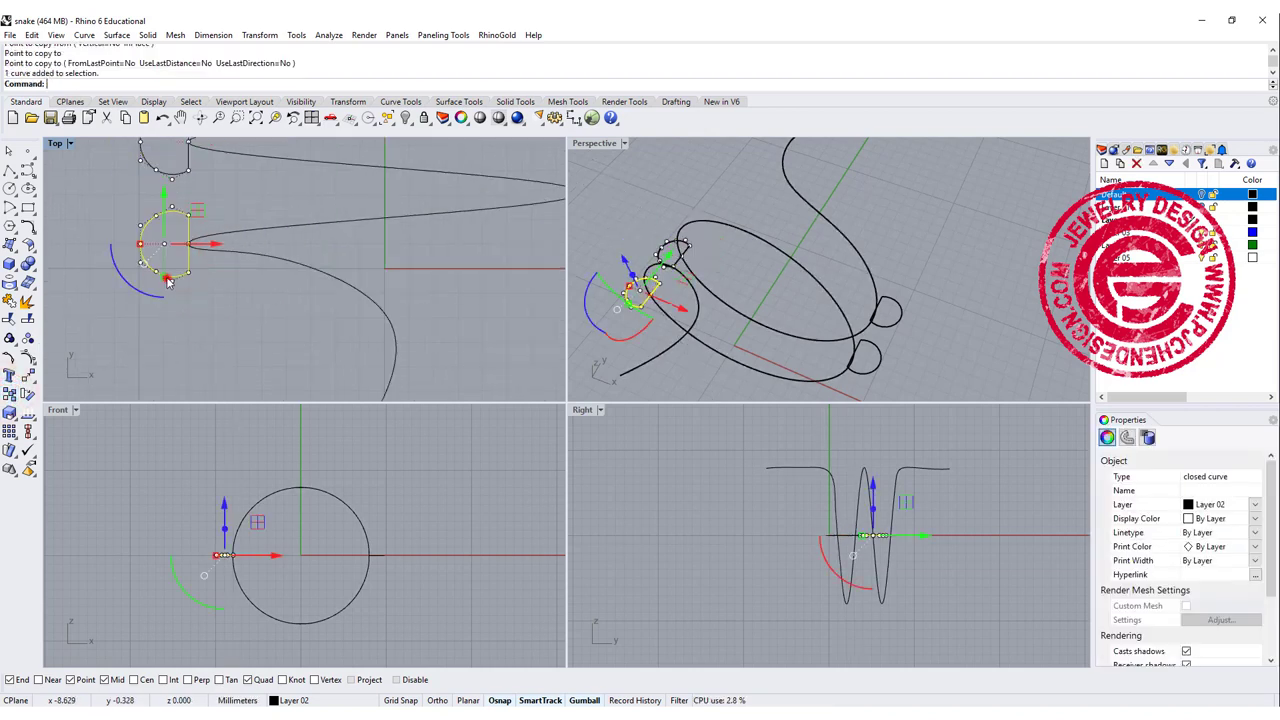
{"action": "left_click", "coordinate": [165, 281]}
{"action": "key", "text": "ctrl+z"}
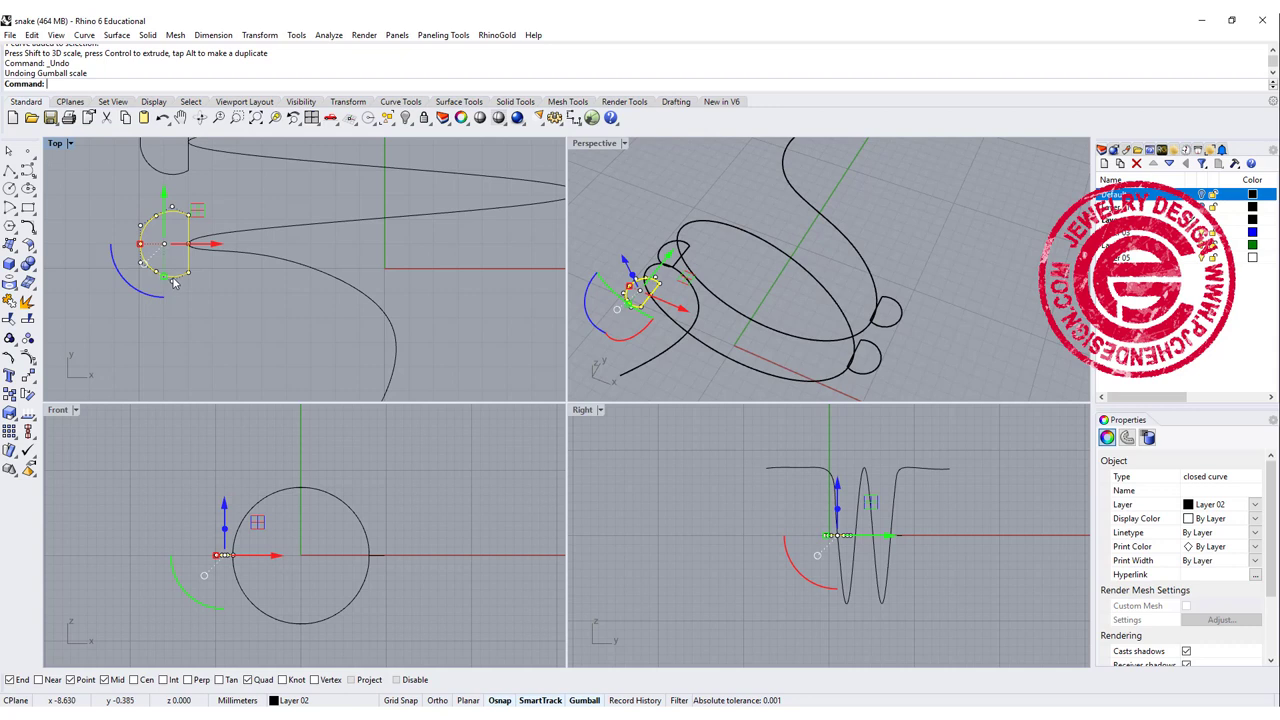
{"action": "left_click_drag", "start_coordinate": [164, 277], "coordinate": [164, 290]}
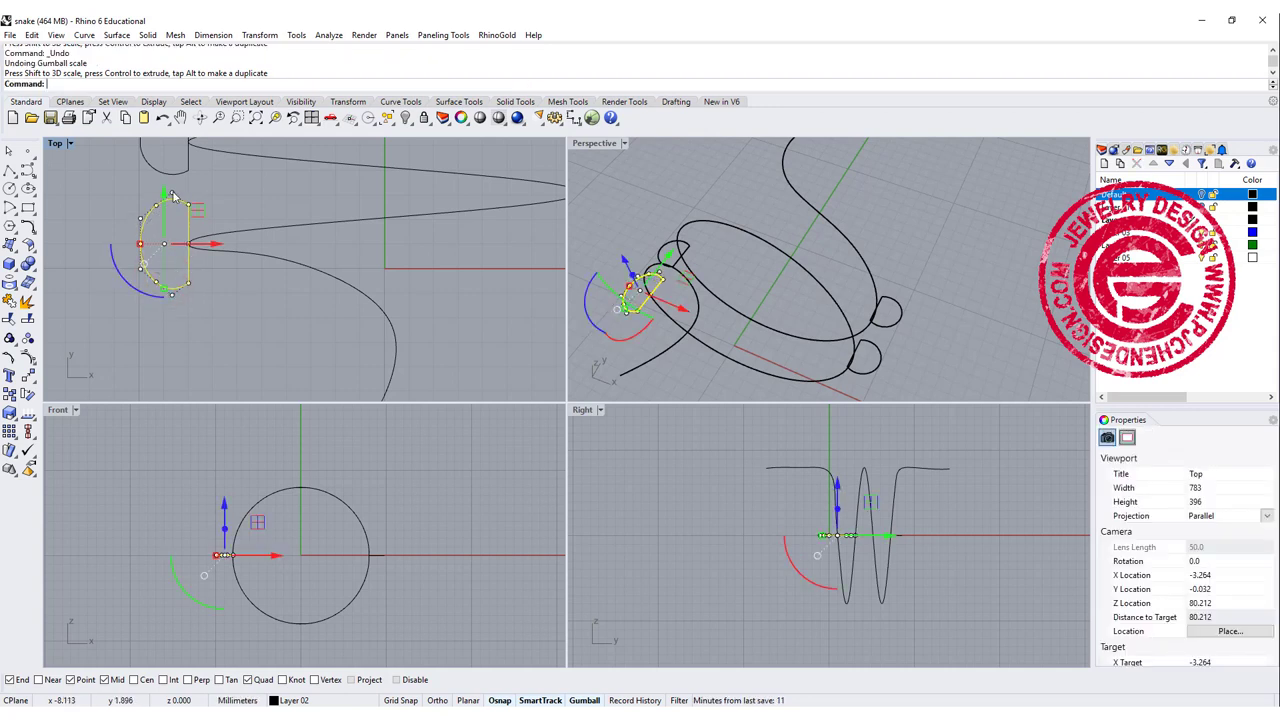
{"action": "left_click_drag", "start_coordinate": [164, 196], "coordinate": [164, 207]}
{"action": "left_click", "coordinate": [231, 311]}
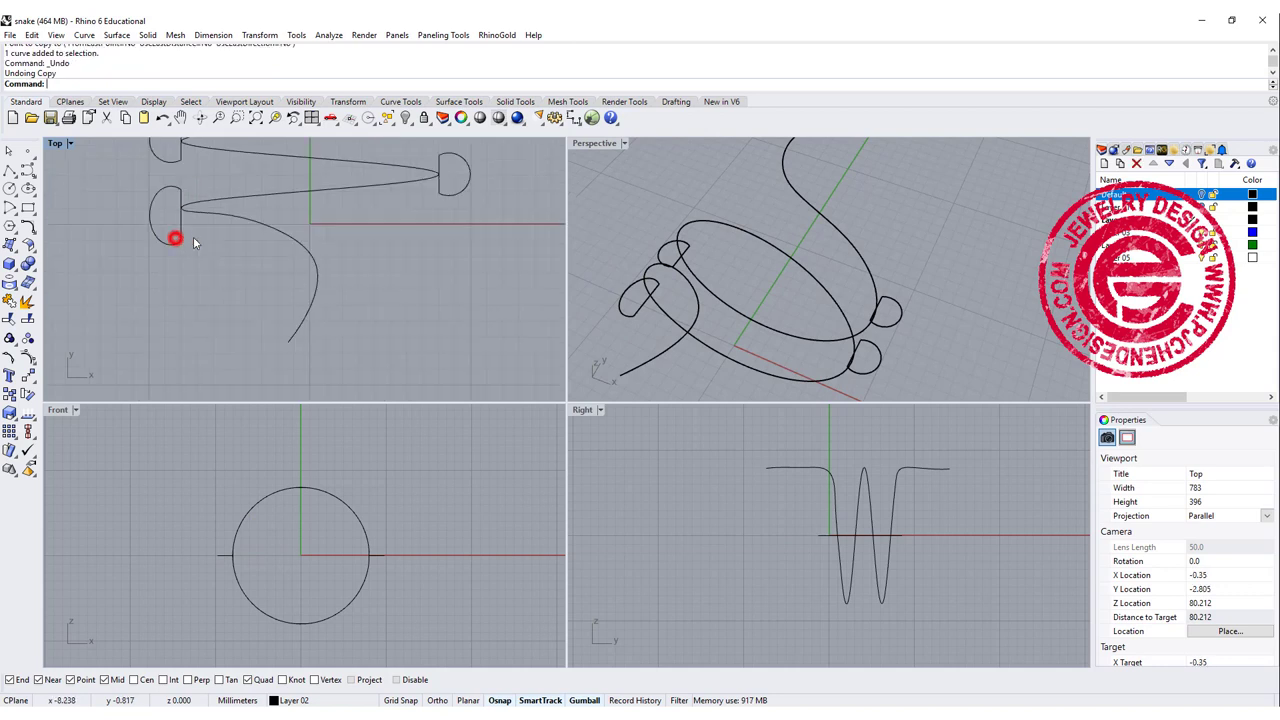
Copy the widened profile onto the curve's top stretch, just past the lower negative-X turn, using the Near snap
{"action": "left_click", "coordinate": [175, 238]}
{"action": "right_click", "coordinate": [176, 243]}
{"action": "left_click", "coordinate": [186, 218]}
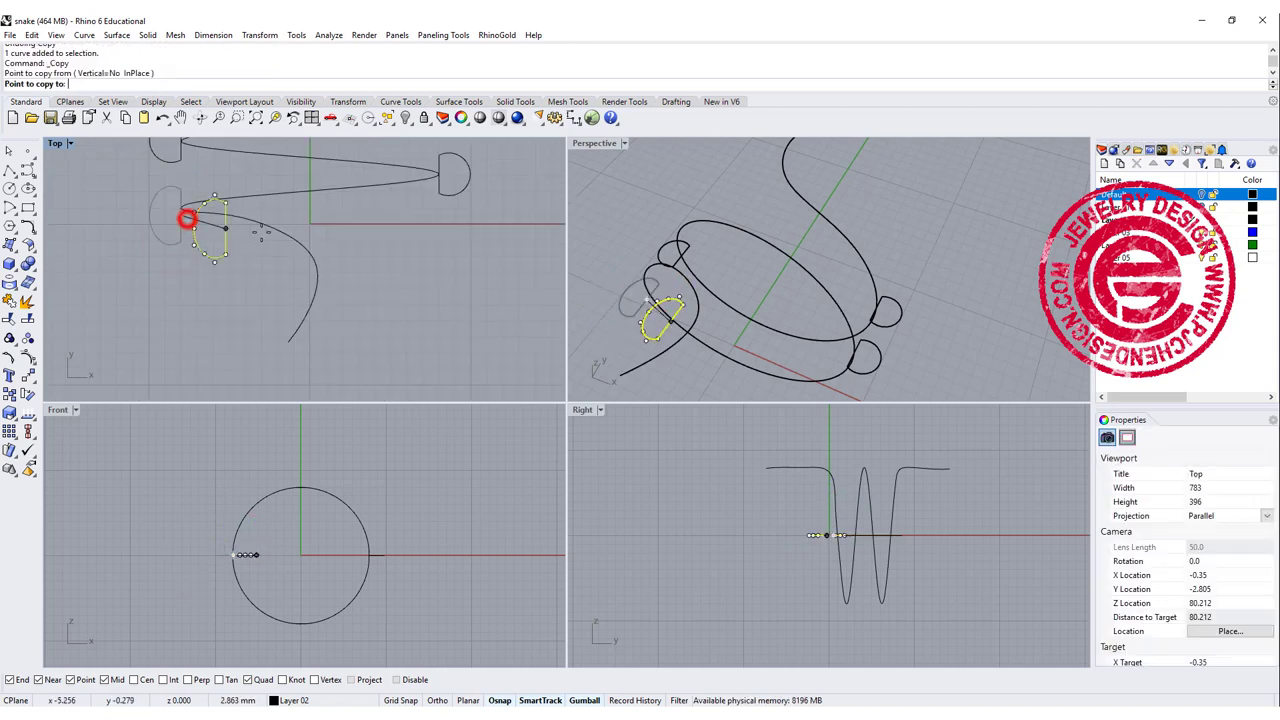
{"action": "left_click_drag", "start_coordinate": [225, 228], "coordinate": [296, 240], "text": "alt"}
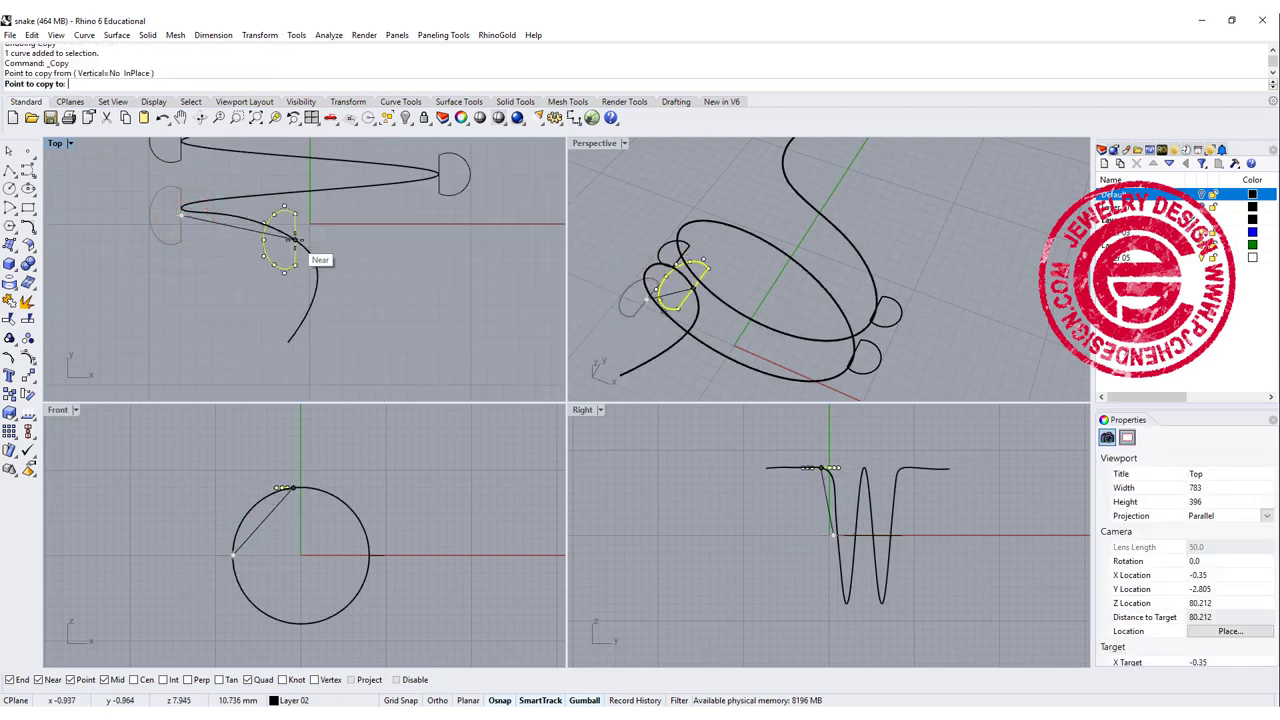
{"action": "left_click", "coordinate": [287, 233]}
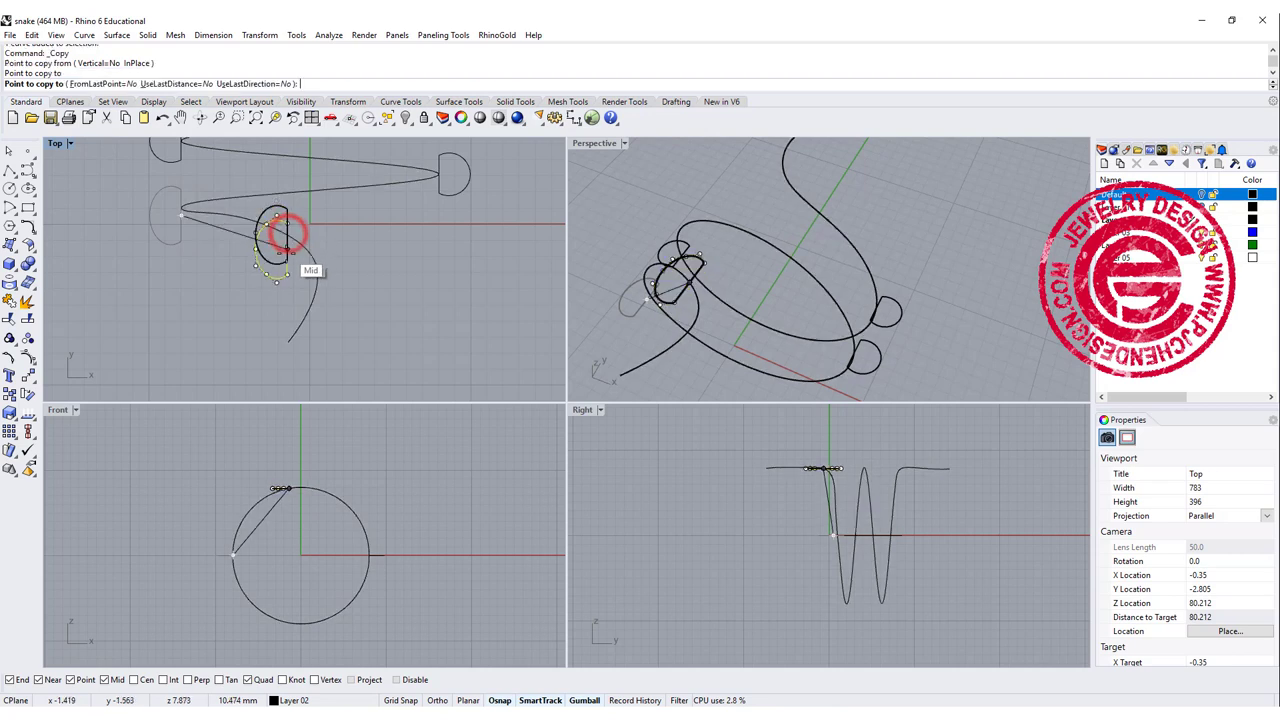
{"action": "key", "text": "Return"}
Narrow the new copy along the Y axis and rotate it in the Front view so it stands steeply across the curve
{"action": "scroll", "coordinate": [280, 250], "scroll_direction": "up", "scroll_amount": 3}
{"action": "left_click", "coordinate": [270, 272]}
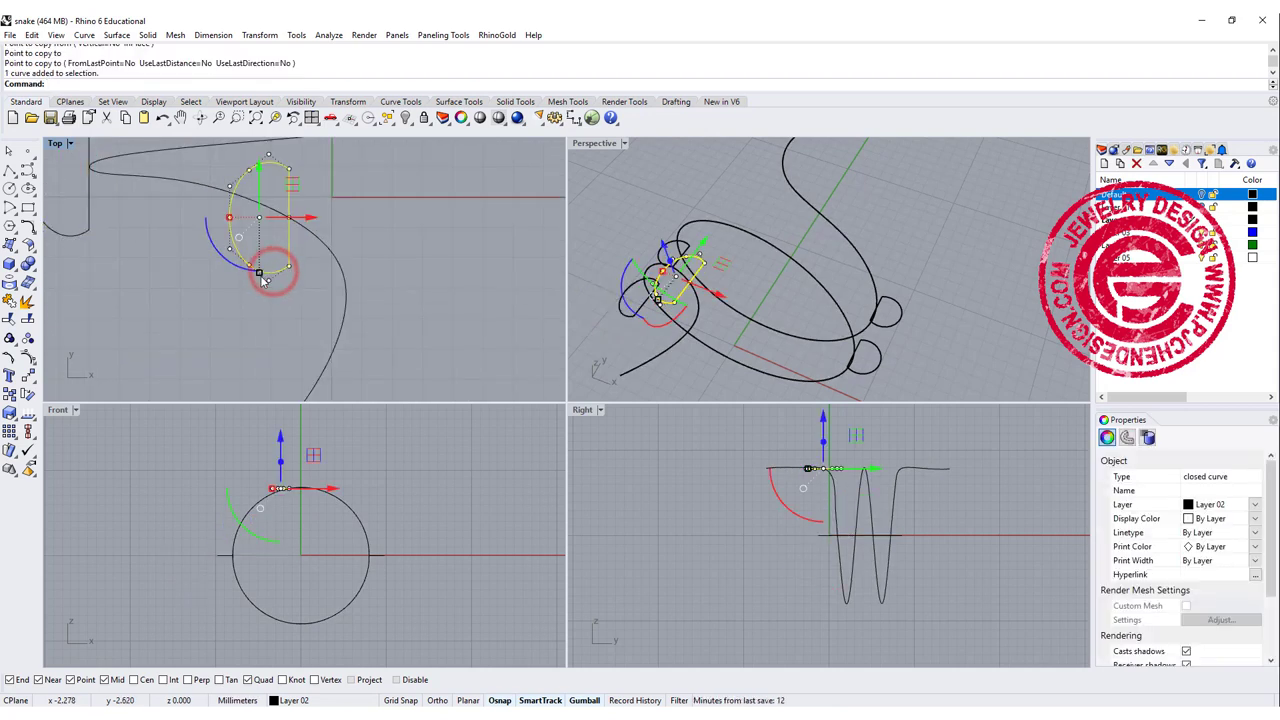
{"action": "left_click_drag", "start_coordinate": [259, 272], "coordinate": [259, 261]}
{"action": "scroll", "coordinate": [275, 487], "scroll_direction": "up", "scroll_amount": 8}
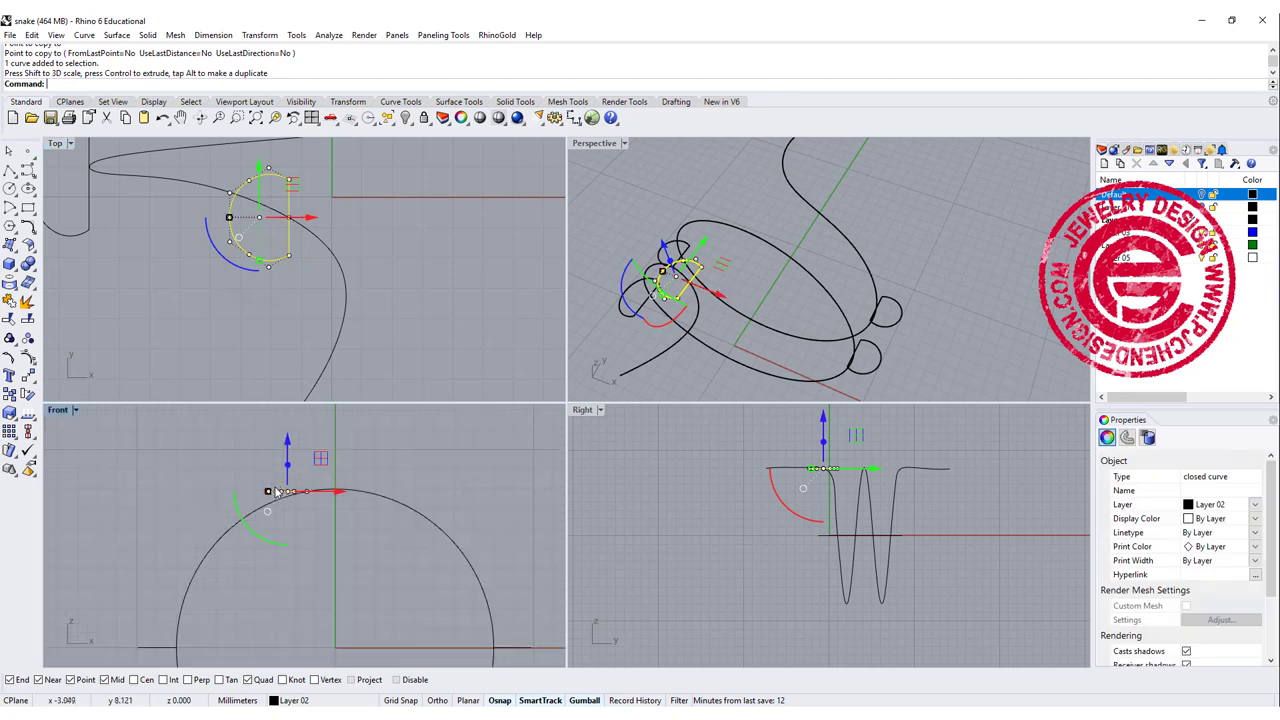
{"action": "scroll", "coordinate": [275, 492], "scroll_direction": "up", "scroll_amount": 3}
{"action": "left_click_drag", "start_coordinate": [276, 573], "coordinate": [270, 528]}
{"action": "left_click", "coordinate": [237, 487]}
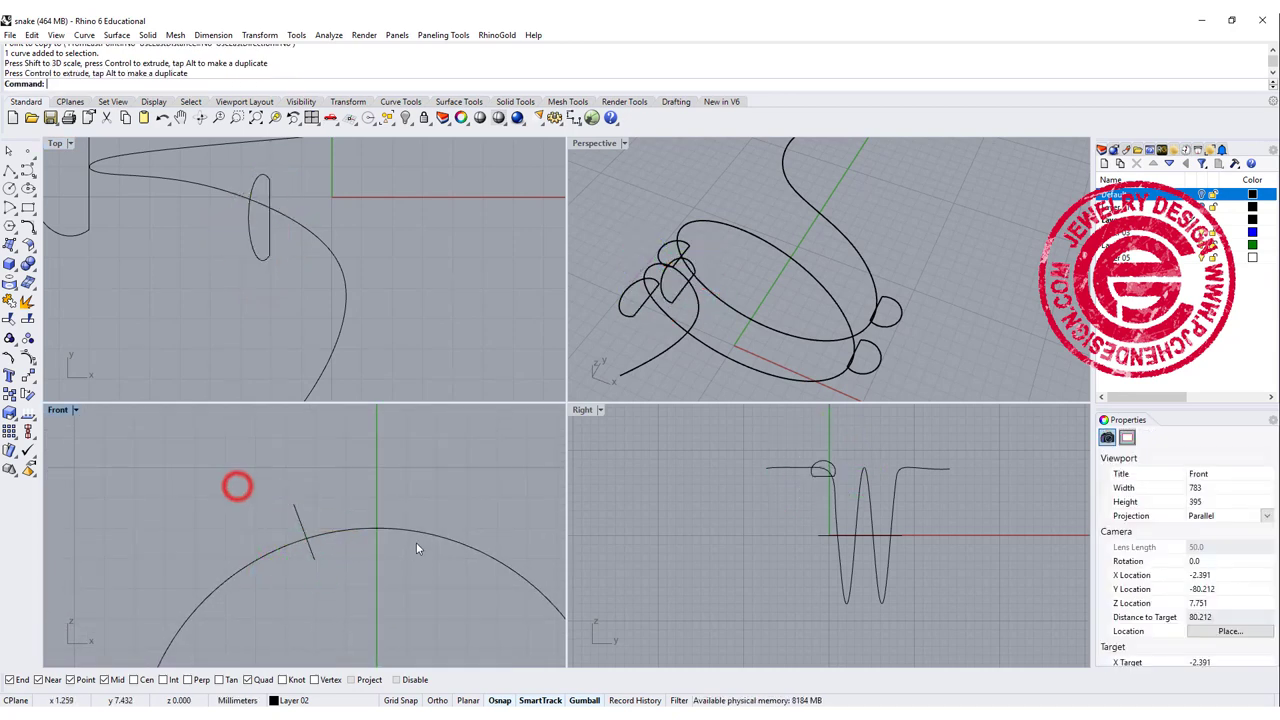
Rotate this upright profile in the Top view so that it lies across the direction of the curve
{"action": "left_click", "coordinate": [262, 251]}
{"action": "left_click_drag", "start_coordinate": [268, 250], "coordinate": [226, 262]}
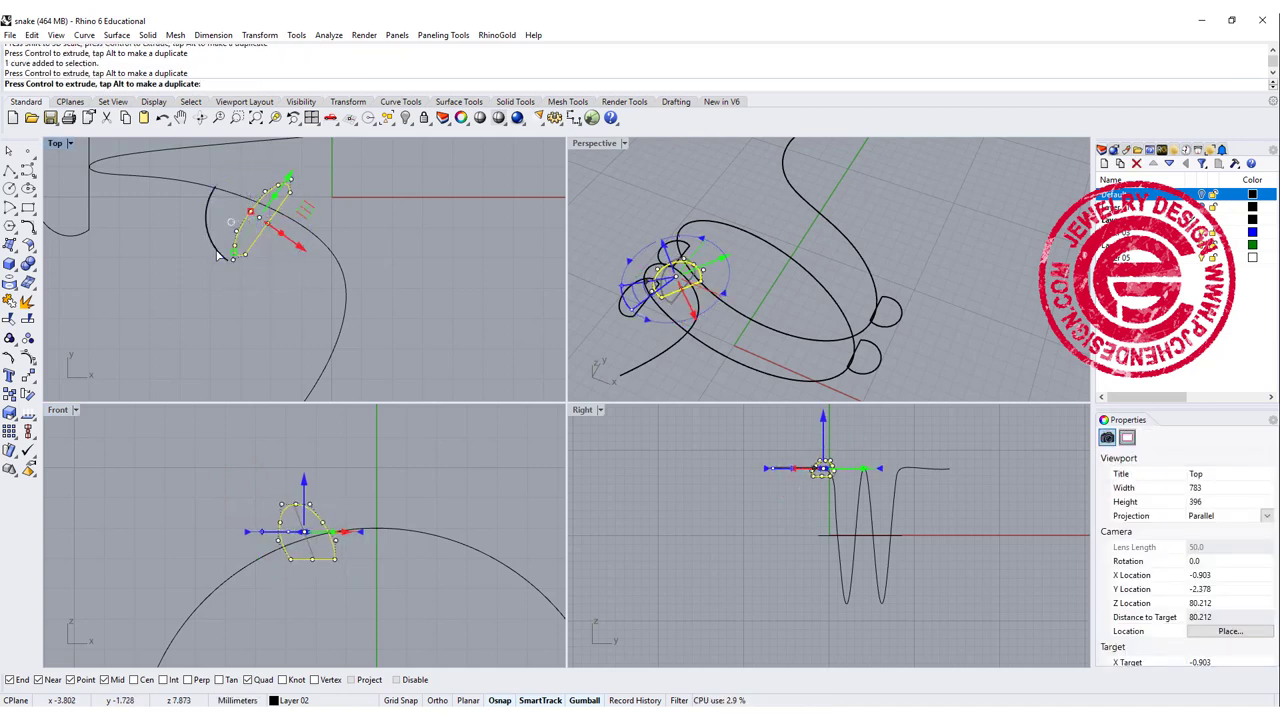
{"action": "left_click", "coordinate": [264, 309]}
{"action": "left_click", "coordinate": [264, 222]}
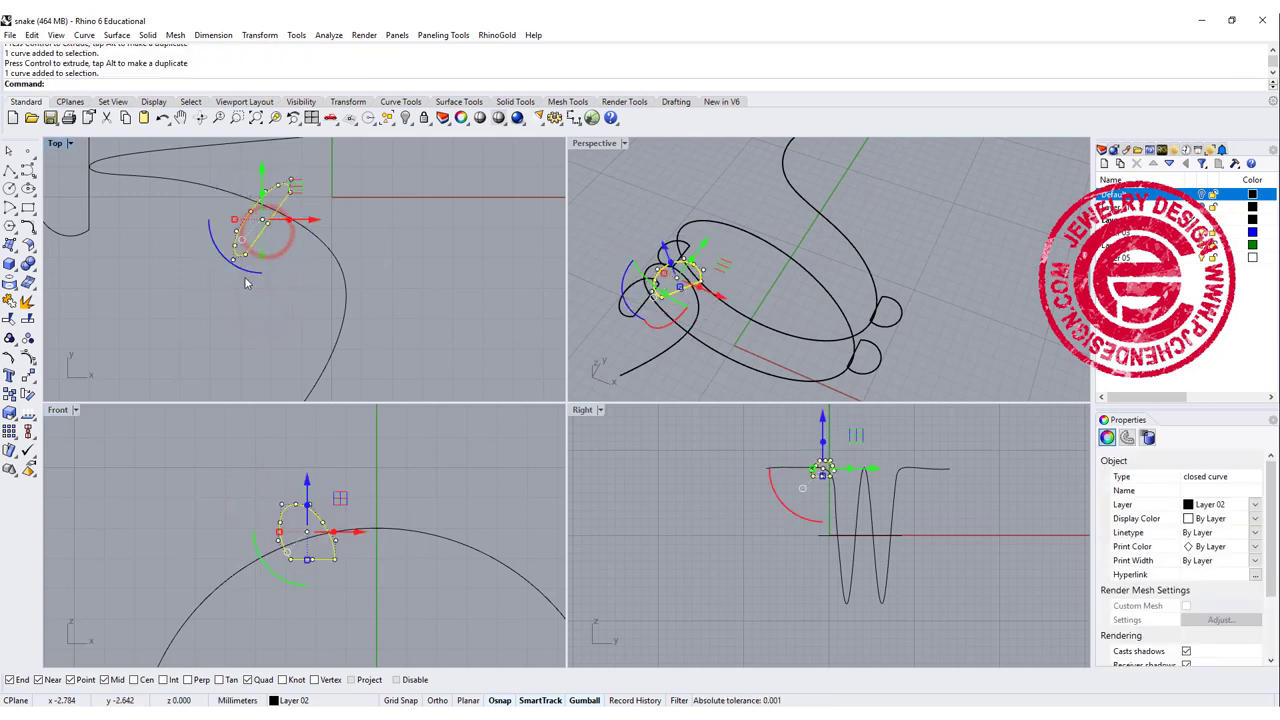
Move the rotated profile by its straight edge's midpoint onto the nearby curve
{"action": "left_click", "coordinate": [27, 374]}
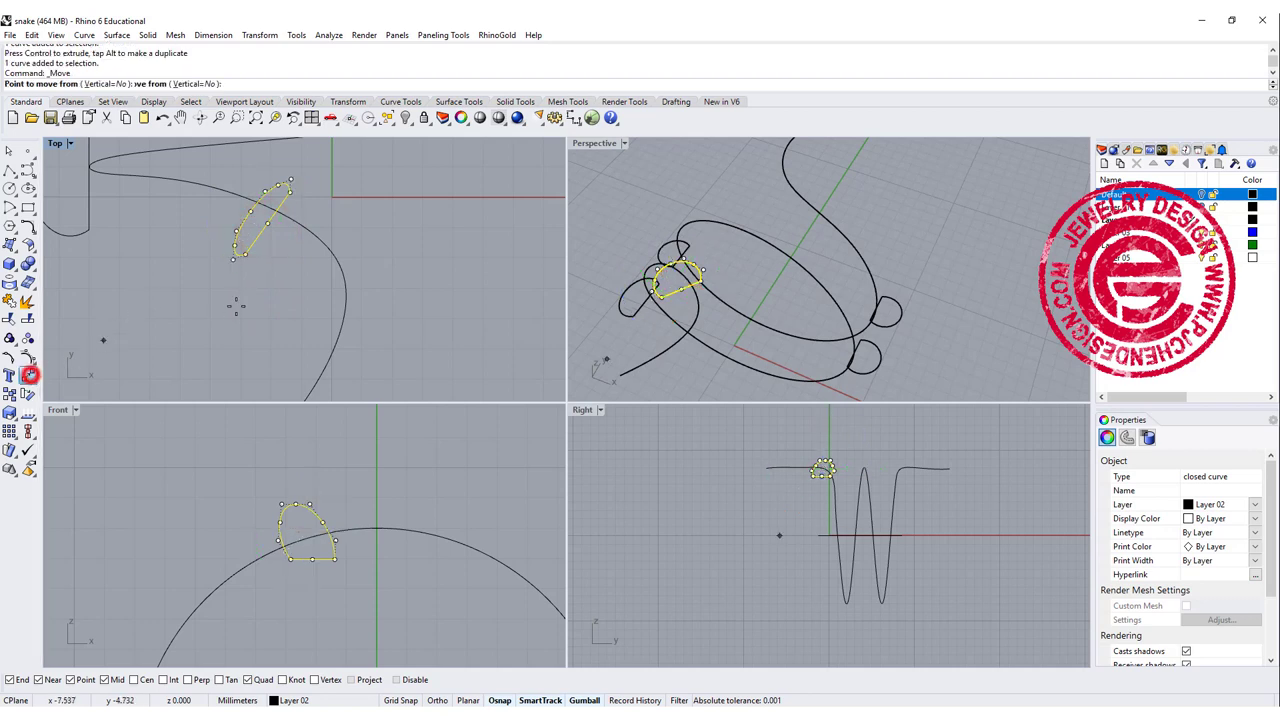
{"action": "left_click", "coordinate": [270, 224]}
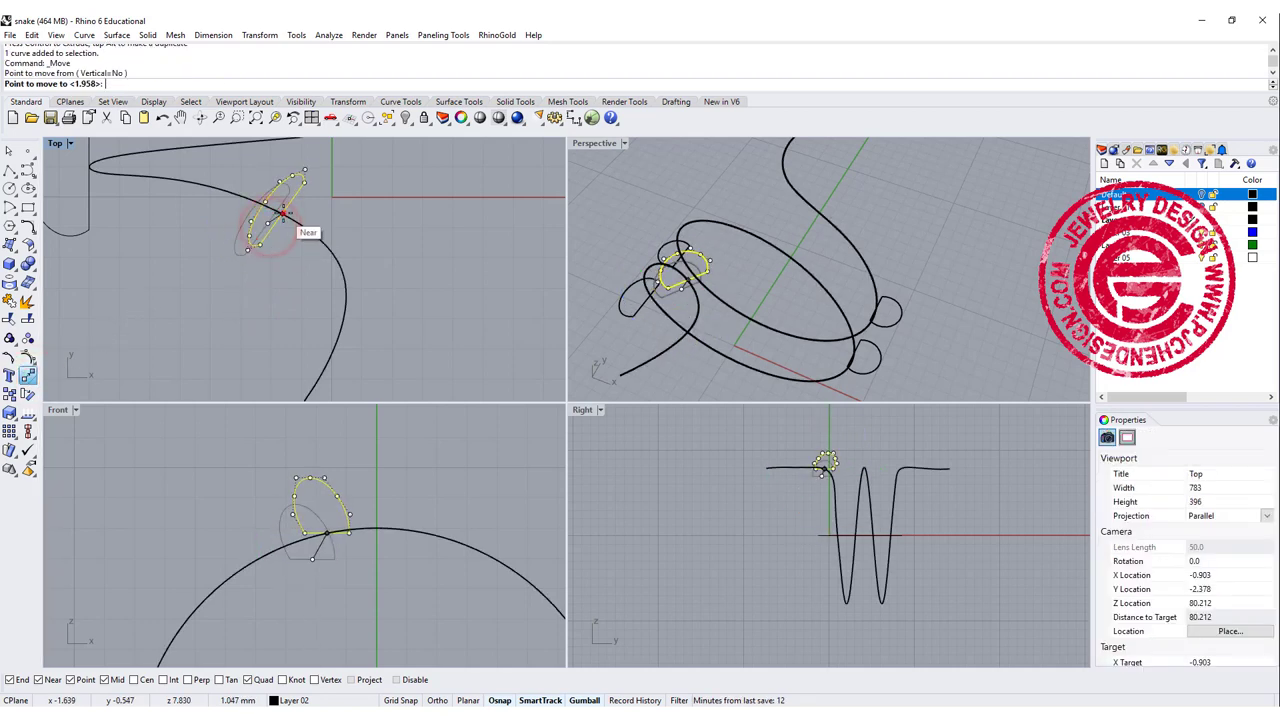
{"action": "left_click", "coordinate": [283, 213]}
{"action": "left_click", "coordinate": [395, 277]}
Copy the rotated profile by its flat edge's midpoint to the middle of the curve's end bend and to the curve's end
{"action": "scroll", "coordinate": [395, 277], "scroll_direction": "down", "scroll_amount": 6}
{"action": "scroll", "coordinate": [778, 292], "scroll_direction": "down", "scroll_amount": 6}
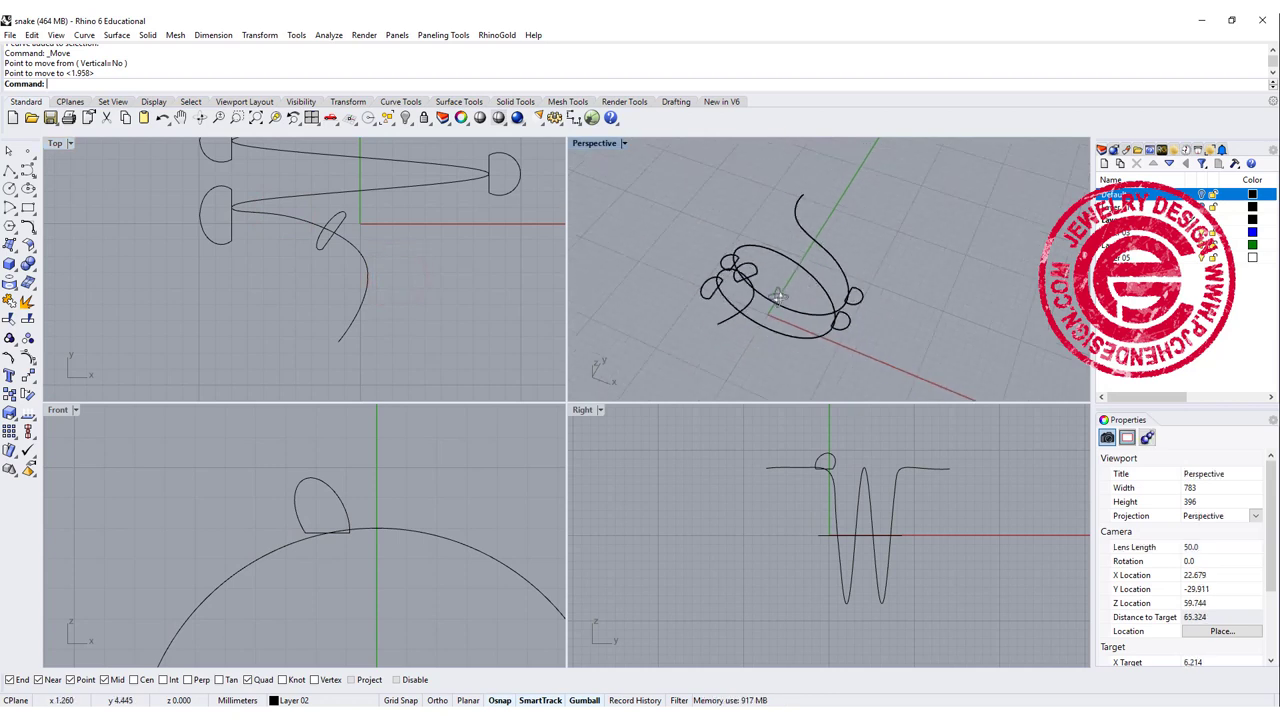
{"action": "right_click_drag", "start_coordinate": [778, 296], "coordinate": [720, 244]}
{"action": "scroll", "coordinate": [363, 241], "scroll_direction": "up", "scroll_amount": 2}
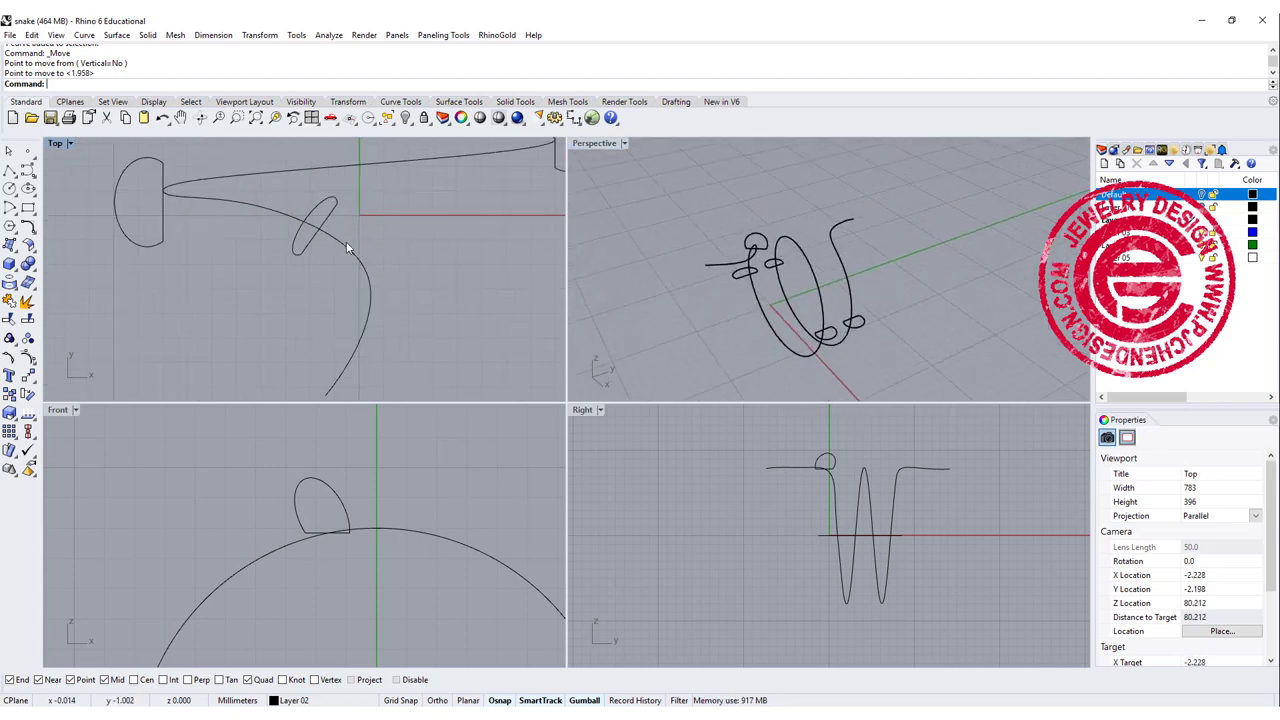
{"action": "scroll", "coordinate": [360, 274], "scroll_direction": "down", "scroll_amount": 2}
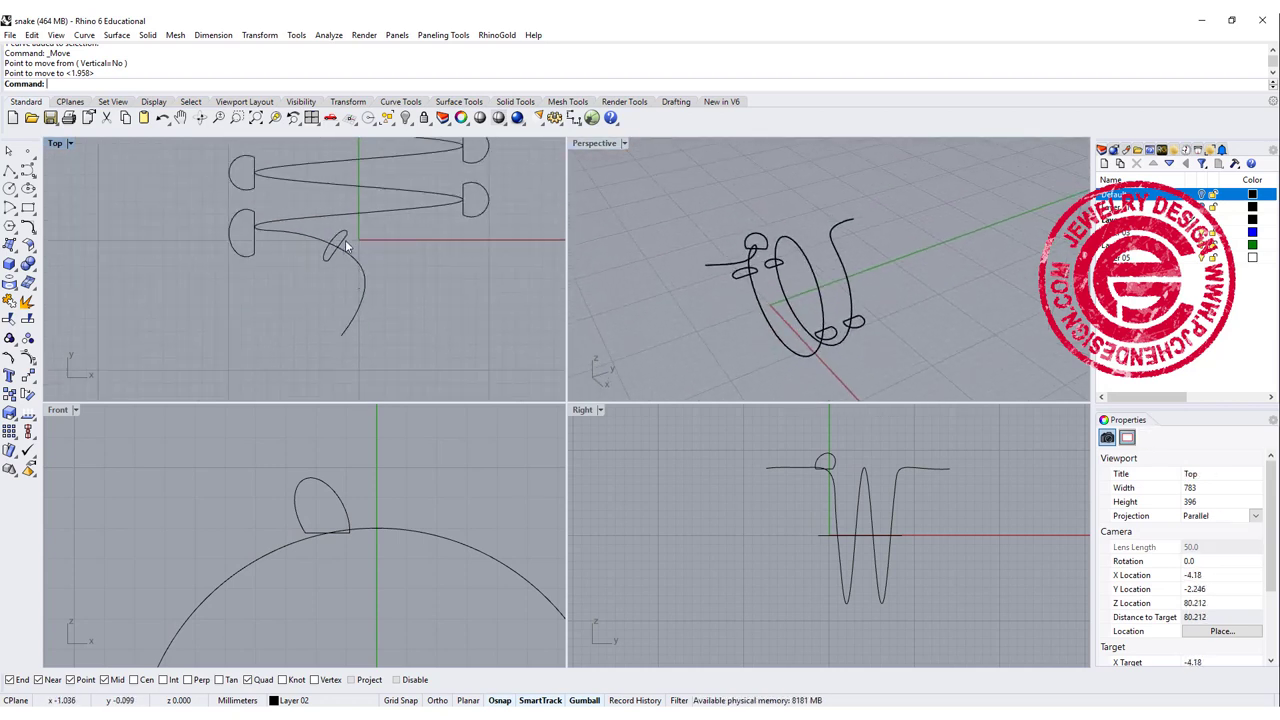
{"action": "left_click", "coordinate": [340, 244]}
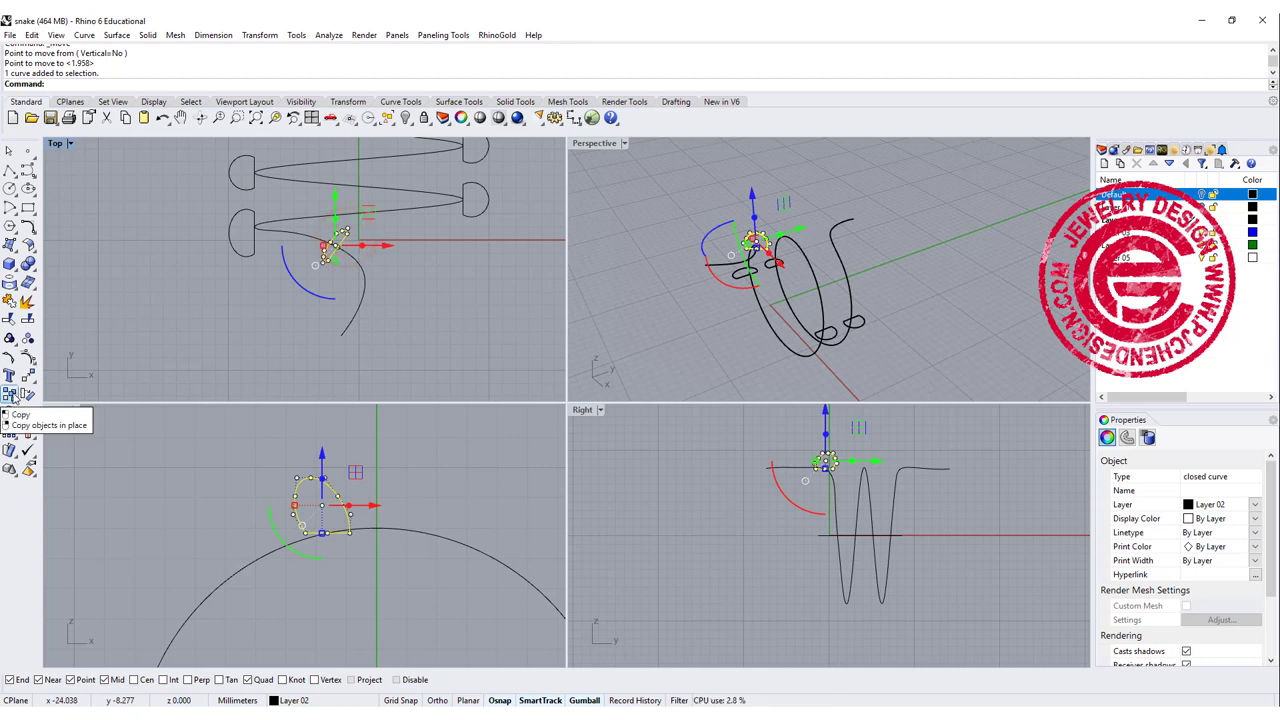
{"action": "left_click", "coordinate": [9, 395]}
{"action": "left_click", "coordinate": [340, 248]}
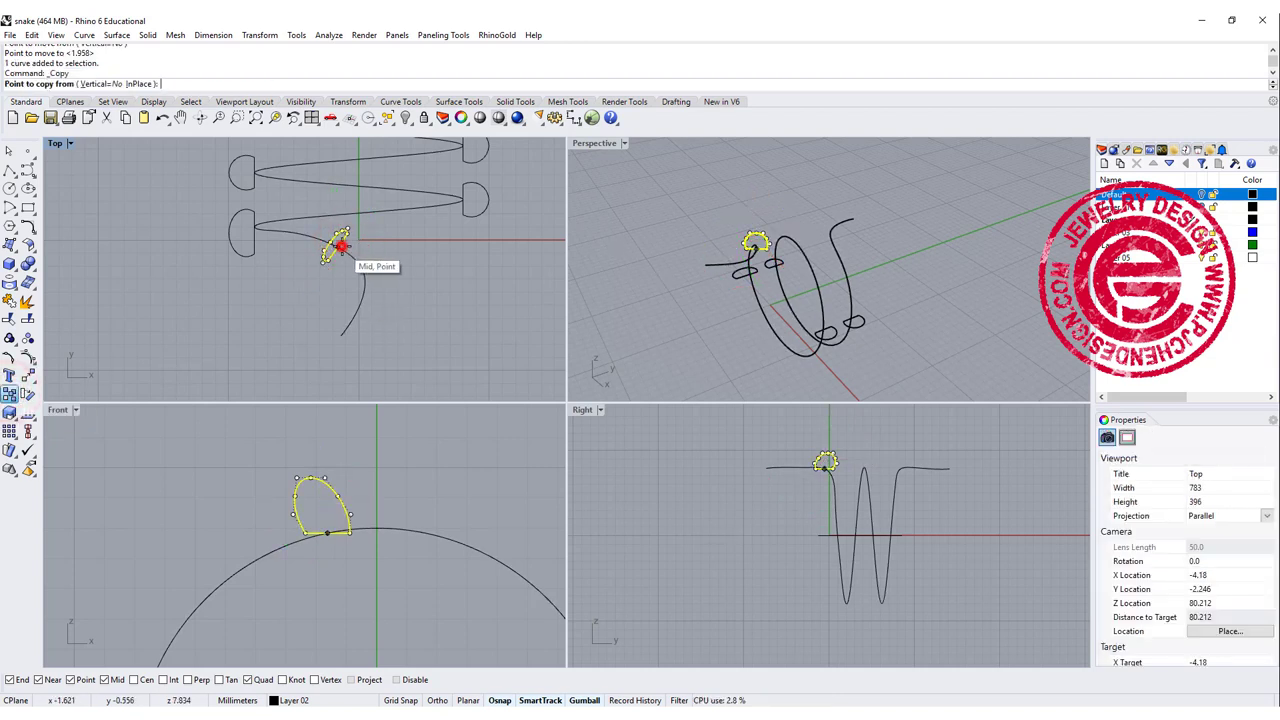
{"action": "left_click", "coordinate": [362, 283]}
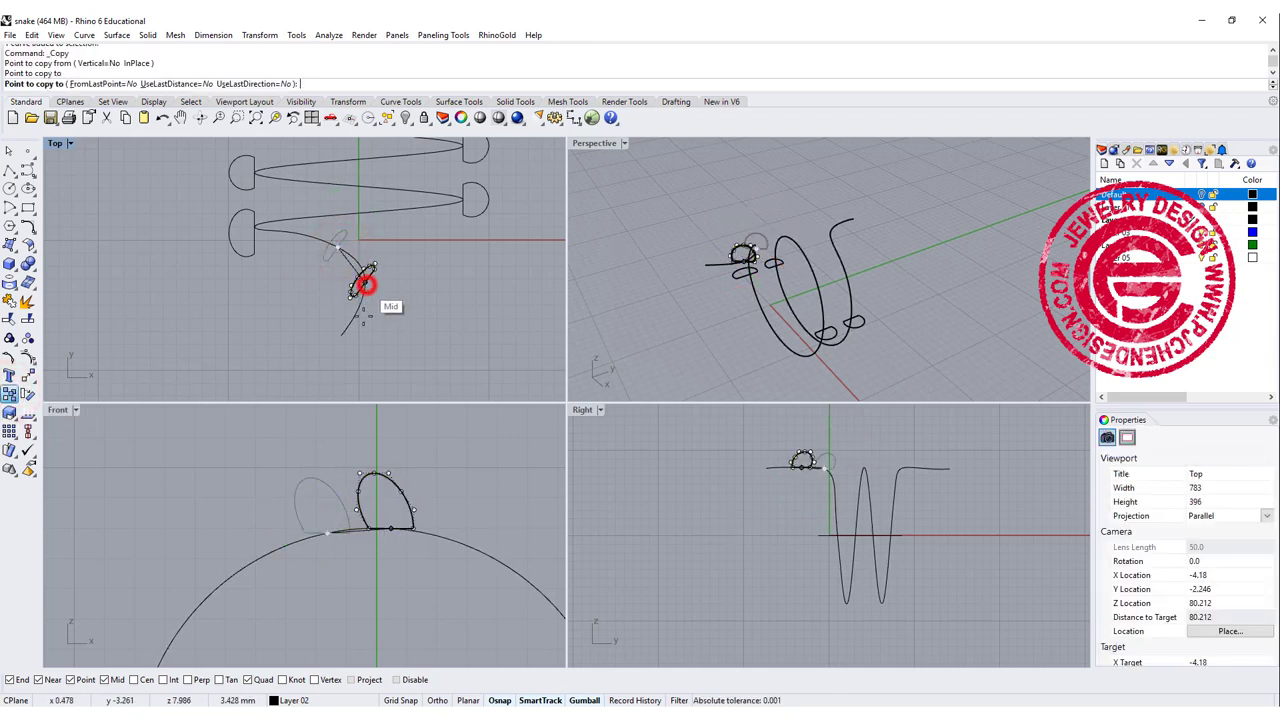
{"action": "left_click", "coordinate": [345, 340]}
{"action": "key", "text": "Return"}
{"action": "left_click", "coordinate": [347, 338]}
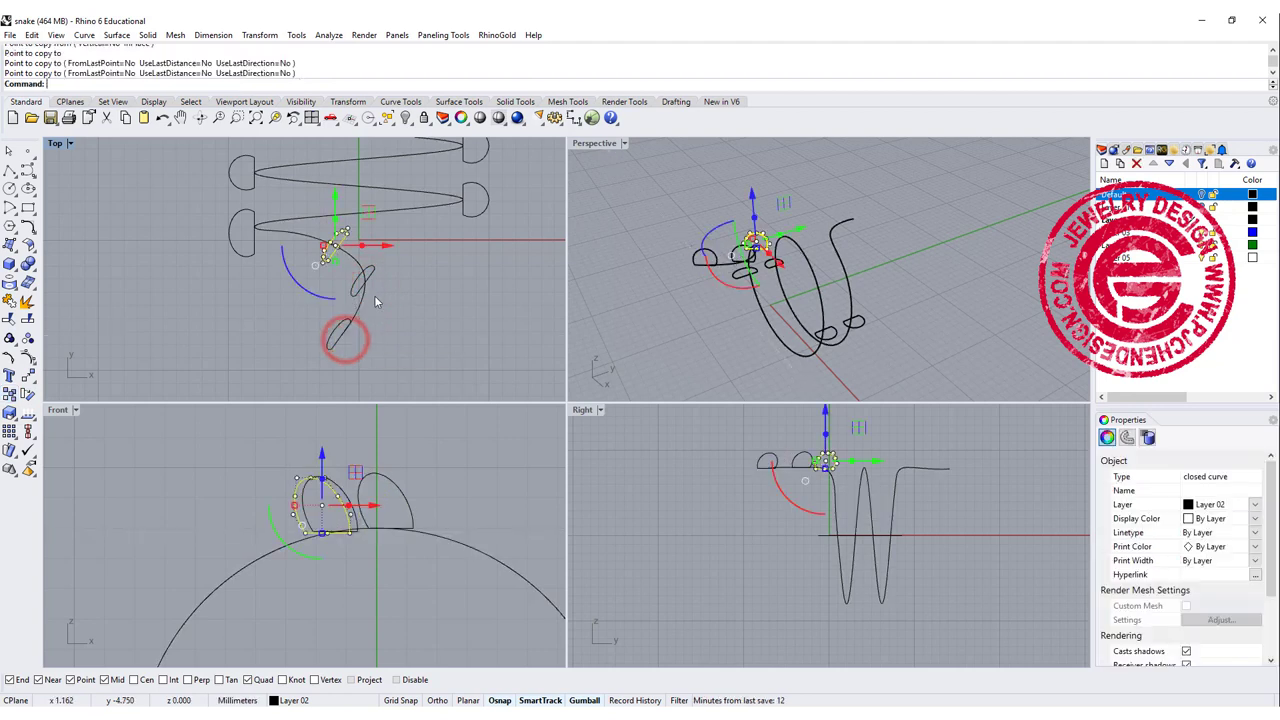
Rotate the middle copy on the end bend in the Top view to lie across the curve, and scale it up
{"action": "scroll", "coordinate": [363, 270], "scroll_direction": "up", "scroll_amount": 3}
{"action": "left_click", "coordinate": [363, 272]}
{"action": "left_click_drag", "start_coordinate": [337, 330], "coordinate": [300, 276]}
{"action": "left_click", "coordinate": [360, 284]}
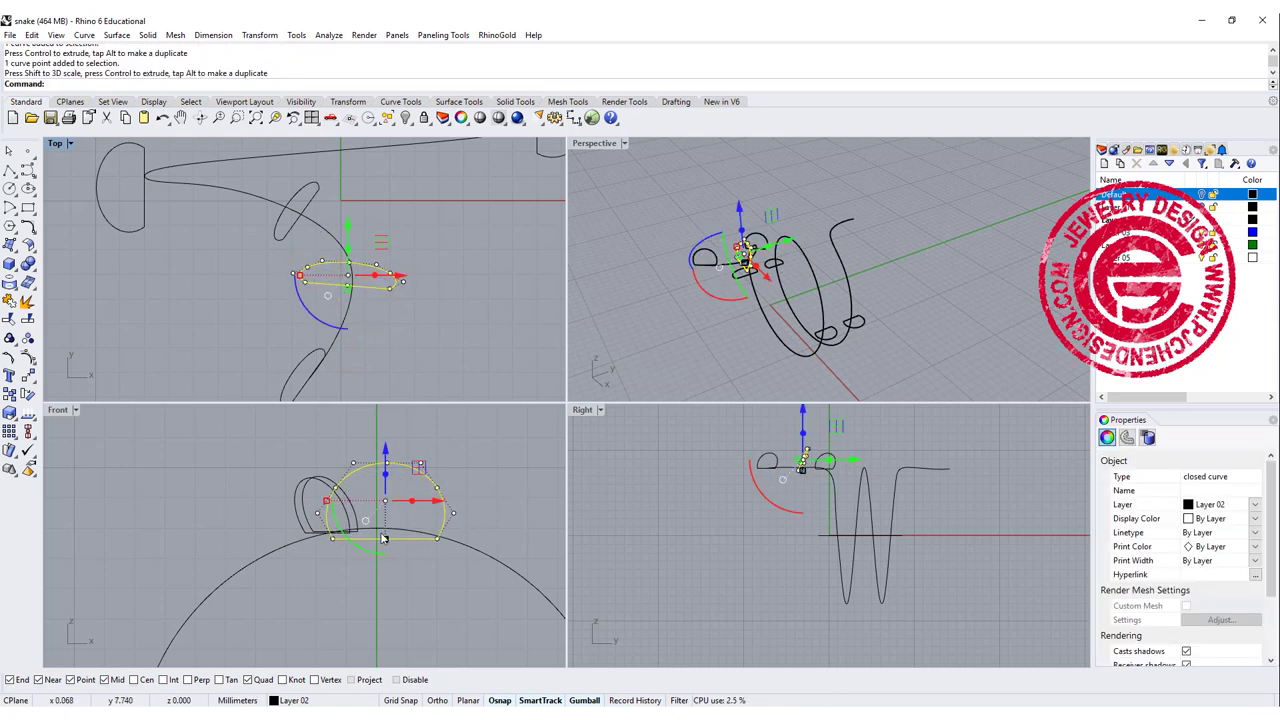
Move the enlarged middle profile by its flat edge's midpoint onto the curve of the end bend
{"action": "scroll", "coordinate": [383, 538], "scroll_direction": "up", "scroll_amount": 5}
{"action": "left_click", "coordinate": [435, 494]}
{"action": "left_click", "coordinate": [403, 549]}
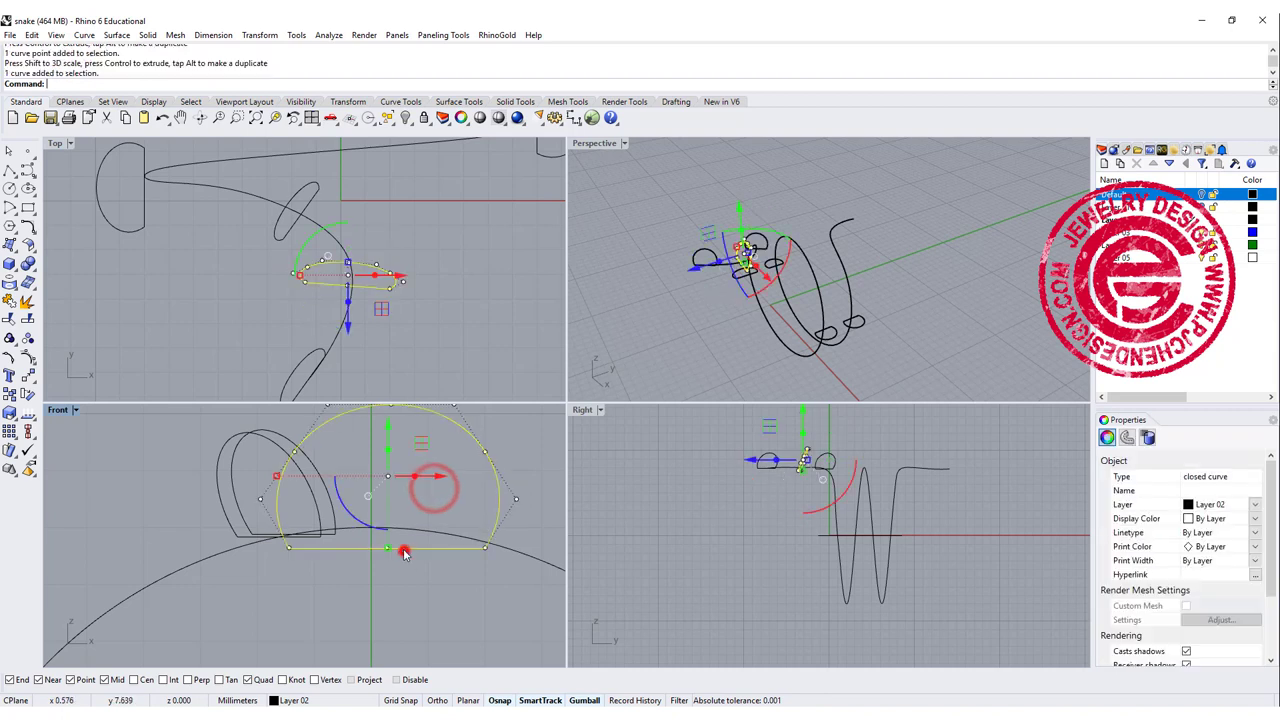
{"action": "left_click", "coordinate": [27, 376]}
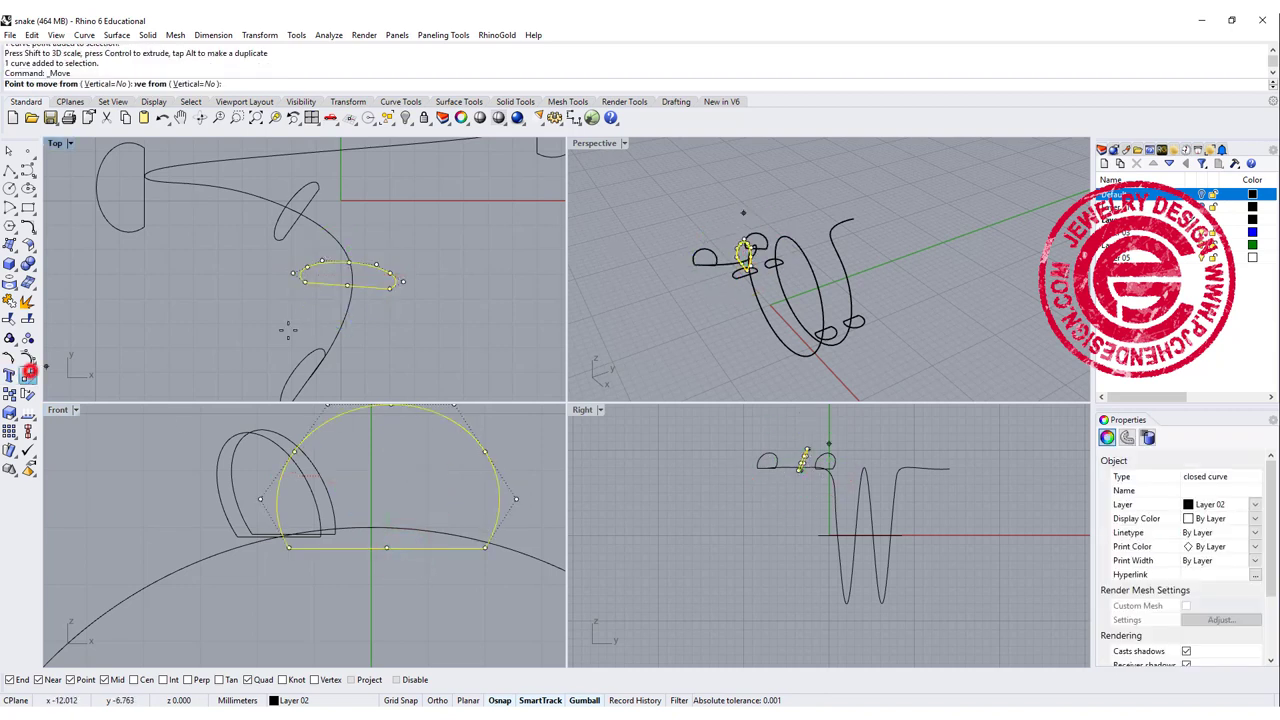
{"action": "left_click", "coordinate": [349, 287]}
{"action": "scroll", "coordinate": [349, 287], "scroll_direction": "up", "scroll_amount": 7}
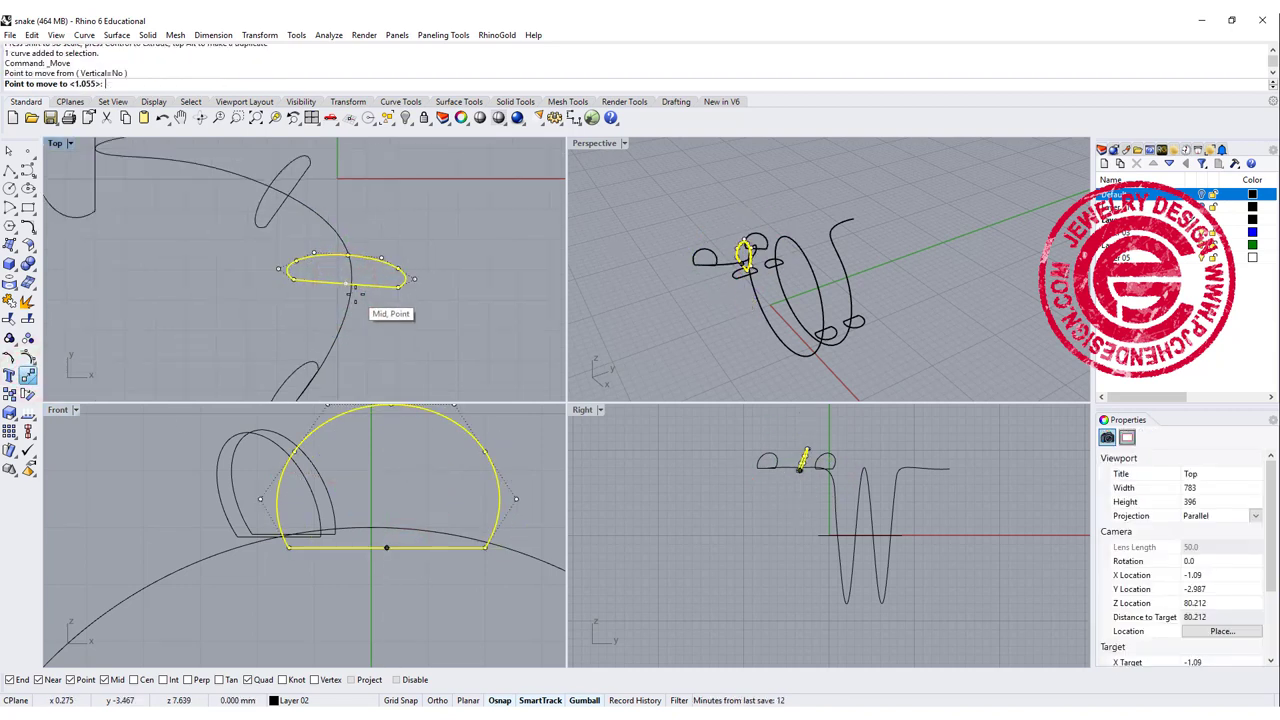
{"action": "left_click", "coordinate": [350, 284]}
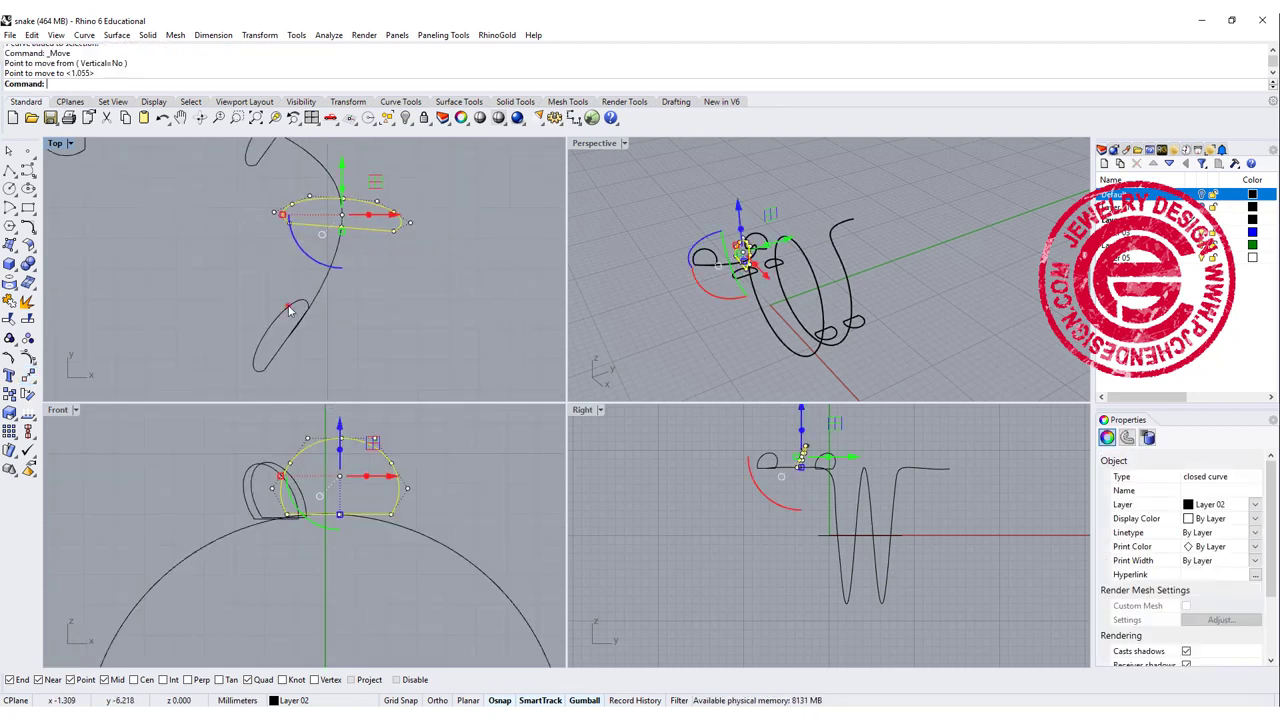
Rotate the profile at the curve's head end in the Top view to lie across the curve, and move its flat edge's midpoint to the curve's end
{"action": "left_click", "coordinate": [288, 305]}
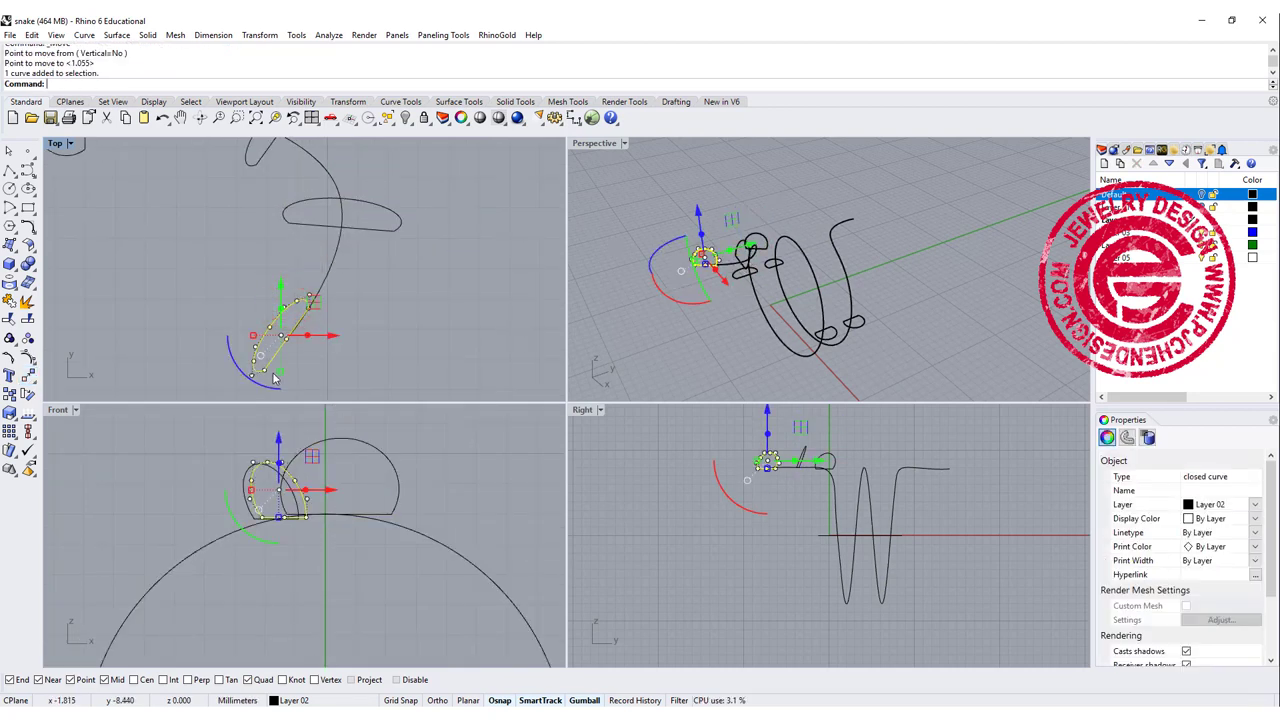
{"action": "left_click_drag", "start_coordinate": [280, 366], "coordinate": [357, 377]}
{"action": "left_click", "coordinate": [28, 374]}
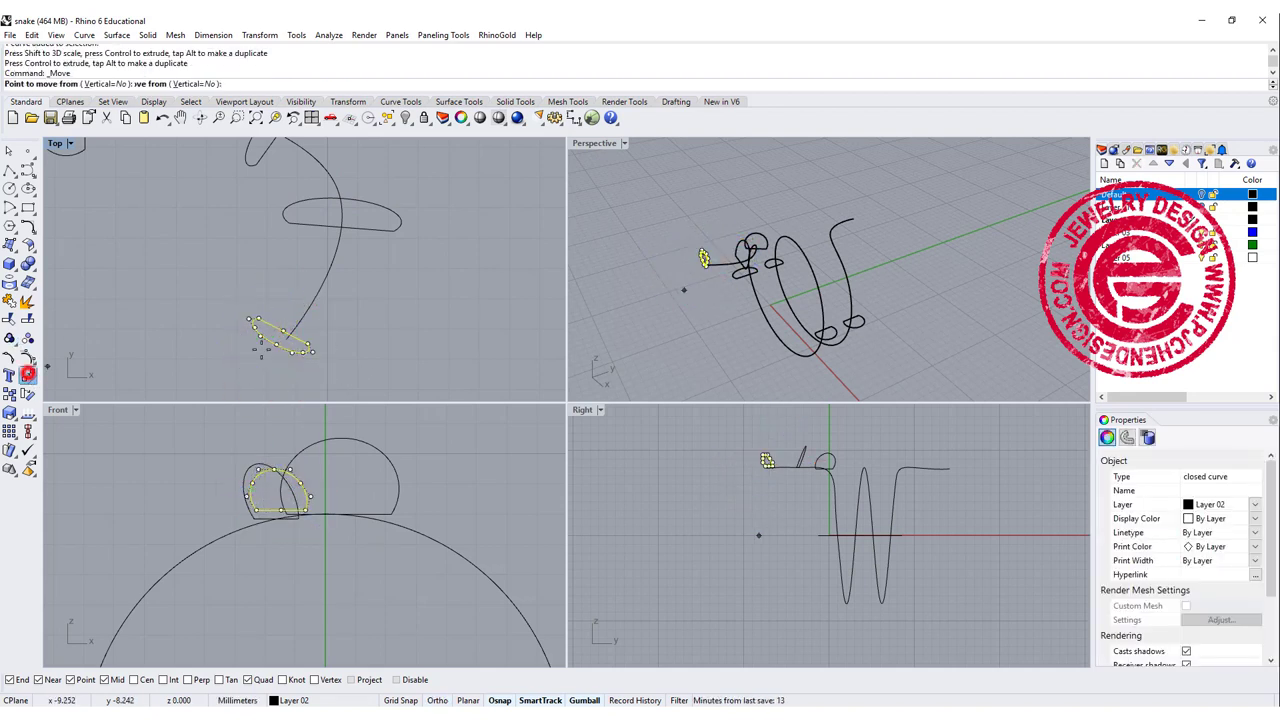
{"action": "left_click", "coordinate": [285, 330]}
{"action": "left_click", "coordinate": [292, 340]}
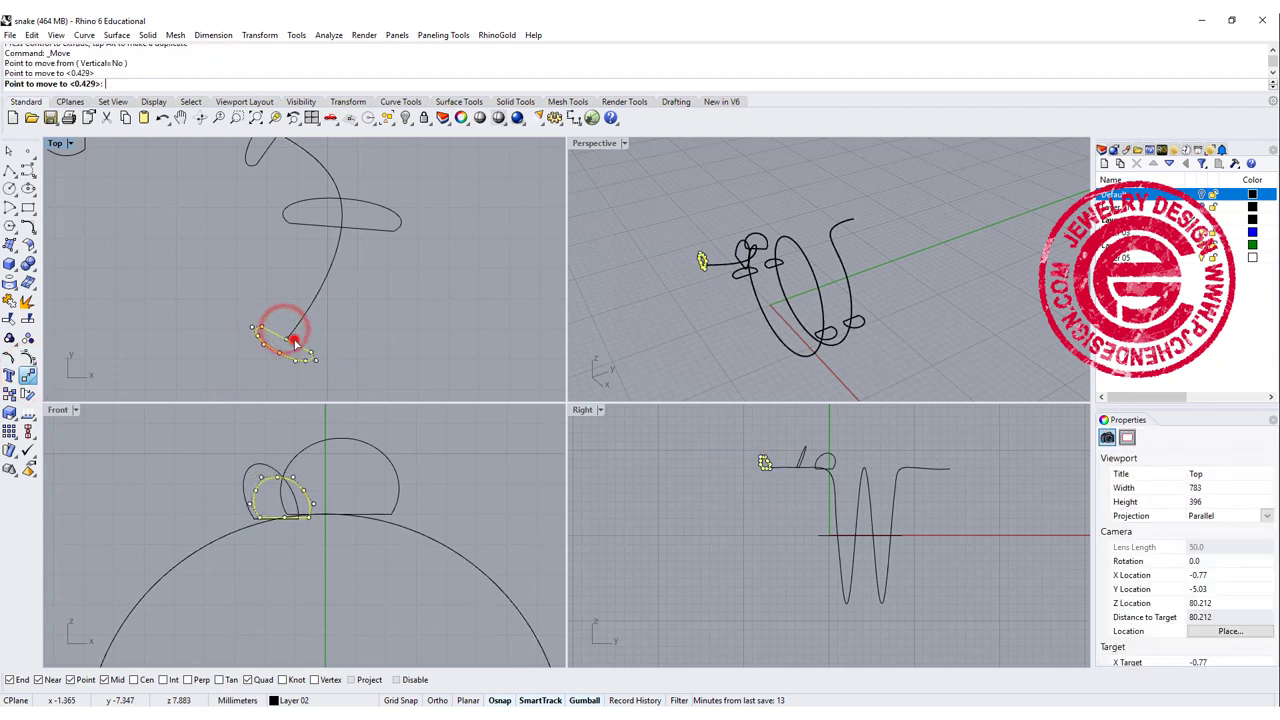
Tilt the large middle profile upright in the Right view and move it by its flat edge's midpoint back onto the curve
{"action": "left_click", "coordinate": [829, 457]}
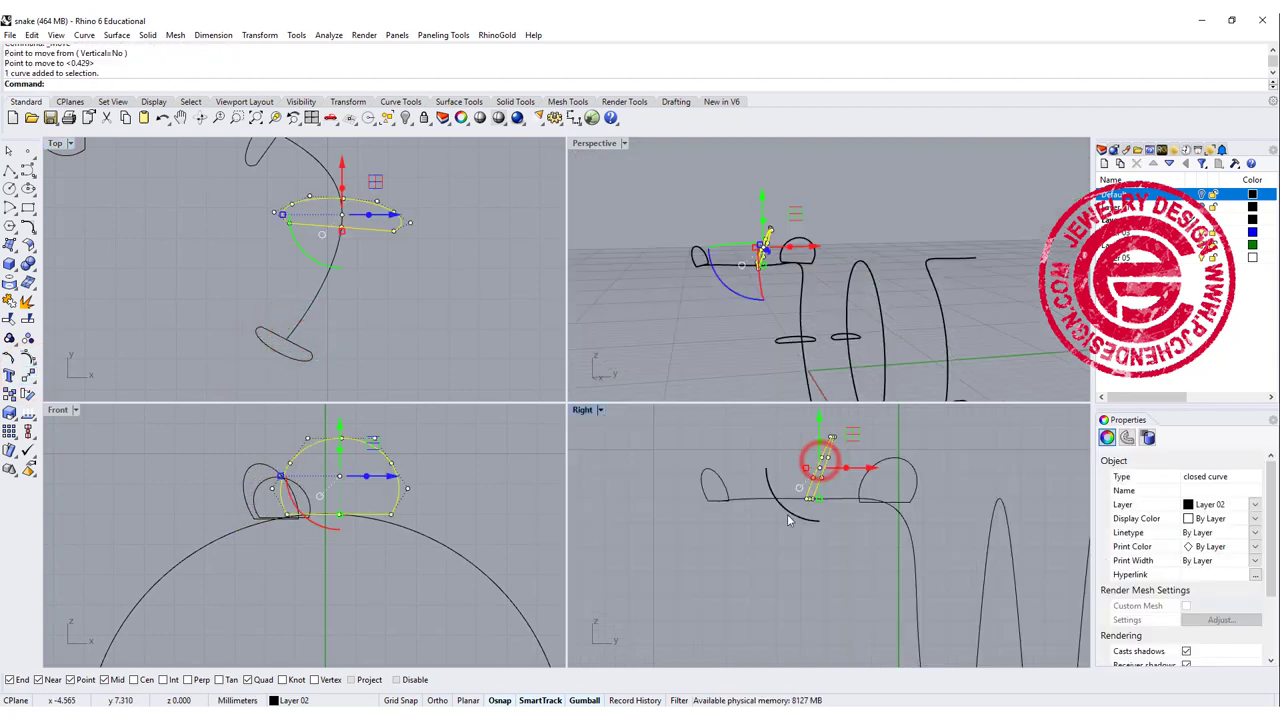
{"action": "mouse_move", "coordinate": [798, 505]}
{"action": "left_mouse_down"}
{"action": "mouse_move", "coordinate": [810, 527]}
{"action": "mouse_move", "coordinate": [810, 510]}
{"action": "left_mouse_up"}
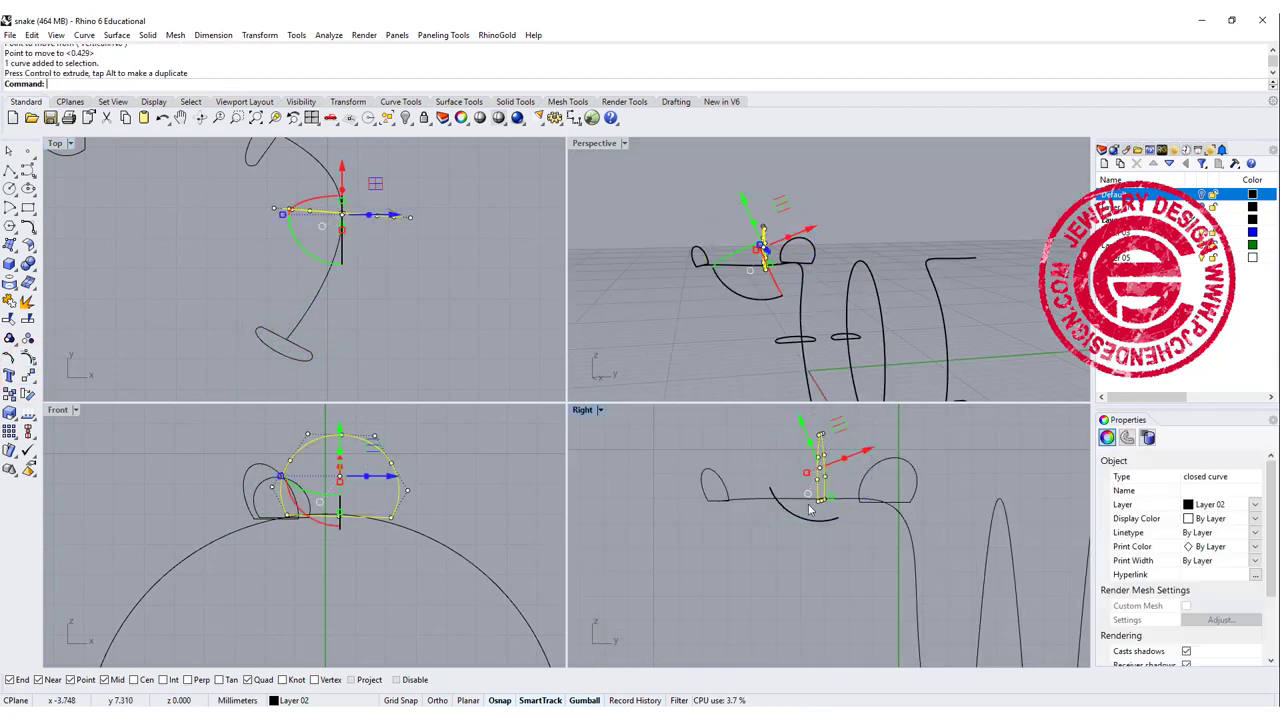
{"action": "right_click", "coordinate": [740, 343]}
{"action": "key", "text": "Escape"}
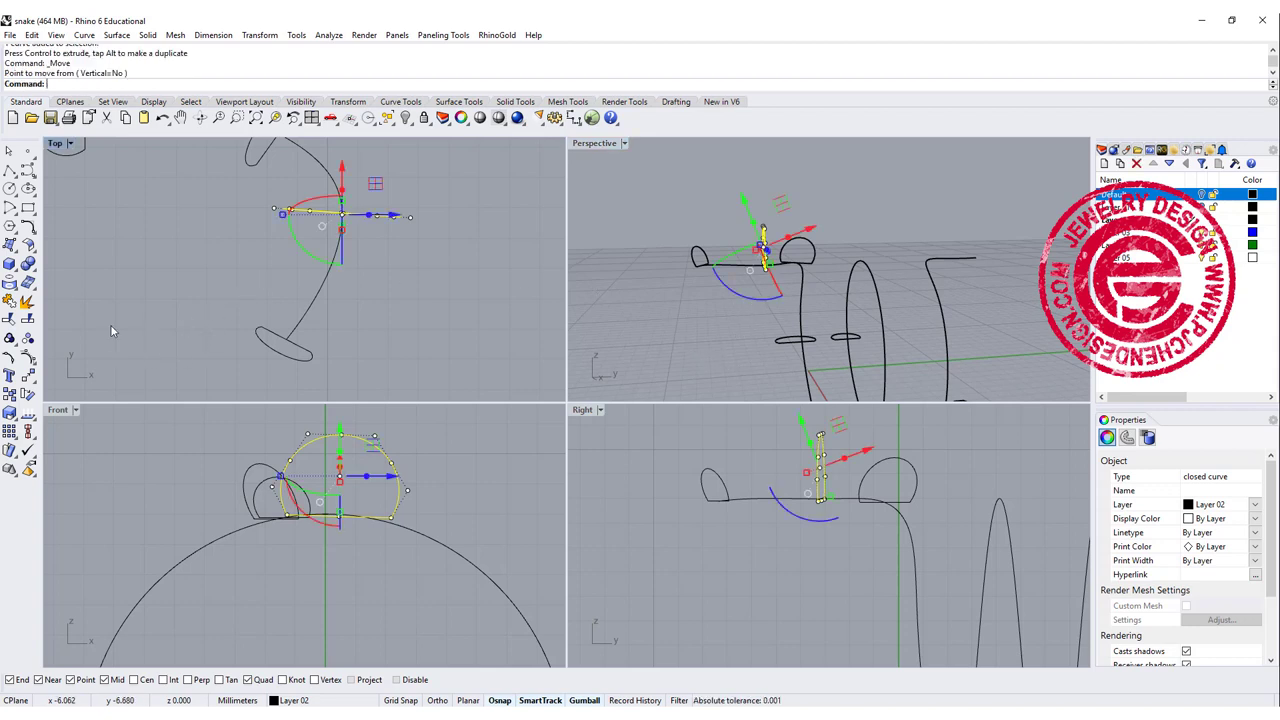
{"action": "left_click", "coordinate": [28, 358]}
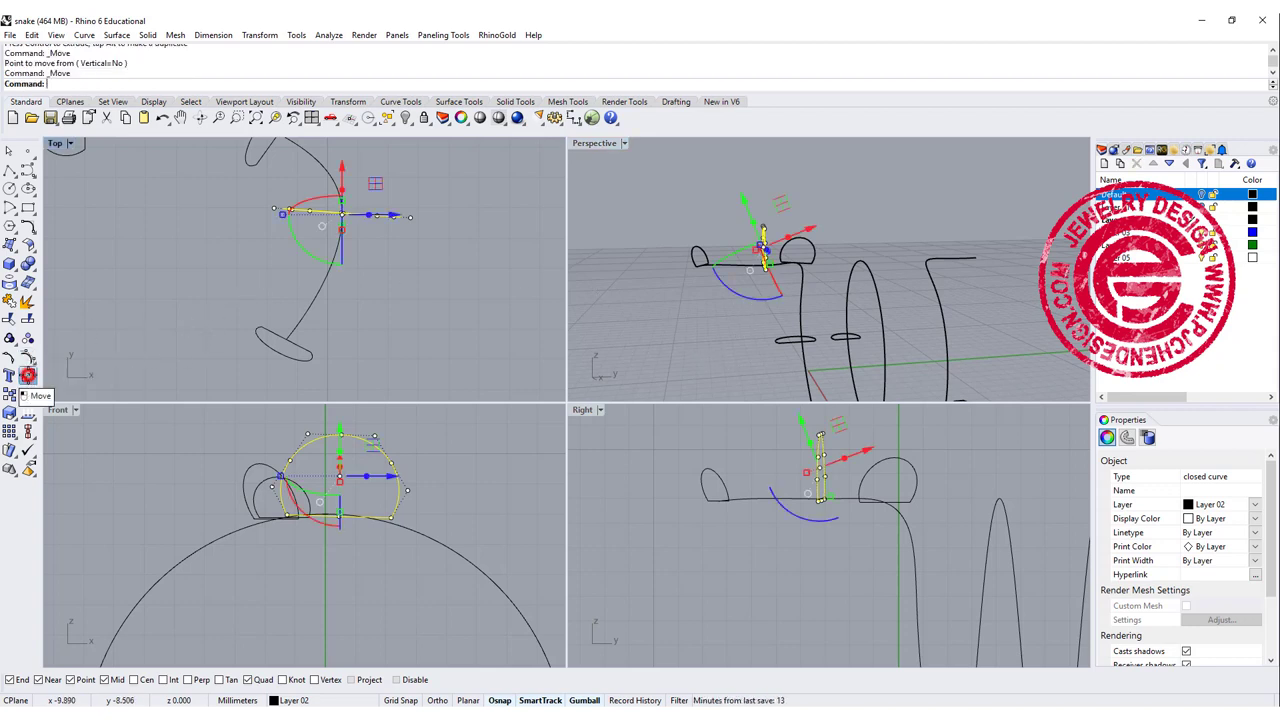
{"action": "right_click_drag", "start_coordinate": [774, 295], "coordinate": [707, 306]}
{"action": "scroll", "coordinate": [790, 262], "scroll_direction": "up", "scroll_amount": 2}
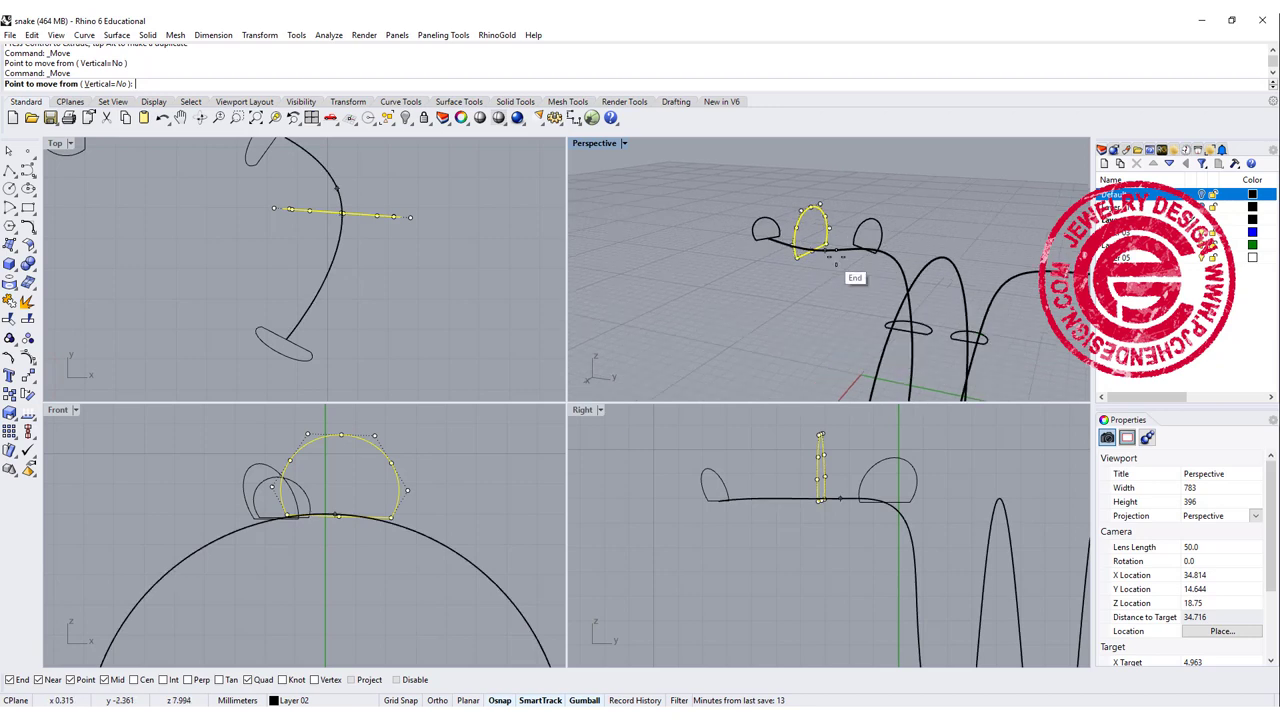
{"action": "left_click", "coordinate": [816, 252]}
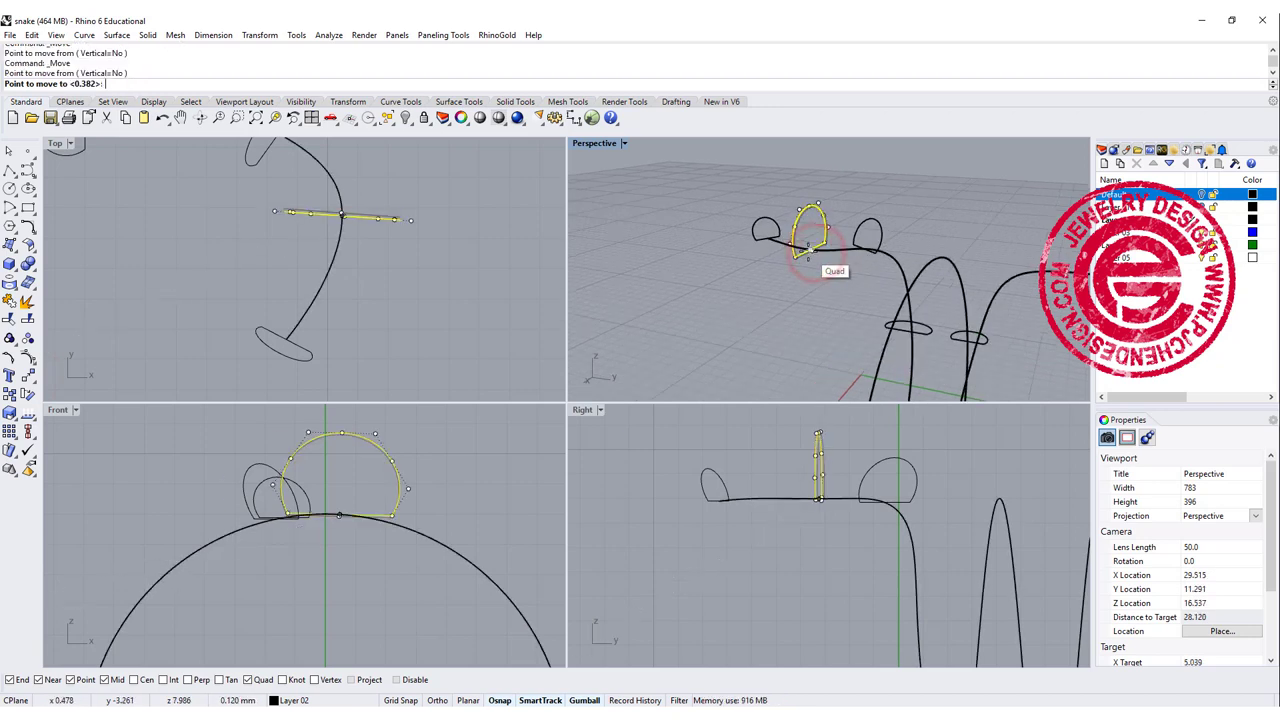
{"action": "left_click", "coordinate": [808, 251]}
{"action": "left_click", "coordinate": [911, 207]}
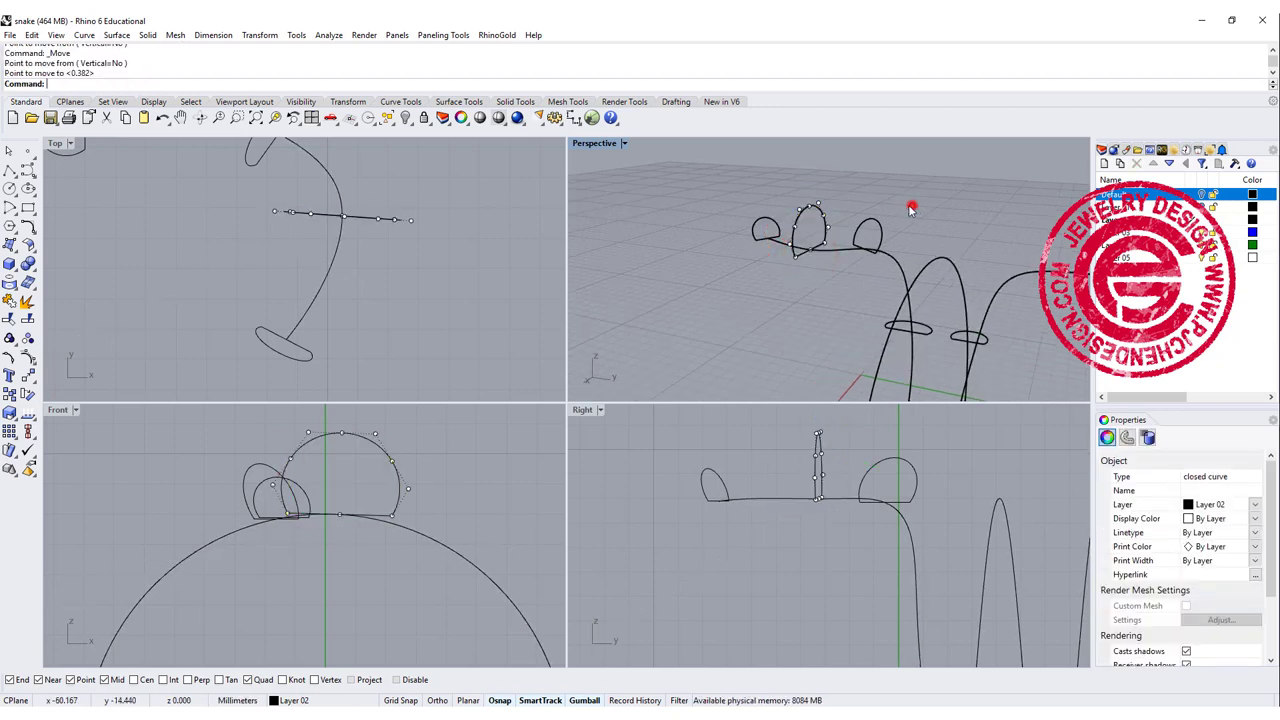
Copy the D-shaped profile of the last coil by its flat edge's midpoint to the tail end of the curve
{"action": "right_click_drag", "start_coordinate": [905, 210], "coordinate": [845, 330]}
{"action": "right_click_drag", "start_coordinate": [830, 223], "coordinate": [871, 269]}
{"action": "left_click", "coordinate": [765, 388]}
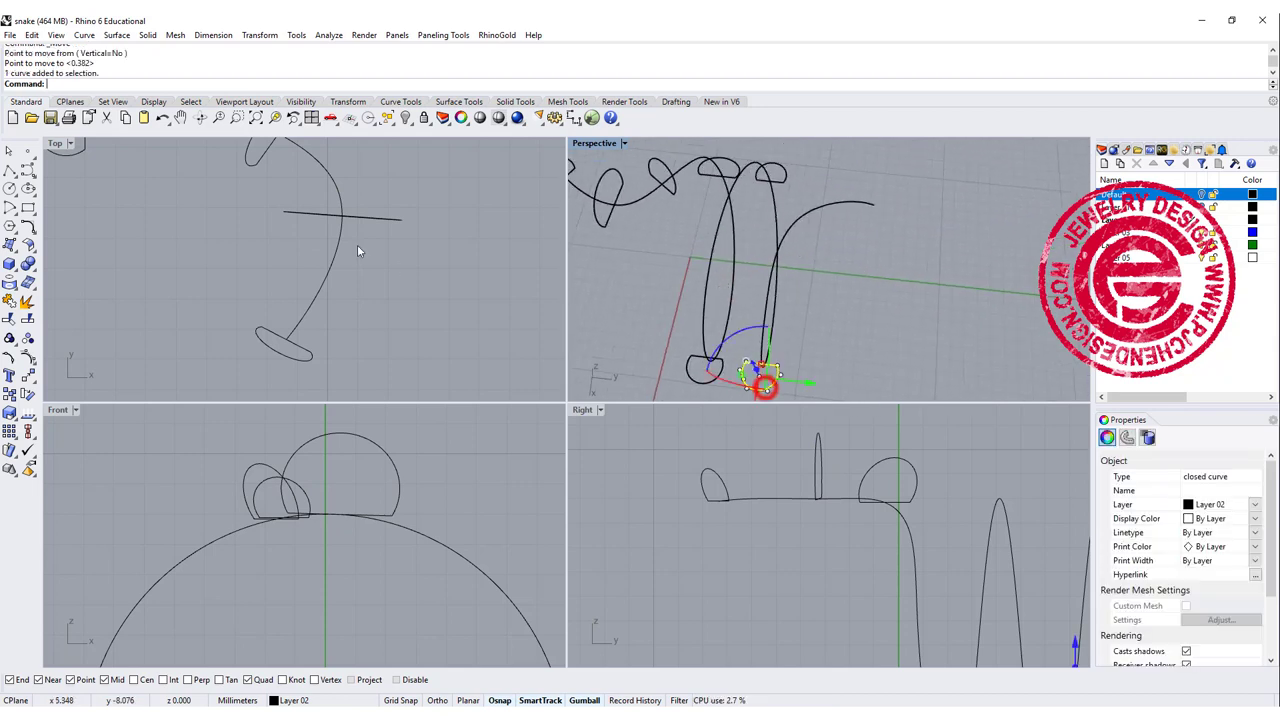
{"action": "scroll", "coordinate": [357, 244], "scroll_direction": "down", "scroll_amount": 10}
{"action": "right_click_drag", "start_coordinate": [354, 200], "coordinate": [292, 300]}
{"action": "scroll", "coordinate": [292, 300], "scroll_direction": "down", "scroll_amount": 4}
{"action": "scroll", "coordinate": [321, 262], "scroll_direction": "up", "scroll_amount": 7}
{"action": "scroll", "coordinate": [322, 270], "scroll_direction": "up", "scroll_amount": 3}
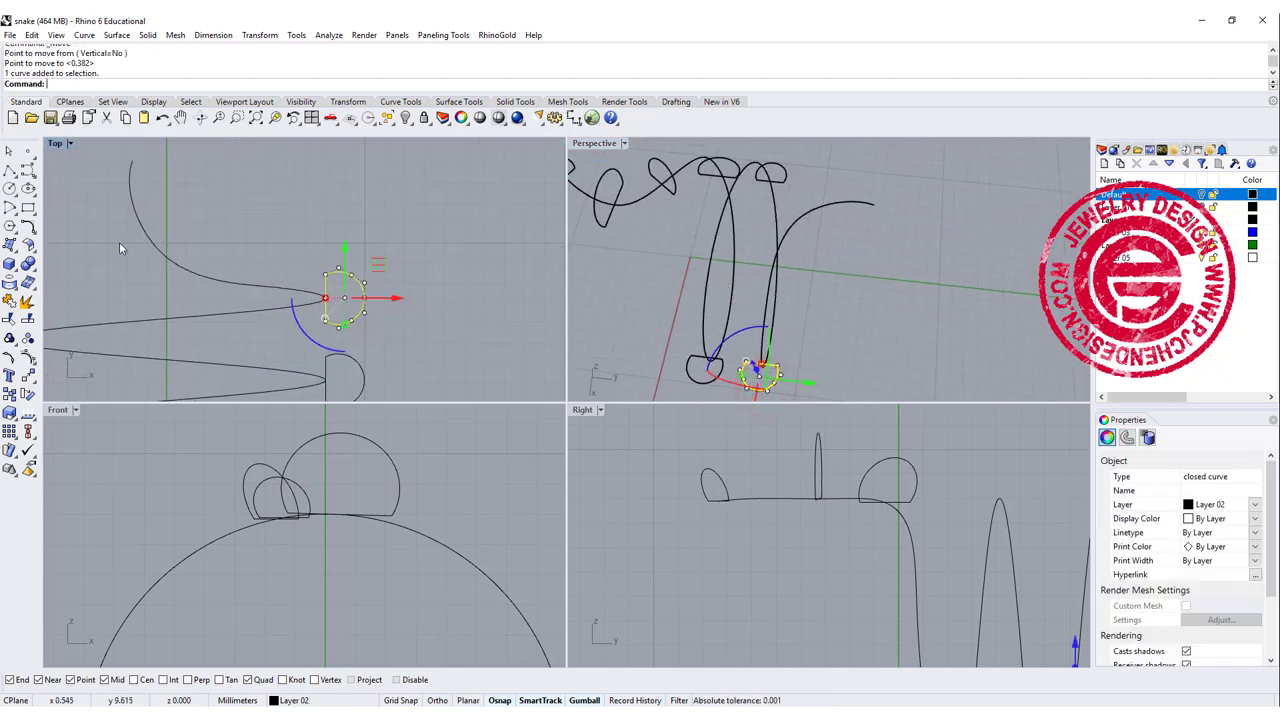
{"action": "left_click", "coordinate": [9, 394]}
{"action": "left_click", "coordinate": [326, 296]}
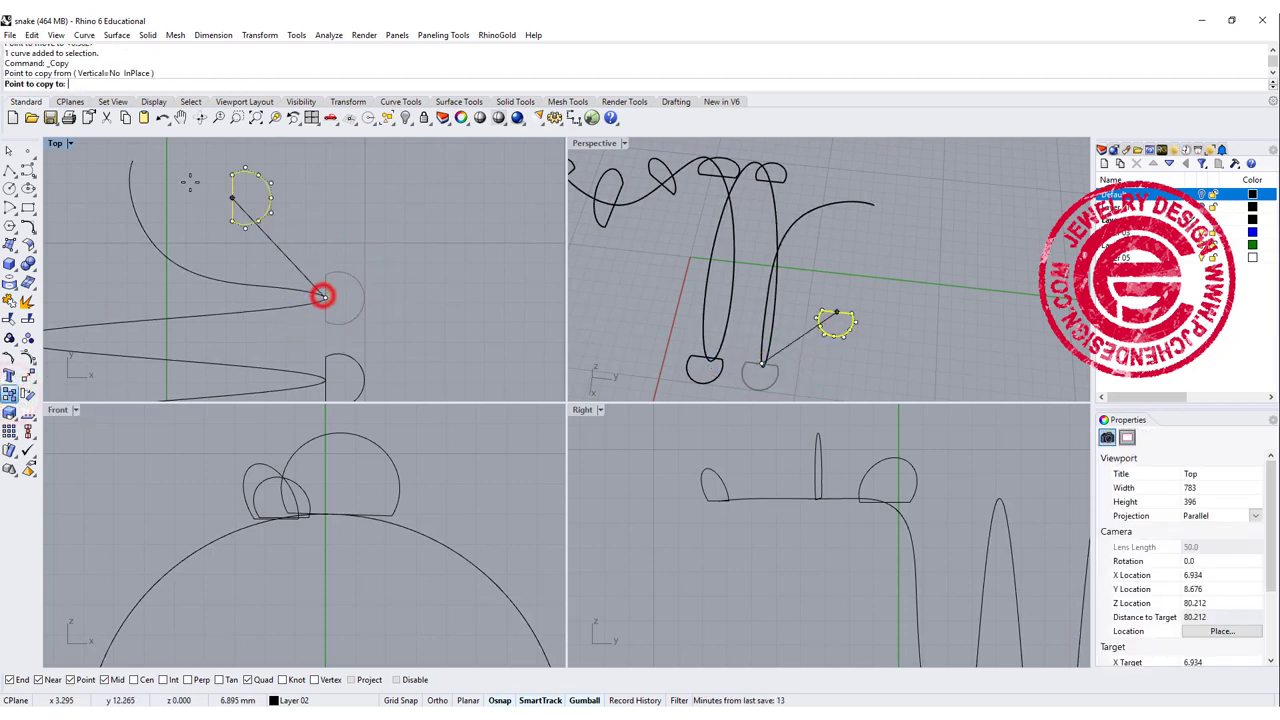
{"action": "left_click", "coordinate": [137, 157]}
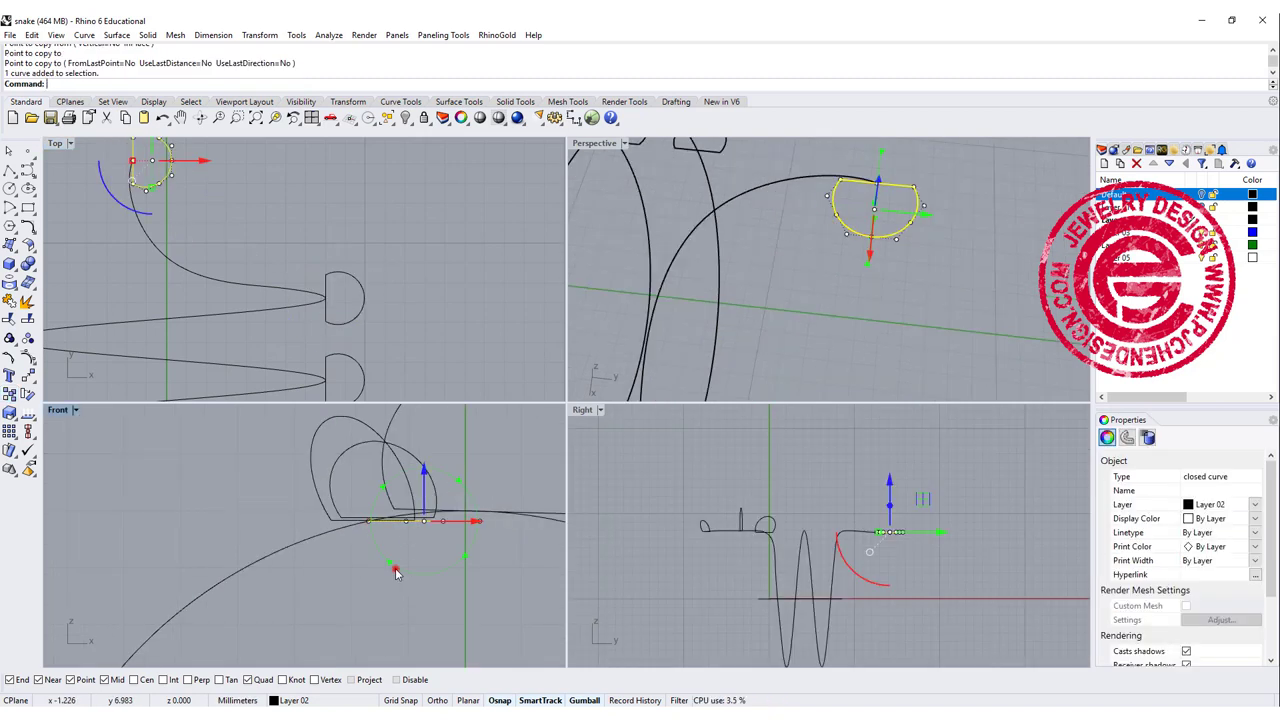
Rotate the copied tail profile so that it stands upright at the curve's end
{"action": "left_click_drag", "start_coordinate": [395, 566], "coordinate": [438, 441]}
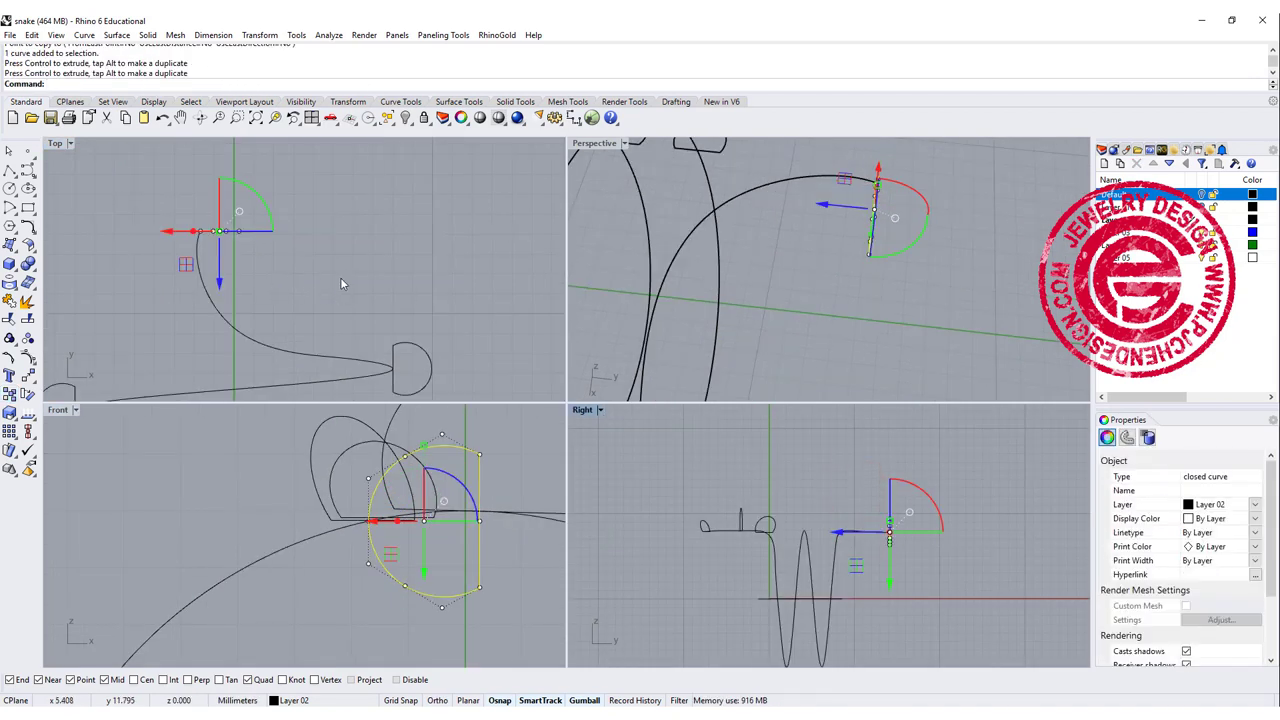
{"action": "left_click", "coordinate": [306, 266]}
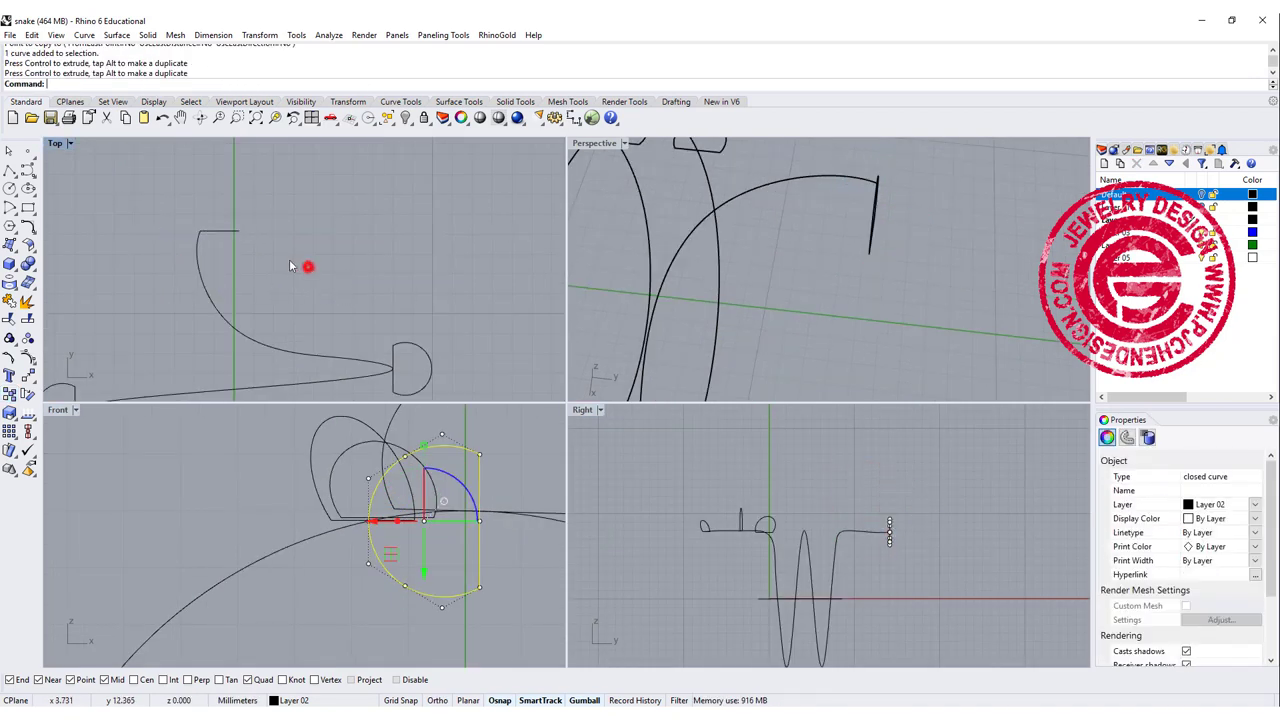
{"action": "left_click", "coordinate": [233, 229]}
{"action": "right_click_drag", "start_coordinate": [272, 290], "coordinate": [344, 324]}
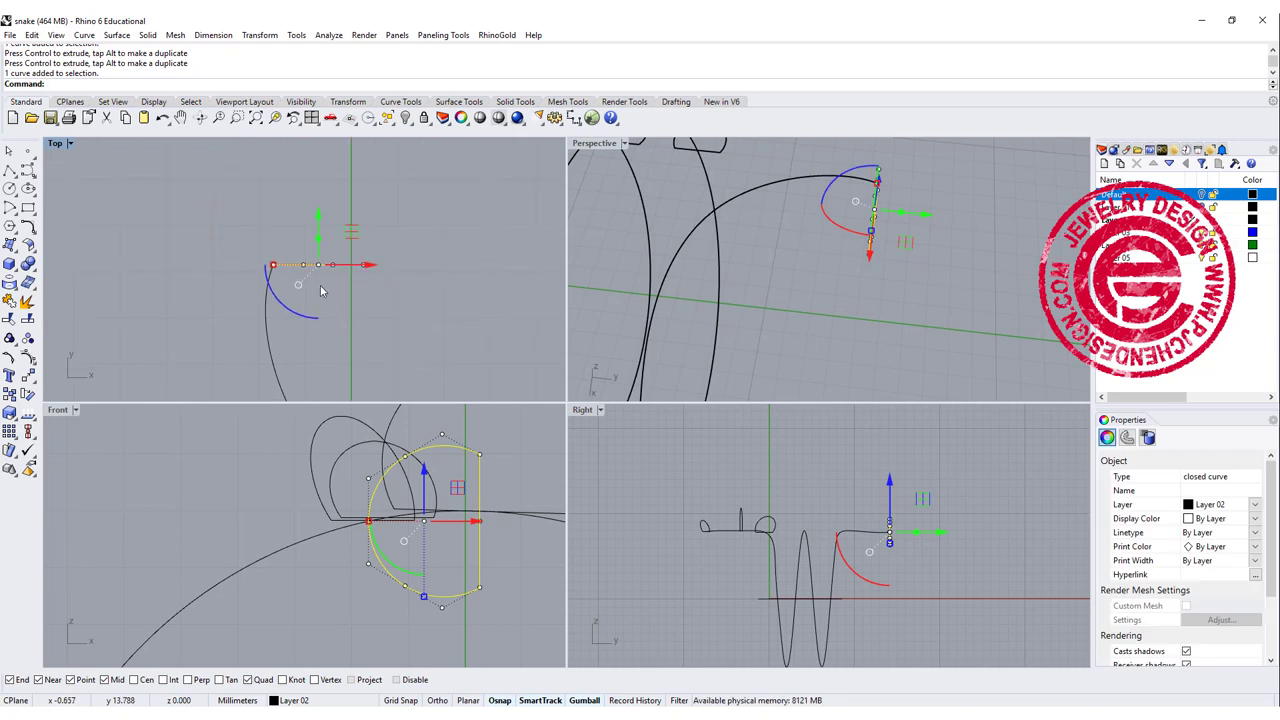
Centre the upright tail profile on the curve's end, and scale it down and angle it in the Top view to lie across the curve
{"action": "left_click_drag", "start_coordinate": [351, 232], "coordinate": [302, 231]}
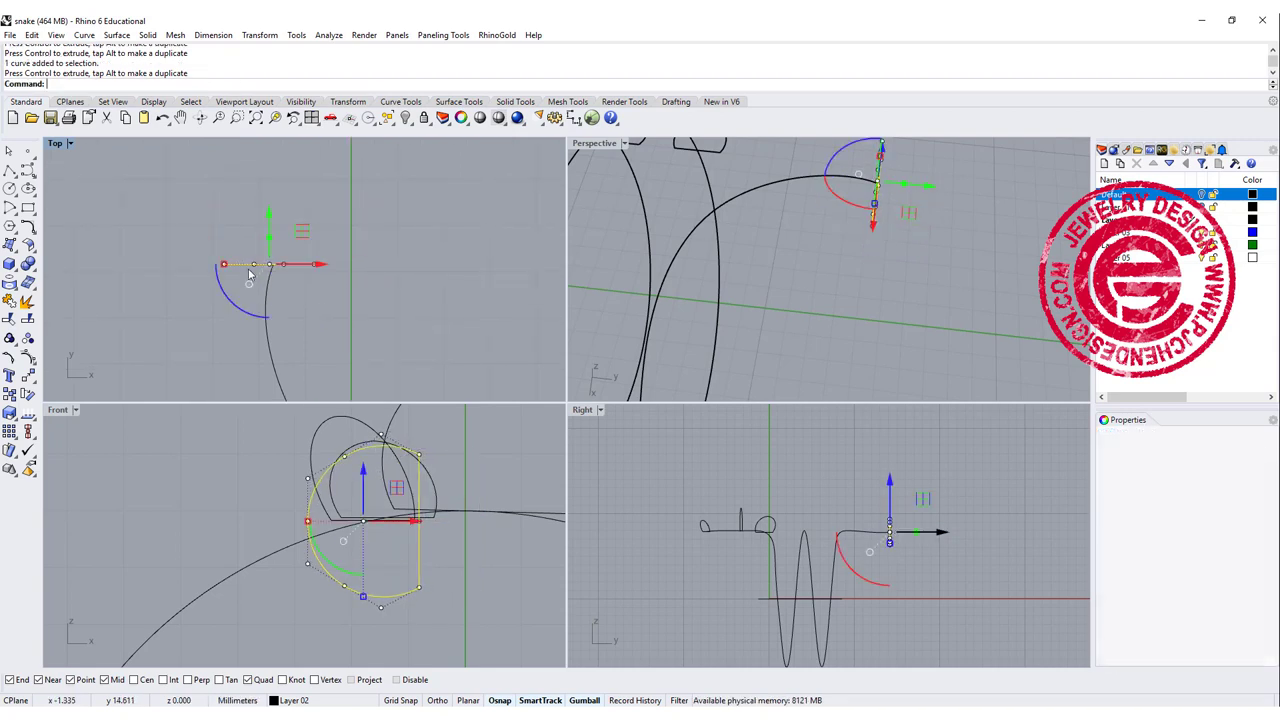
{"action": "left_click_drag", "start_coordinate": [222, 266], "coordinate": [221, 293]}
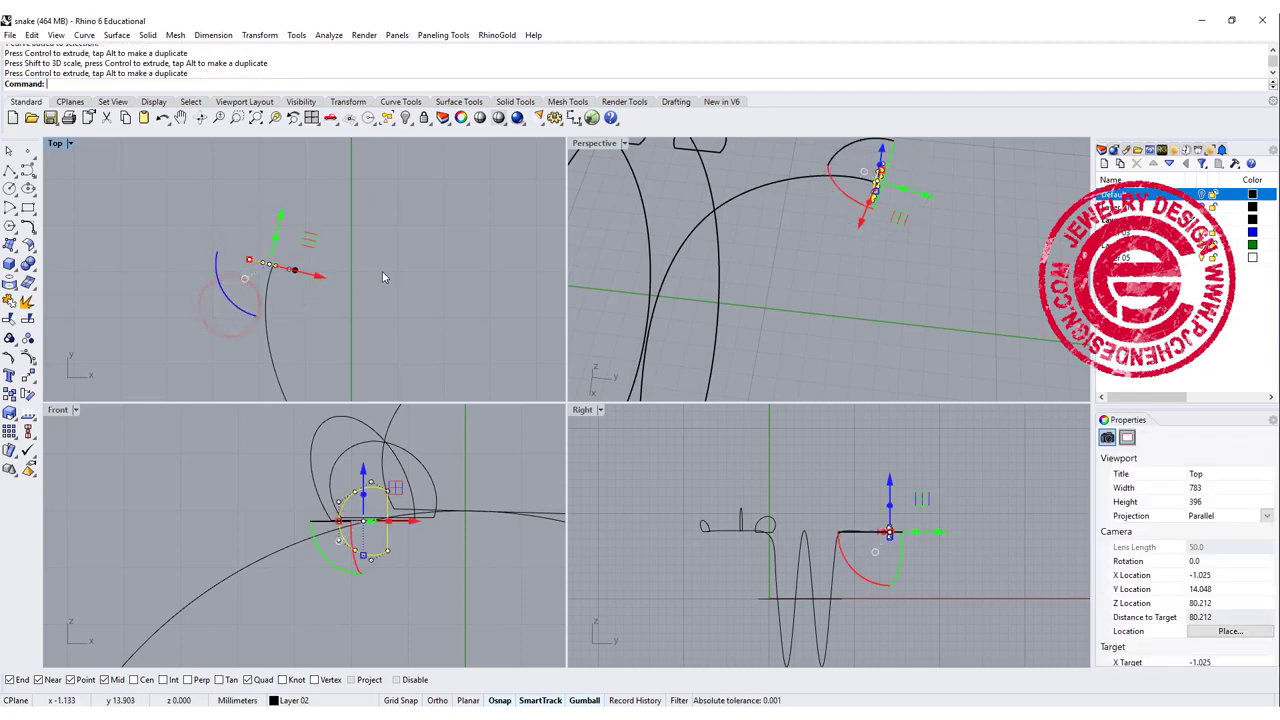
{"action": "left_click_drag", "start_coordinate": [320, 285], "coordinate": [322, 277]}
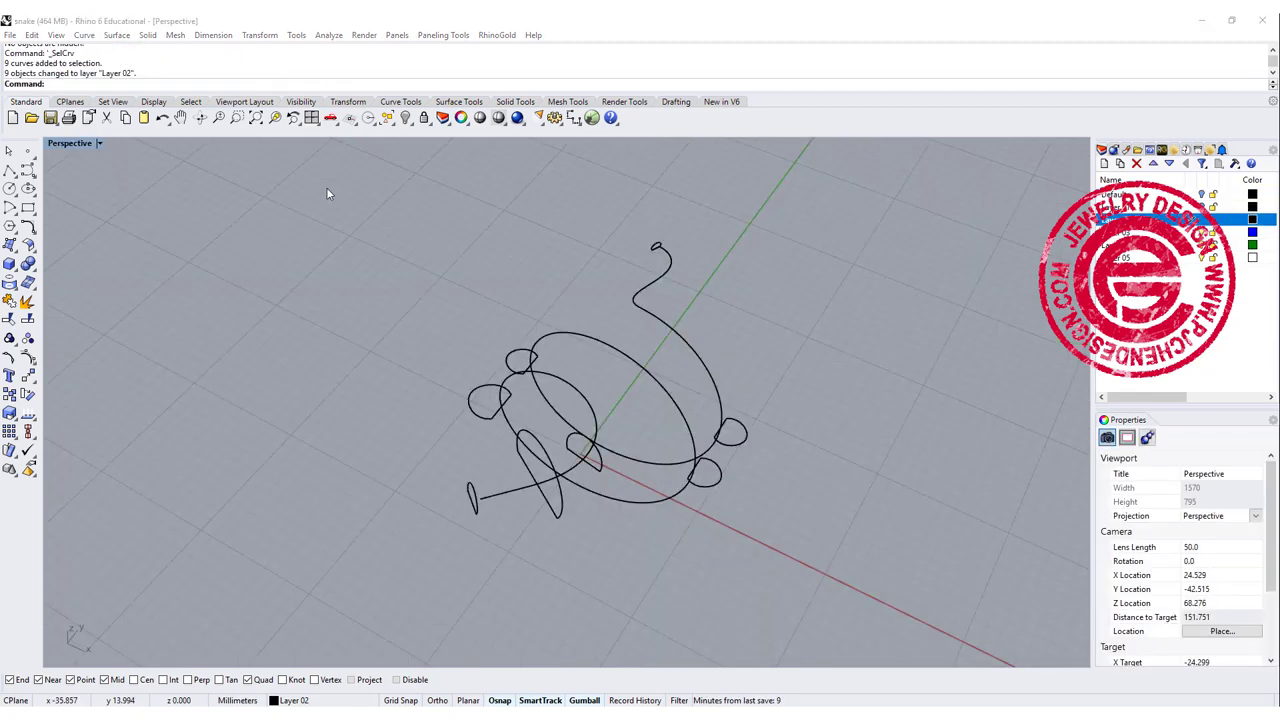
Start a Sweep 1 Rail with the coiled curve as the rail and all the D-shaped profiles as cross-sections
{"action": "right_click_drag", "start_coordinate": [337, 219], "coordinate": [324, 240]}
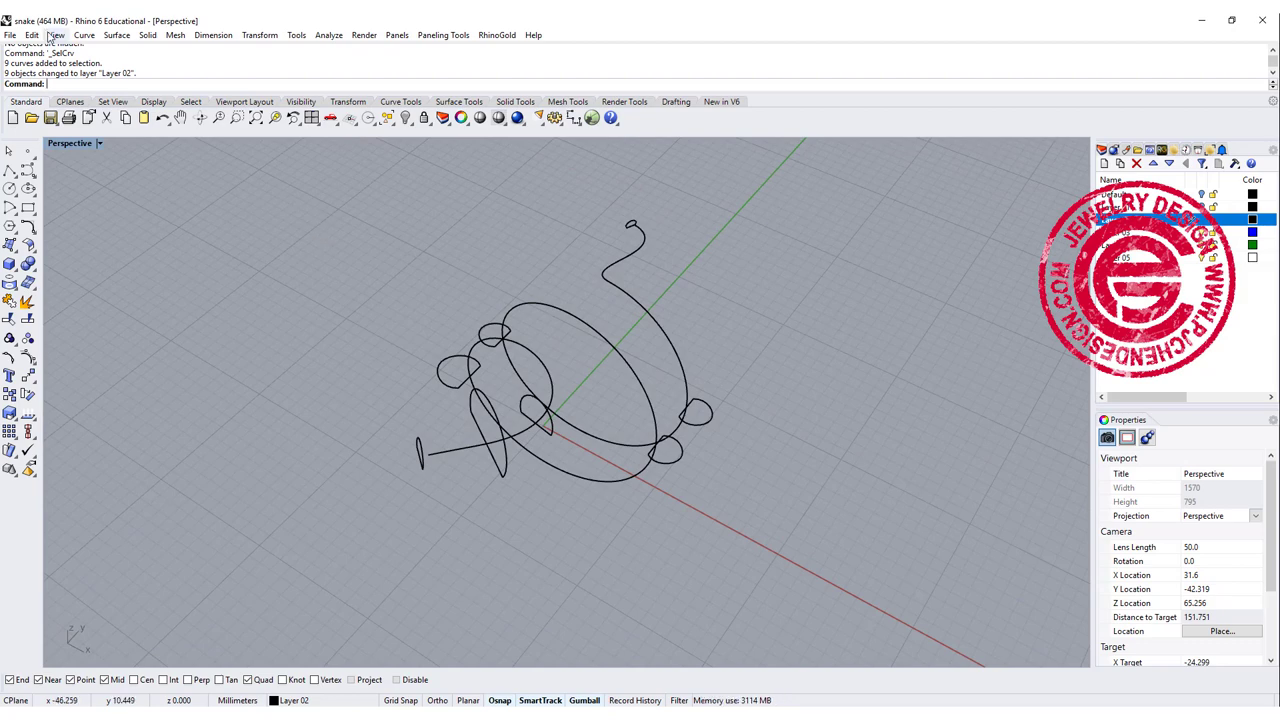
{"action": "left_click", "coordinate": [112, 35]}
{"action": "left_click", "coordinate": [130, 80]}
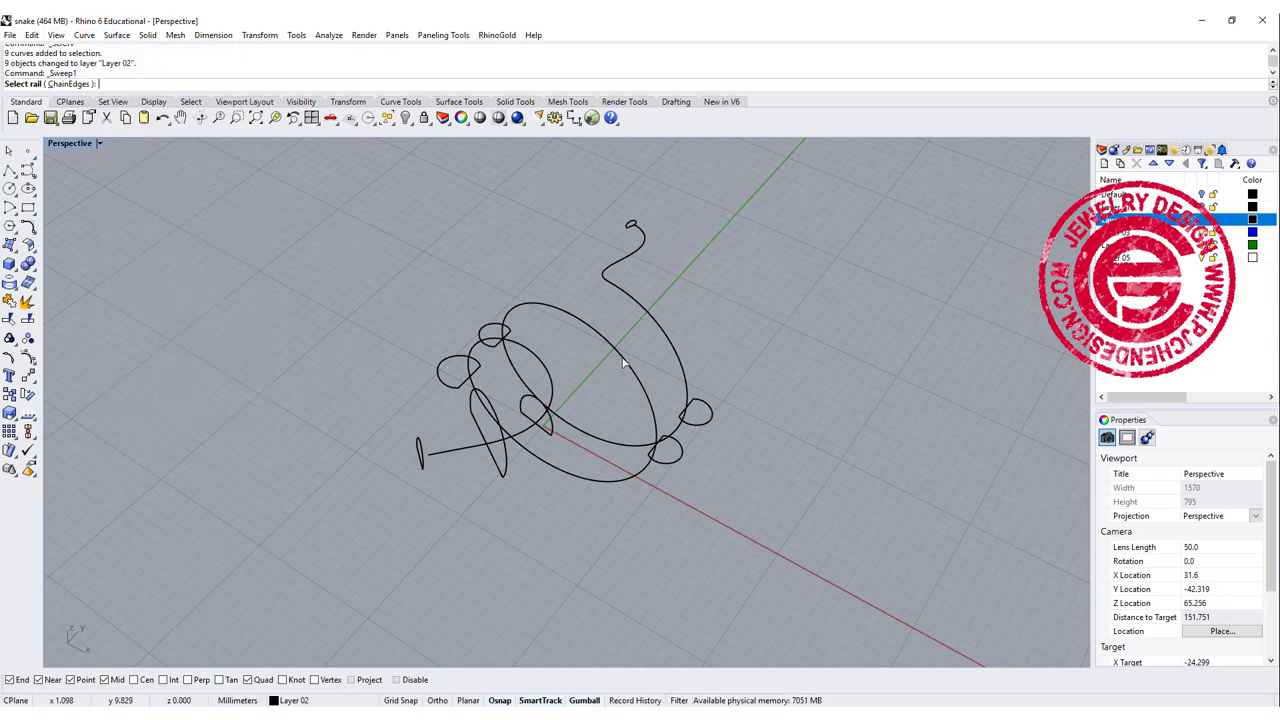
{"action": "left_click_drag", "start_coordinate": [323, 197], "coordinate": [795, 499]}
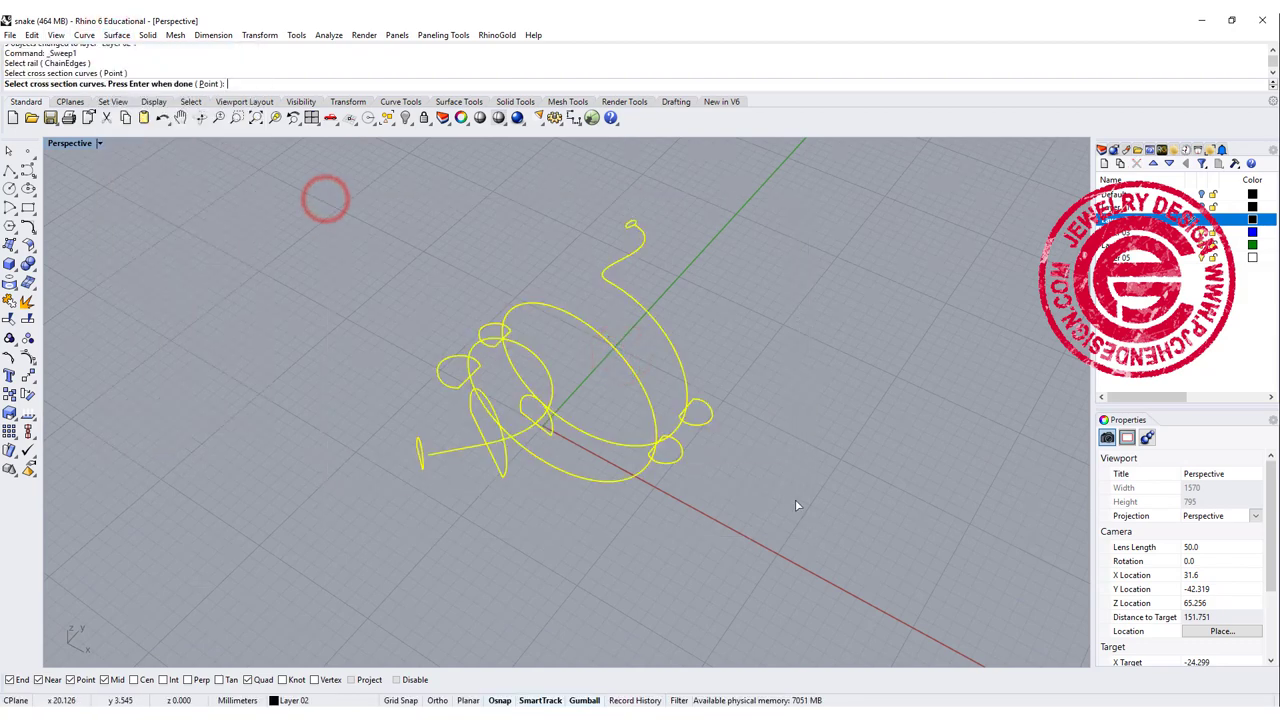
{"action": "key", "text": "Return"}
Accept the cross-sections' seam points, turn on history recording and create the swept snake body
{"action": "right_click_drag", "start_coordinate": [803, 443], "coordinate": [805, 441]}
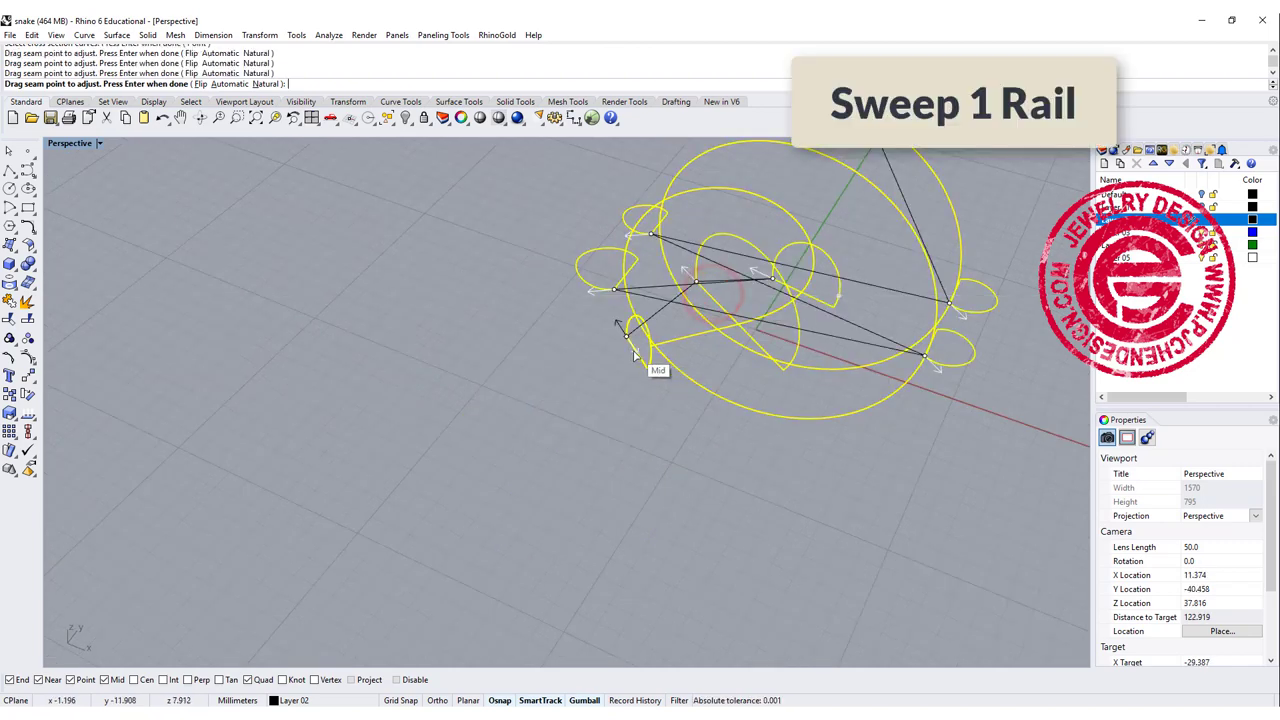
{"action": "scroll", "coordinate": [615, 450], "scroll_direction": "down", "scroll_amount": 4}
{"action": "right_click_drag", "start_coordinate": [614, 449], "coordinate": [503, 443]}
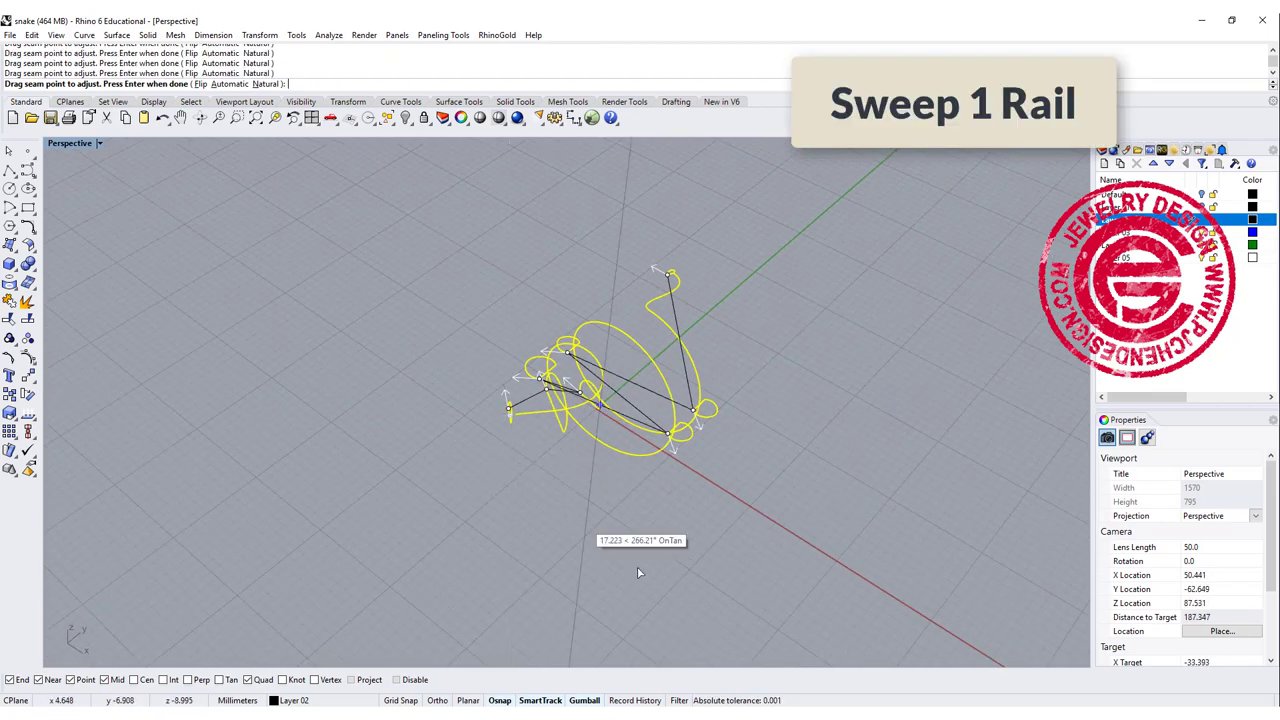
{"action": "key", "text": "Return"}
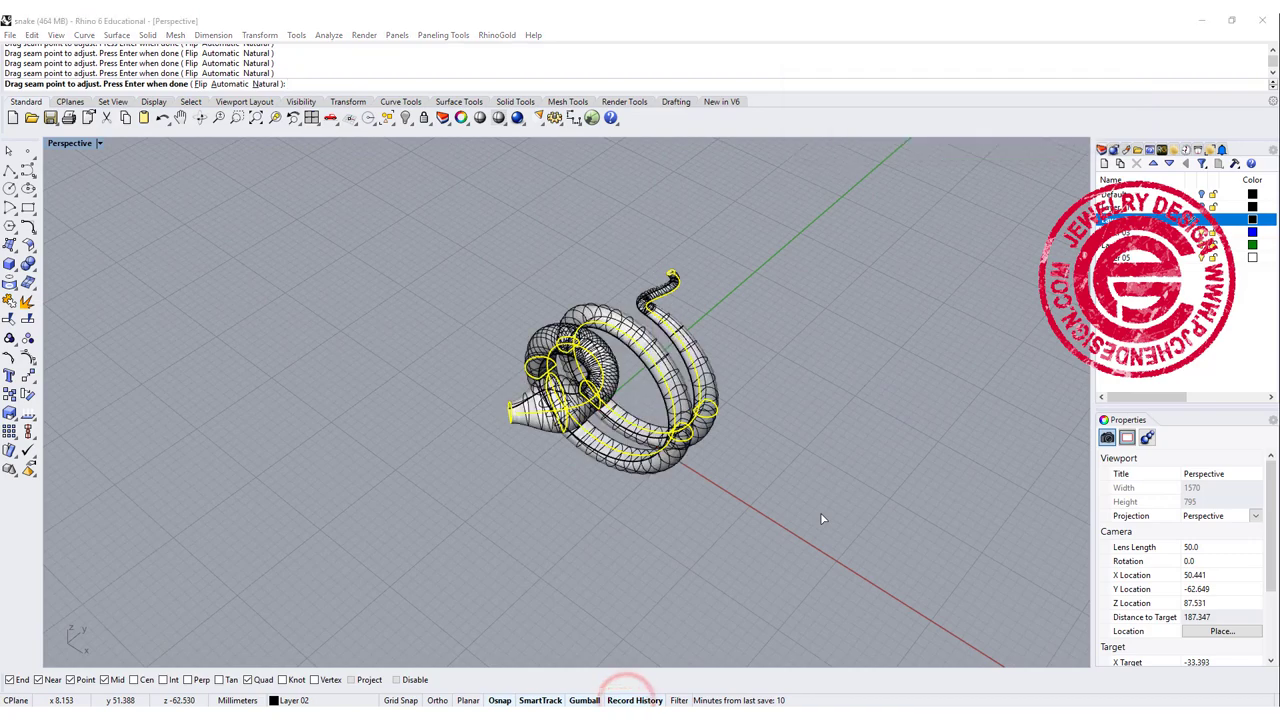
{"action": "right_click_drag", "start_coordinate": [735, 401], "coordinate": [537, 435]}
{"action": "scroll", "coordinate": [439, 442], "scroll_direction": "up", "scroll_amount": 4}
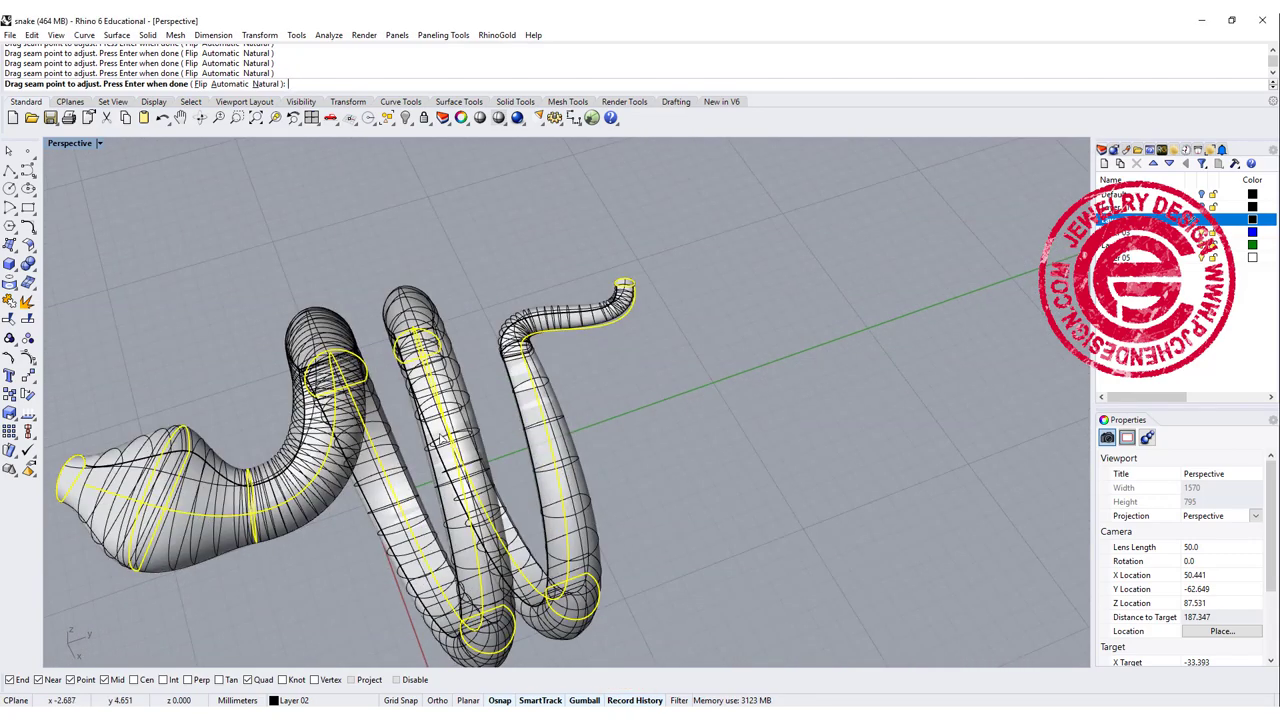
{"action": "right_click_drag", "start_coordinate": [587, 401], "coordinate": [560, 405]}
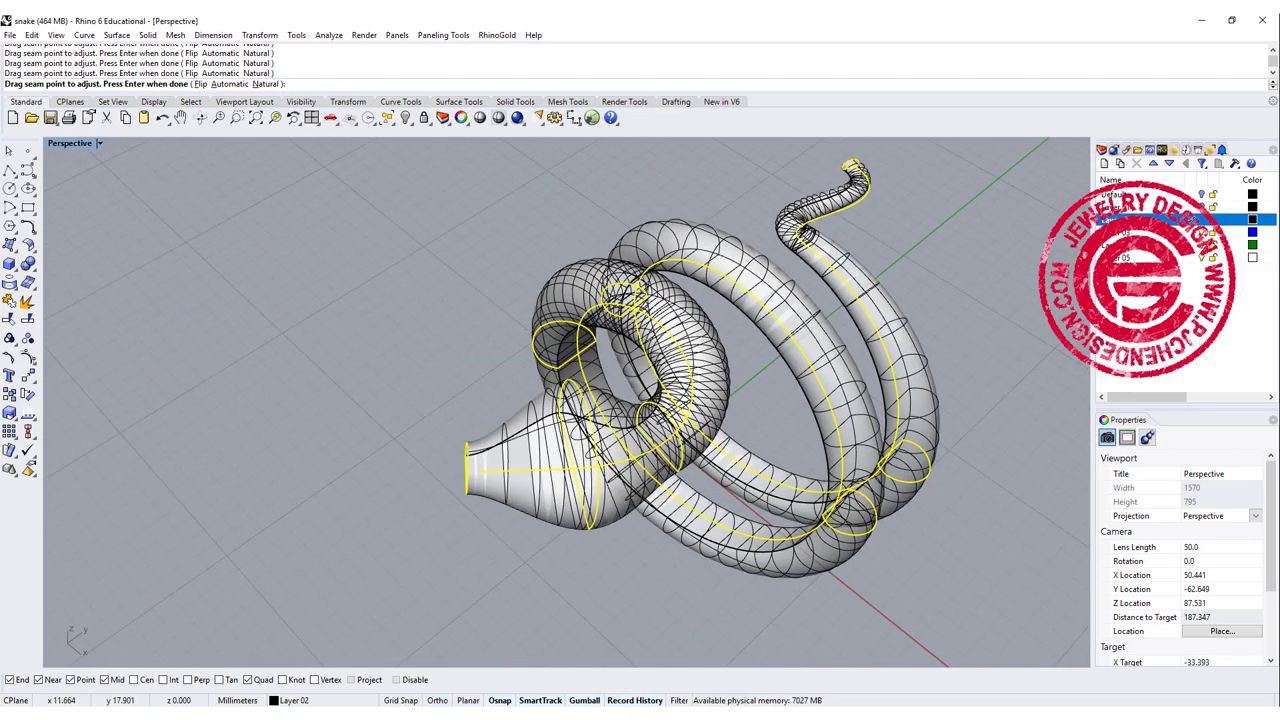
{"action": "key", "text": "Return"}
{"action": "left_click", "coordinate": [1040, 514]}
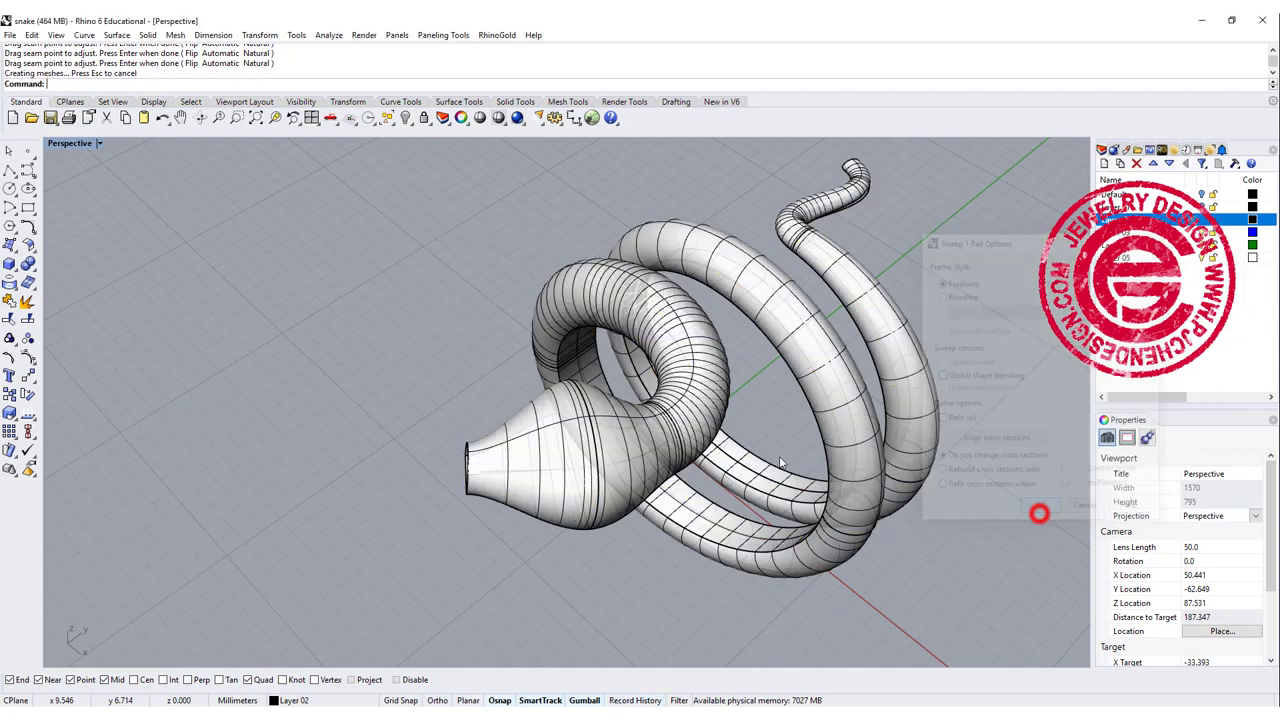
Try uniformly enlarging the cross-section curve at the widest part of the snake's head, and undo the scaling
{"action": "right_click_drag", "start_coordinate": [375, 367], "coordinate": [629, 443]}
{"action": "scroll", "coordinate": [606, 443], "scroll_direction": "down", "scroll_amount": 3}
{"action": "scroll", "coordinate": [660, 460], "scroll_direction": "up", "scroll_amount": 4}
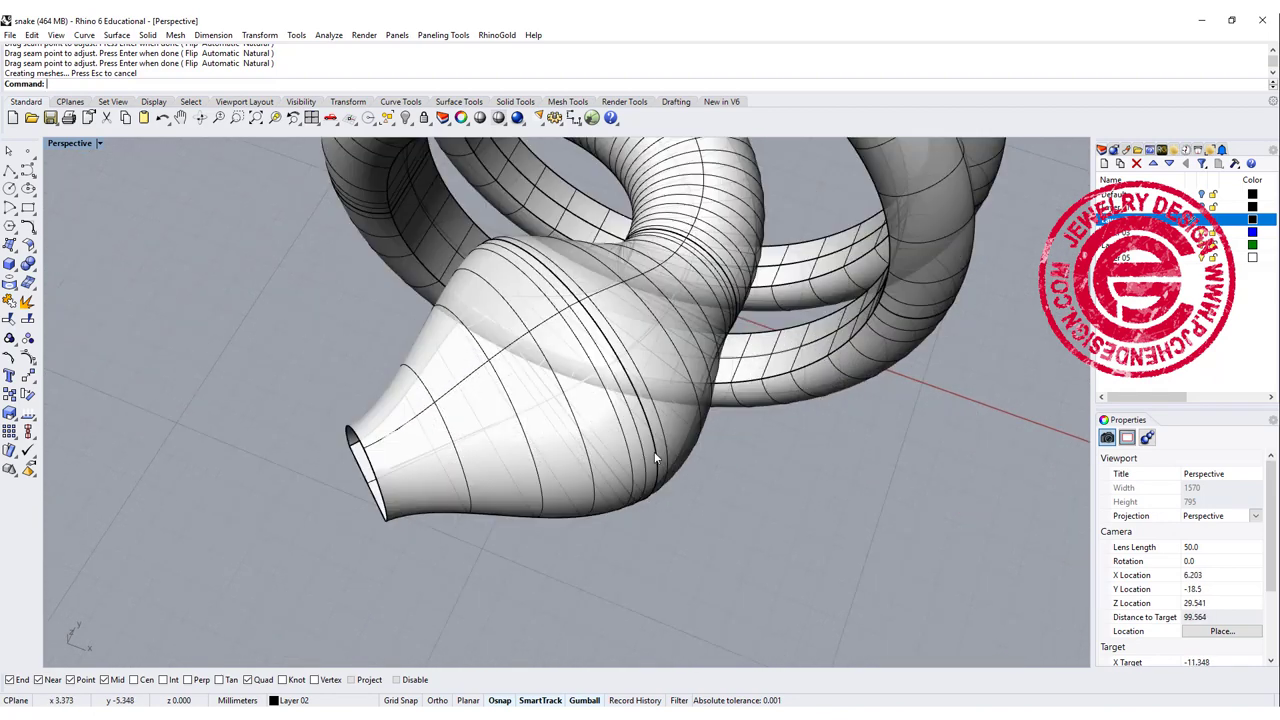
{"action": "left_click", "coordinate": [652, 455]}
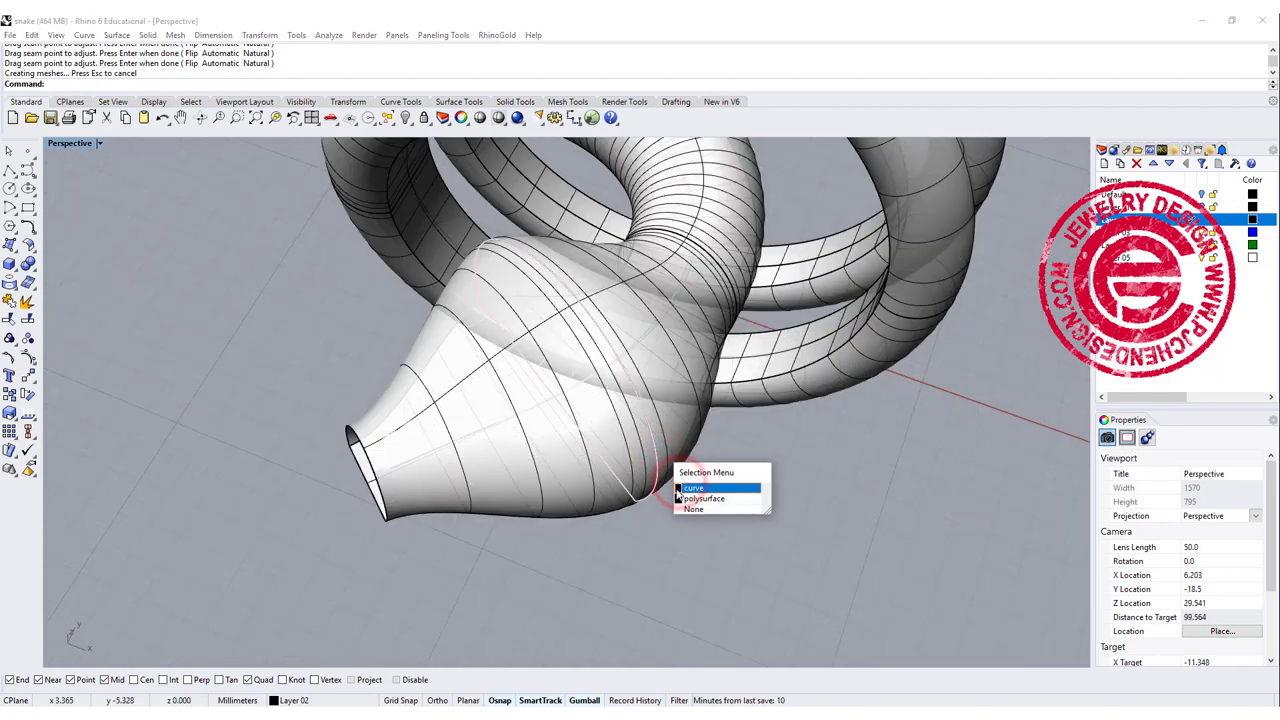
{"action": "left_click", "coordinate": [680, 488]}
{"action": "left_click_drag", "start_coordinate": [438, 311], "coordinate": [427, 306], "text": "shift"}
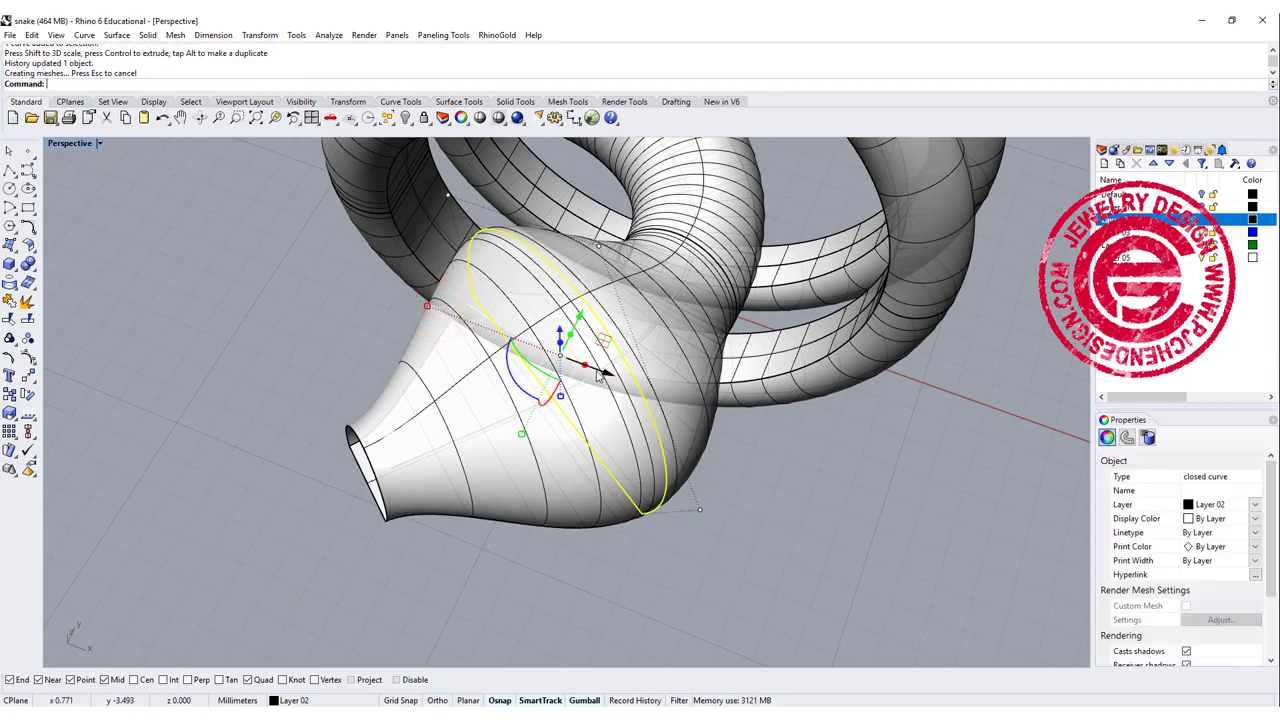
{"action": "scroll", "coordinate": [612, 365], "scroll_direction": "down", "scroll_amount": 5}
{"action": "key", "text": "ctrl+z"}
{"action": "scroll", "coordinate": [741, 348], "scroll_direction": "down", "scroll_amount": 4}
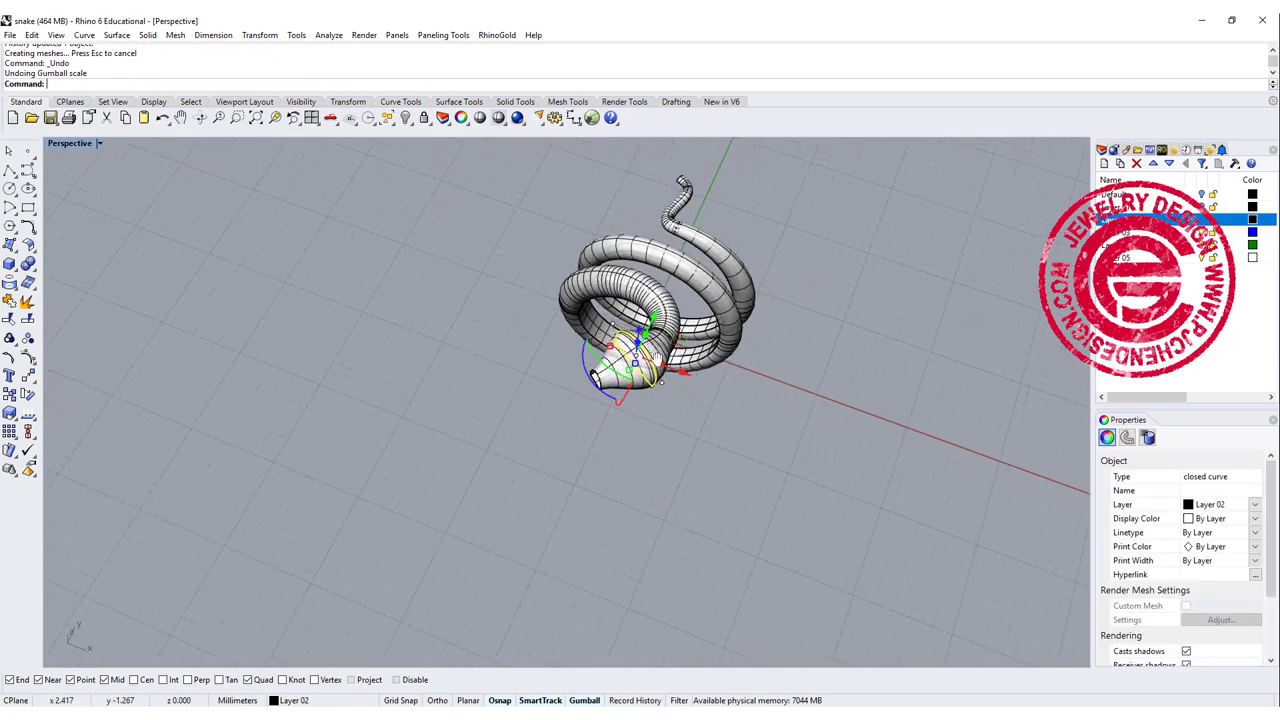
{"action": "right_click_drag", "start_coordinate": [741, 348], "coordinate": [556, 379], "text": "shift"}
{"action": "left_click", "coordinate": [689, 356]}
Create the flat UV boundary curve of the snake body's rounded outer surface with CreateUVCrv, without including any other curves
{"action": "right_click_drag", "start_coordinate": [688, 358], "coordinate": [590, 478]}
{"action": "scroll", "coordinate": [590, 478], "scroll_direction": "up", "scroll_amount": 4}
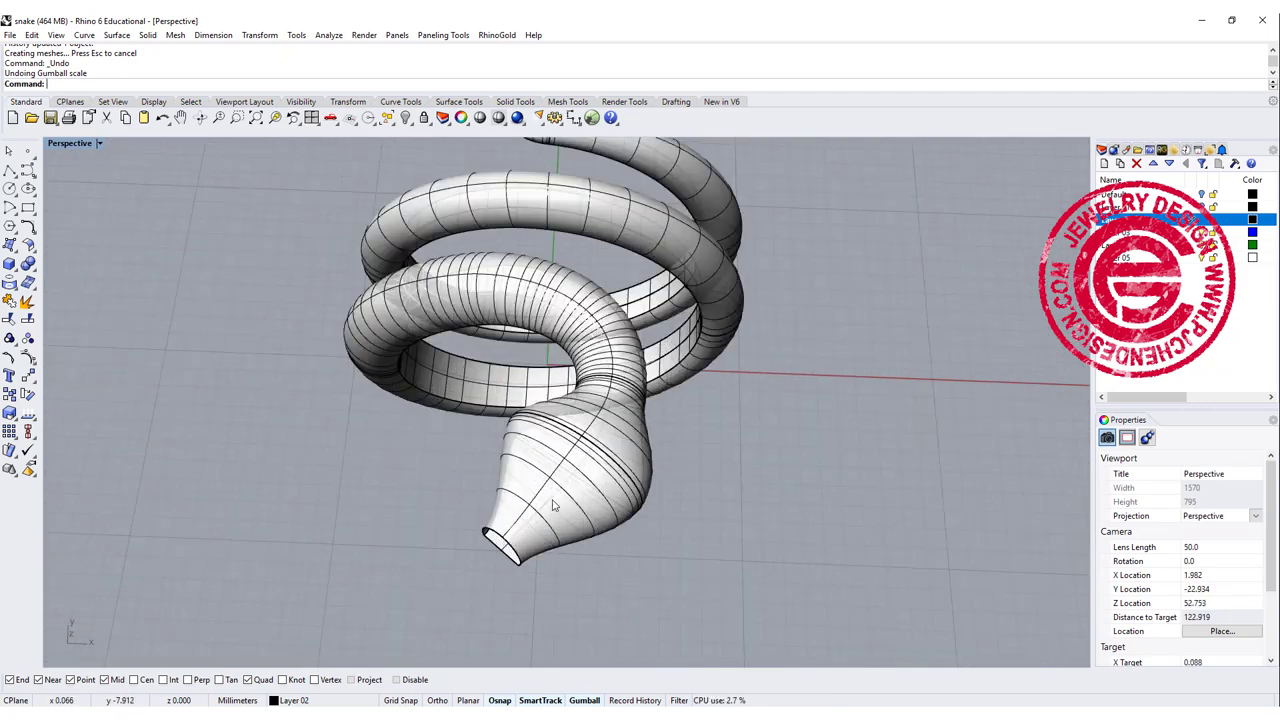
{"action": "scroll", "coordinate": [553, 505], "scroll_direction": "down", "scroll_amount": 4}
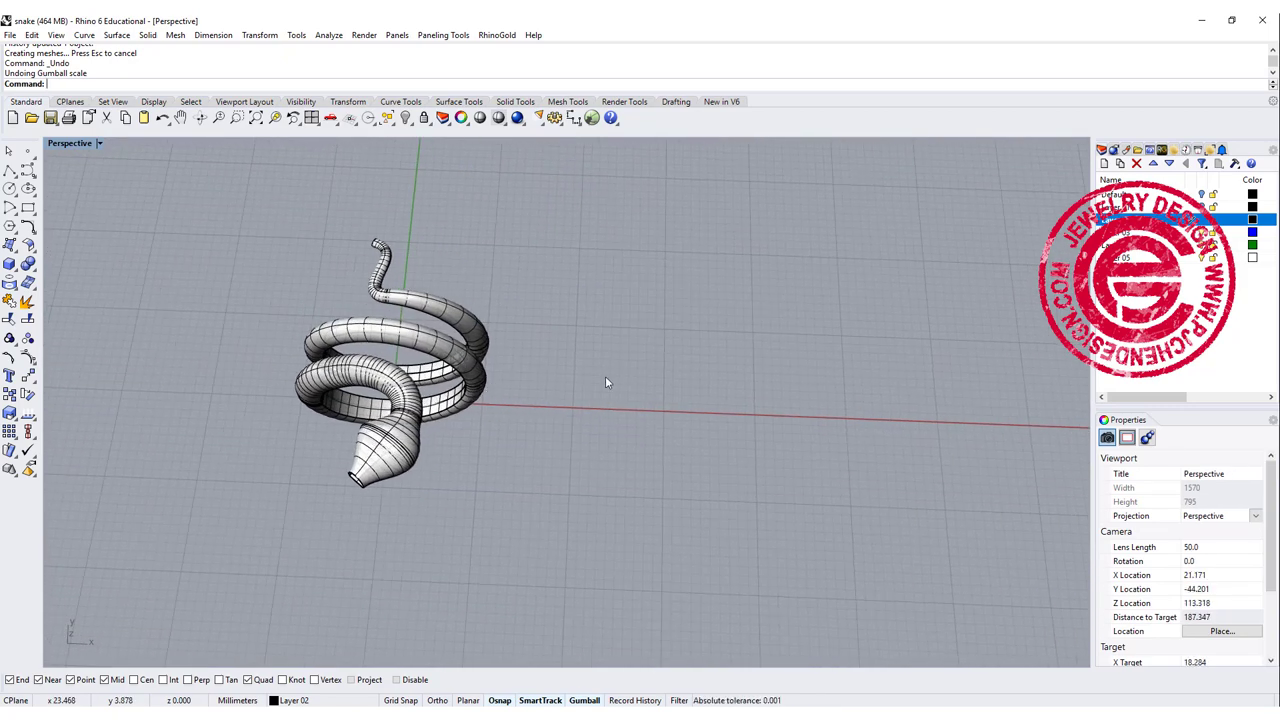
{"action": "type", "text": "CreateUVCrv"}
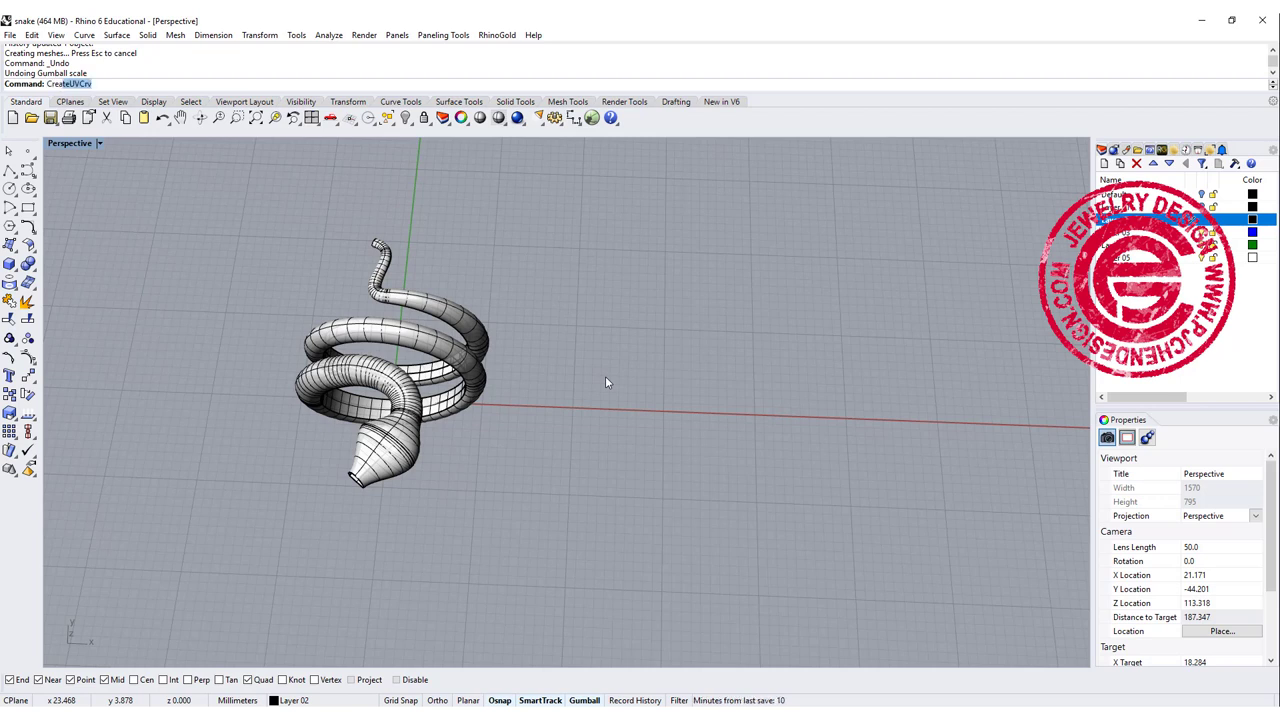
{"action": "key", "text": "Return"}
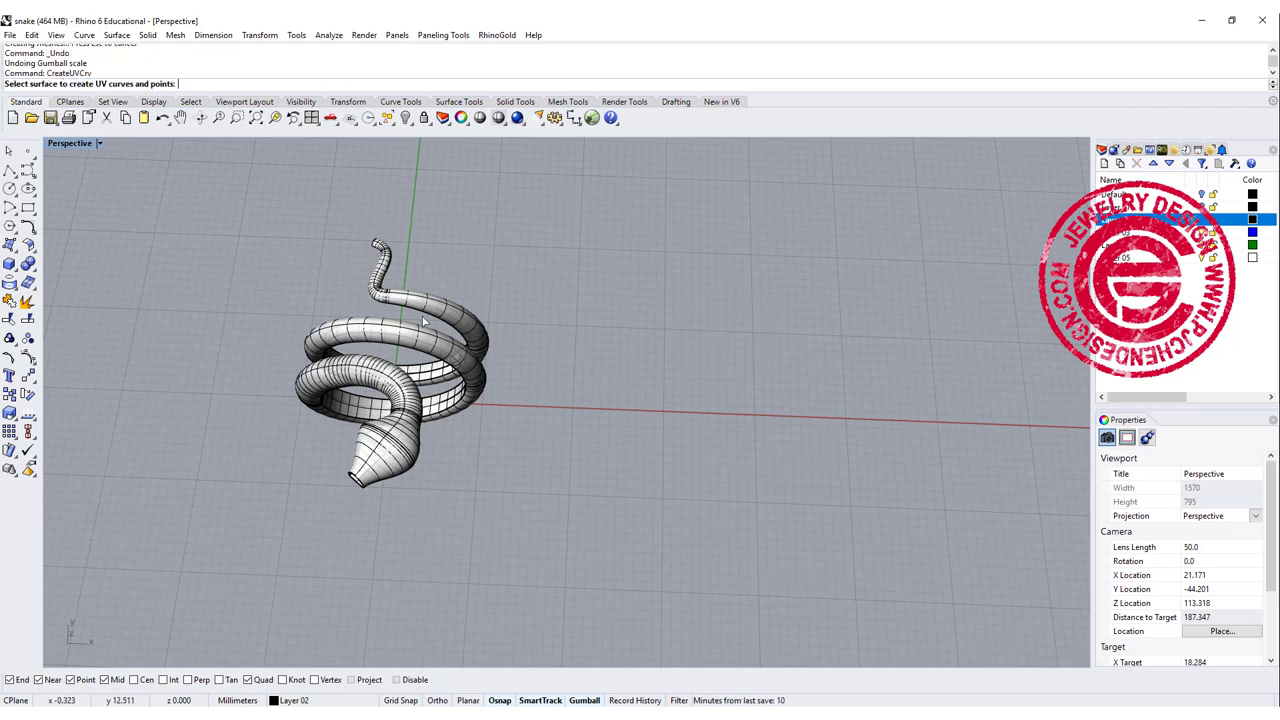
{"action": "left_click", "coordinate": [489, 334]}
{"action": "scroll", "coordinate": [475, 400], "scroll_direction": "up", "scroll_amount": 2}
{"action": "scroll", "coordinate": [475, 400], "scroll_direction": "up", "scroll_amount": 3}
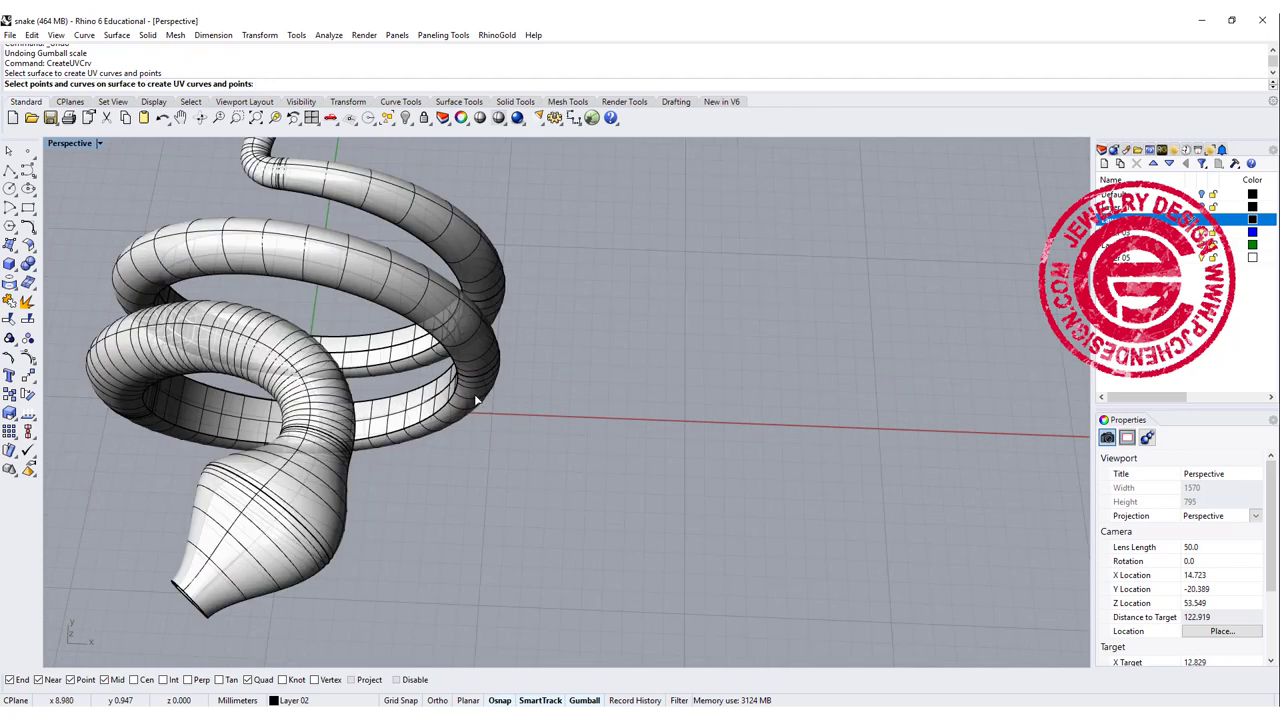
{"action": "key", "text": "Return"}
Move the flat UV rectangle along the Y axis so that it lies clear of the coiled snake
{"action": "scroll", "coordinate": [475, 400], "scroll_direction": "down", "scroll_amount": 8}
{"action": "scroll", "coordinate": [712, 385], "scroll_direction": "down", "scroll_amount": 7}
{"action": "left_click_drag", "start_coordinate": [766, 441], "coordinate": [752, 295]}
{"action": "left_click", "coordinate": [719, 459]}
{"action": "scroll", "coordinate": [544, 386], "scroll_direction": "up", "scroll_amount": 4}
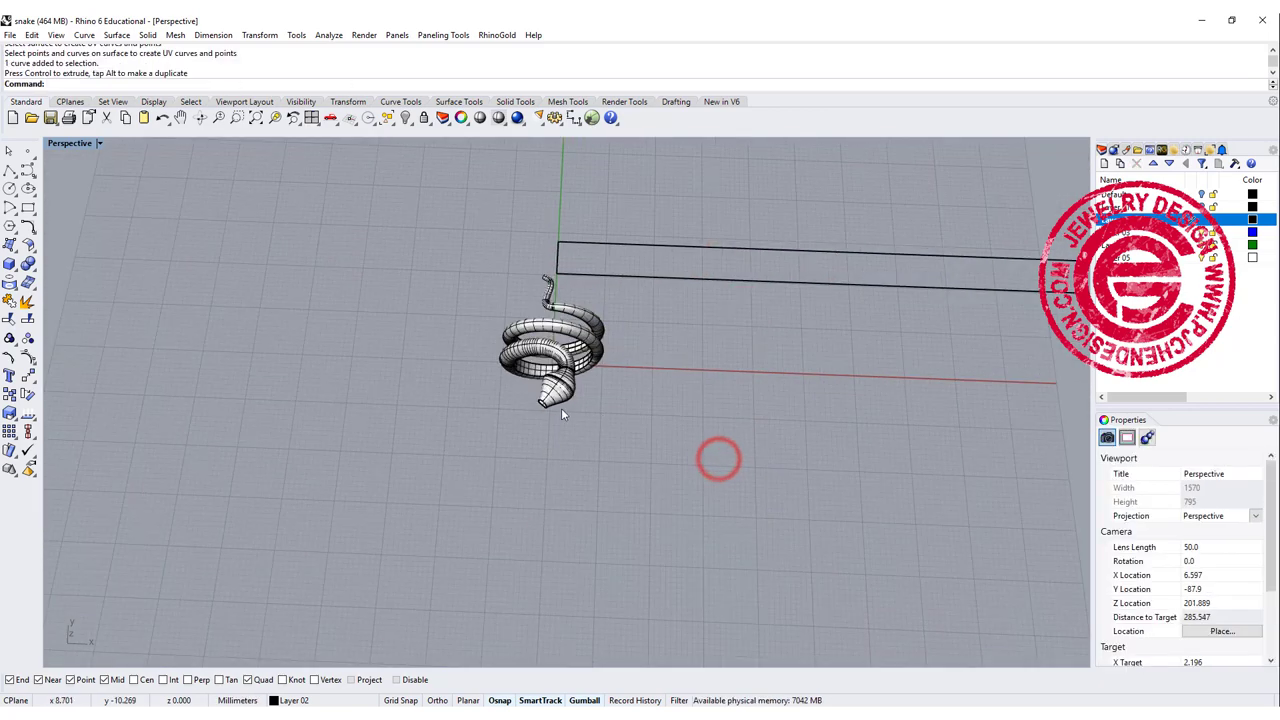
{"action": "scroll", "coordinate": [548, 278], "scroll_direction": "up", "scroll_amount": 1}
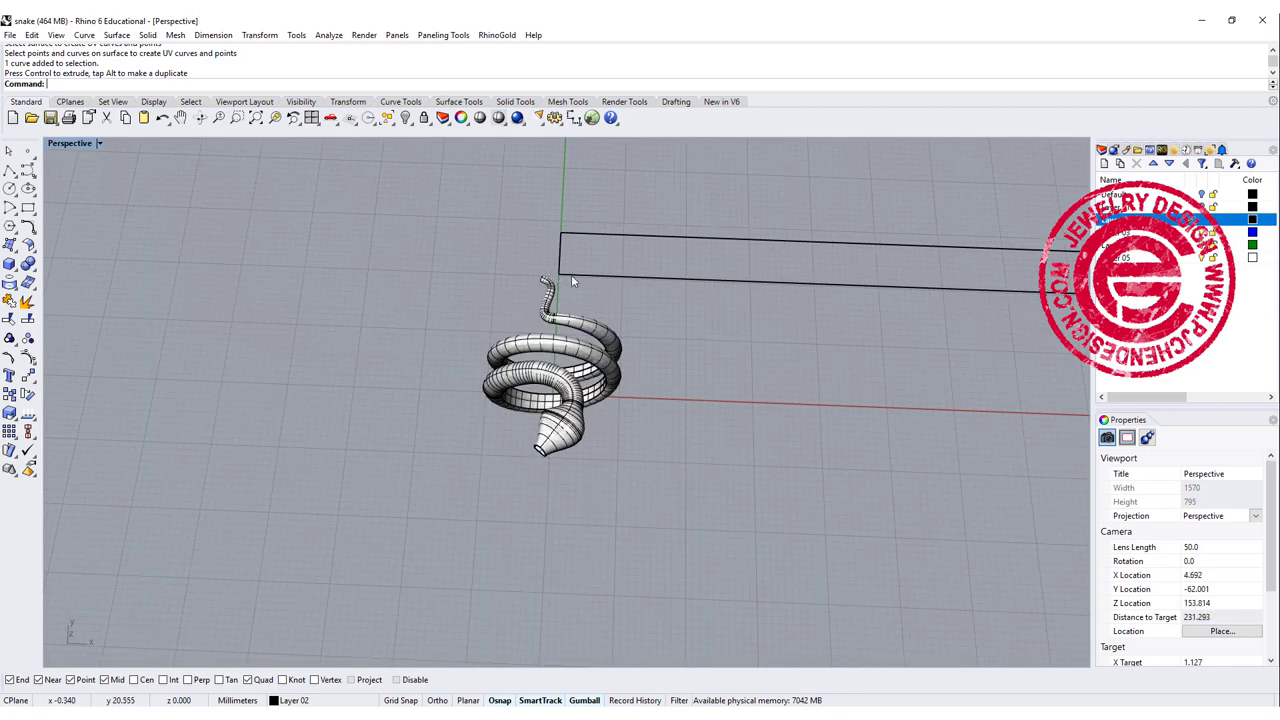
Compare the snake's body with the flat UV rectangle, and inspect the rectangle's end on the Y axis in the Top view
{"action": "scroll", "coordinate": [574, 422], "scroll_direction": "up", "scroll_amount": 3}
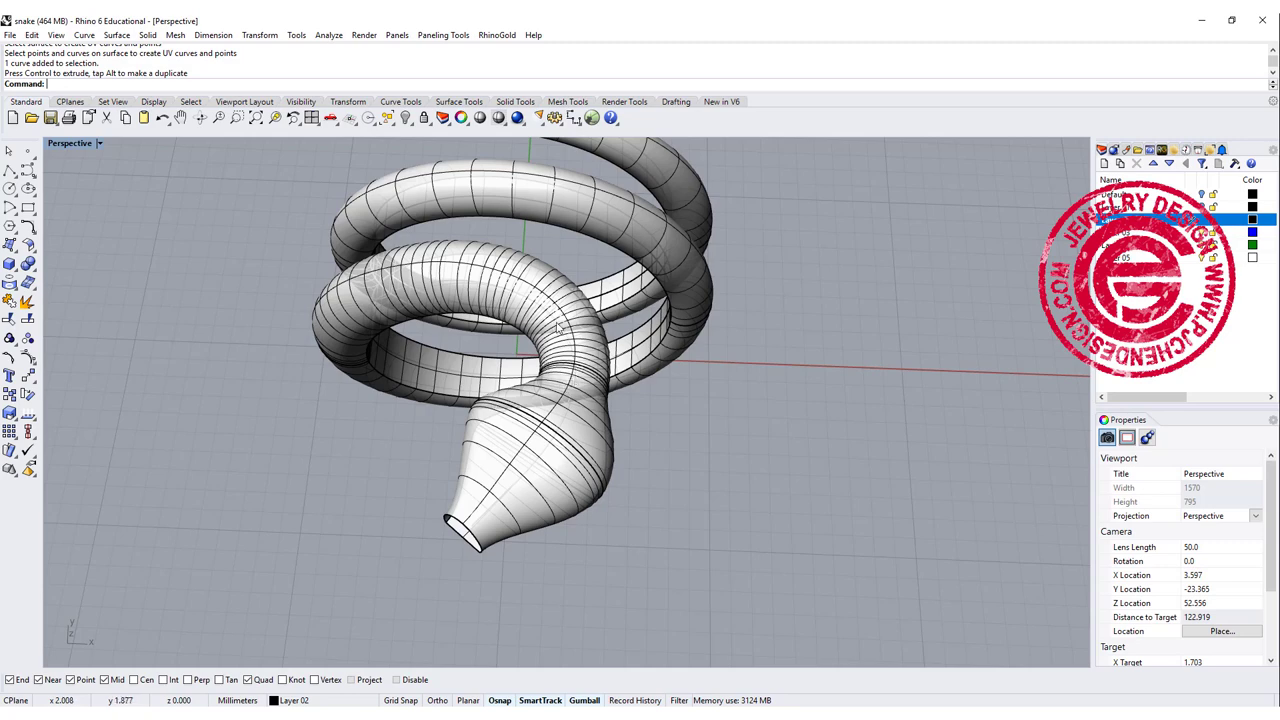
{"action": "scroll", "coordinate": [640, 360], "scroll_direction": "down", "scroll_amount": 10}
{"action": "right_click_drag", "start_coordinate": [654, 336], "coordinate": [460, 377], "text": "shift"}
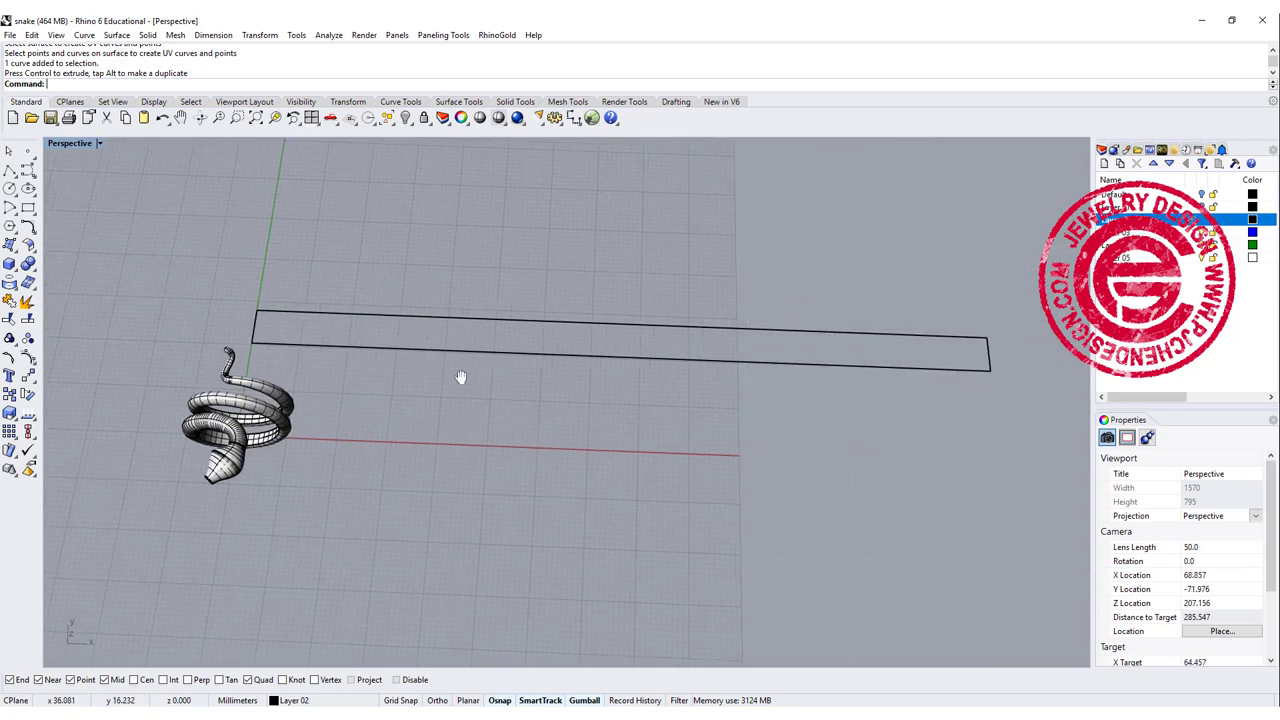
{"action": "double_click", "coordinate": [80, 145]}
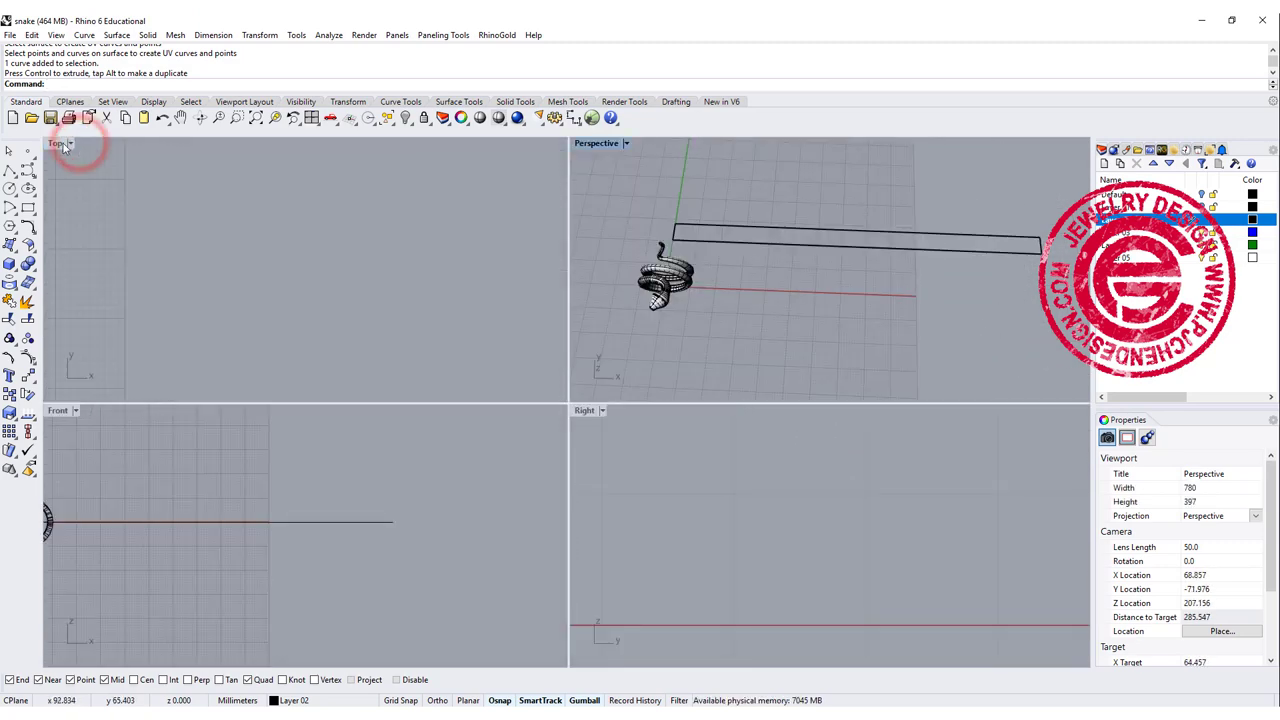
{"action": "left_click", "coordinate": [60, 143]}
{"action": "scroll", "coordinate": [285, 271], "scroll_direction": "down", "scroll_amount": 2}
{"action": "right_click_drag", "start_coordinate": [285, 271], "coordinate": [560, 271]}
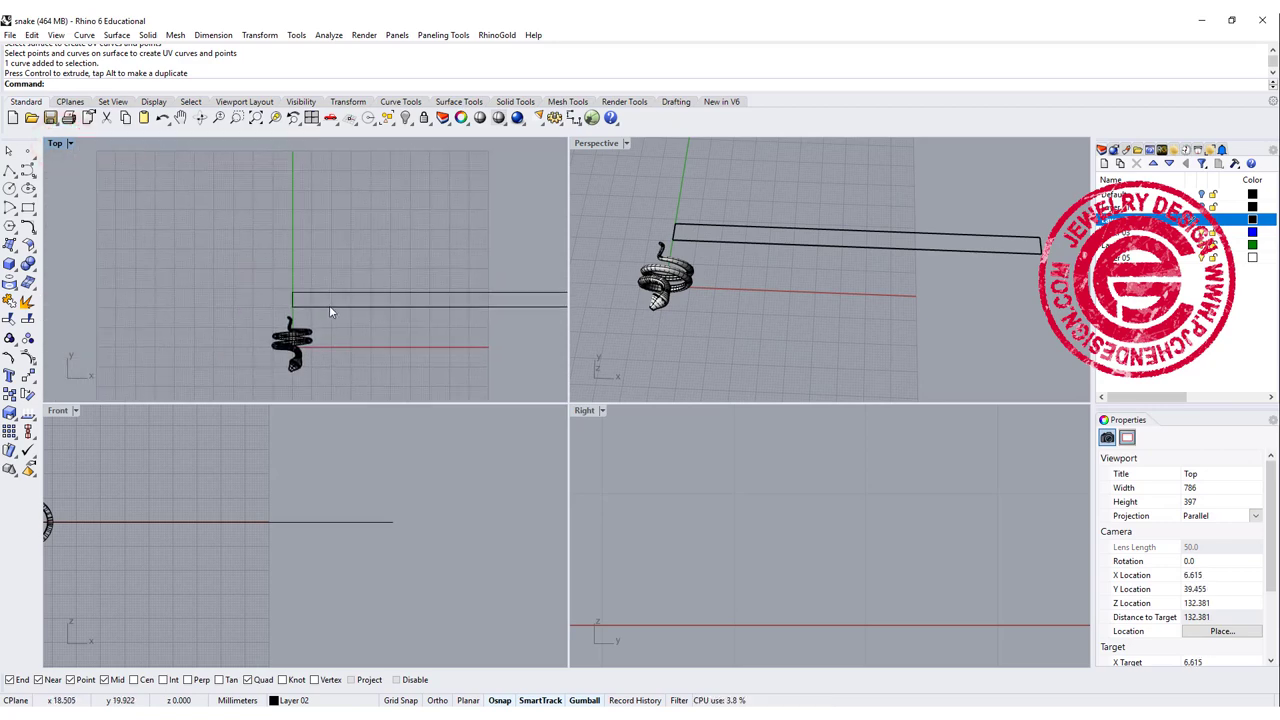
{"action": "scroll", "coordinate": [322, 286], "scroll_direction": "up", "scroll_amount": 8}
{"action": "right_click_drag", "start_coordinate": [334, 286], "coordinate": [340, 303]}
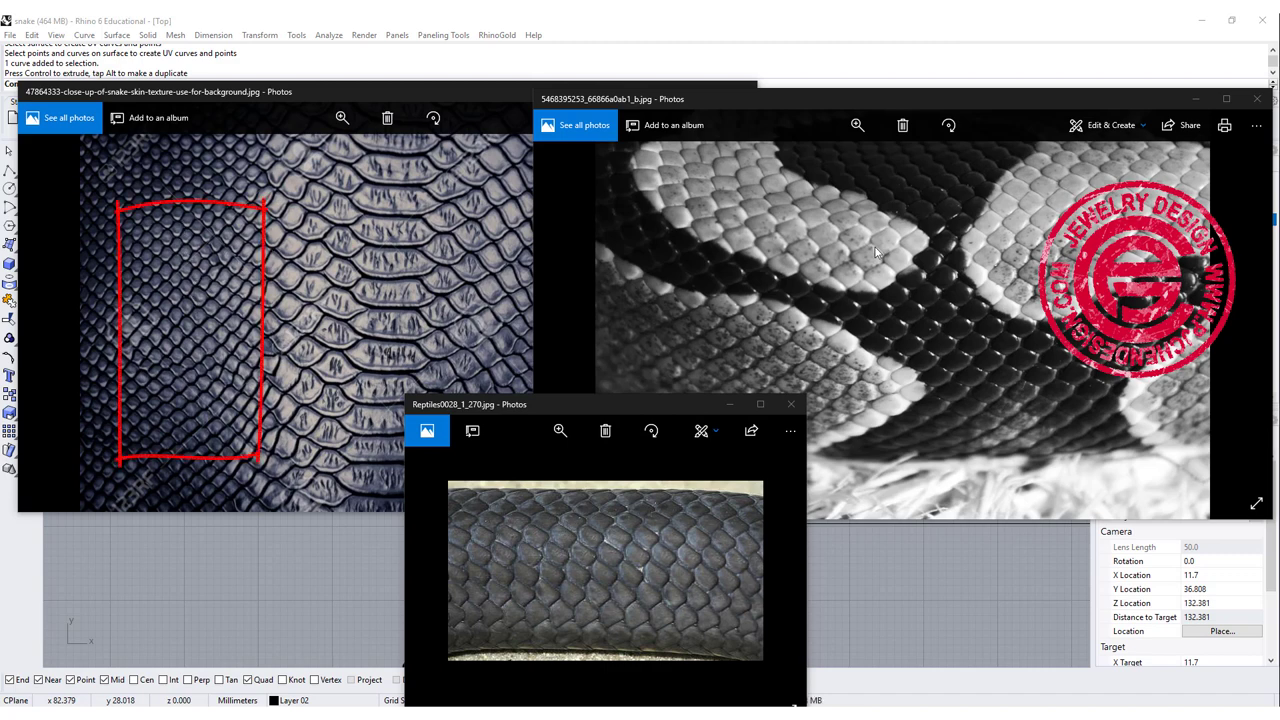
Examine the scale shape and arrangement in the snake-skin reference photos, close them and return to the Rhino model
{"action": "left_click", "coordinate": [790, 405]}
{"action": "left_click", "coordinate": [486, 93]}
{"action": "left_click", "coordinate": [738, 99]}
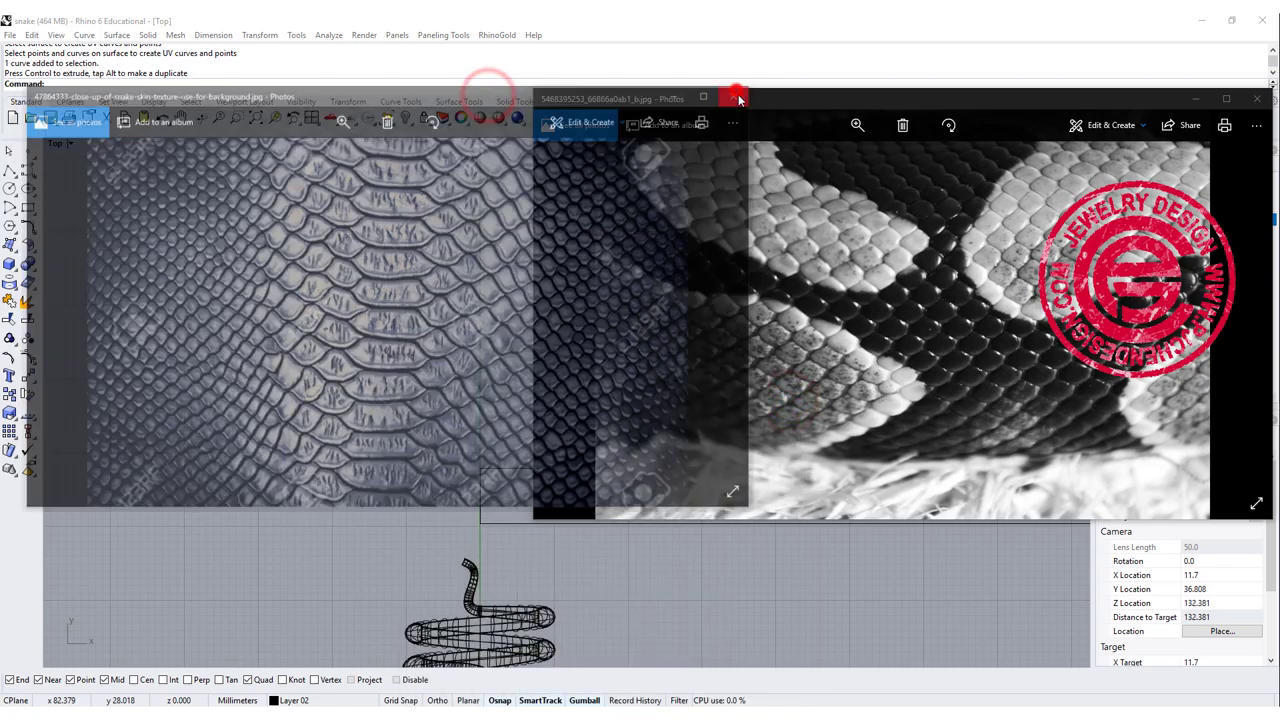
{"action": "left_click_drag", "start_coordinate": [746, 97], "coordinate": [487, 127]}
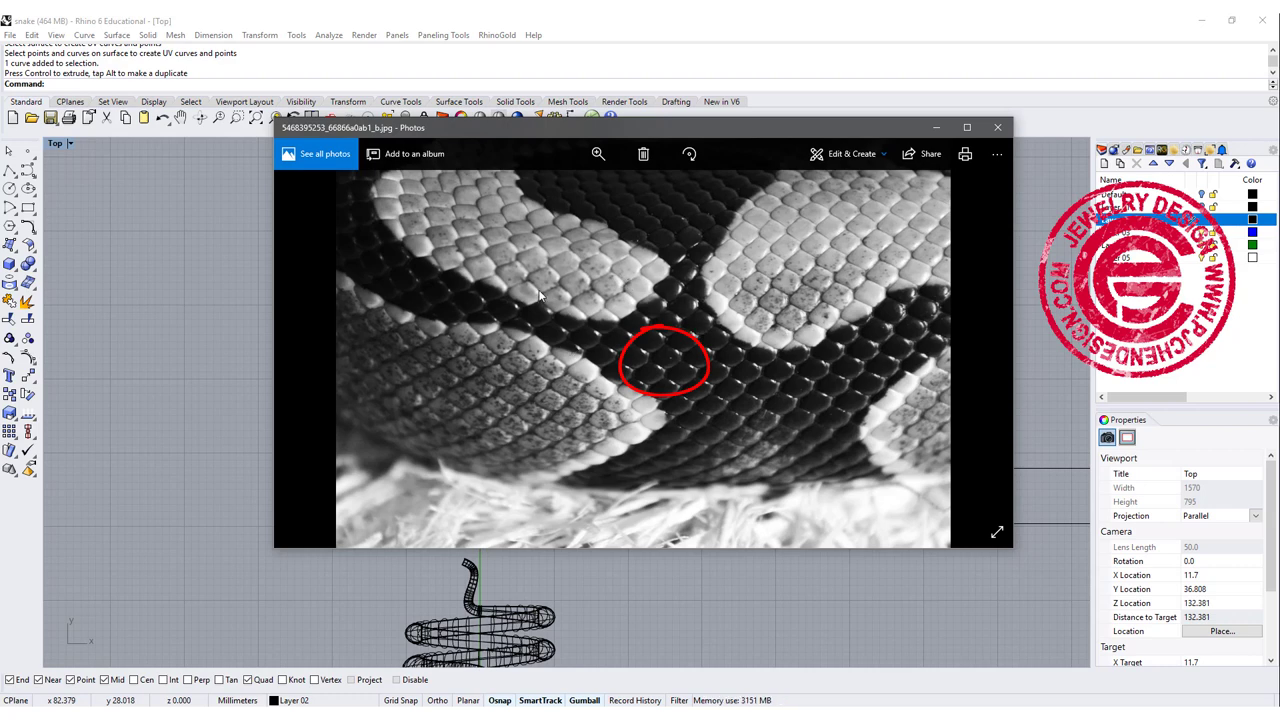
{"action": "left_click", "coordinate": [997, 127]}
{"action": "left_click", "coordinate": [724, 381]}
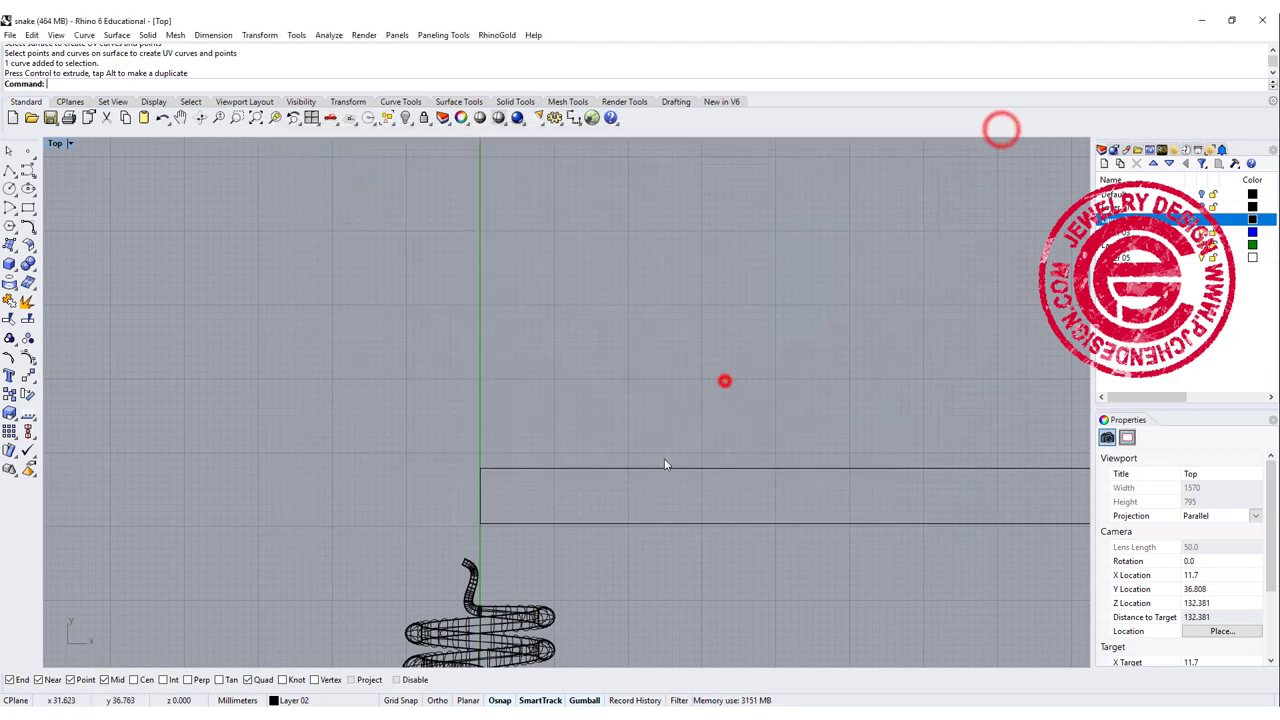
Draw a small rounded square with conic corners inside the UV rectangle, near its end on the Y axis
{"action": "scroll", "coordinate": [529, 393], "scroll_direction": "up", "scroll_amount": 10}
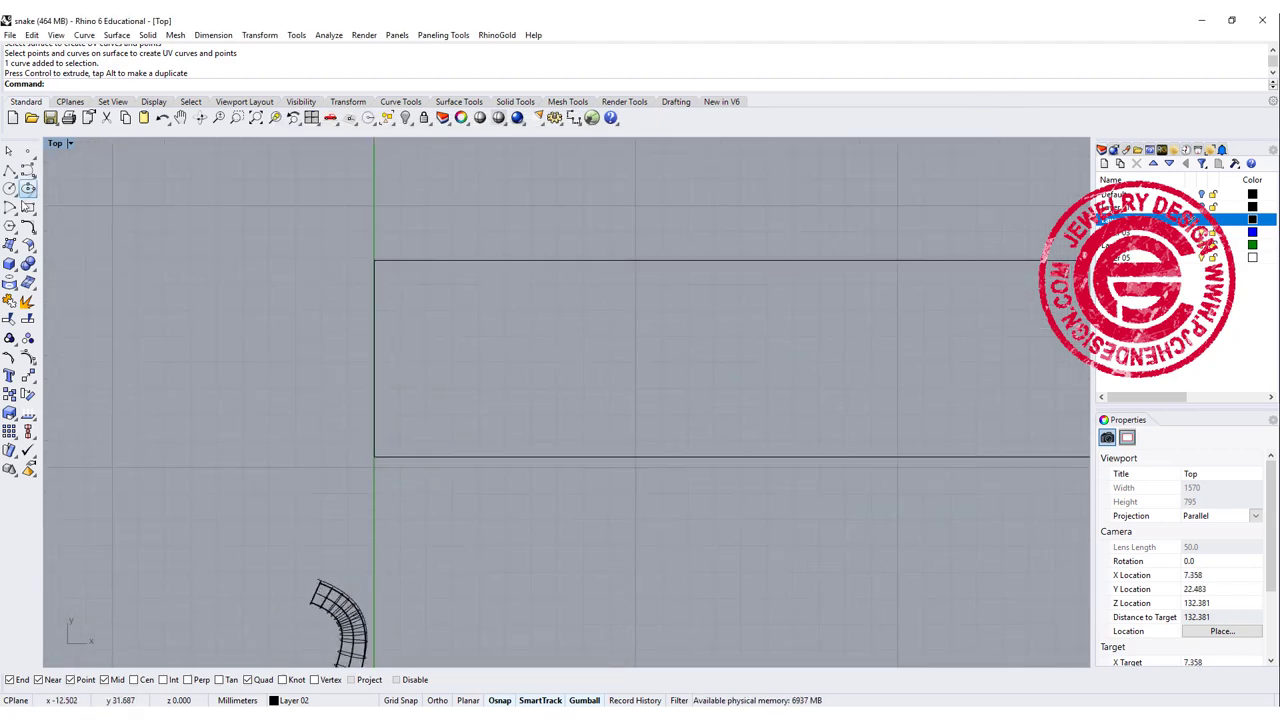
{"action": "left_click", "coordinate": [29, 206]}
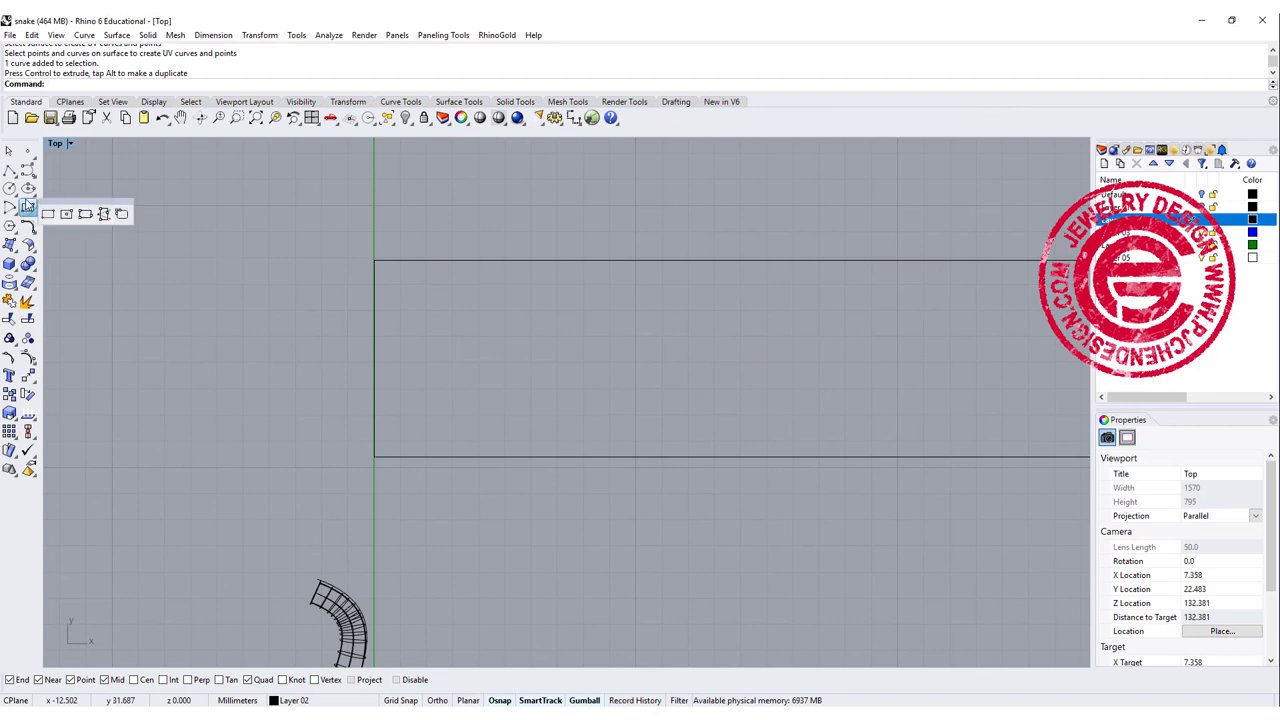
{"action": "right_click", "coordinate": [121, 213]}
{"action": "left_click", "coordinate": [482, 352]}
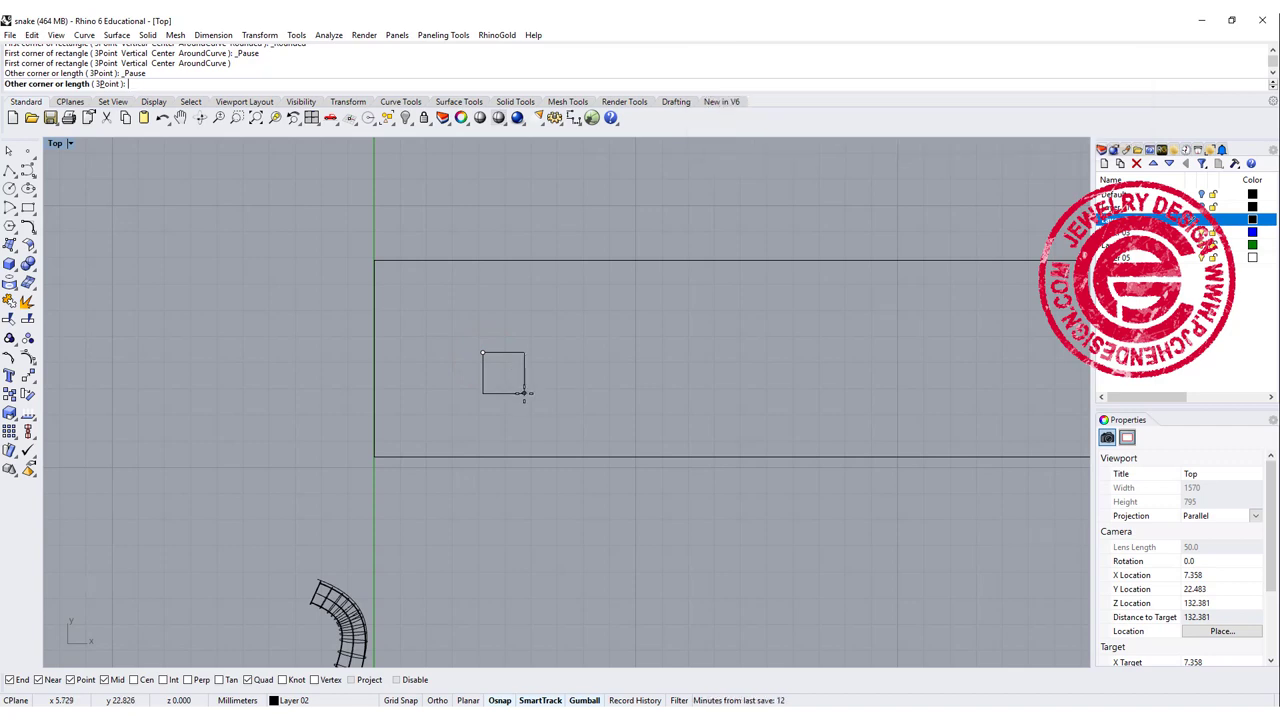
{"action": "left_click", "coordinate": [524, 393]}
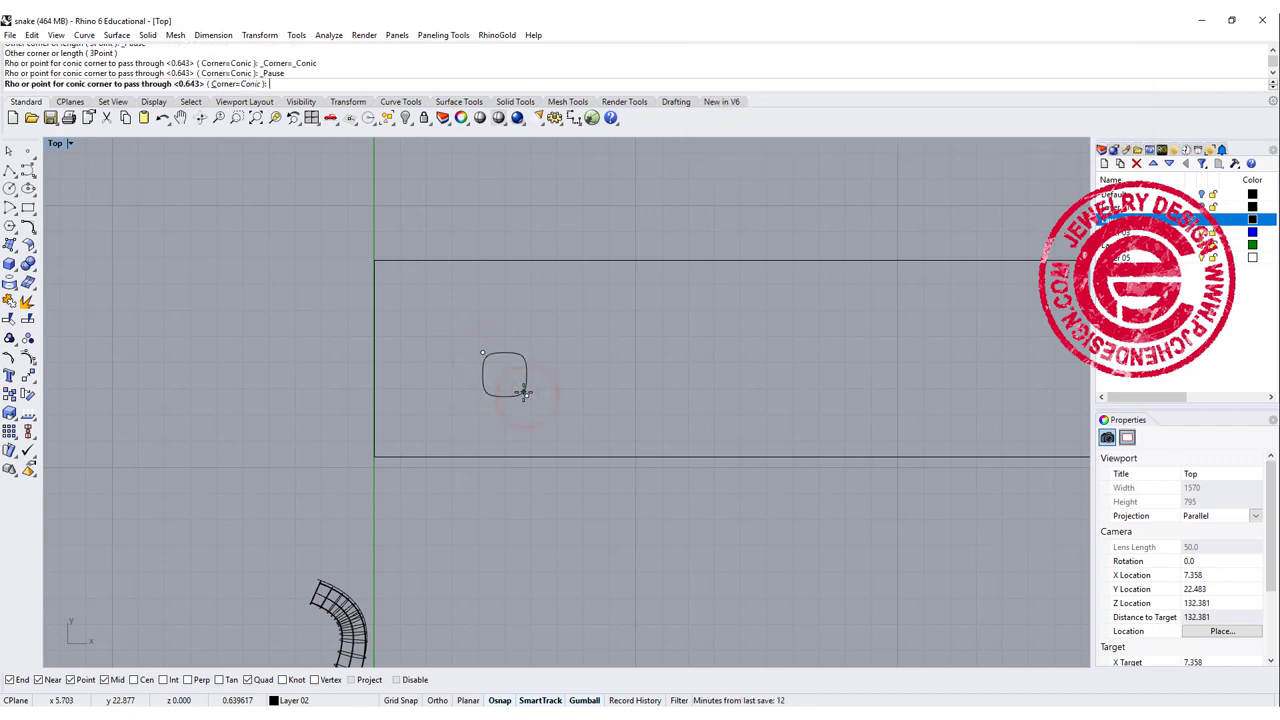
{"action": "scroll", "coordinate": [524, 393], "scroll_direction": "up", "scroll_amount": 5}
{"action": "left_click", "coordinate": [522, 392]}
{"action": "scroll", "coordinate": [524, 379], "scroll_direction": "down", "scroll_amount": 4}
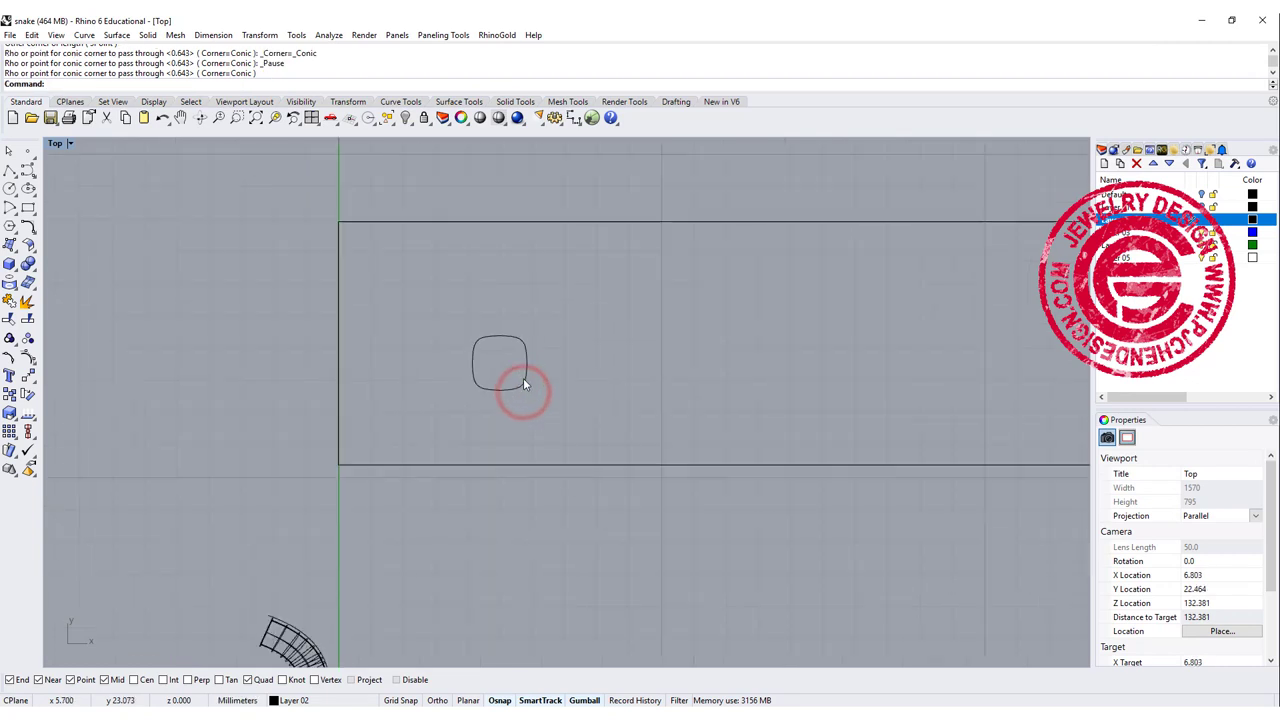
Extrude the rounded square straight down below the construction plane as an open surface with Extrude Curve
{"action": "left_click", "coordinate": [520, 387]}
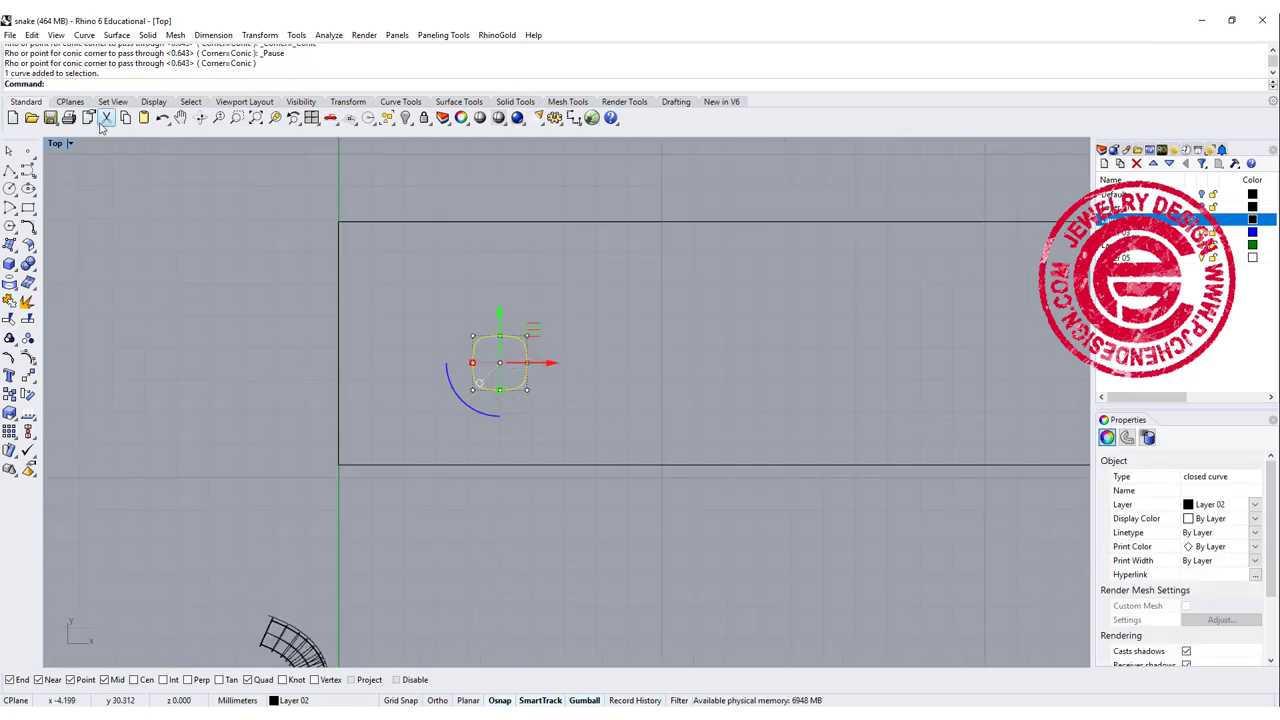
{"action": "double_click", "coordinate": [55, 143]}
{"action": "scroll", "coordinate": [686, 232], "scroll_direction": "up", "scroll_amount": 12}
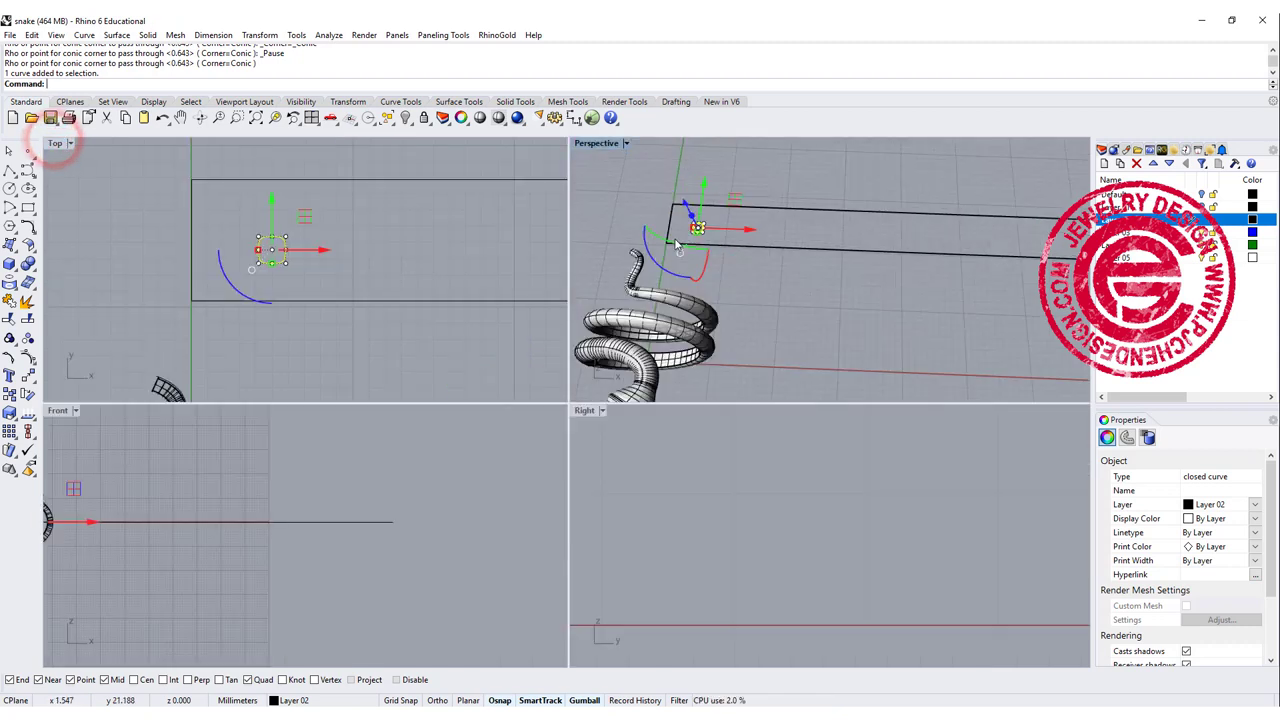
{"action": "left_click", "coordinate": [118, 35]}
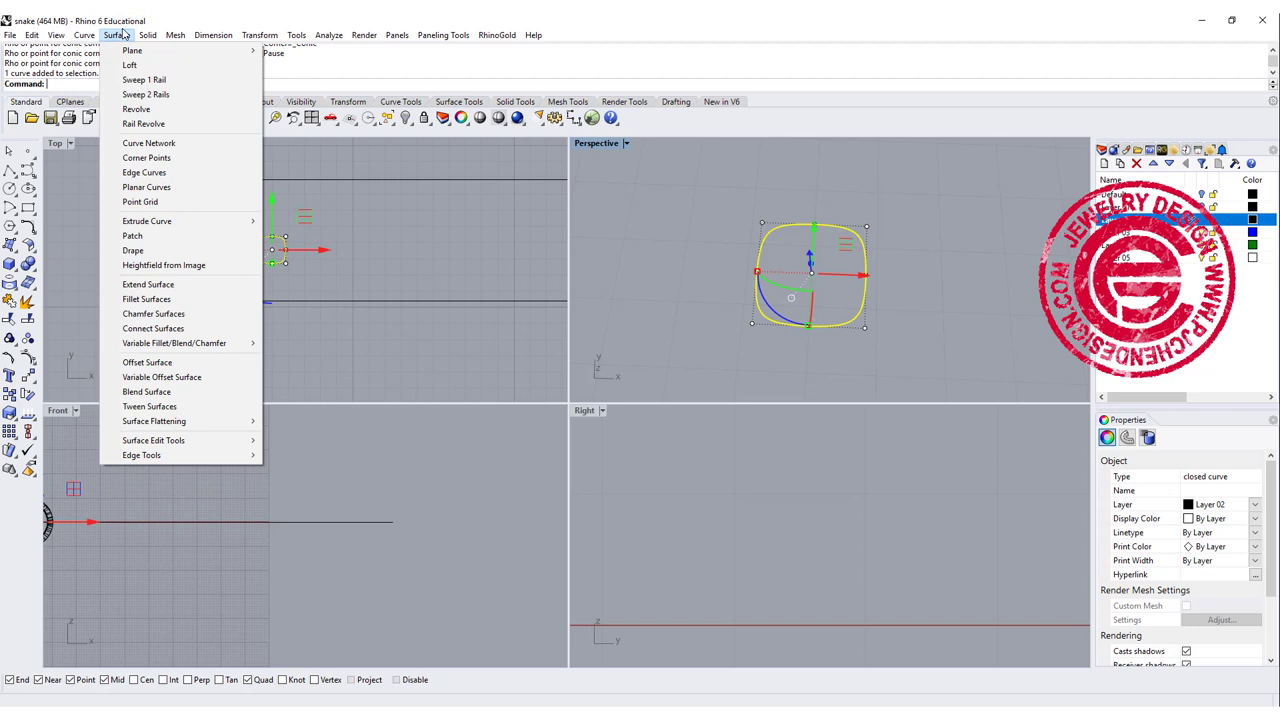
{"action": "left_click", "coordinate": [163, 221]}
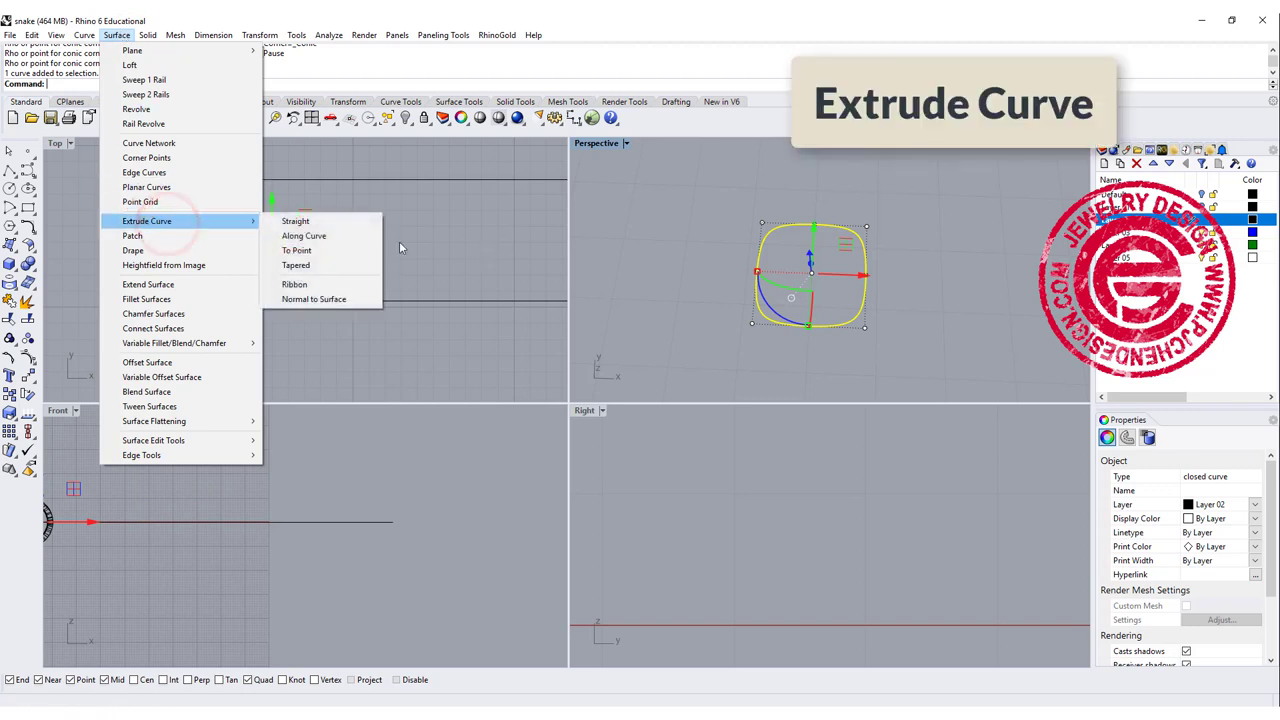
{"action": "left_click", "coordinate": [351, 221]}
{"action": "left_click", "coordinate": [825, 319]}
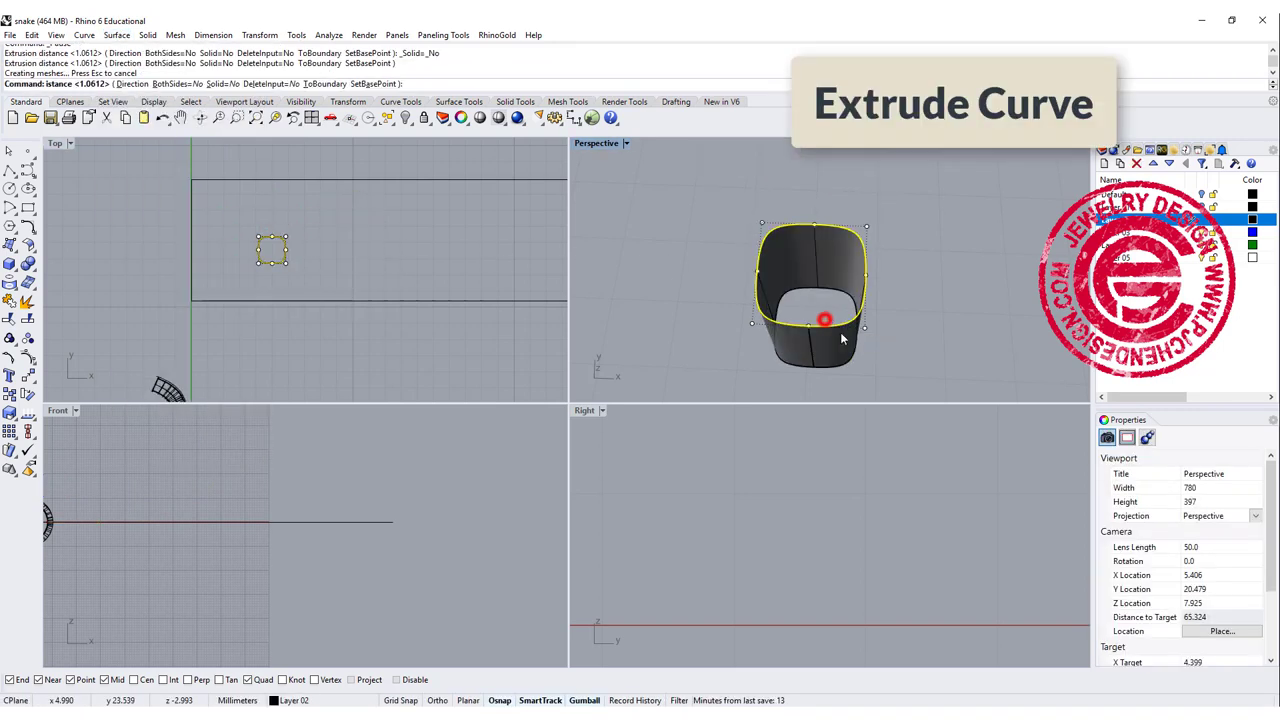
{"action": "scroll", "coordinate": [880, 310], "scroll_direction": "down", "scroll_amount": 8}
{"action": "right_click_drag", "start_coordinate": [886, 307], "coordinate": [818, 286]}
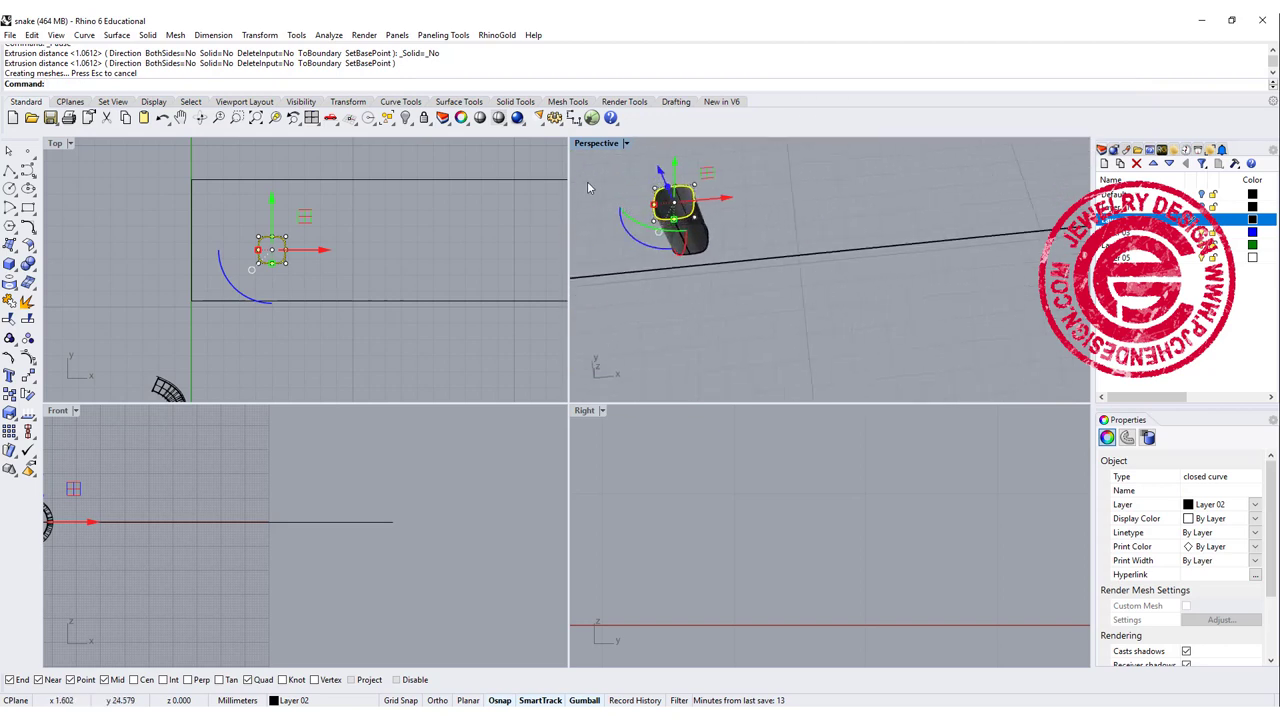
Patch a domed surface across the extrusion's upper edge with 10 U and V spans and adjusted tangency, and delete the extrusion
{"action": "double_click", "coordinate": [598, 143]}
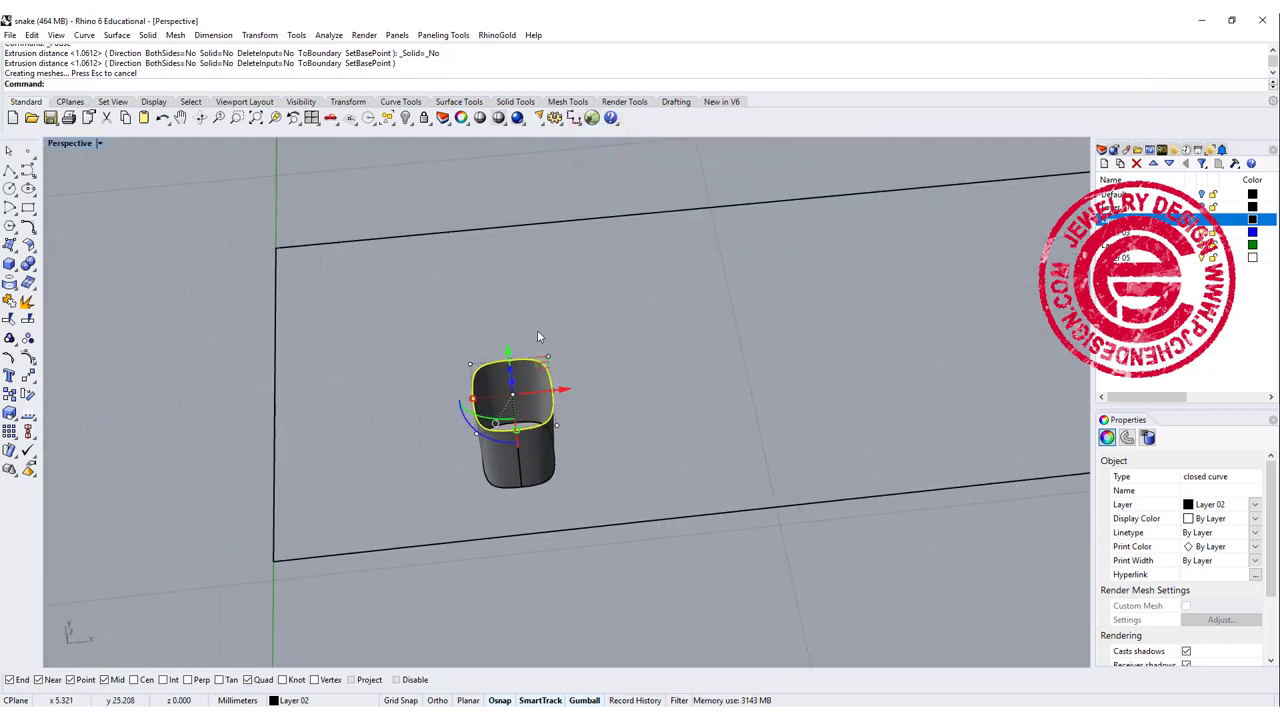
{"action": "left_click", "coordinate": [600, 355]}
{"action": "right_click_drag", "start_coordinate": [553, 395], "coordinate": [549, 391]}
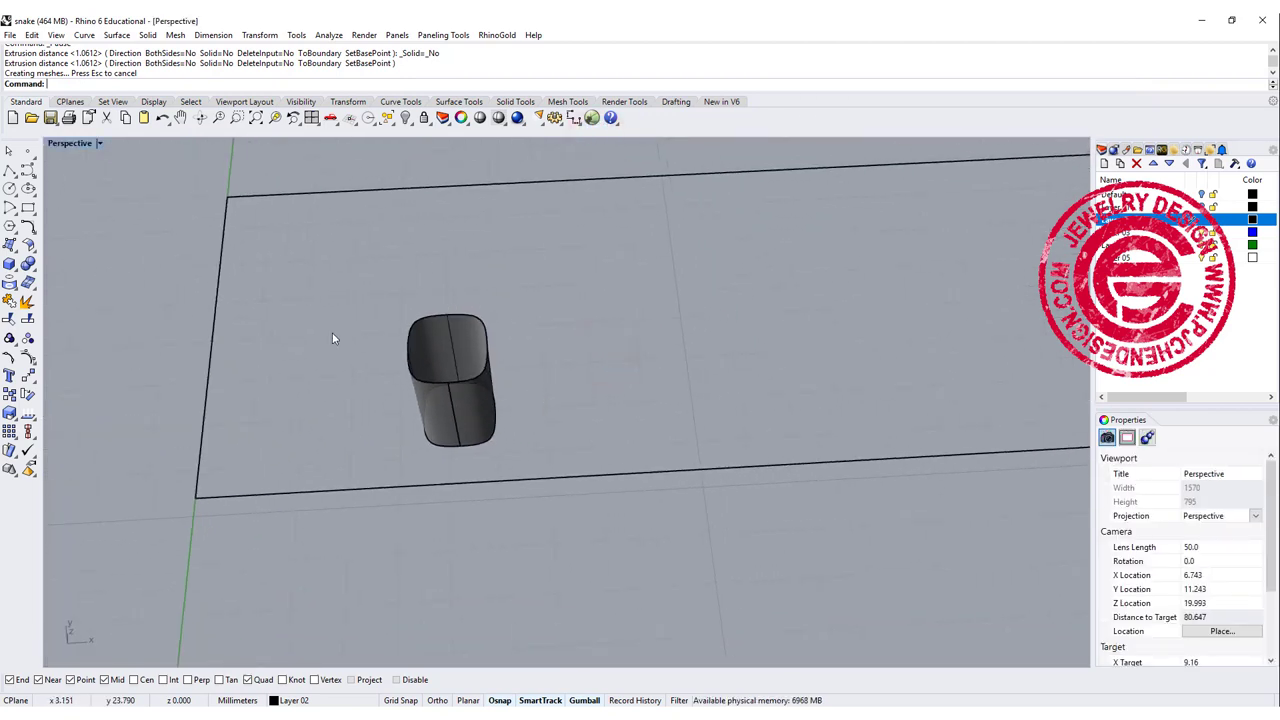
{"action": "left_click", "coordinate": [16, 246]}
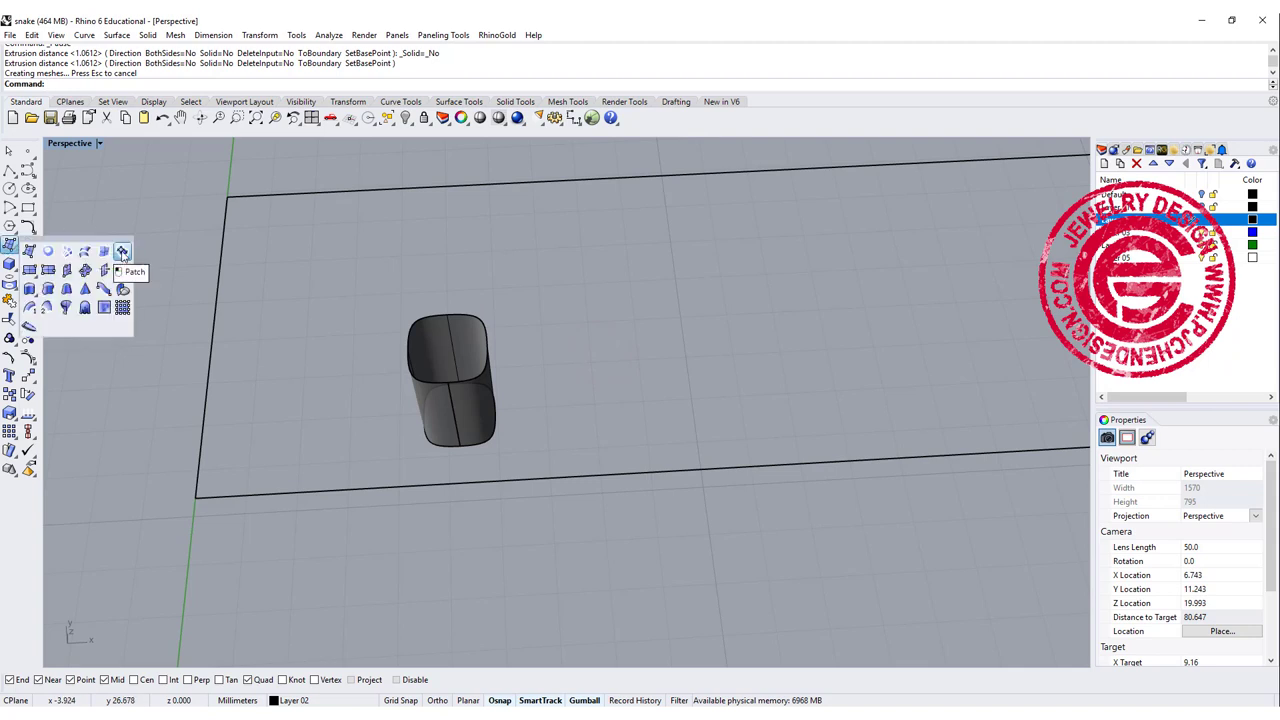
{"action": "left_click", "coordinate": [122, 252]}
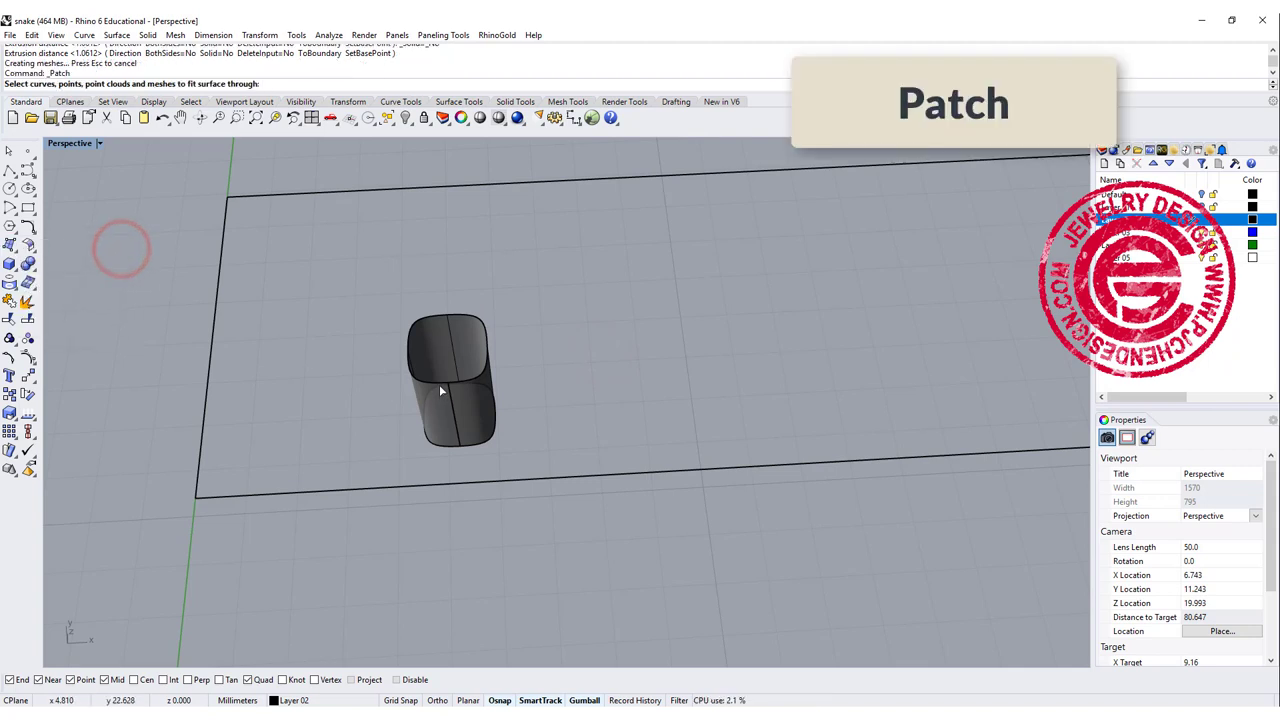
{"action": "left_click", "coordinate": [437, 386]}
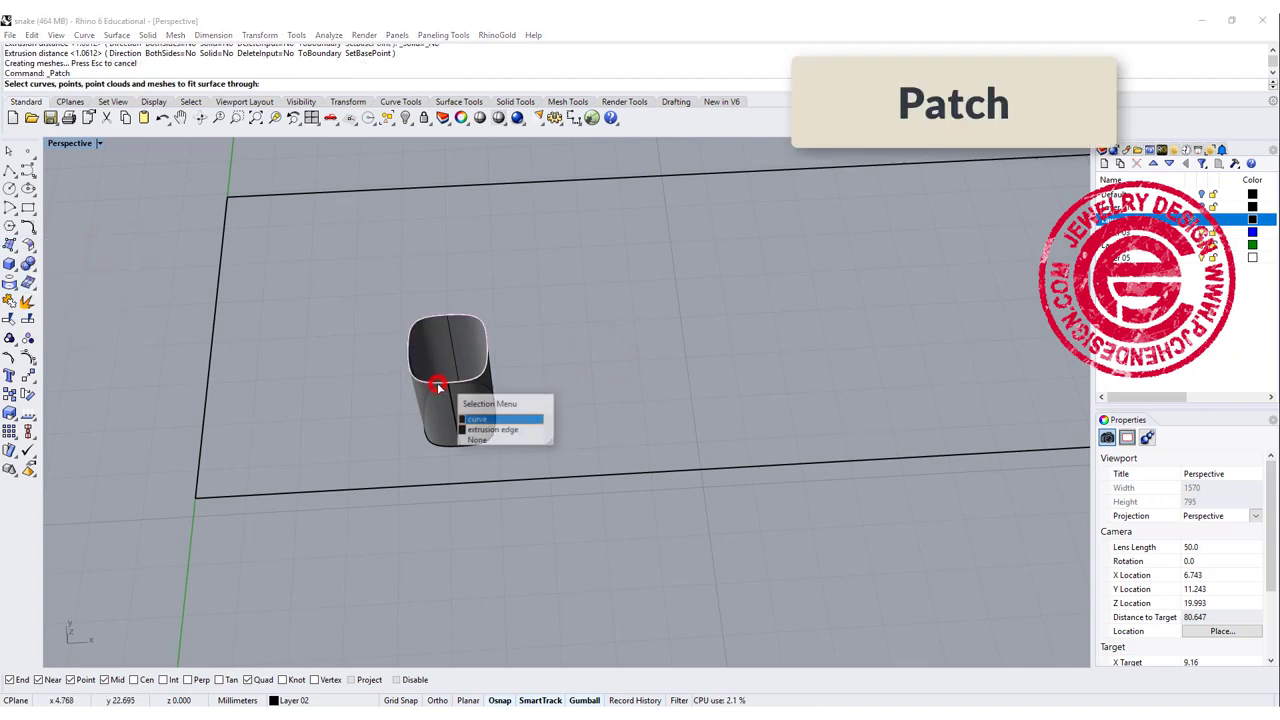
{"action": "left_click", "coordinate": [478, 430]}
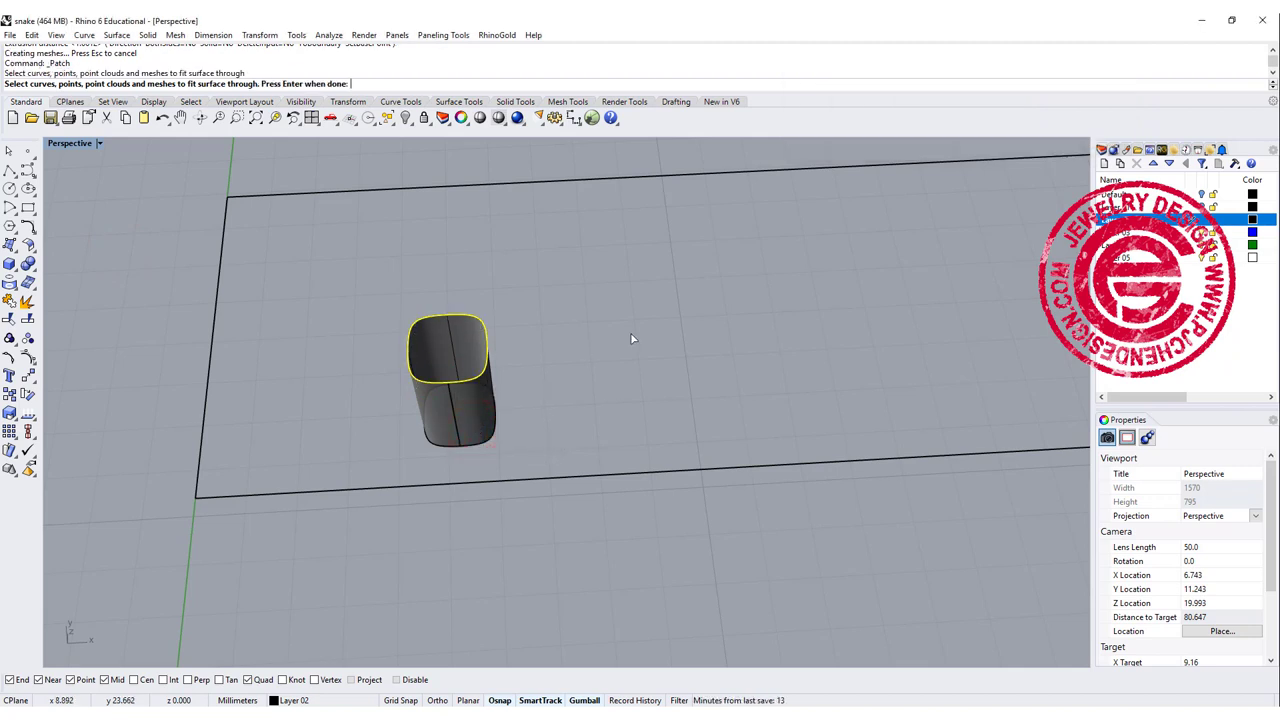
{"action": "key", "text": "Return"}
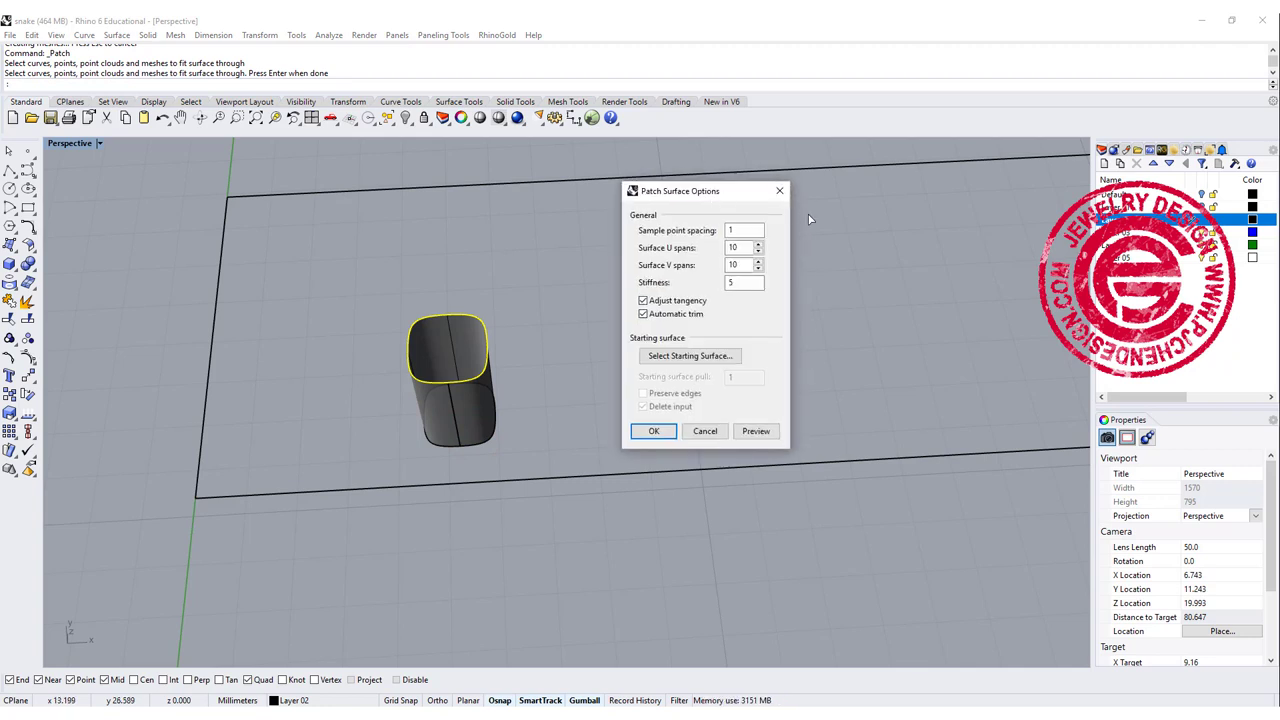
{"action": "left_click", "coordinate": [756, 431]}
{"action": "right_click_drag", "start_coordinate": [540, 330], "coordinate": [474, 307]}
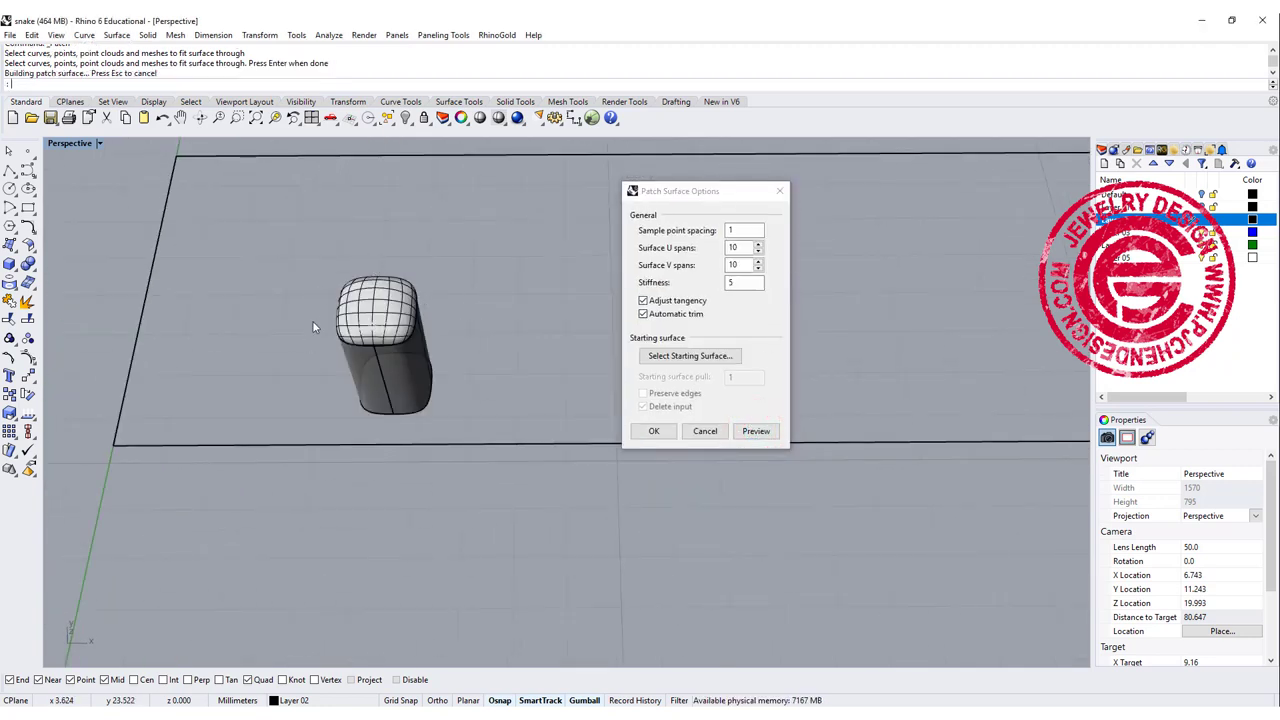
{"action": "left_click", "coordinate": [654, 431]}
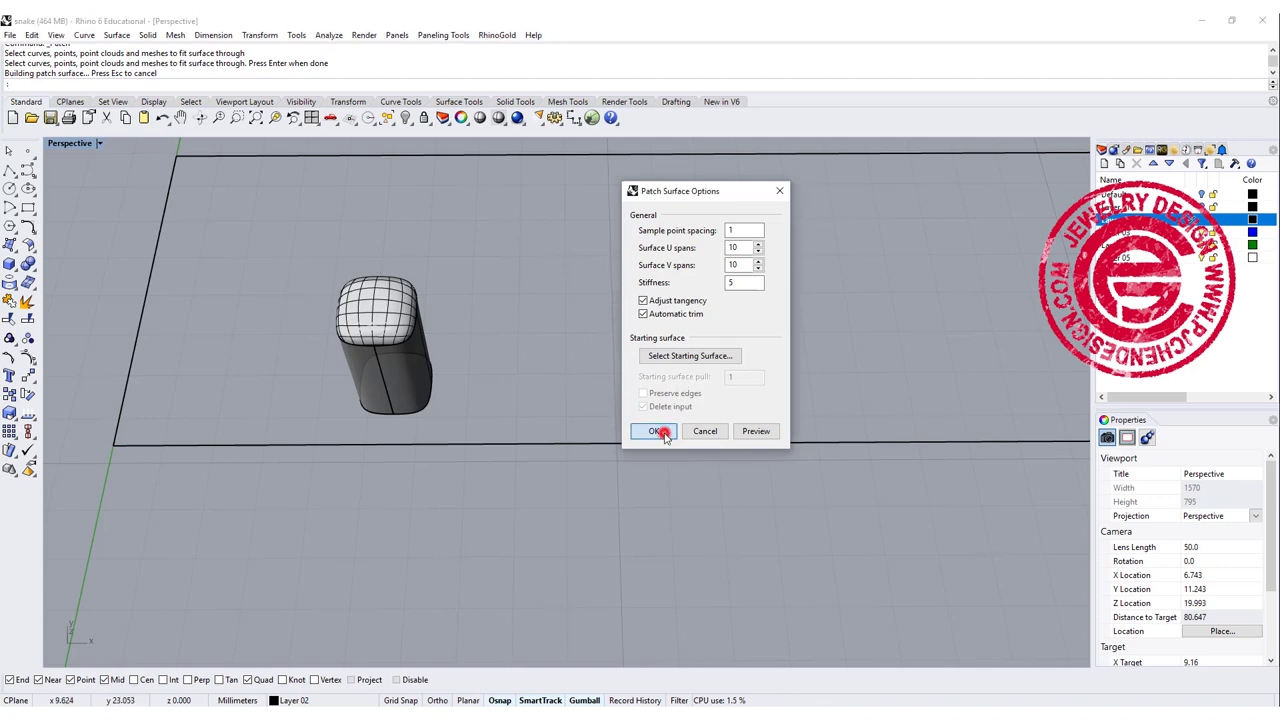
{"action": "left_click", "coordinate": [431, 385]}
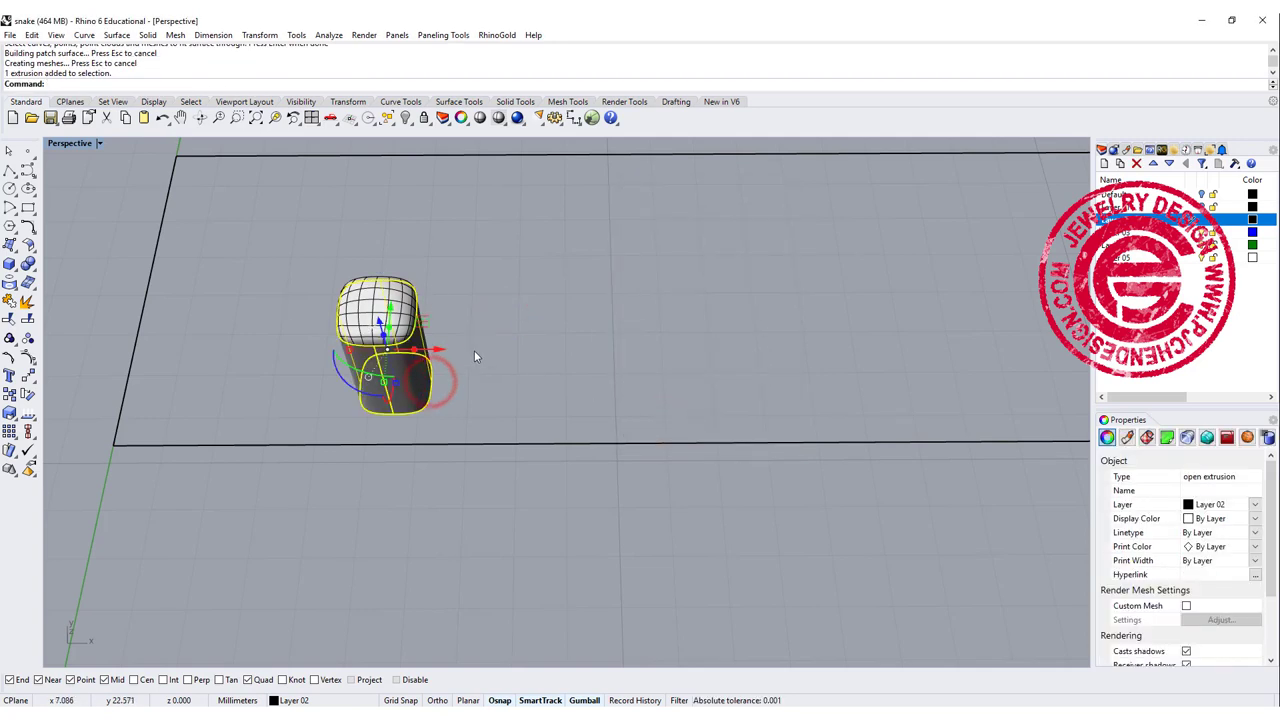
{"action": "key", "text": "Delete"}
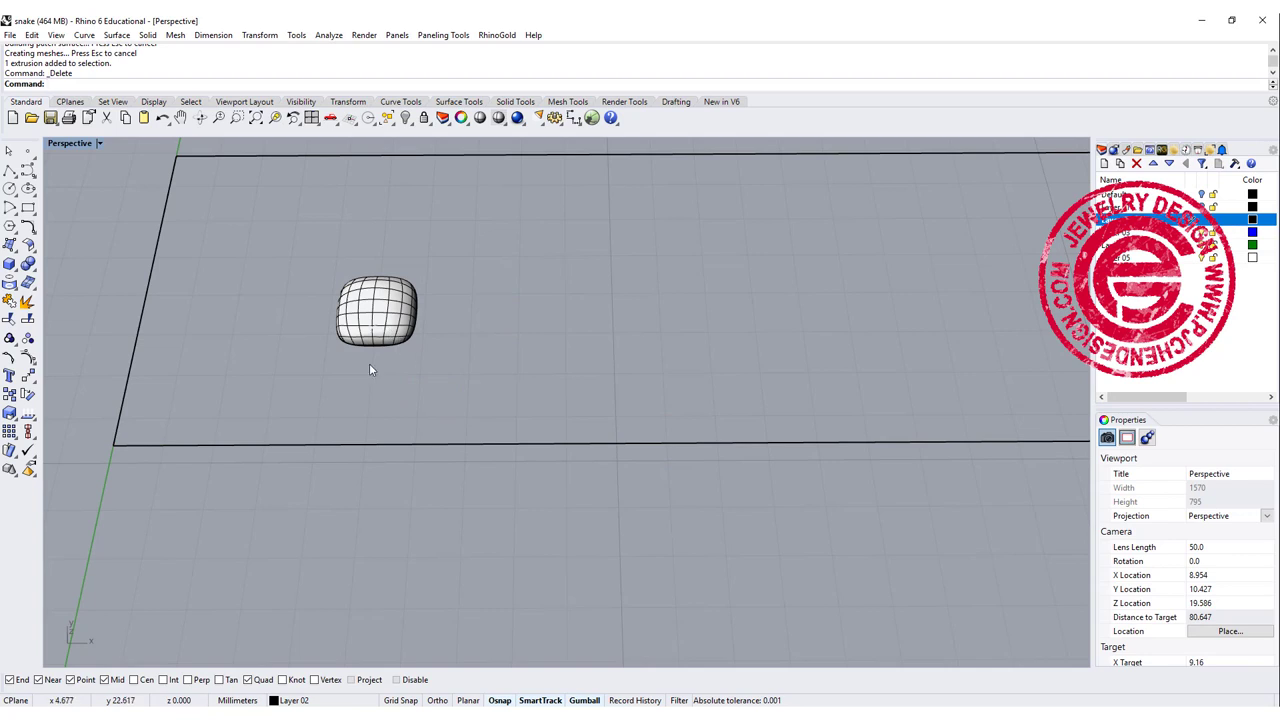
Rotate the domed scale surface 45 degrees in the Top view so it forms a diamond
{"action": "left_click", "coordinate": [390, 328]}
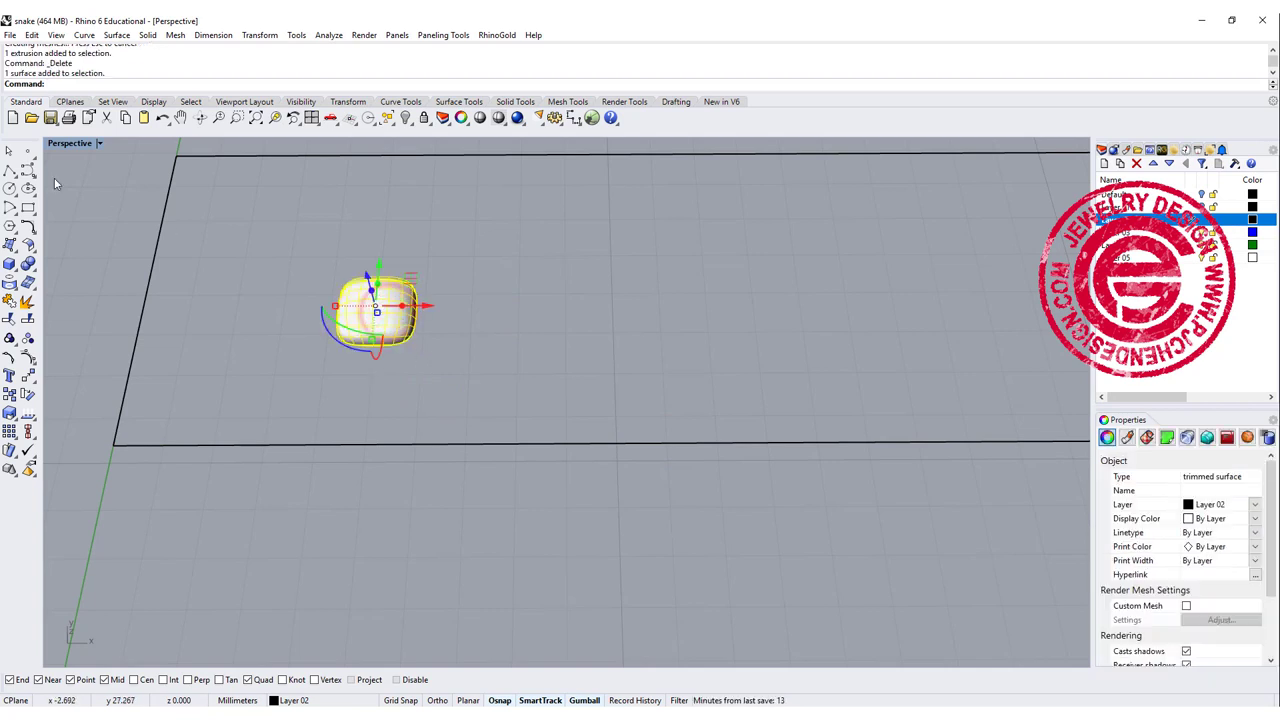
{"action": "double_click", "coordinate": [66, 141]}
{"action": "double_click", "coordinate": [57, 141]}
{"action": "scroll", "coordinate": [530, 376], "scroll_direction": "up", "scroll_amount": 6}
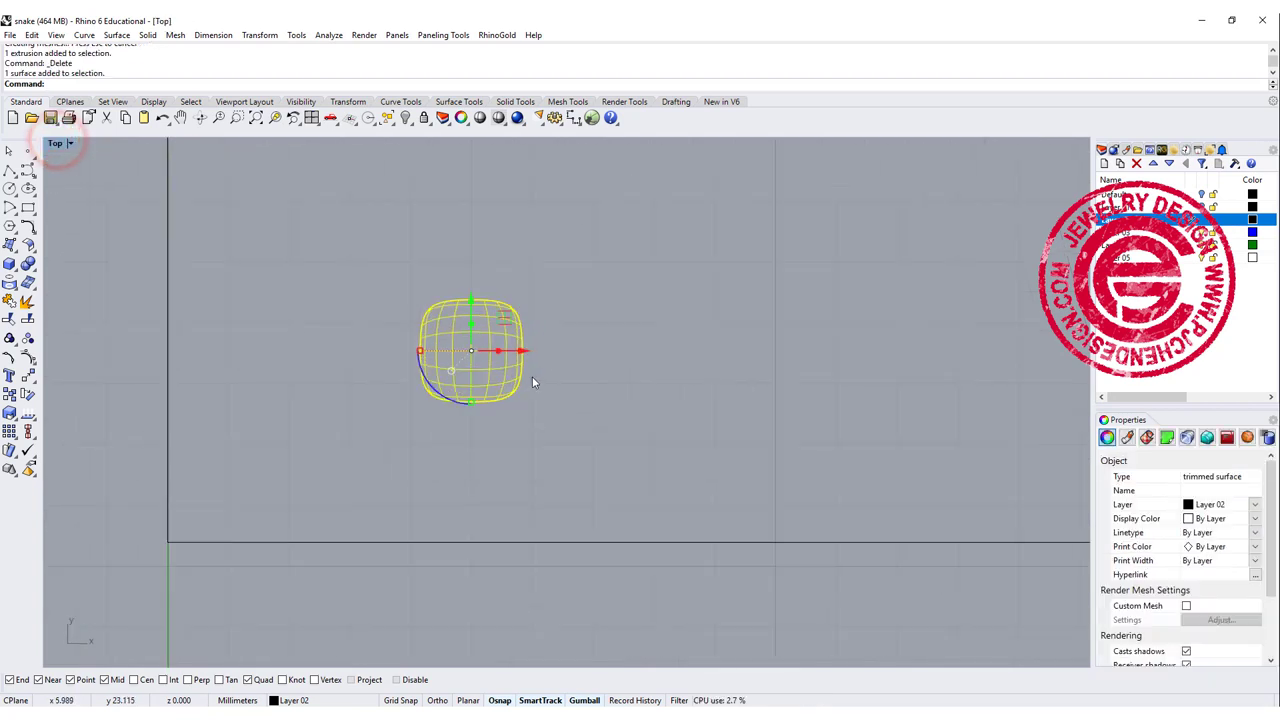
{"action": "right_click_drag", "start_coordinate": [551, 394], "coordinate": [574, 415]}
{"action": "left_click_drag", "start_coordinate": [459, 418], "coordinate": [421, 450]}
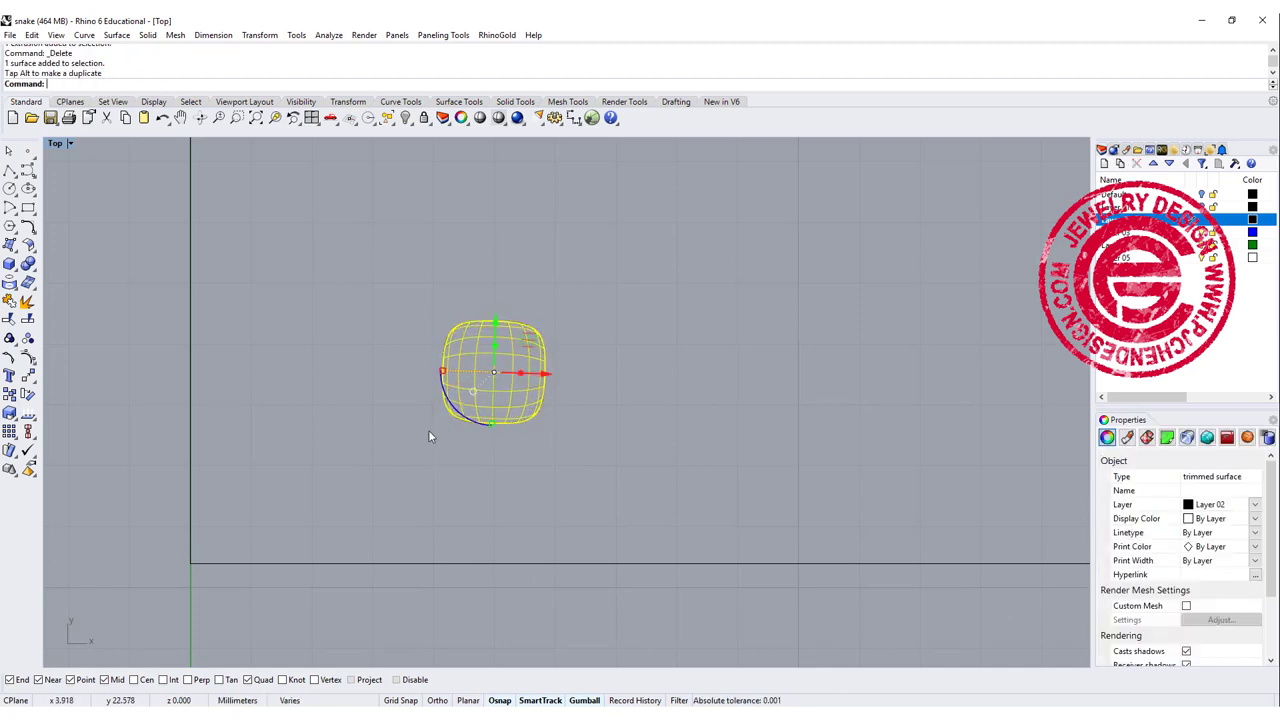
{"action": "key", "text": "ctrl+z"}
{"action": "left_click", "coordinate": [460, 416]}
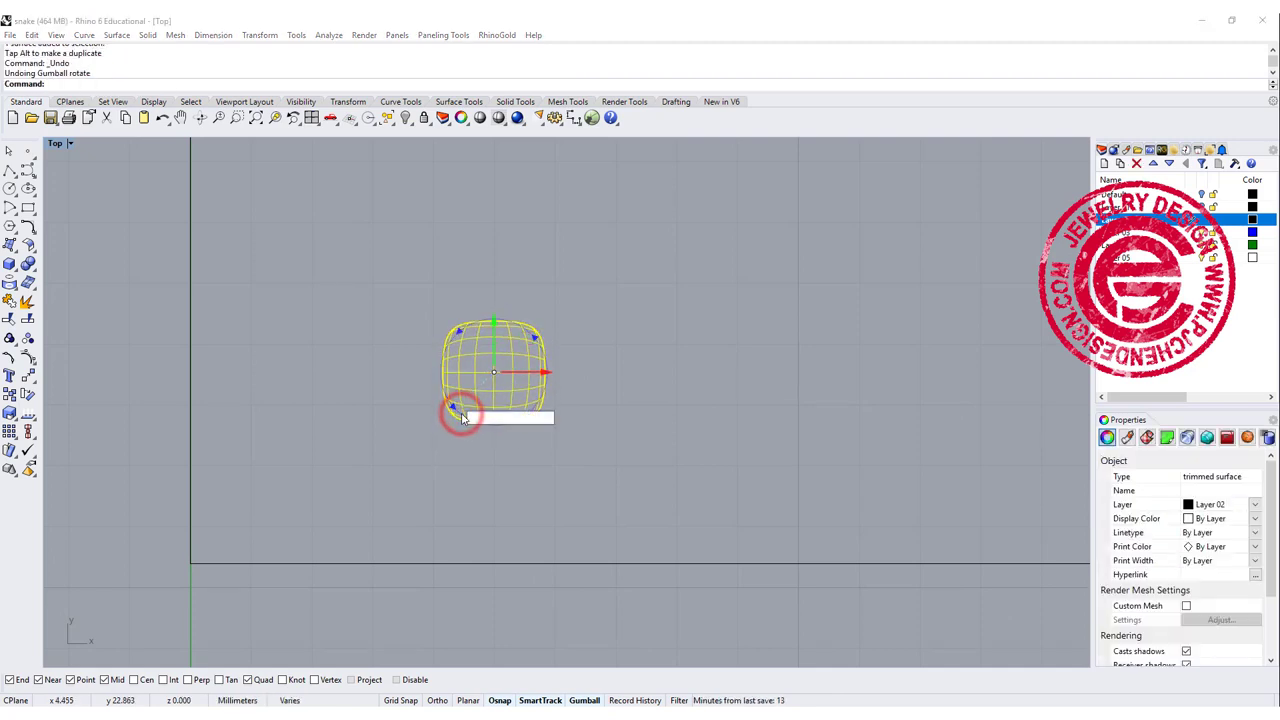
{"action": "type", "text": "45"}
{"action": "key", "text": "Return"}
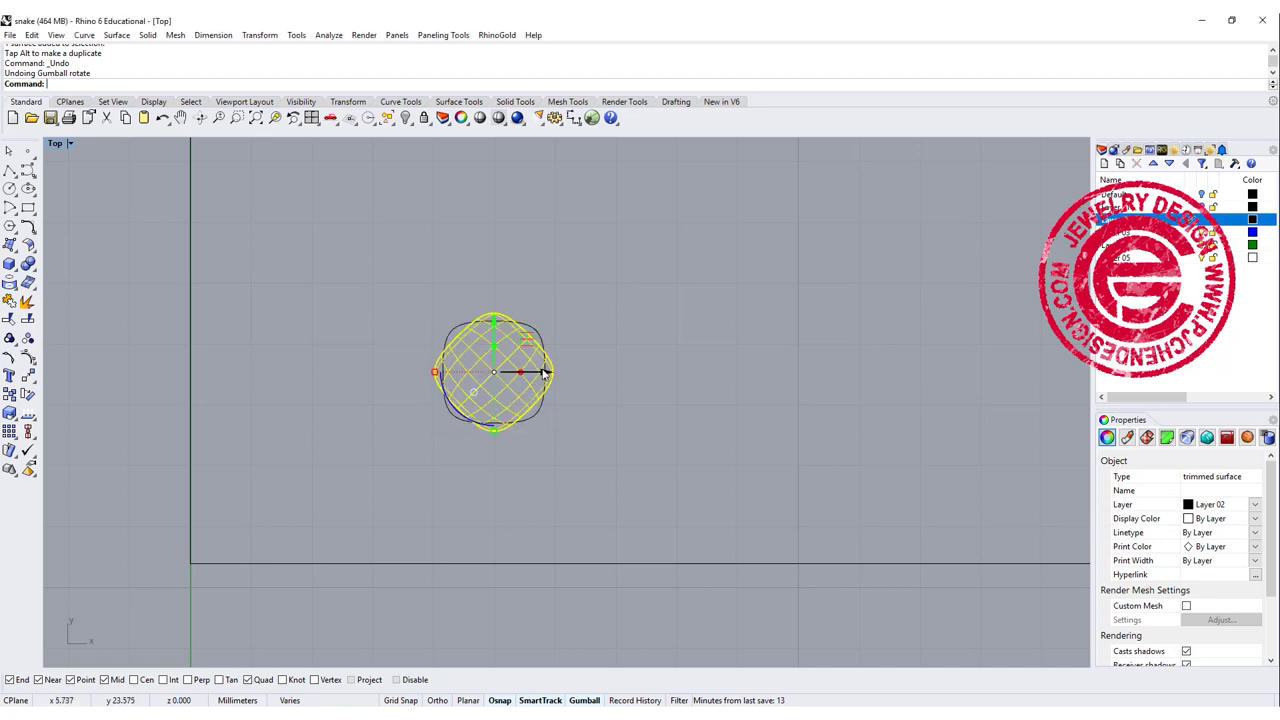
Move the diamond scale along X clear of the rounded-square curve and delete that curve
{"action": "left_click_drag", "start_coordinate": [543, 372], "coordinate": [675, 372]}
{"action": "left_click", "coordinate": [660, 477]}
{"action": "left_click", "coordinate": [529, 444]}
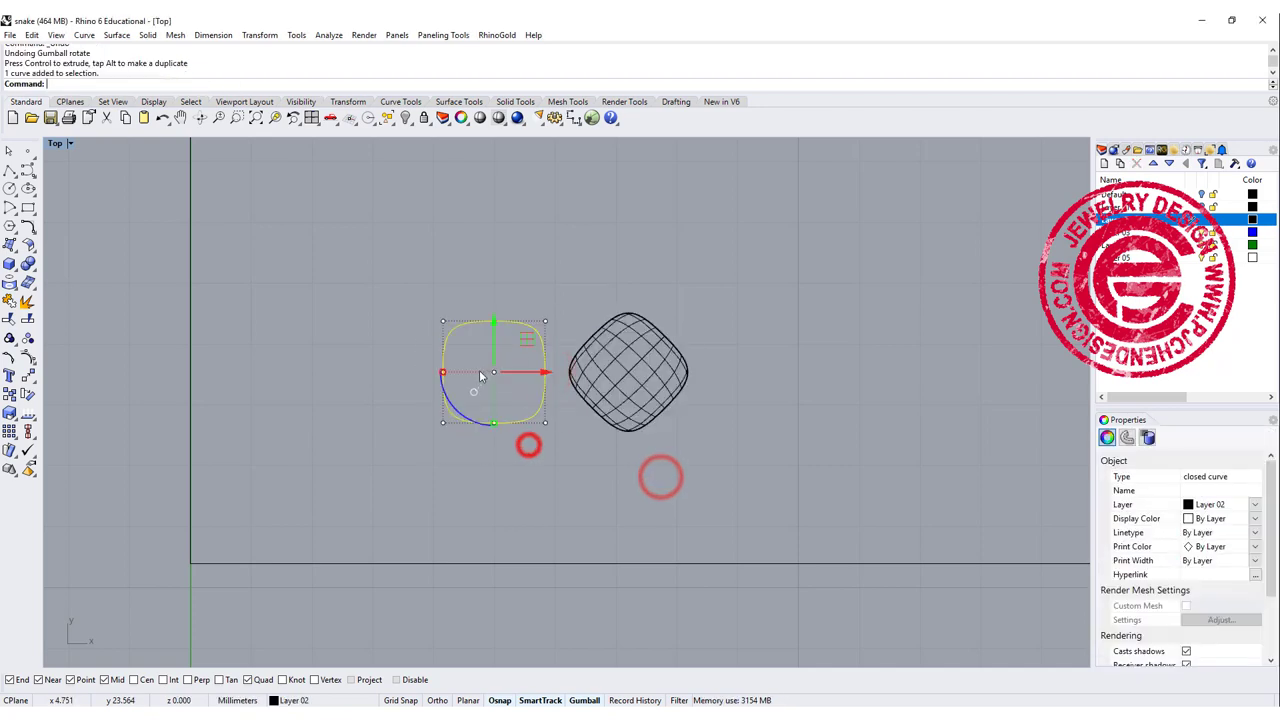
{"action": "key", "text": "Delete"}
{"action": "right_click_drag", "start_coordinate": [549, 380], "coordinate": [406, 370]}
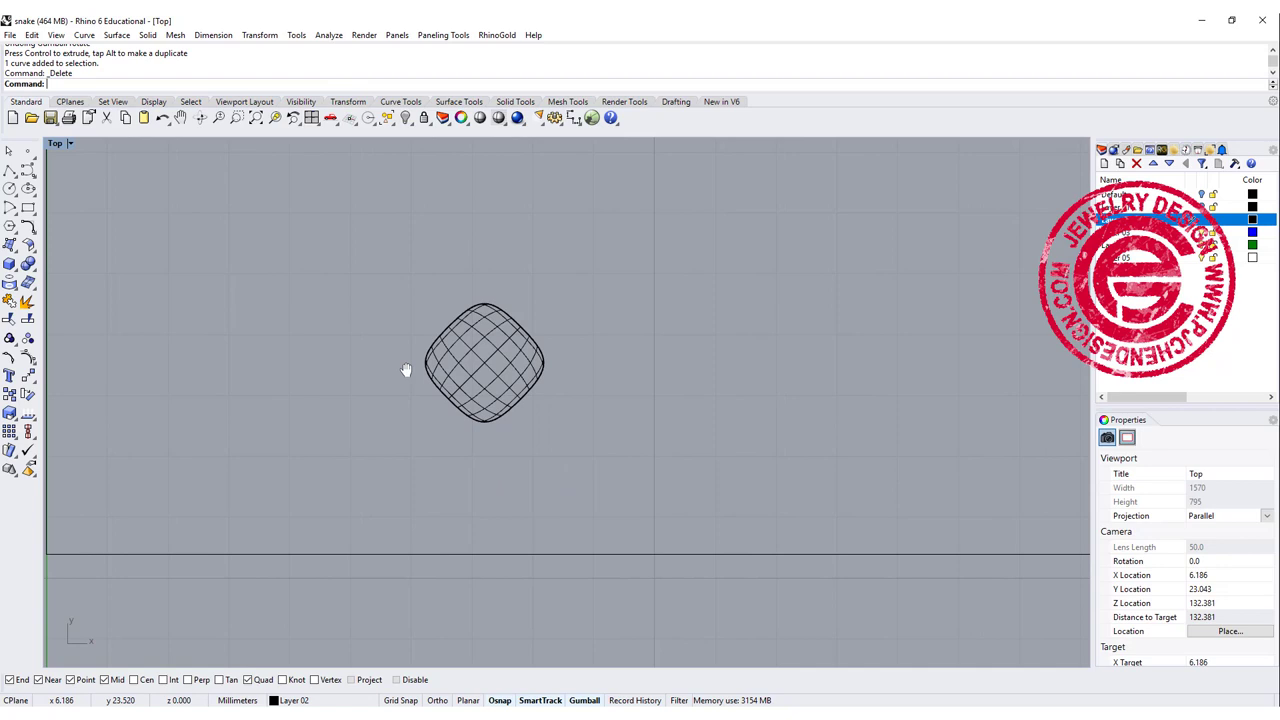
Linear-array the diamond scale into 5 items along the Y direction, about 1.7 mm apart so neighbouring tips overlap slightly
{"action": "left_click", "coordinate": [460, 366]}
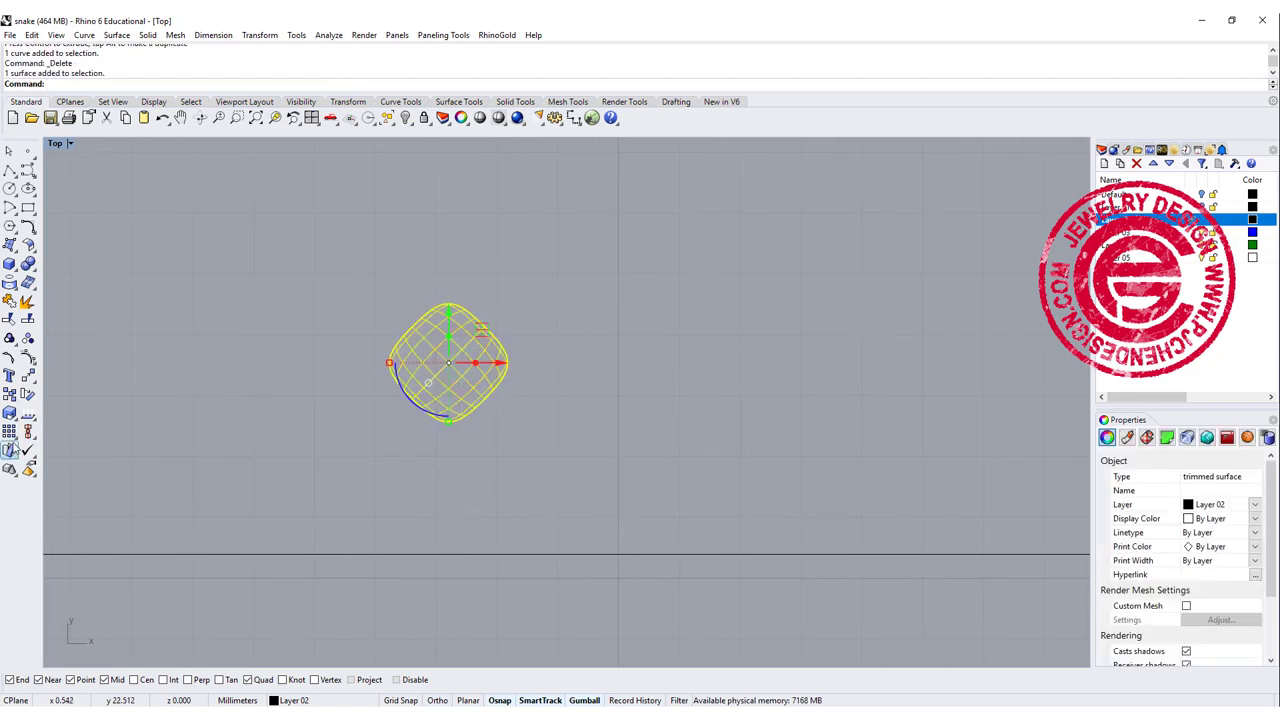
{"action": "left_click", "coordinate": [27, 432]}
{"action": "left_click", "coordinate": [116, 436]}
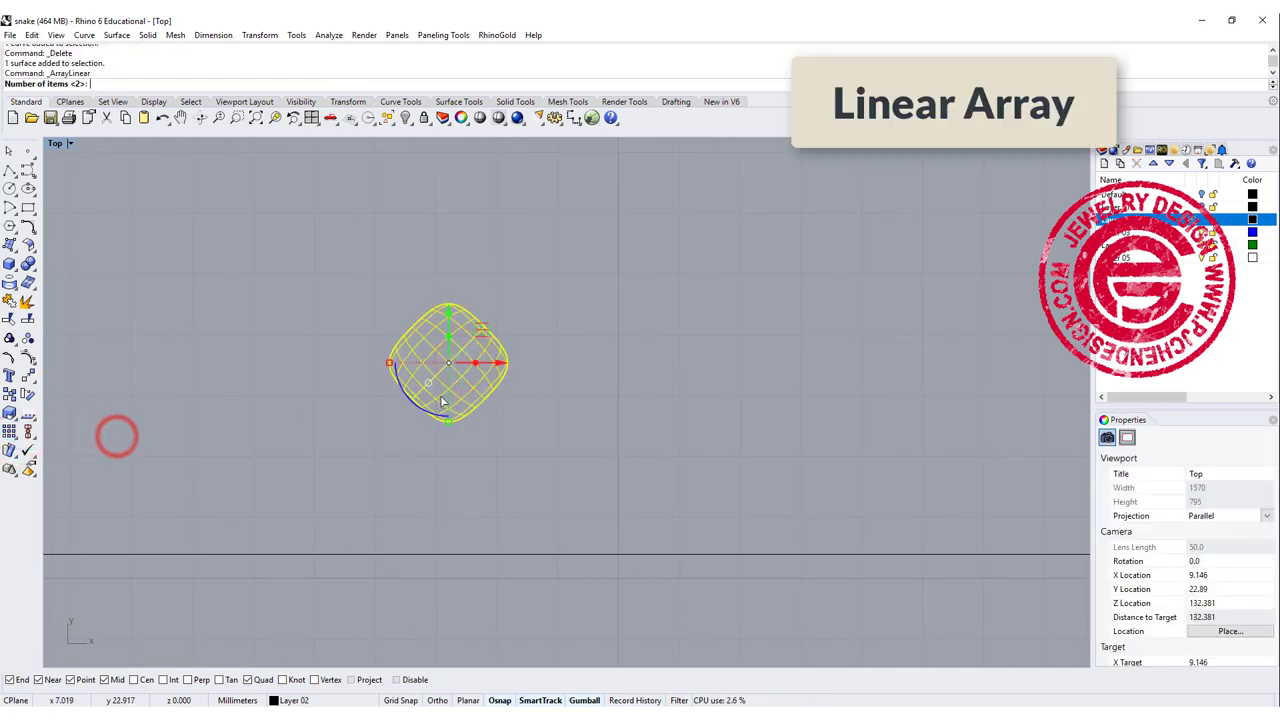
{"action": "scroll", "coordinate": [447, 395], "scroll_direction": "down", "scroll_amount": 3}
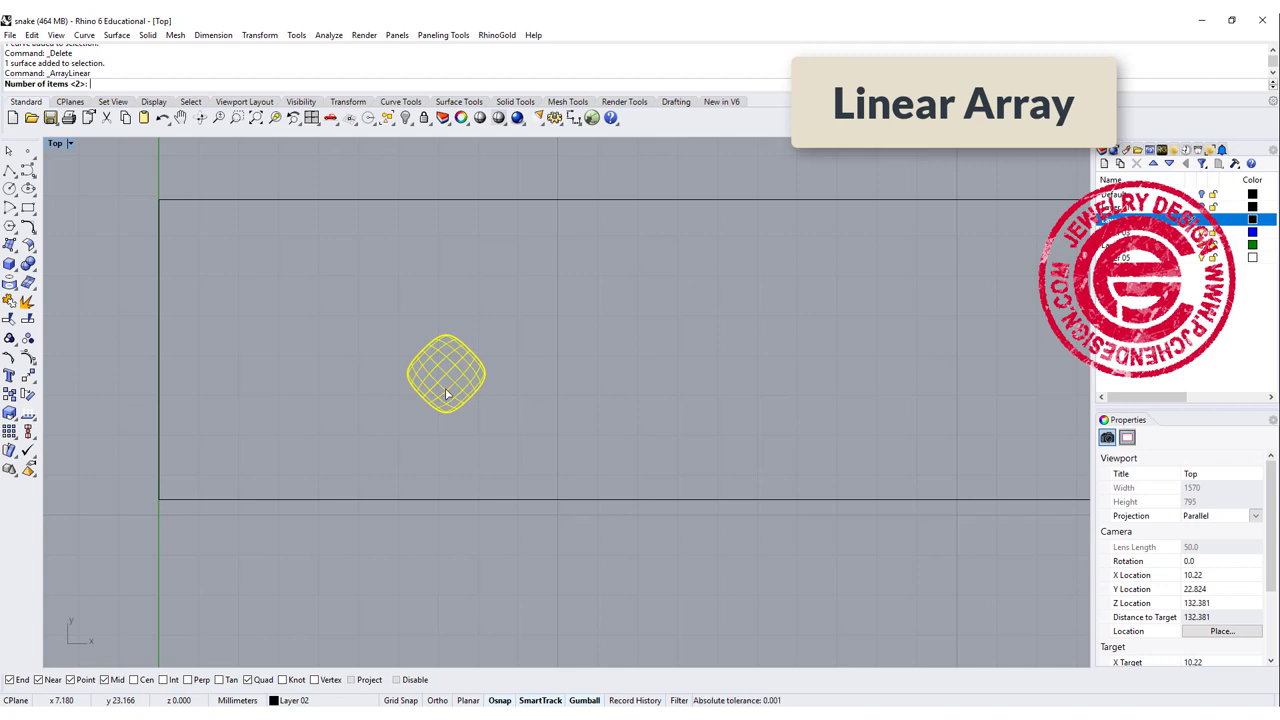
{"action": "type", "text": "5"}
{"action": "key", "text": "Return"}
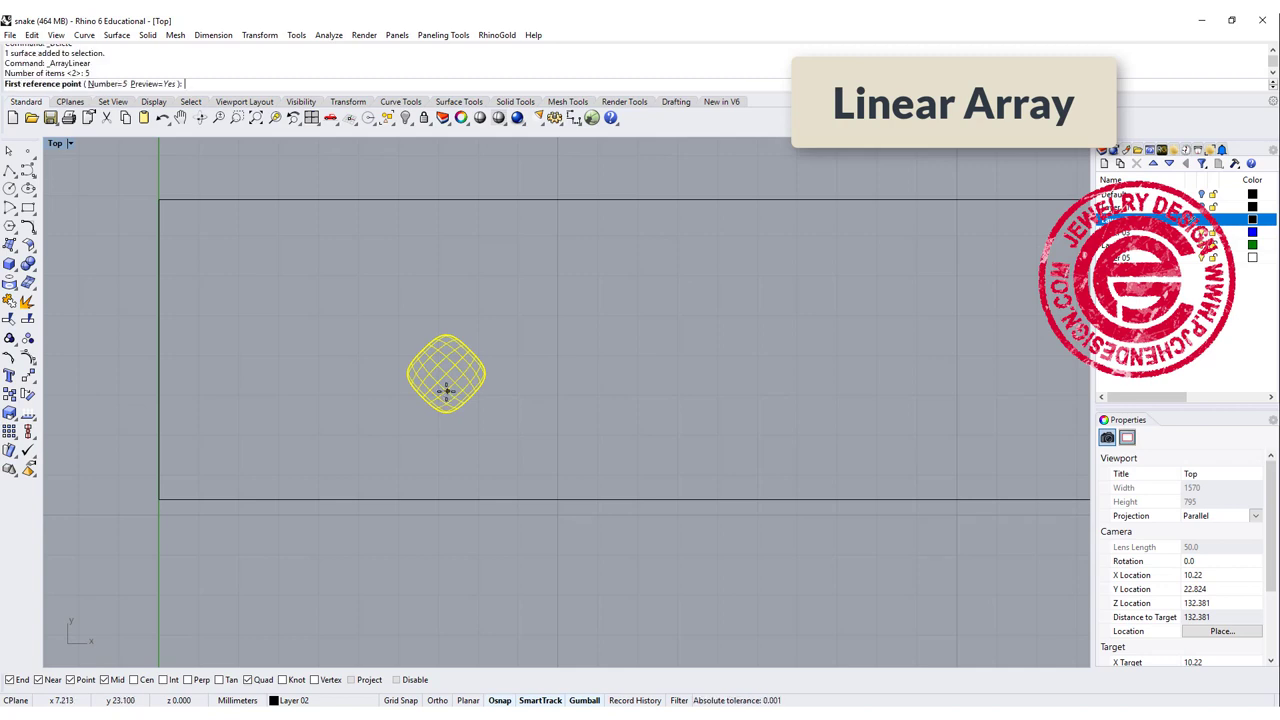
{"action": "left_click", "coordinate": [445, 391]}
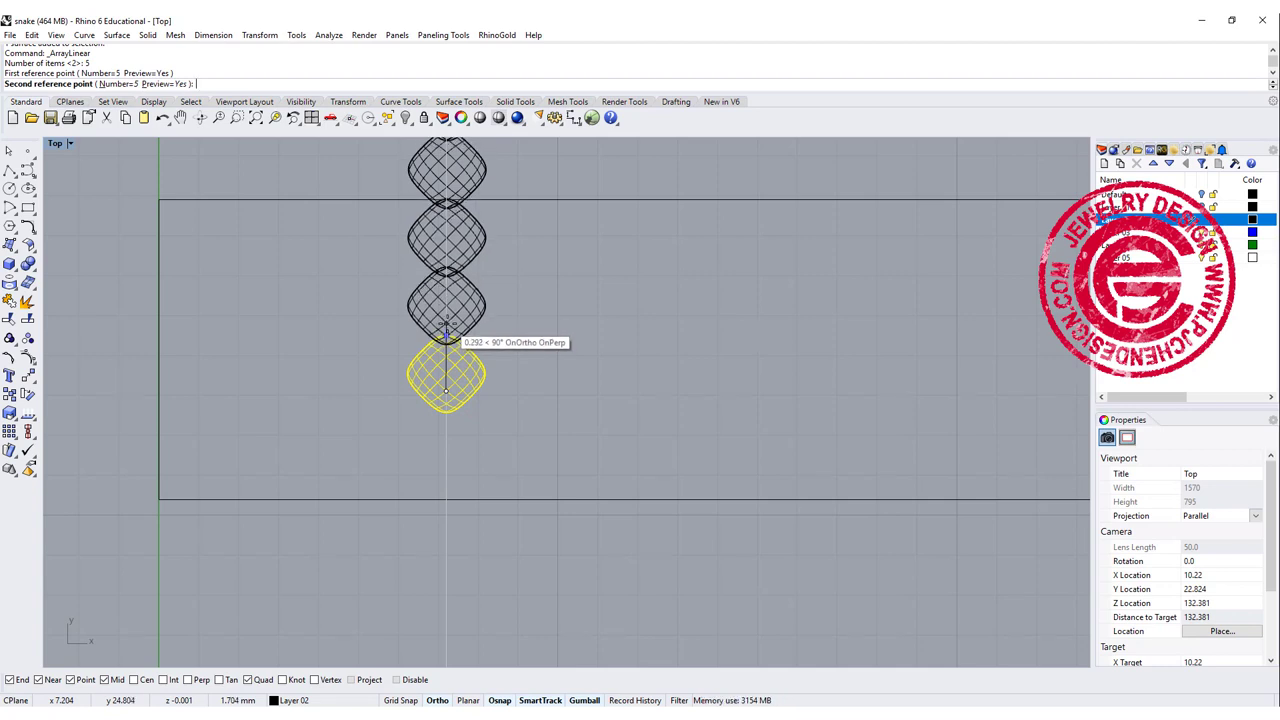
{"action": "left_click", "coordinate": [447, 323]}
Group the five arrayed scales into one column
{"action": "scroll", "coordinate": [480, 345], "scroll_direction": "down", "scroll_amount": 8}
{"action": "left_click_drag", "start_coordinate": [394, 206], "coordinate": [515, 400]}
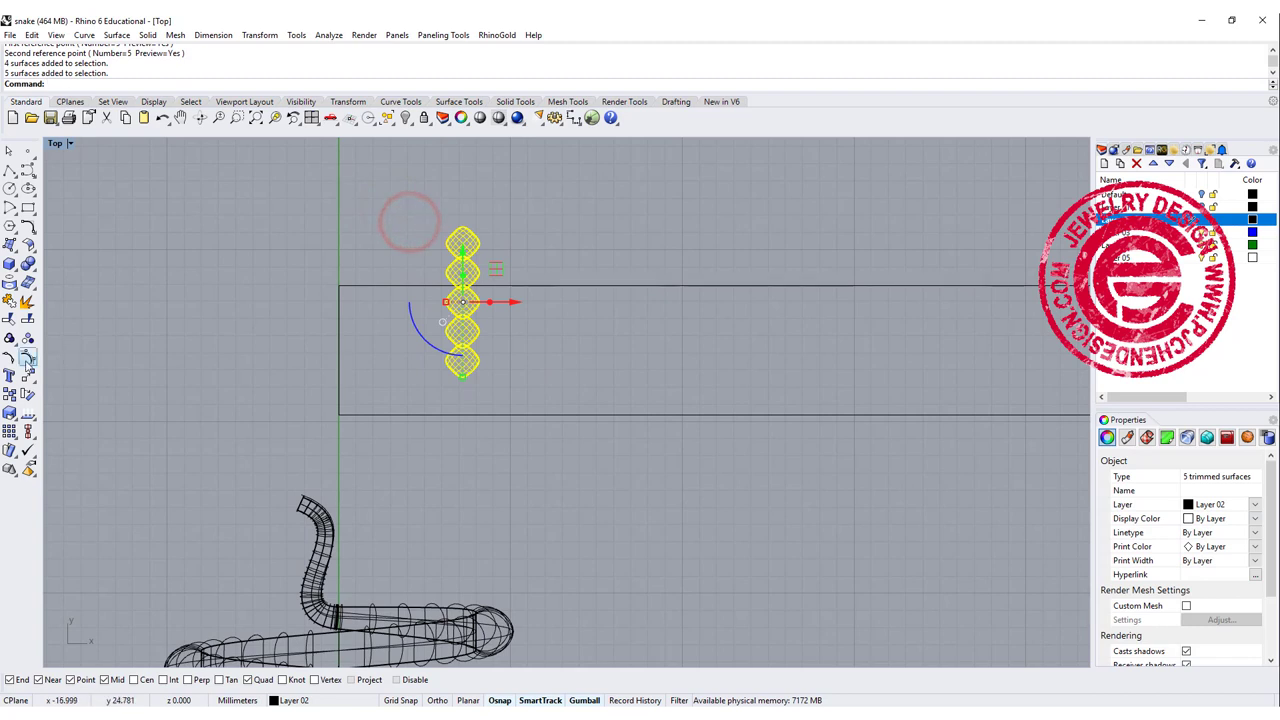
{"action": "left_click", "coordinate": [9, 338]}
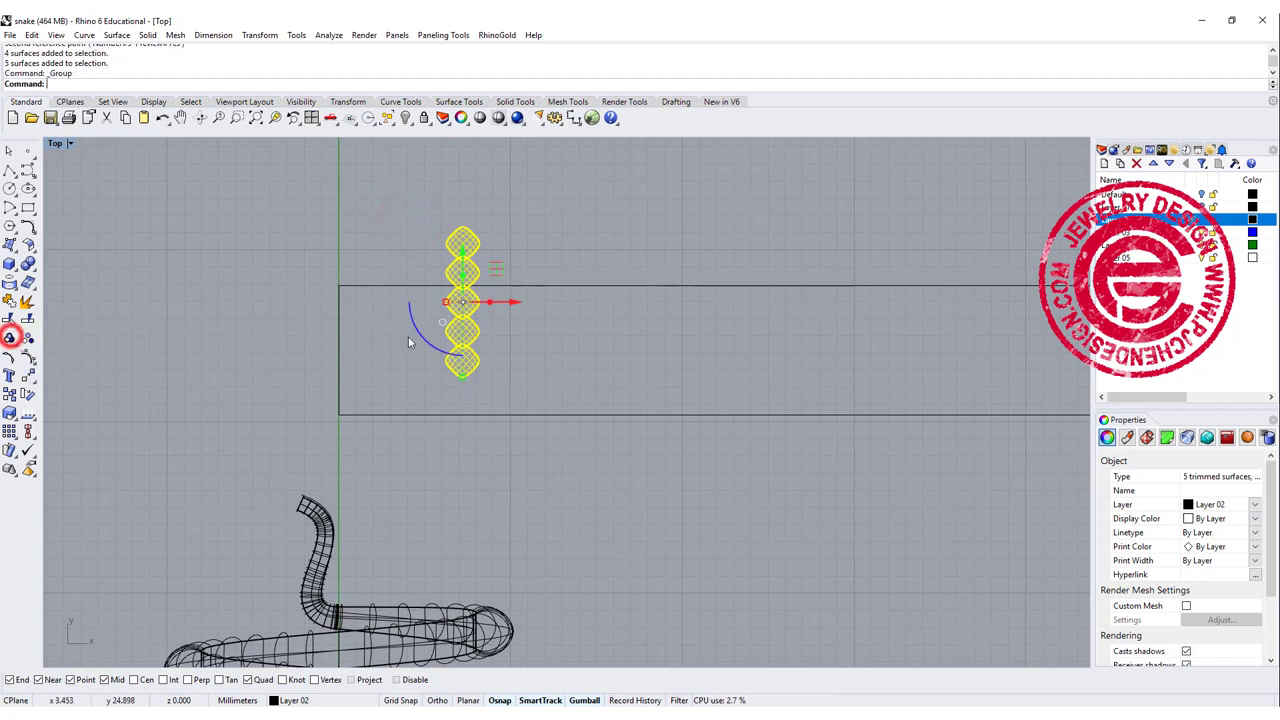
Align the scale column with the UV rectangle by horizontal centers, placing it on the midpoint of the rectangle's short edge
{"action": "left_click", "coordinate": [338, 344], "text": "shift"}
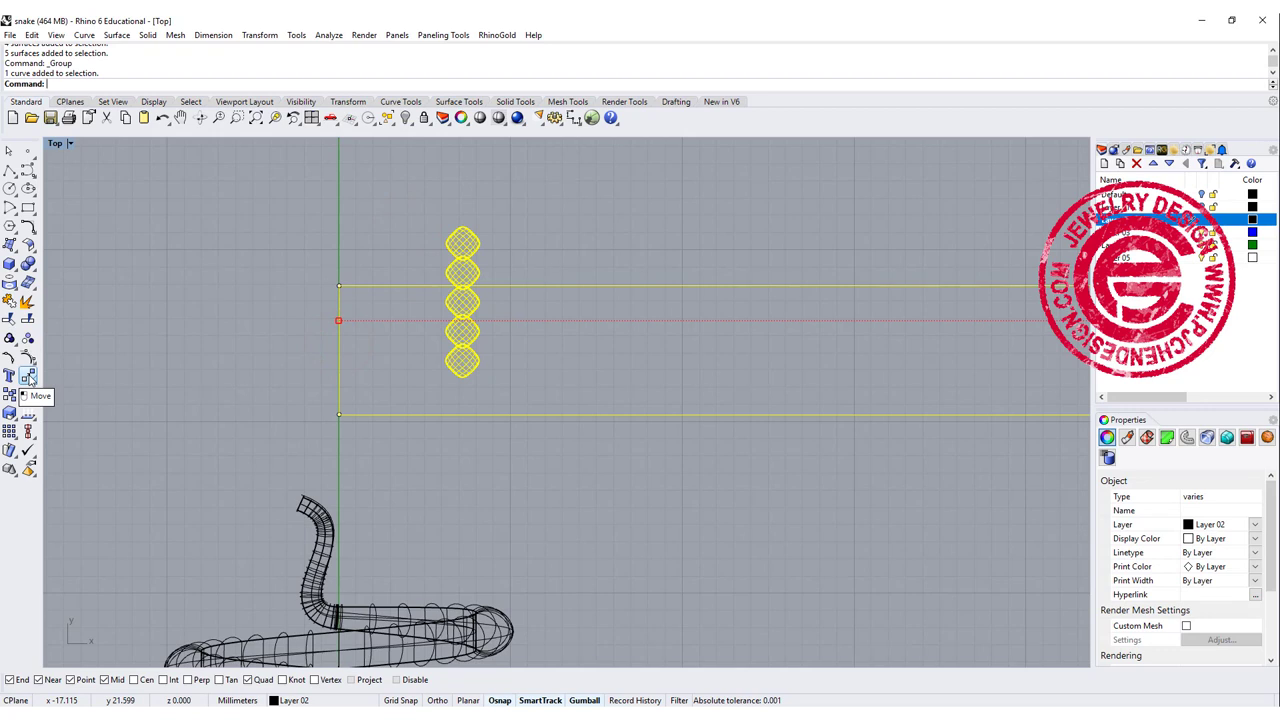
{"action": "left_click", "coordinate": [30, 433]}
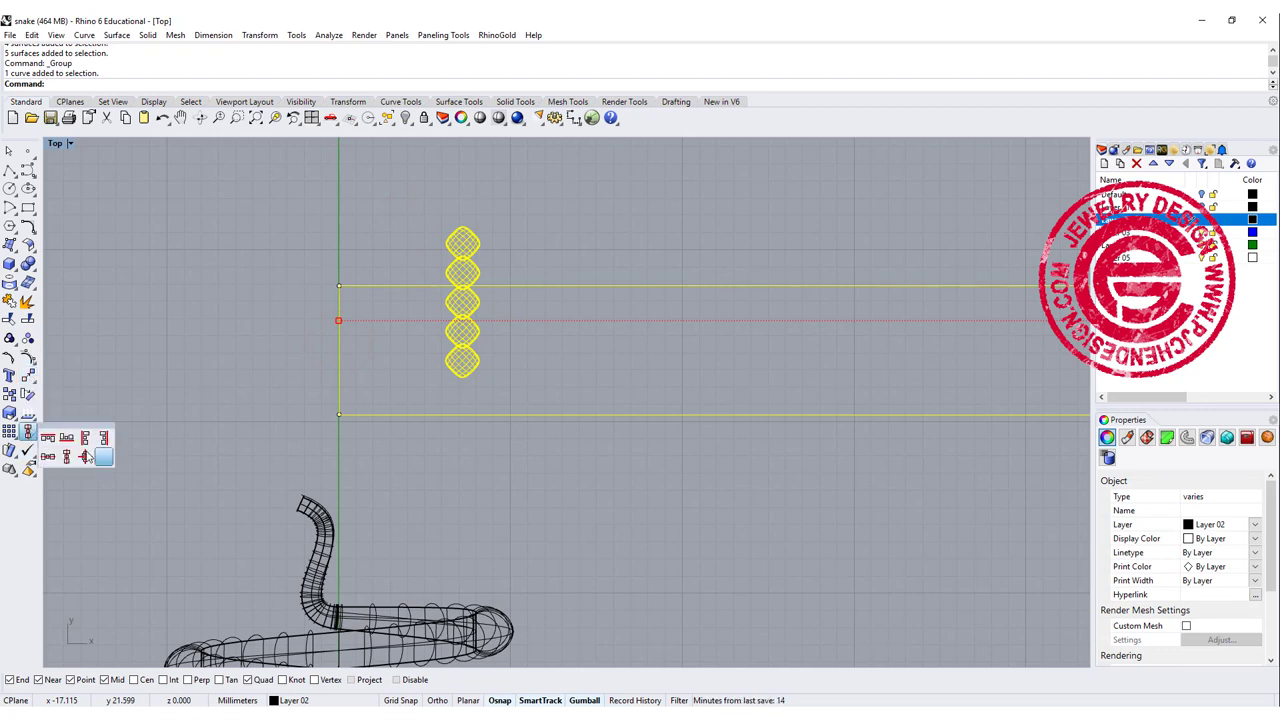
{"action": "left_click", "coordinate": [49, 457]}
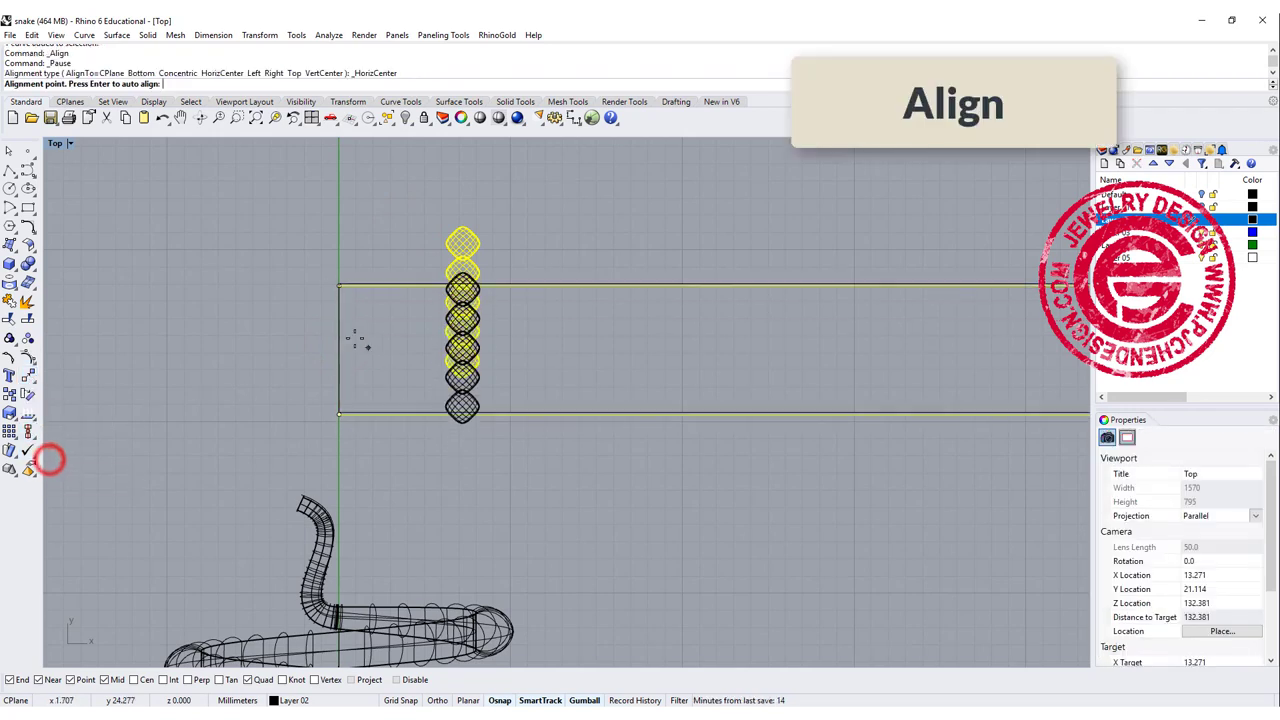
{"action": "left_click", "coordinate": [333, 350]}
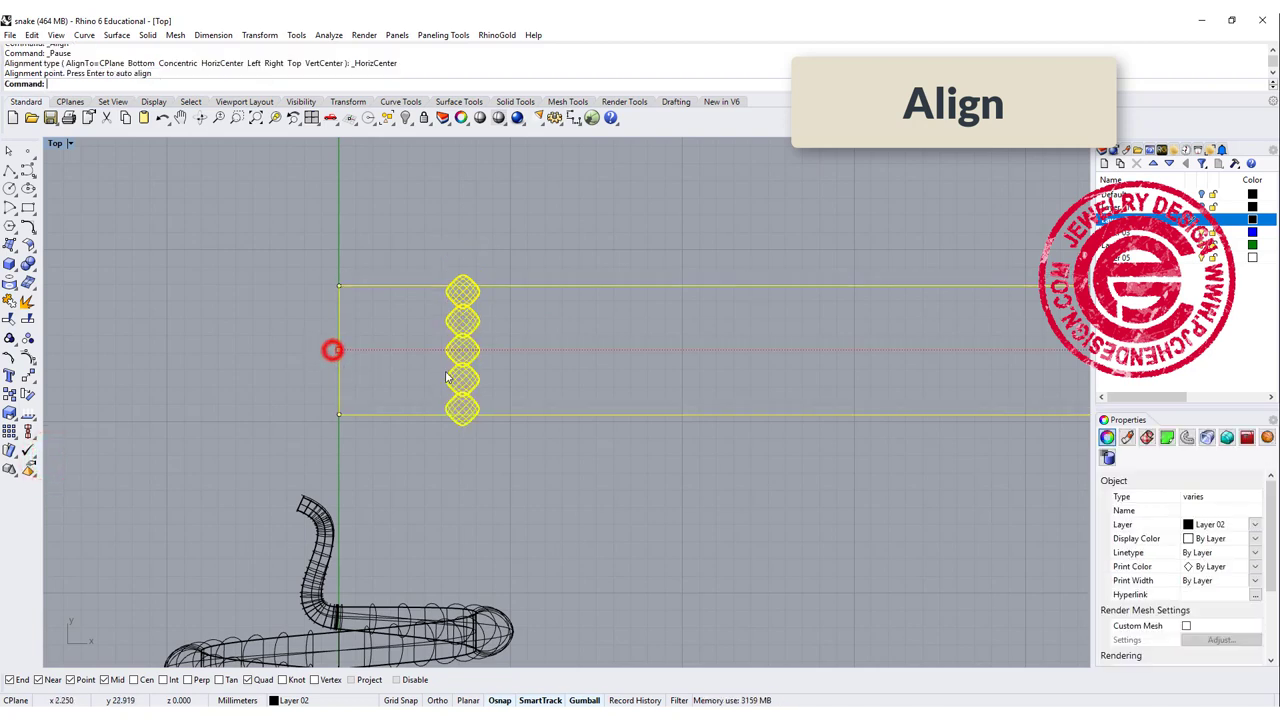
{"action": "left_click", "coordinate": [497, 349]}
Duplicate the scale column beside the original along X, offset half a scale down in Y and nested closely into its gaps
{"action": "scroll", "coordinate": [492, 349], "scroll_direction": "up", "scroll_amount": 4}
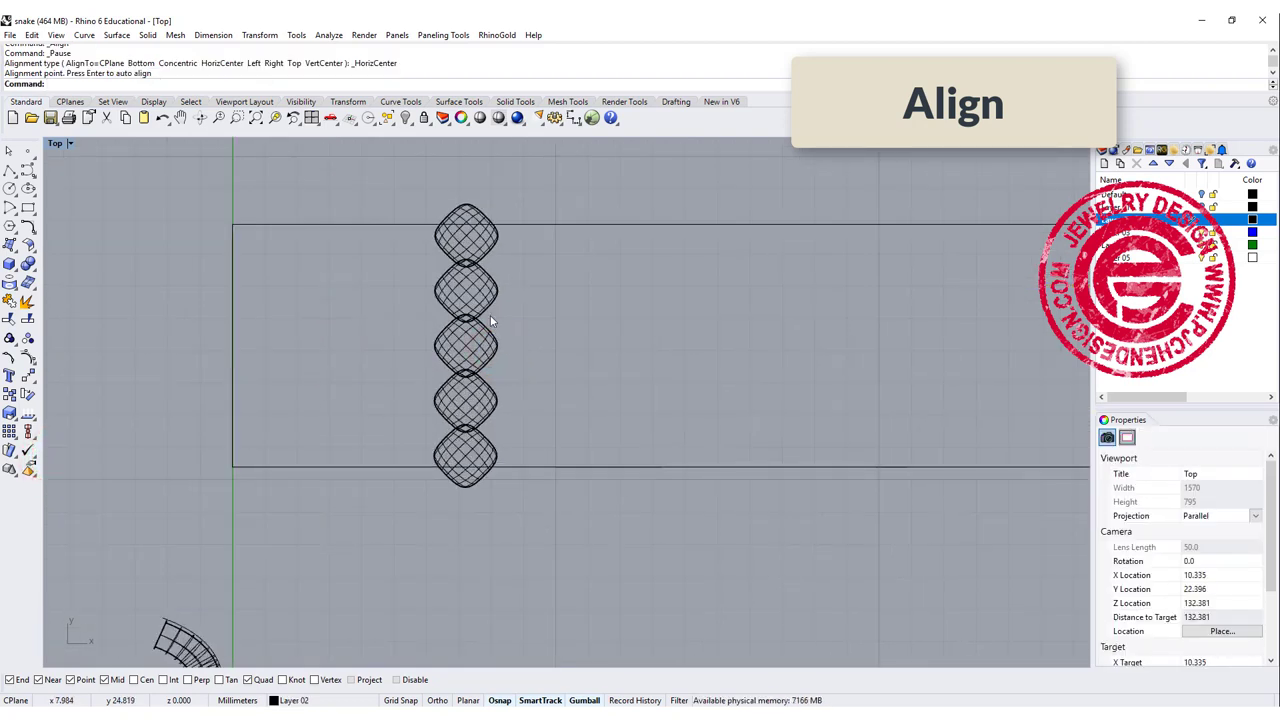
{"action": "left_click", "coordinate": [488, 302]}
{"action": "left_click_drag", "start_coordinate": [522, 349], "coordinate": [573, 371]}
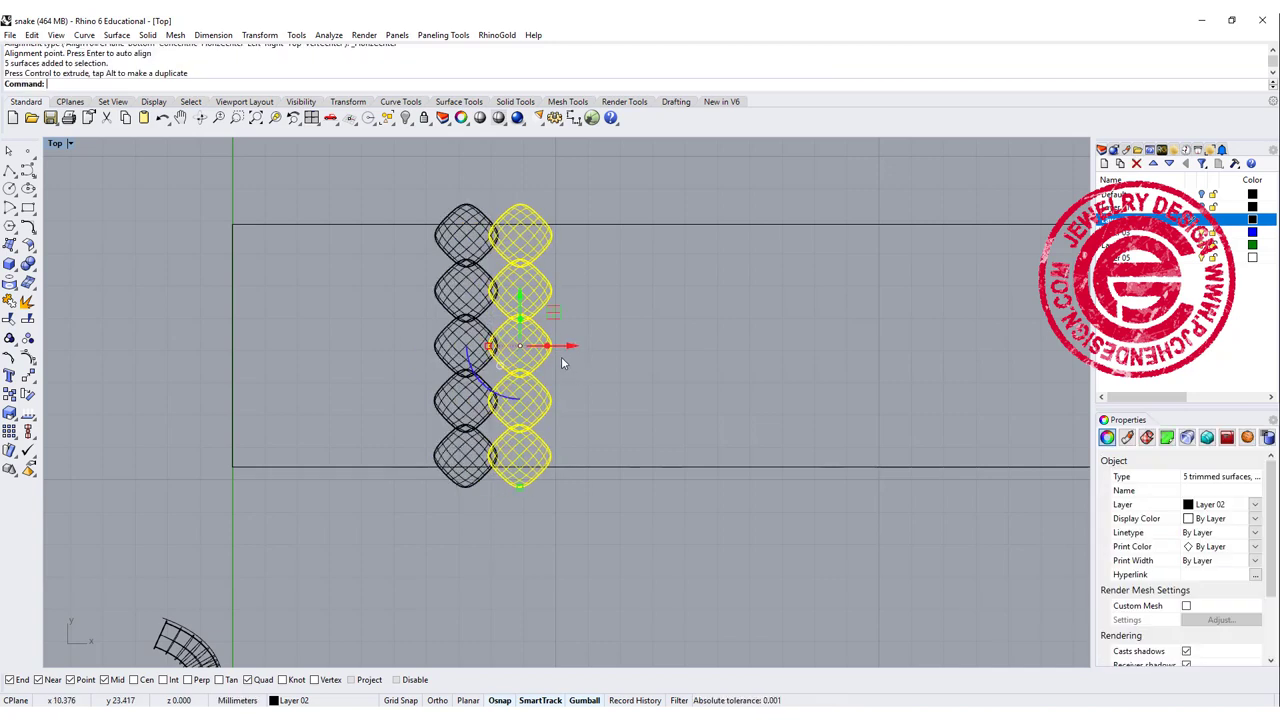
{"action": "left_click_drag", "start_coordinate": [522, 294], "coordinate": [524, 330]}
{"action": "left_click_drag", "start_coordinate": [571, 372], "coordinate": [563, 372]}
{"action": "left_click", "coordinate": [620, 386]}
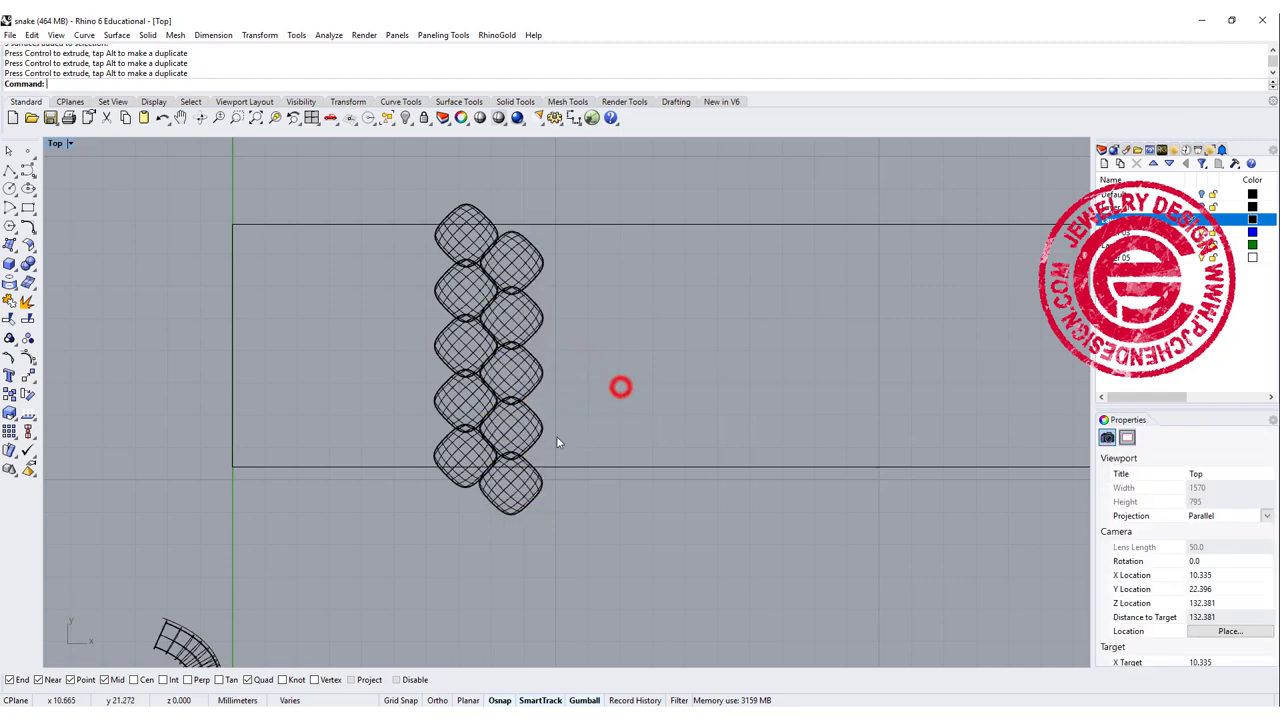
Show the two staggered scale columns in the maximized Perspective view with the Rendered display mode
{"action": "double_click", "coordinate": [55, 143]}
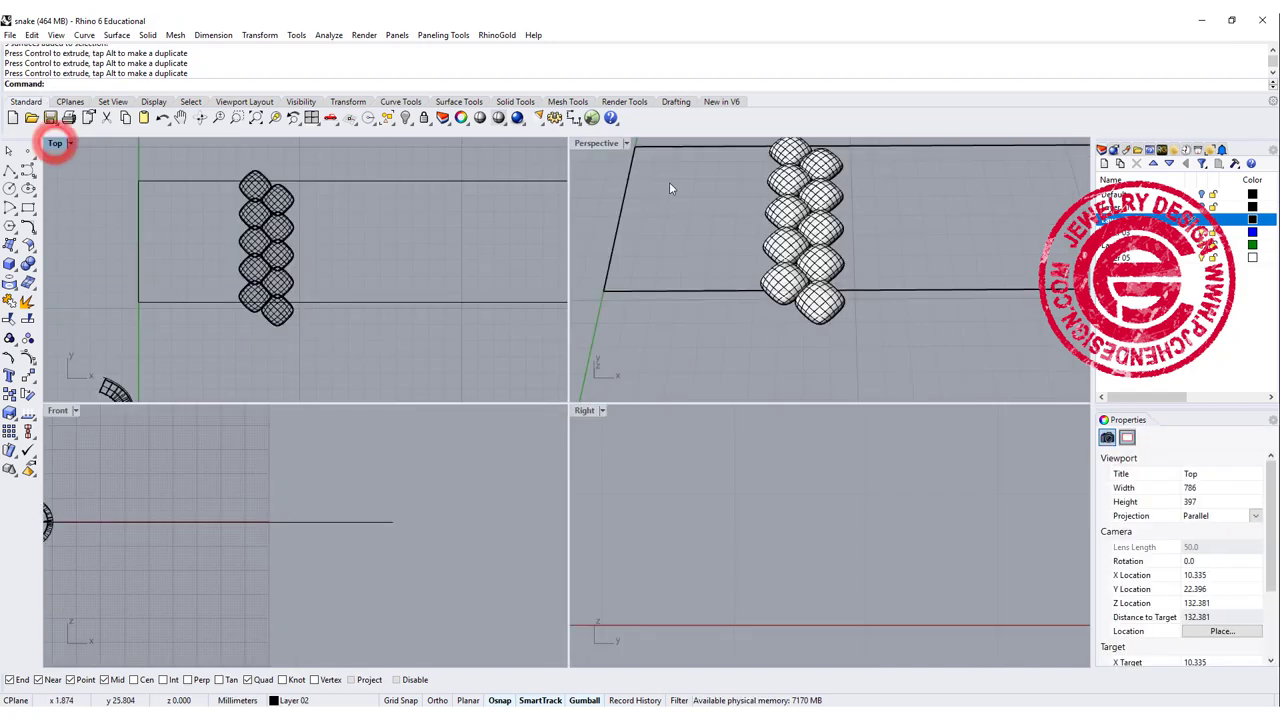
{"action": "double_click", "coordinate": [586, 143]}
{"action": "right_click_drag", "start_coordinate": [573, 328], "coordinate": [571, 314]}
{"action": "left_click", "coordinate": [98, 143]}
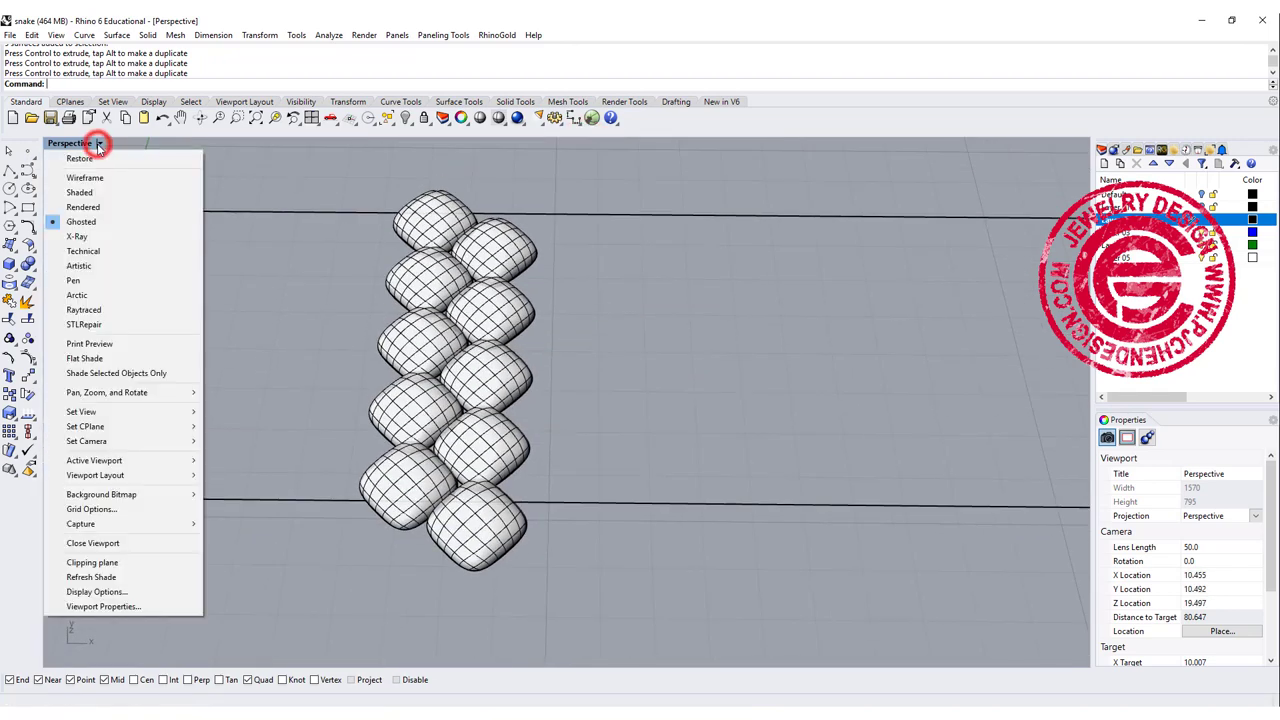
{"action": "left_click", "coordinate": [100, 208]}
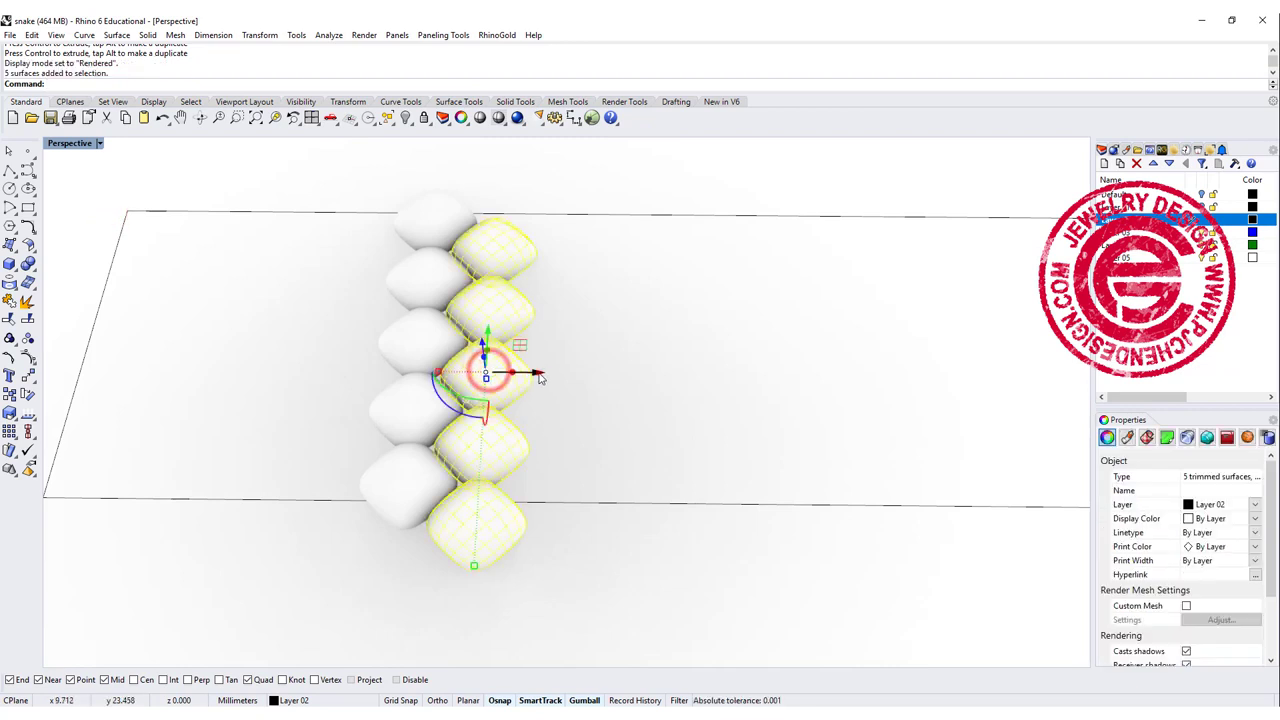
Move the second scale column about 0.25 mm along X toward the first and return the Perspective view to Ghosted display
{"action": "left_click_drag", "start_coordinate": [535, 372], "coordinate": [530, 373]}
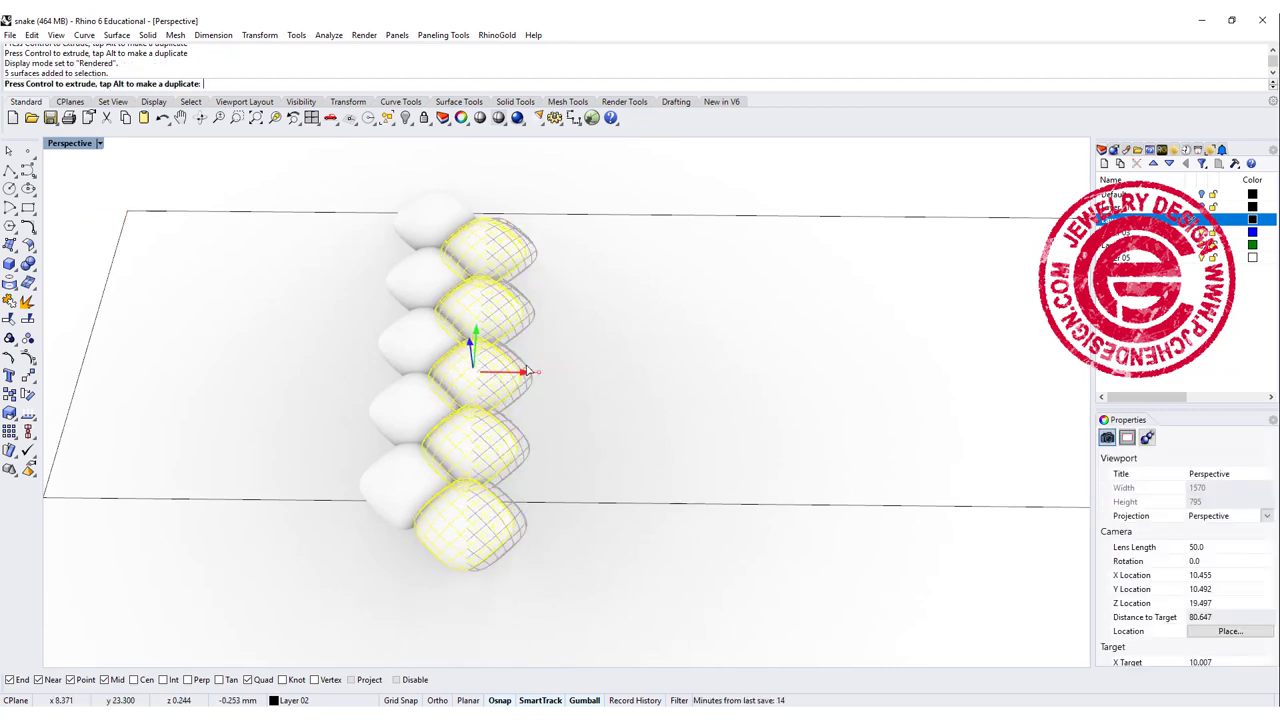
{"action": "left_click", "coordinate": [706, 413]}
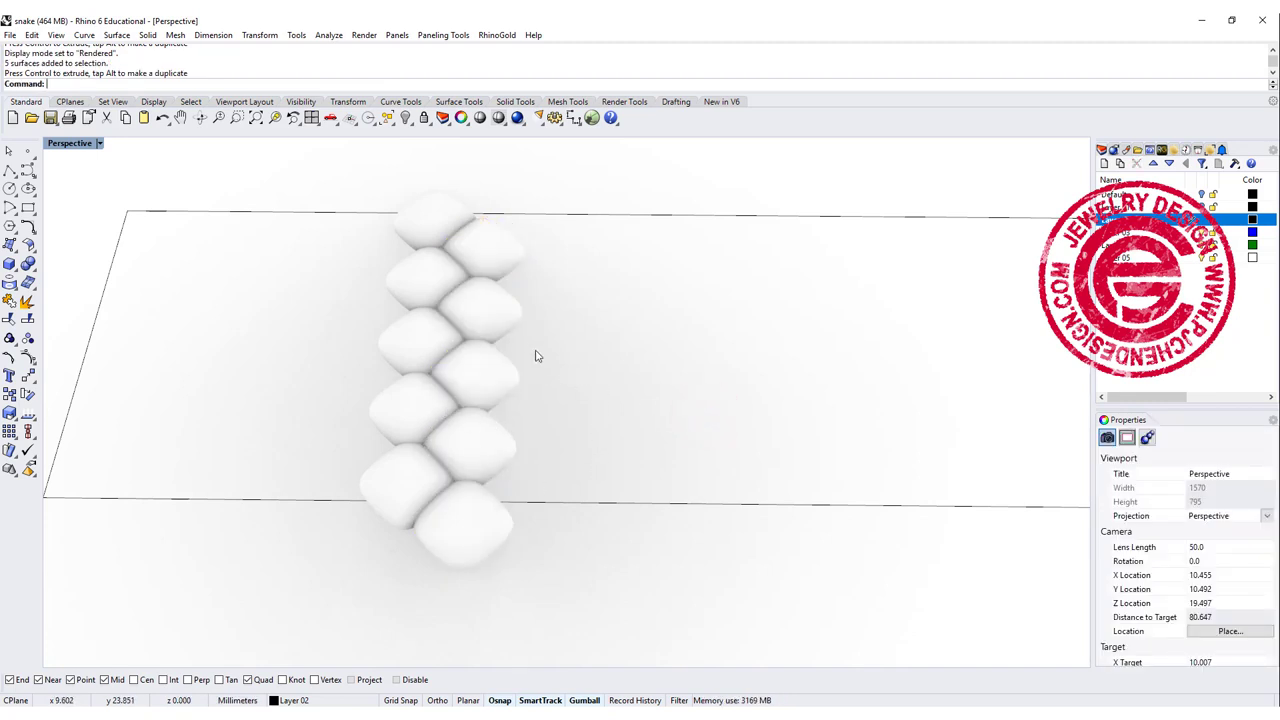
{"action": "scroll", "coordinate": [535, 356], "scroll_direction": "down", "scroll_amount": 5}
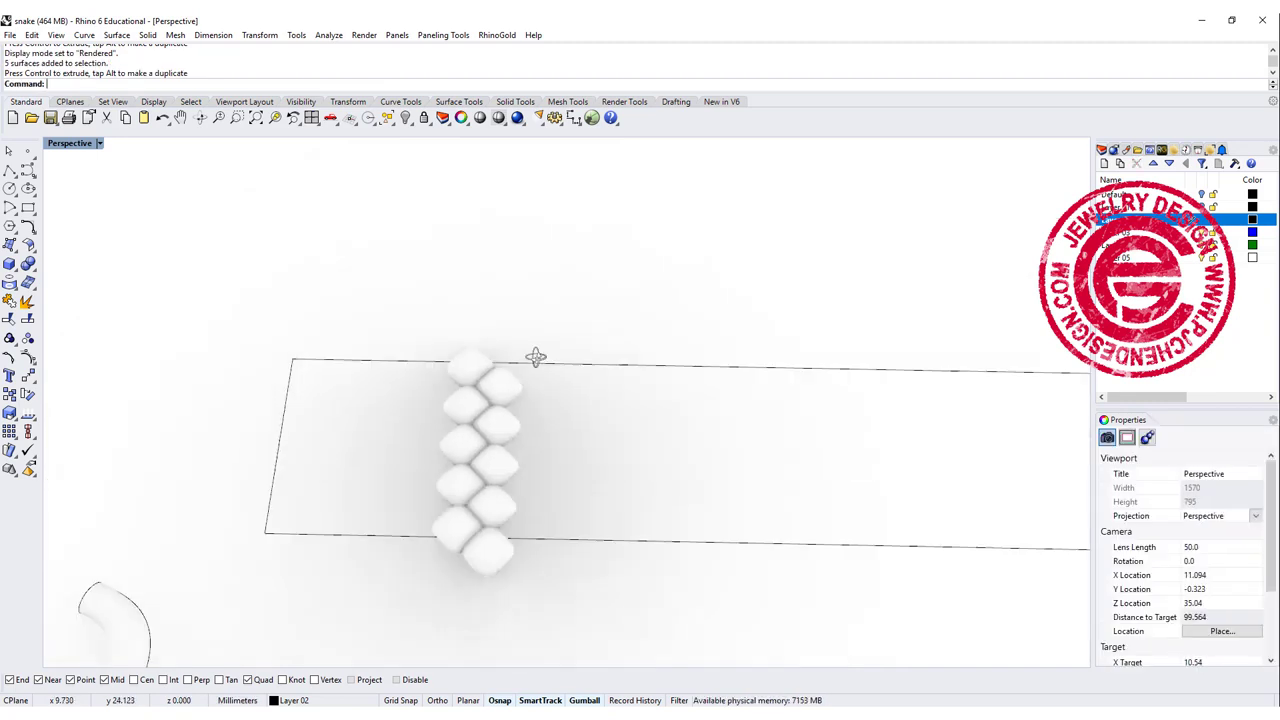
{"action": "left_click", "coordinate": [100, 144]}
{"action": "left_click", "coordinate": [99, 221]}
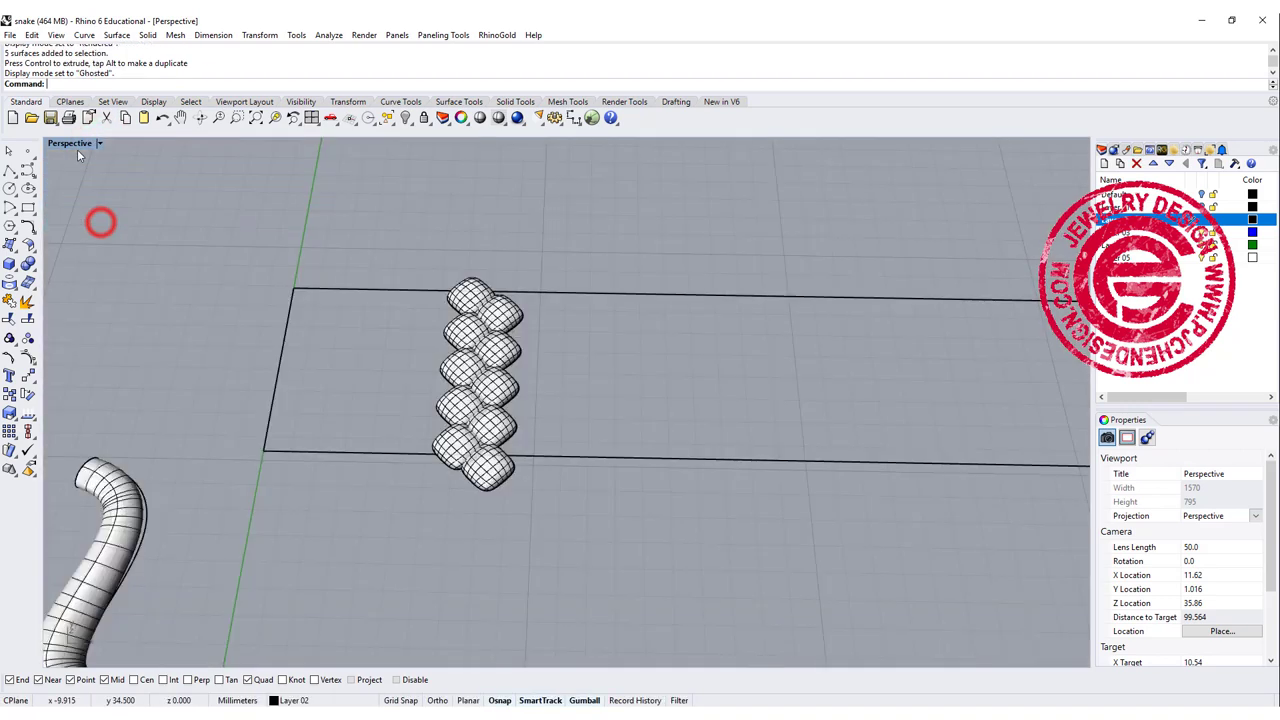
Ungroup both scale columns and delete the second column's lowest scale, which lies outside the UV rectangle
{"action": "left_click_drag", "start_coordinate": [400, 250], "coordinate": [600, 585]}
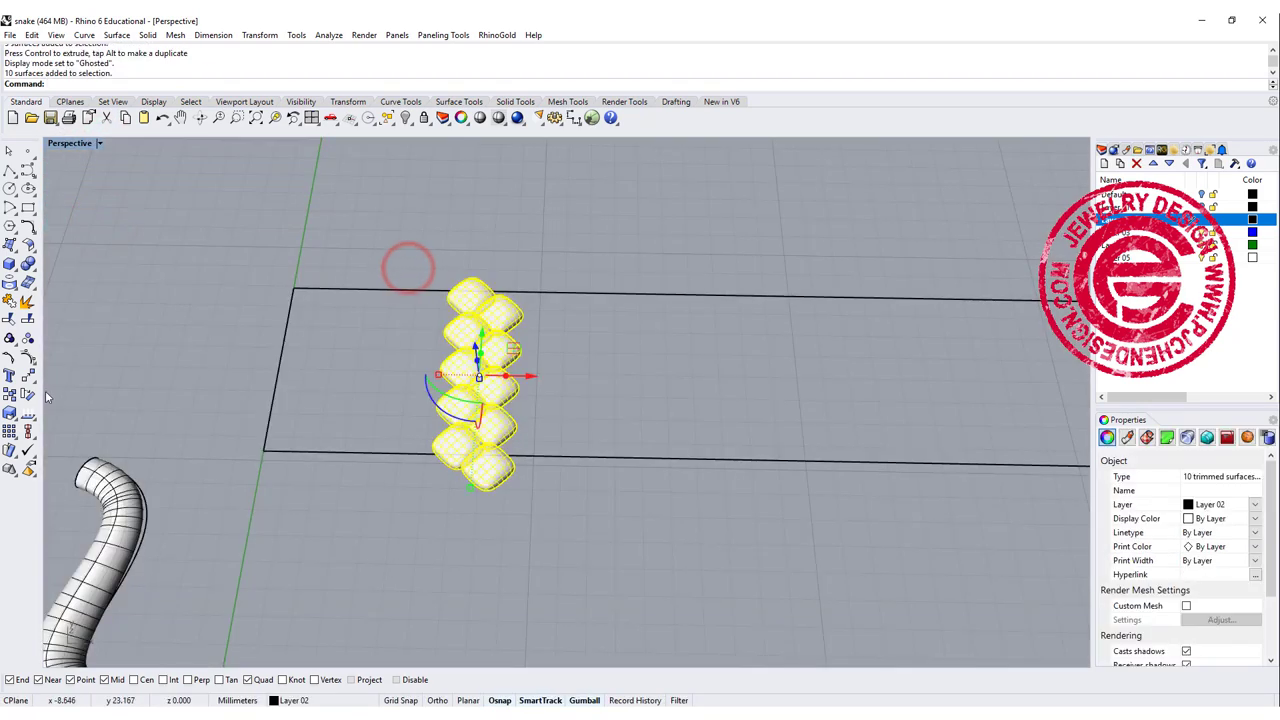
{"action": "left_click", "coordinate": [27, 338]}
{"action": "left_click", "coordinate": [495, 478]}
{"action": "key", "text": "Delete"}
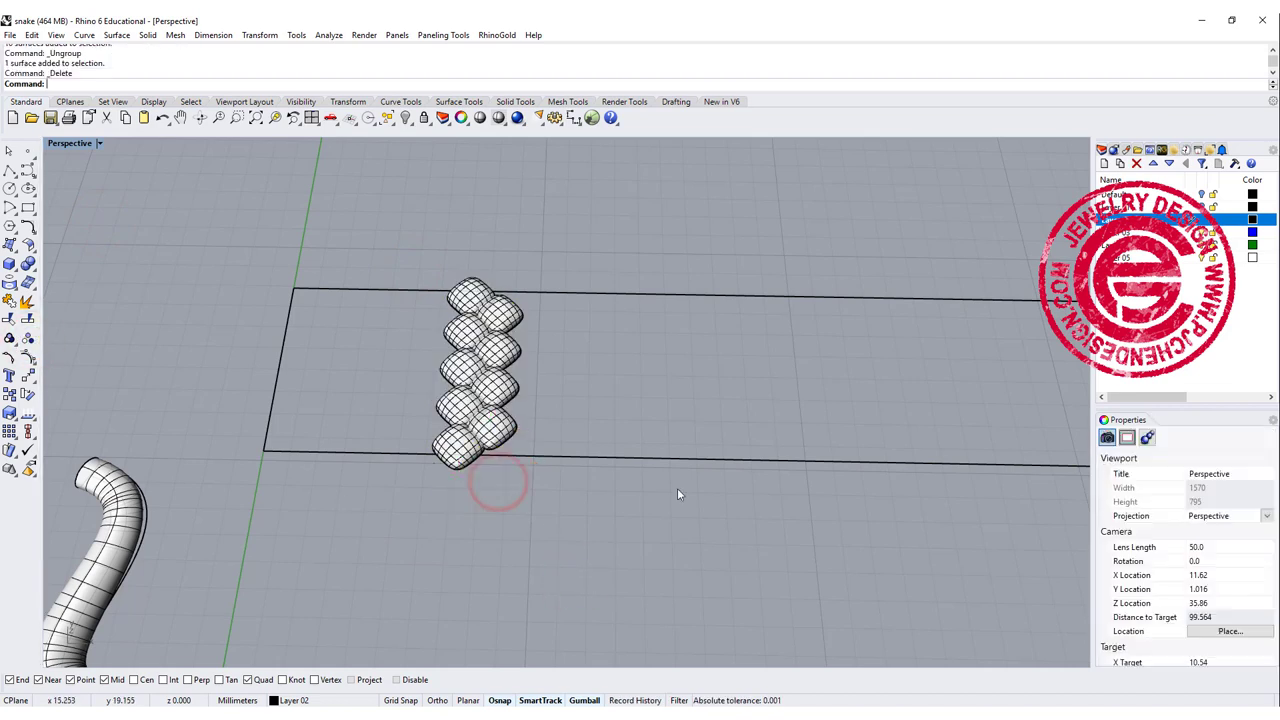
Restore the four-viewport layout and group the nine remaining scales
{"action": "double_click", "coordinate": [62, 143]}
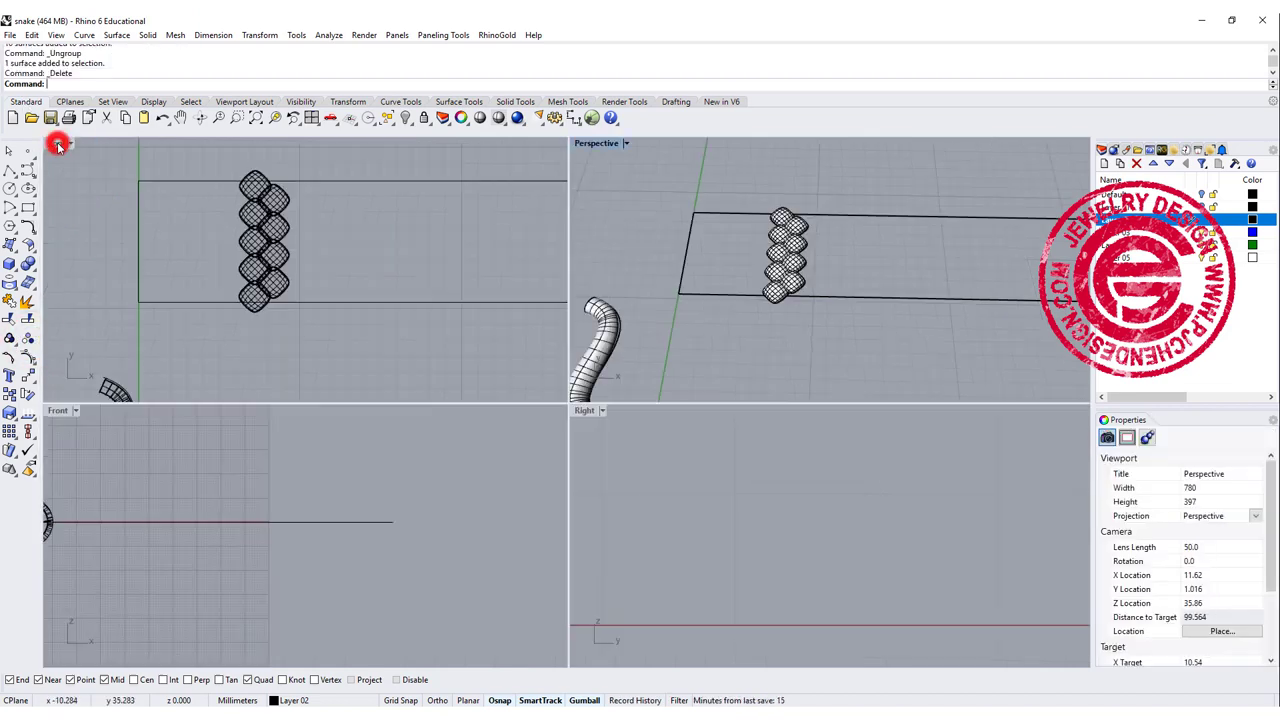
{"action": "left_click_drag", "start_coordinate": [243, 192], "coordinate": [350, 314]}
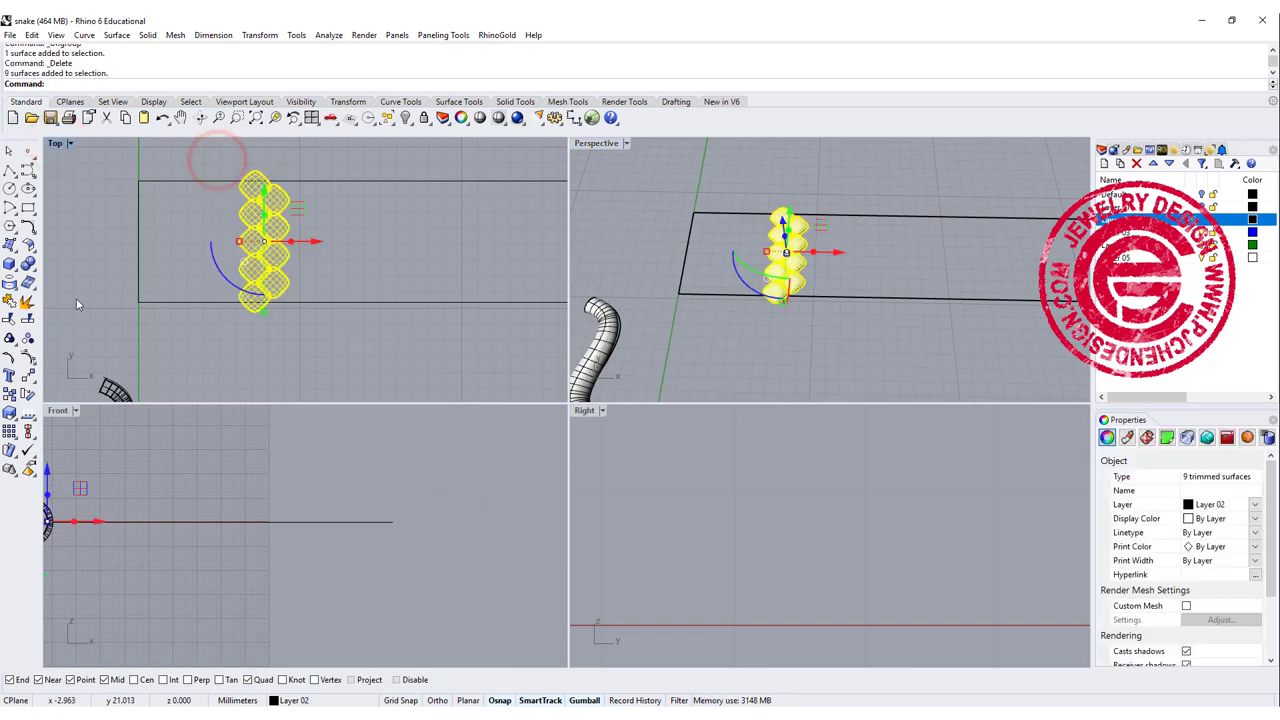
{"action": "left_click", "coordinate": [10, 339]}
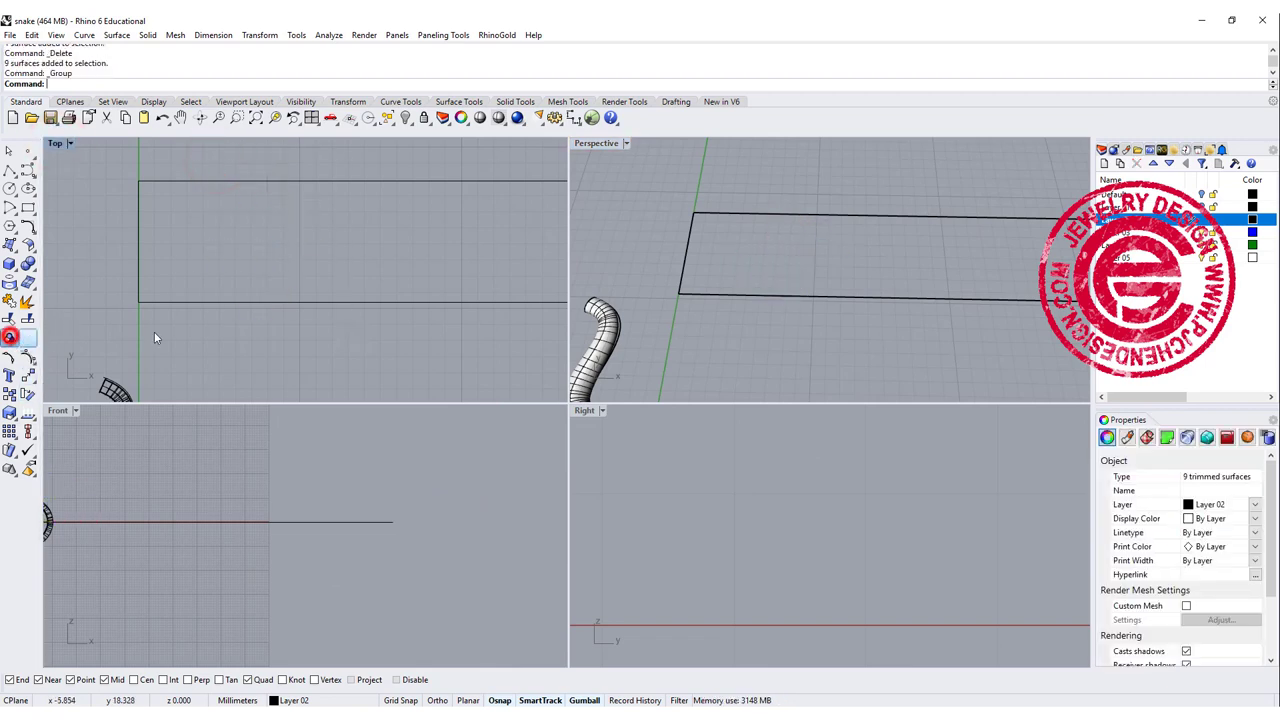
{"action": "left_click", "coordinate": [298, 346]}
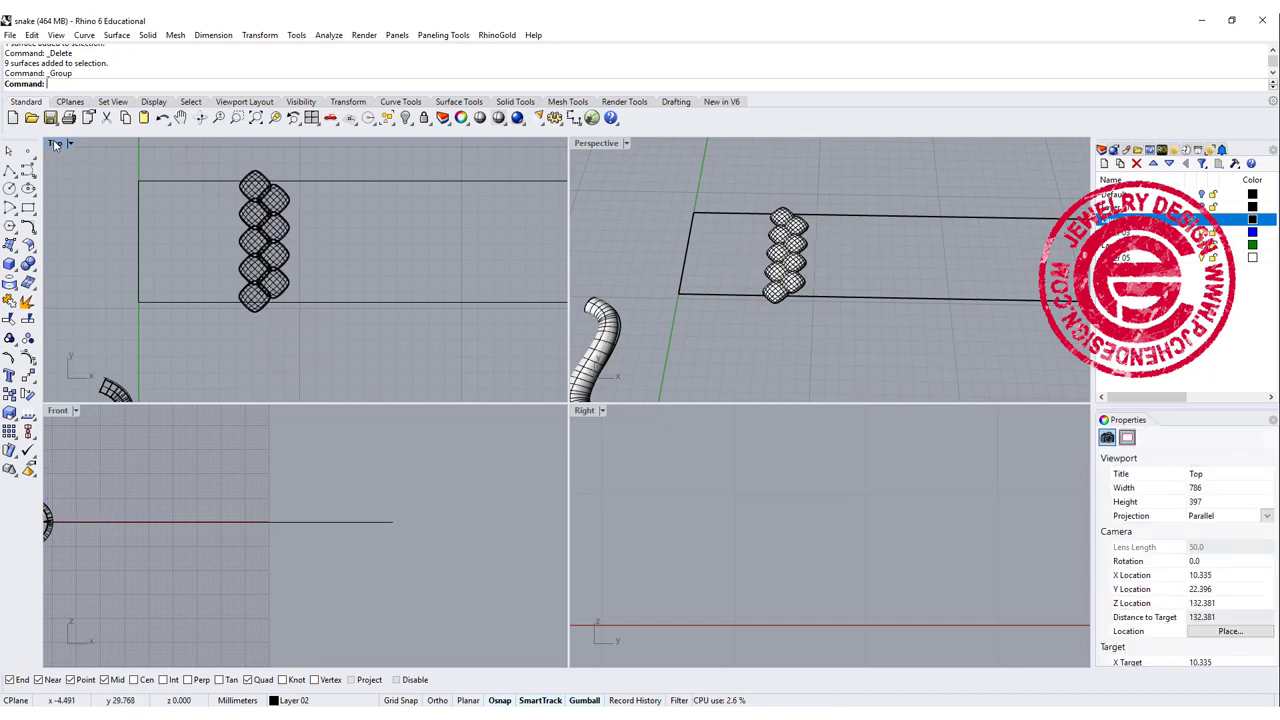
Maximize the Top view and Boolean Union the nine grouped scales into one polysurface
{"action": "double_click", "coordinate": [55, 144]}
{"action": "left_click", "coordinate": [459, 316]}
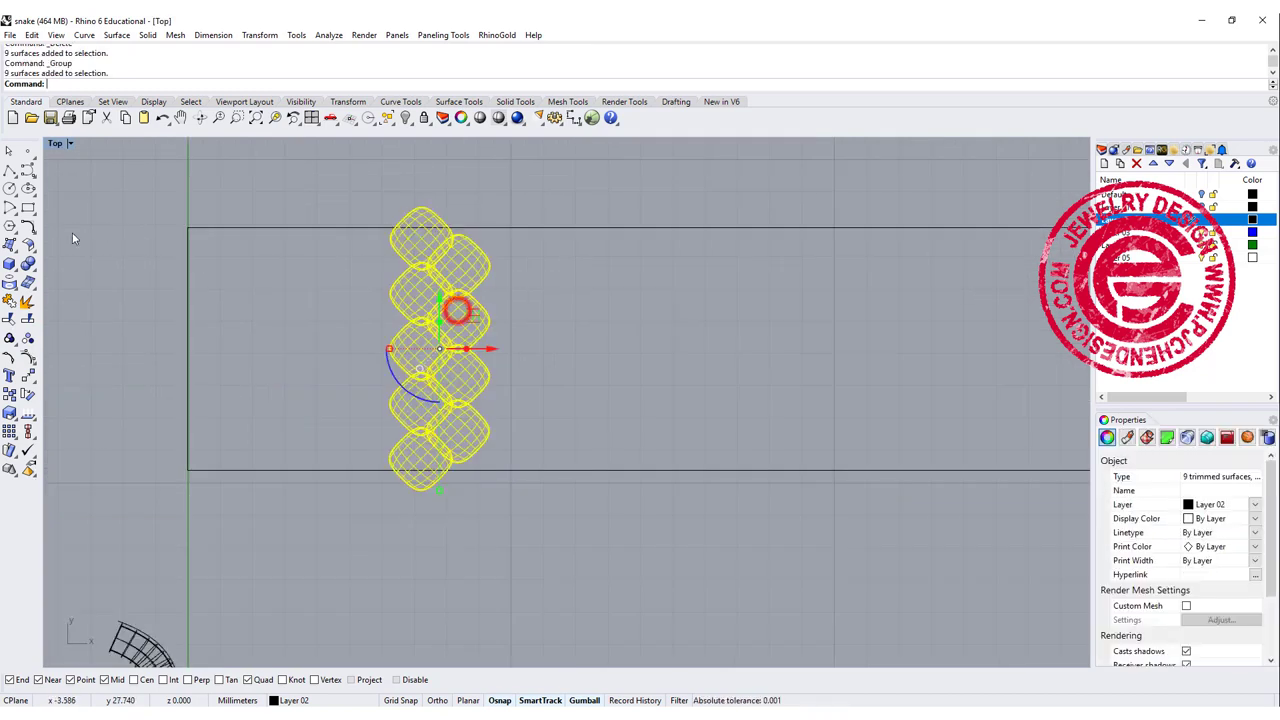
{"action": "left_click", "coordinate": [28, 263]}
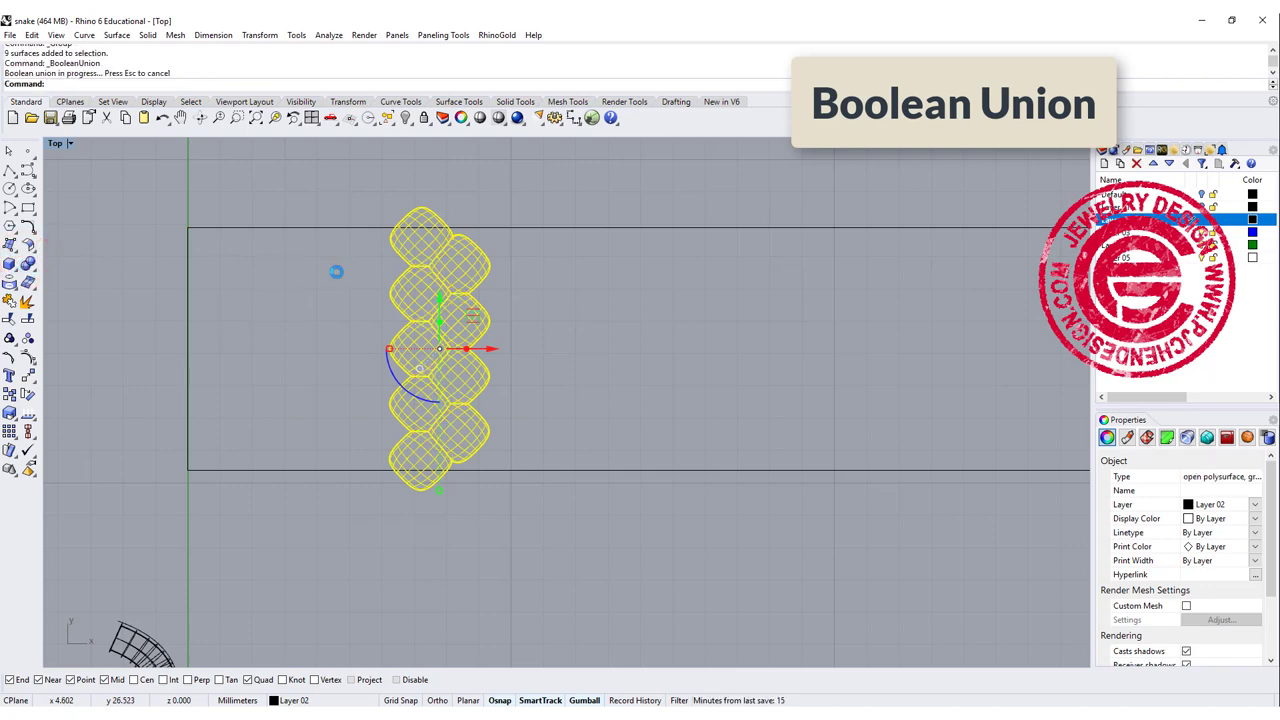
{"action": "left_click", "coordinate": [336, 271]}
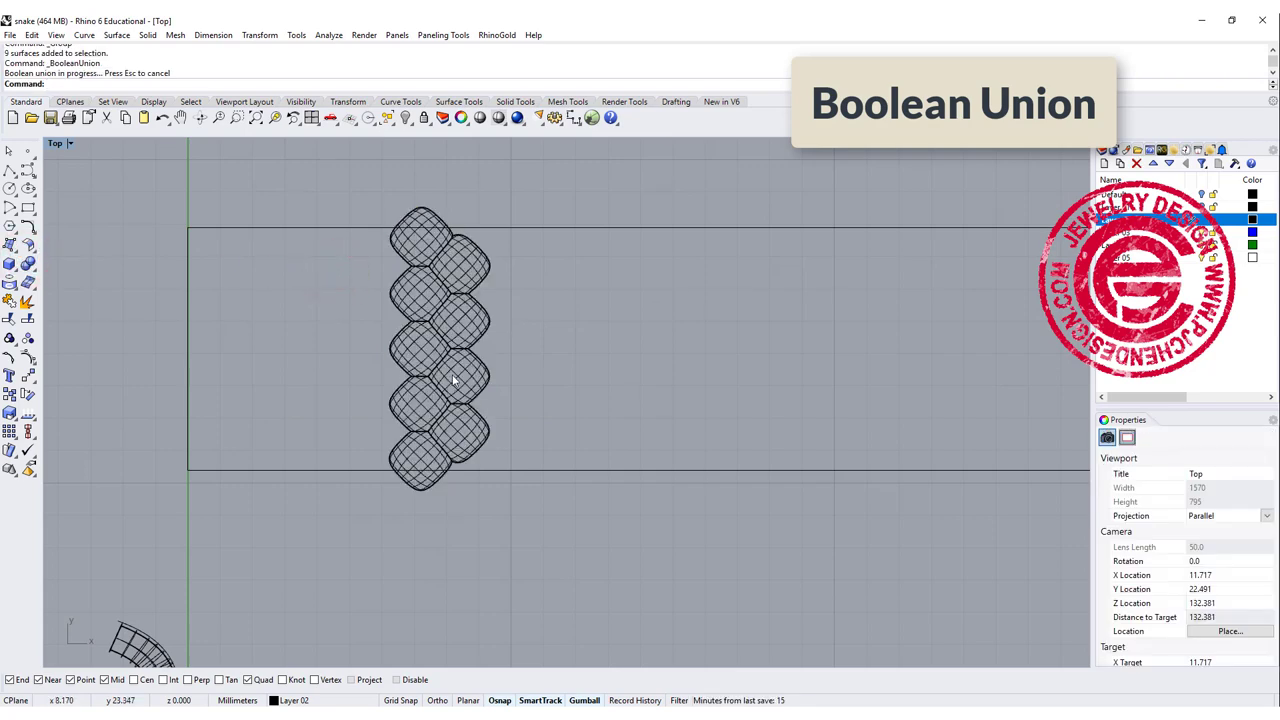
Try a linear array of 40 copies of the joined scales along X at about 2.4 mm spacing, and undo it
{"action": "left_click", "coordinate": [455, 343]}
{"action": "scroll", "coordinate": [480, 332], "scroll_direction": "down", "scroll_amount": 14}
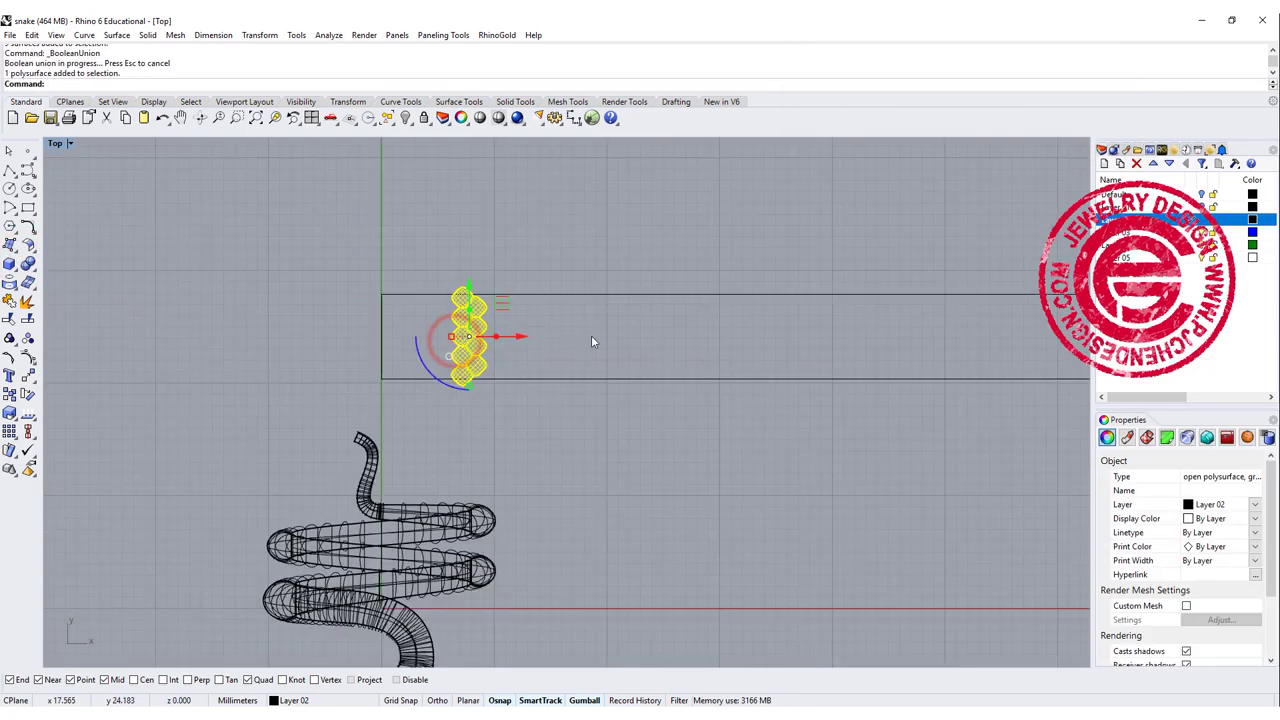
{"action": "right_click_drag", "start_coordinate": [580, 345], "coordinate": [336, 328]}
{"action": "scroll", "coordinate": [640, 337], "scroll_direction": "down", "scroll_amount": 3}
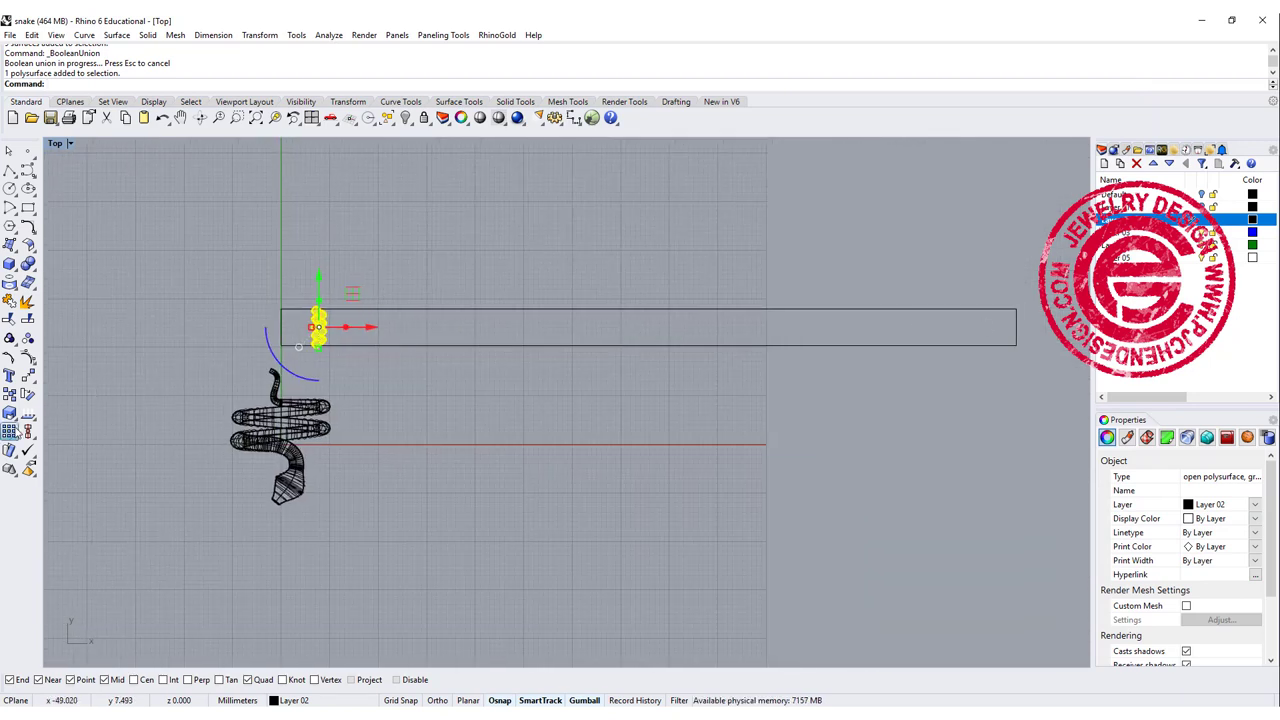
{"action": "left_click", "coordinate": [12, 431]}
{"action": "left_click", "coordinate": [119, 436]}
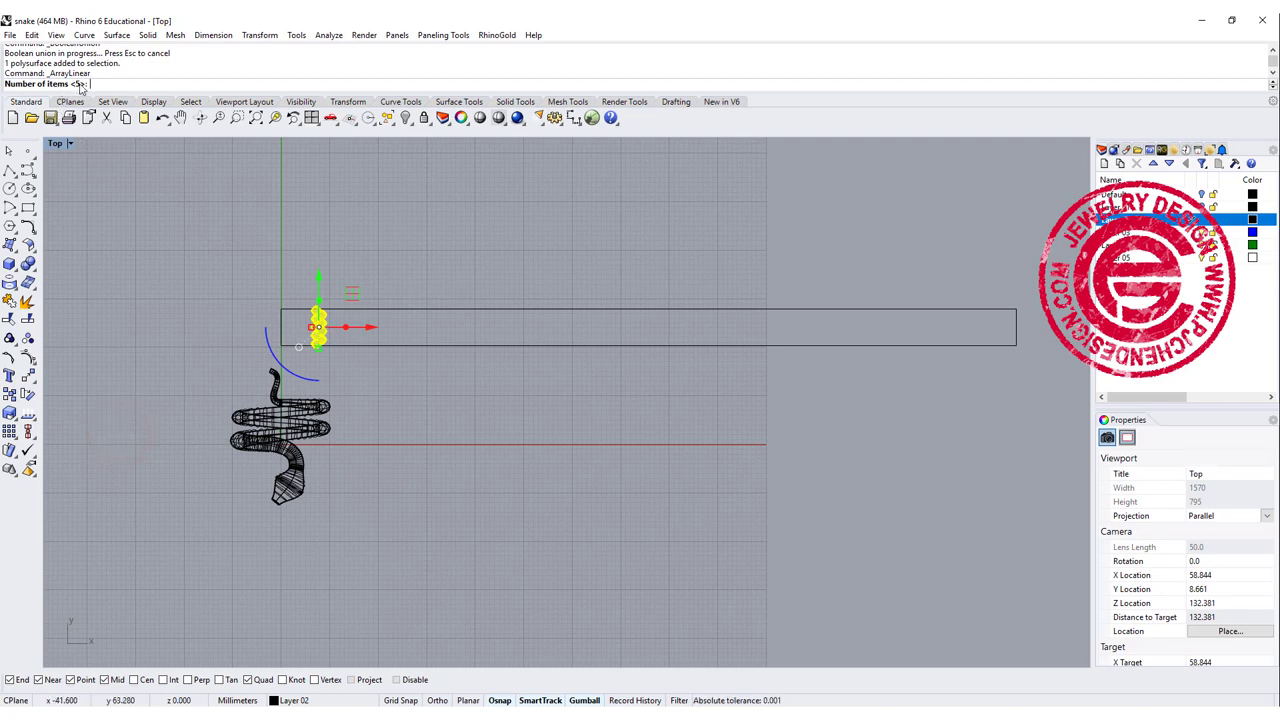
{"action": "type", "text": "40"}
{"action": "key", "text": "Return"}
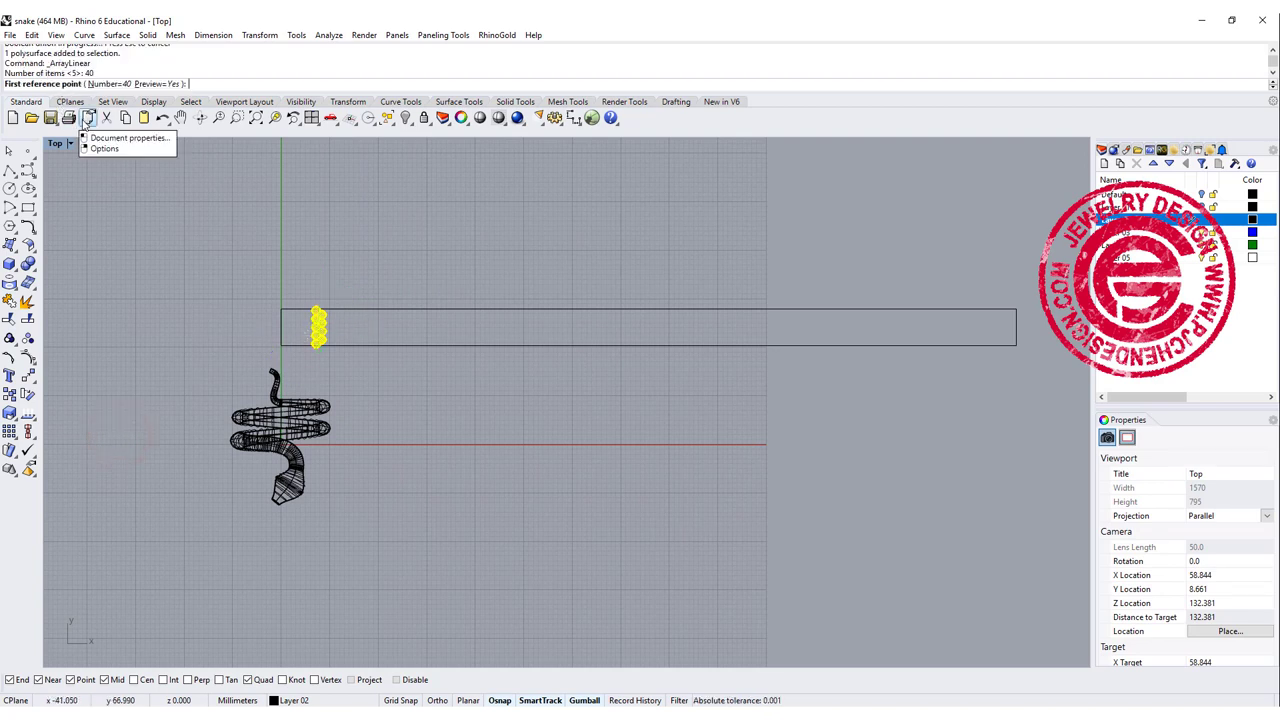
{"action": "scroll", "coordinate": [316, 340], "scroll_direction": "up", "scroll_amount": 5}
{"action": "left_click", "coordinate": [316, 340]}
{"action": "scroll", "coordinate": [330, 345], "scroll_direction": "up", "scroll_amount": 5}
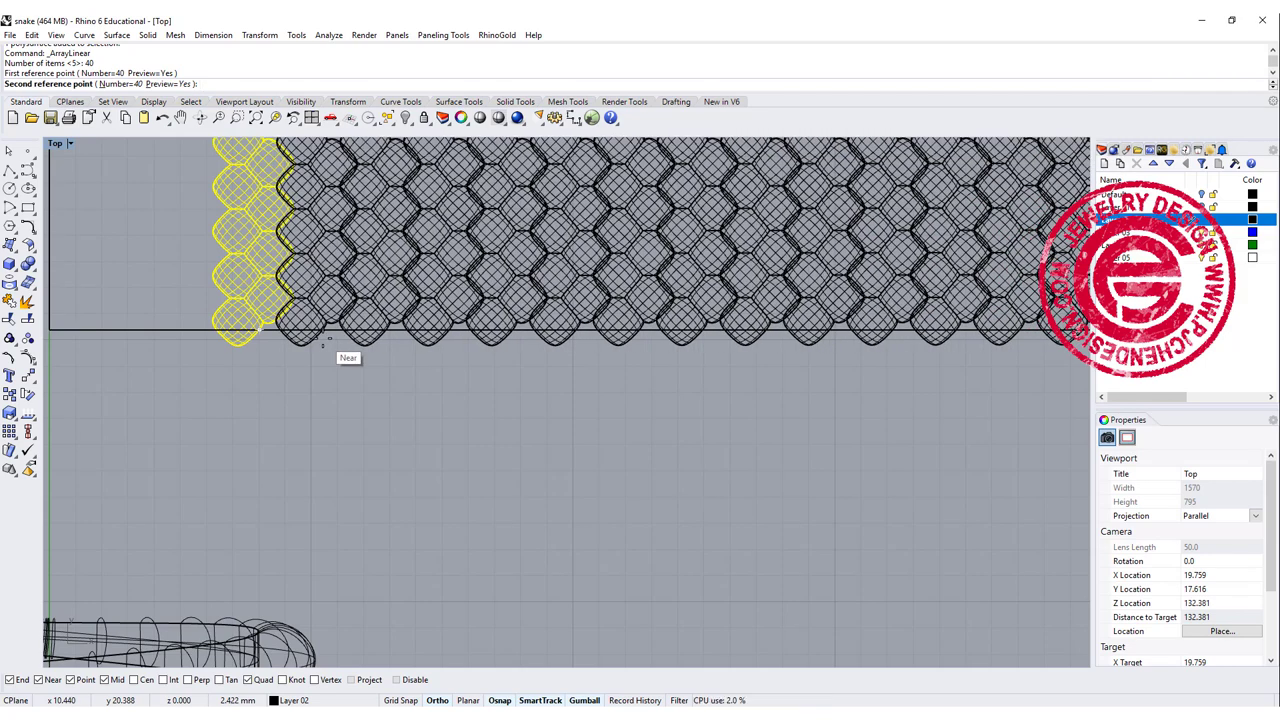
{"action": "left_click", "coordinate": [322, 340]}
{"action": "scroll", "coordinate": [340, 350], "scroll_direction": "down", "scroll_amount": 4}
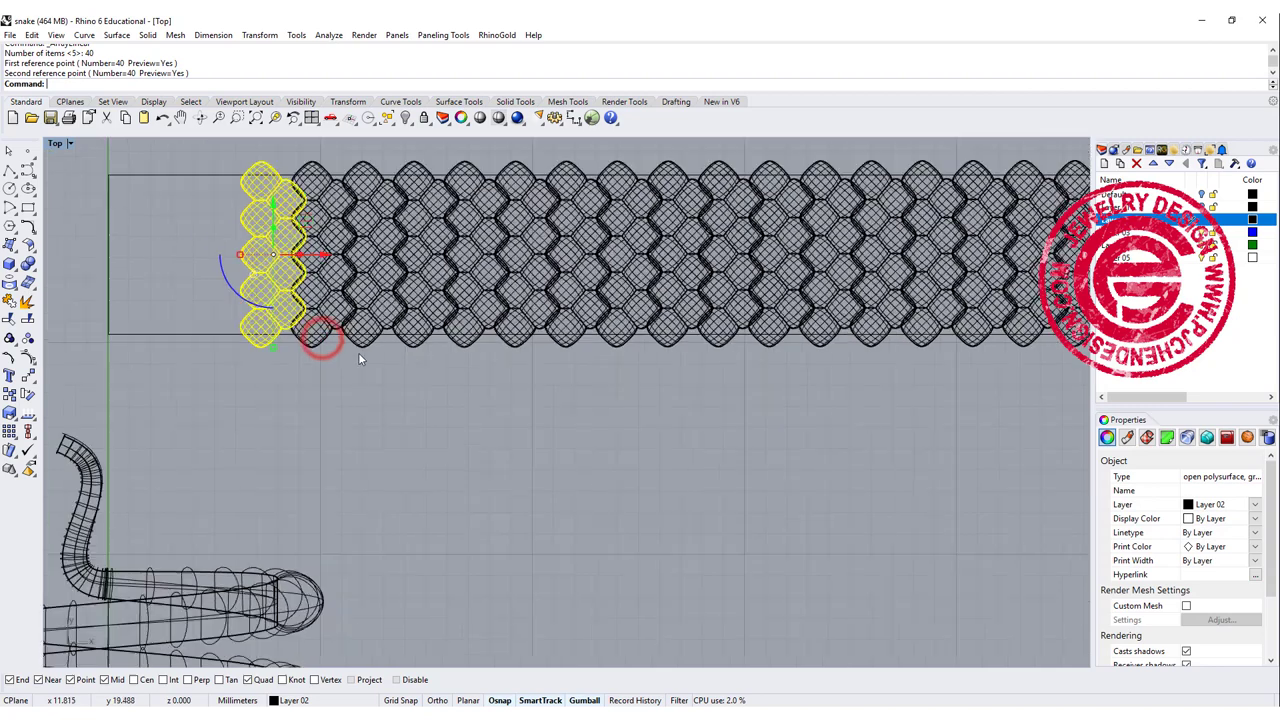
{"action": "left_click", "coordinate": [423, 396]}
{"action": "scroll", "coordinate": [367, 400], "scroll_direction": "down", "scroll_amount": 3}
{"action": "scroll", "coordinate": [318, 336], "scroll_direction": "up", "scroll_amount": 2}
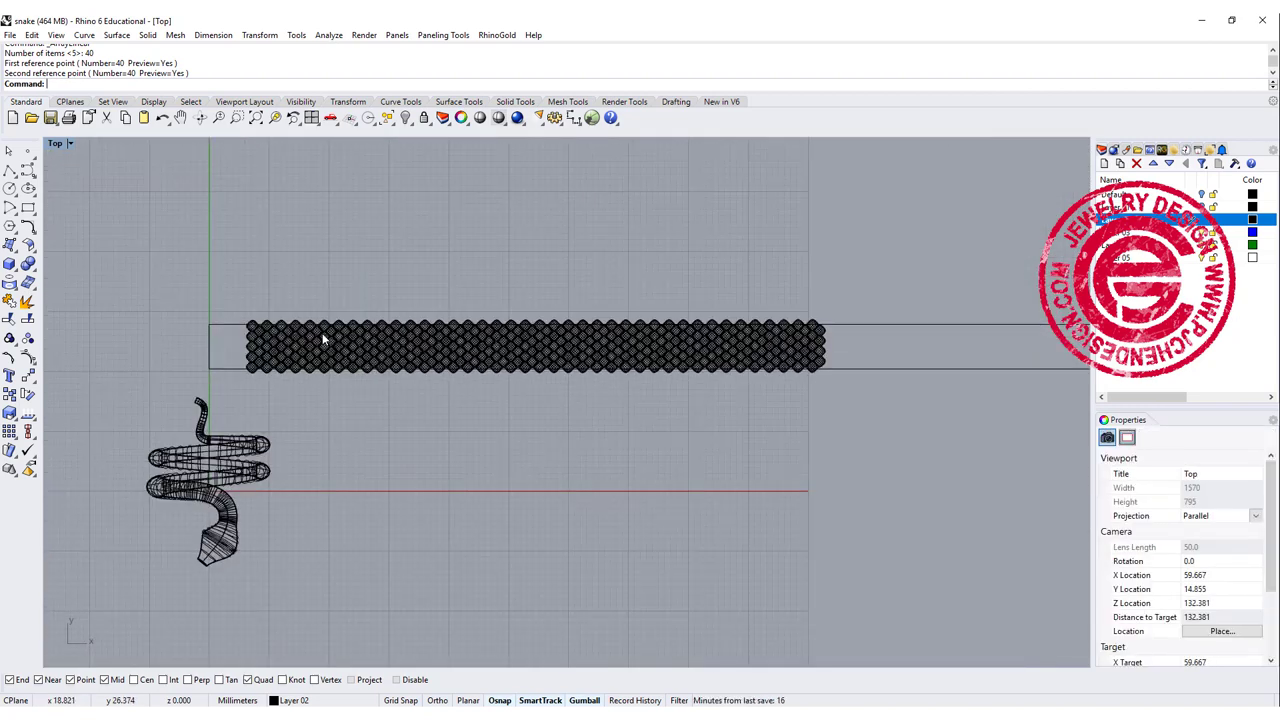
{"action": "key", "text": "ctrl+z"}
{"action": "scroll", "coordinate": [340, 348], "scroll_direction": "down", "scroll_amount": 2}
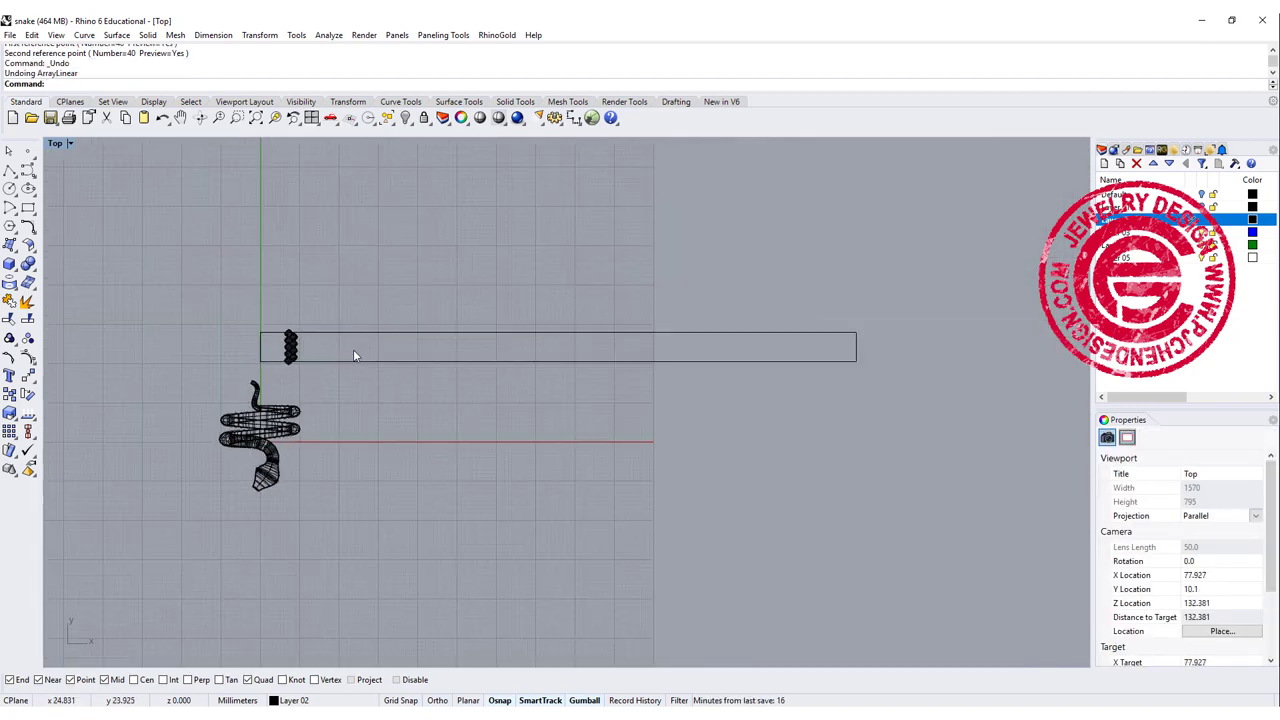
Linear-array the joined scales along the UV rectangle's length with 80 items spaced about 2.4 mm apart in X
{"action": "scroll", "coordinate": [330, 355], "scroll_direction": "up", "scroll_amount": 3}
{"action": "left_click", "coordinate": [253, 370]}
{"action": "key", "text": "Return"}
{"action": "scroll", "coordinate": [262, 380], "scroll_direction": "up", "scroll_amount": 3}
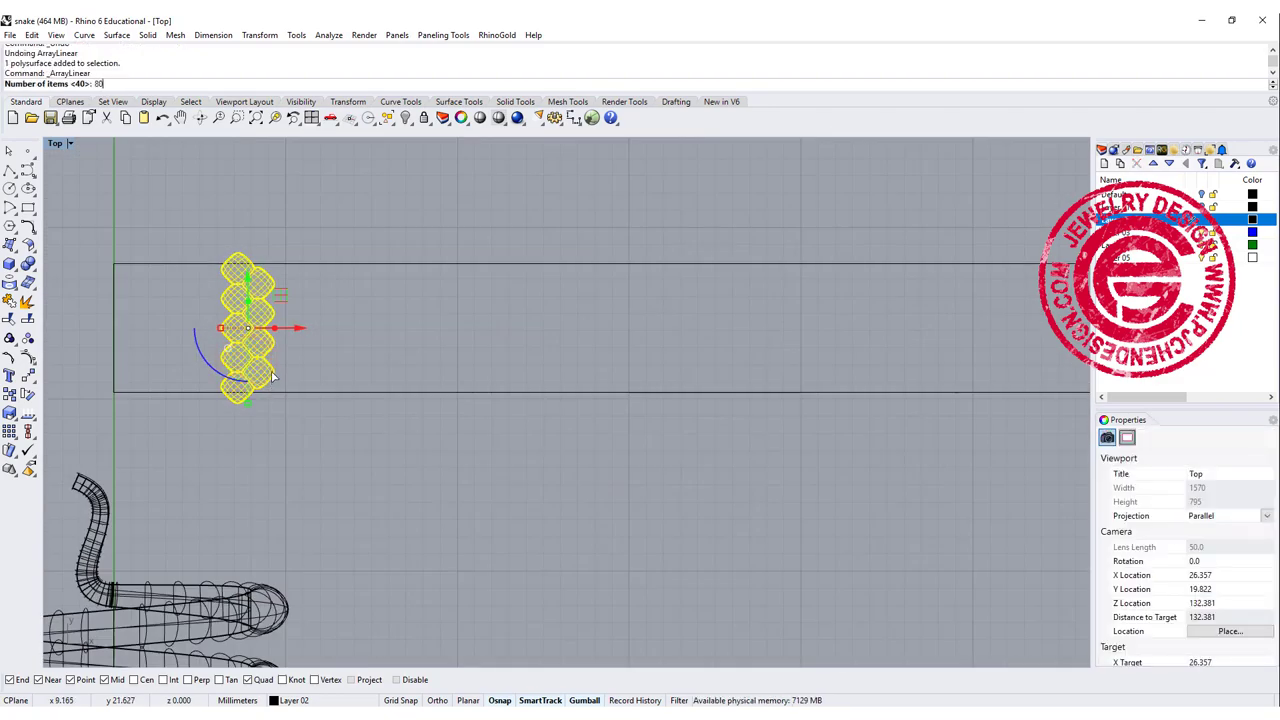
{"action": "type", "text": "80"}
{"action": "key", "text": "Return"}
{"action": "left_click", "coordinate": [253, 375]}
{"action": "scroll", "coordinate": [251, 371], "scroll_direction": "up", "scroll_amount": 3}
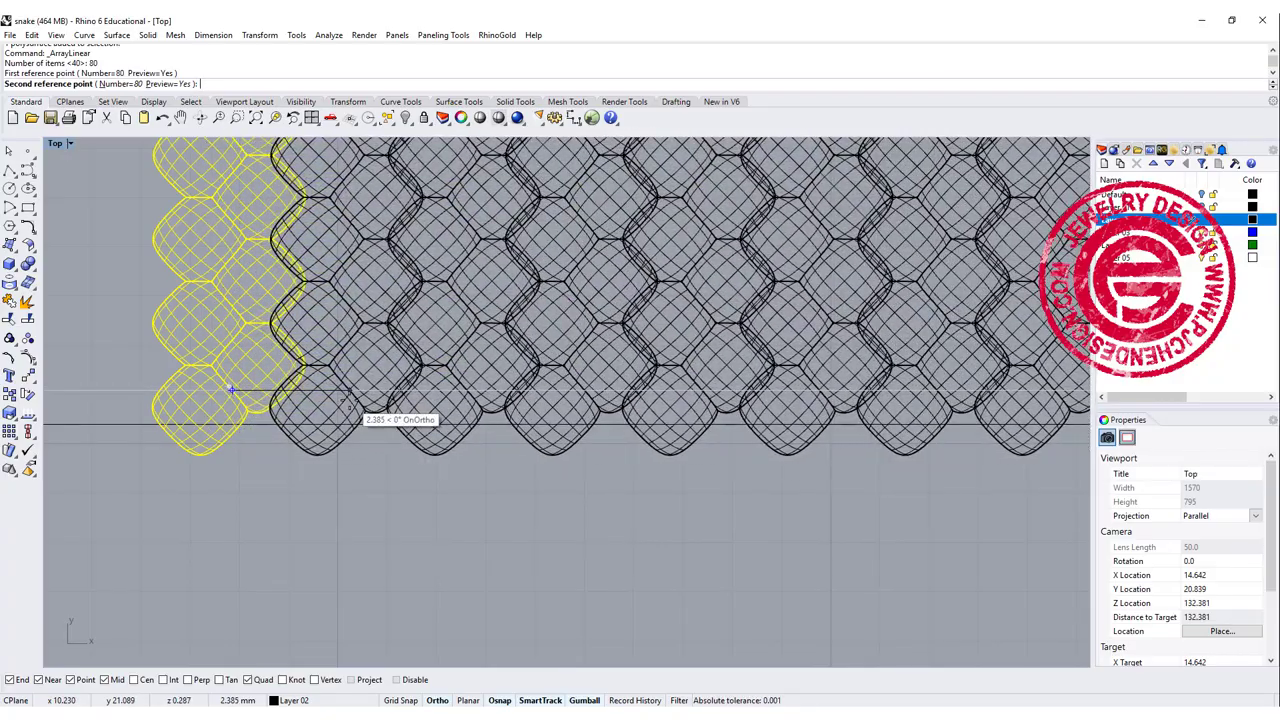
{"action": "left_click", "coordinate": [345, 402]}
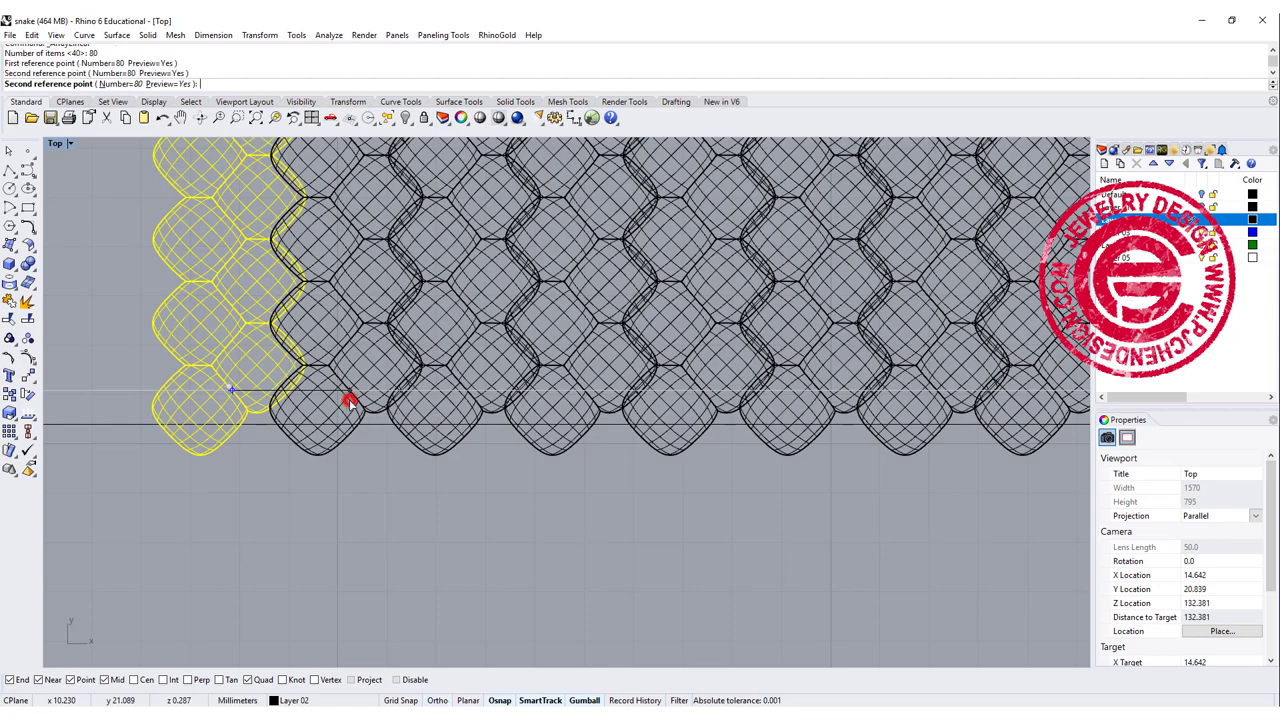
{"action": "scroll", "coordinate": [557, 425], "scroll_direction": "down", "scroll_amount": 5}
{"action": "scroll", "coordinate": [680, 459], "scroll_direction": "down", "scroll_amount": 5}
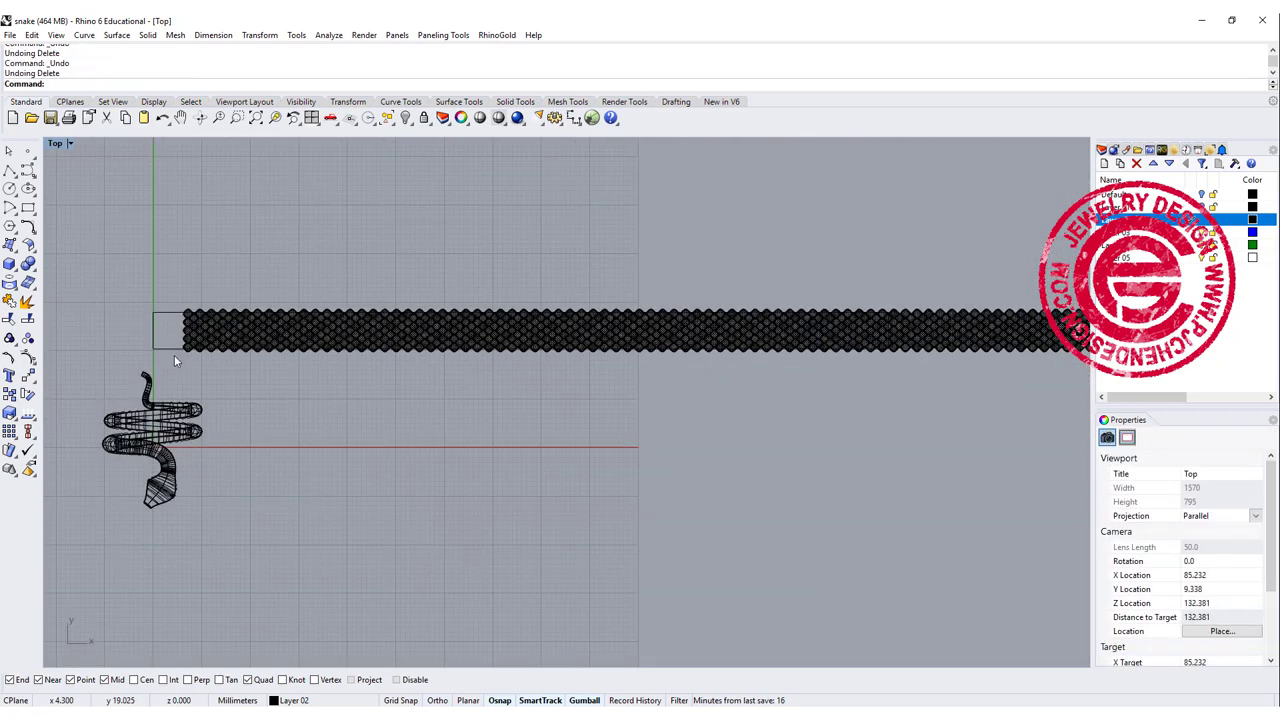
Delete the surplus arrayed scales that cross or extend beyond the UV rectangle's far short edge
{"action": "left_click", "coordinate": [169, 350]}
{"action": "scroll", "coordinate": [717, 420], "scroll_direction": "down", "scroll_amount": 4}
{"action": "scroll", "coordinate": [612, 415], "scroll_direction": "up", "scroll_amount": 5}
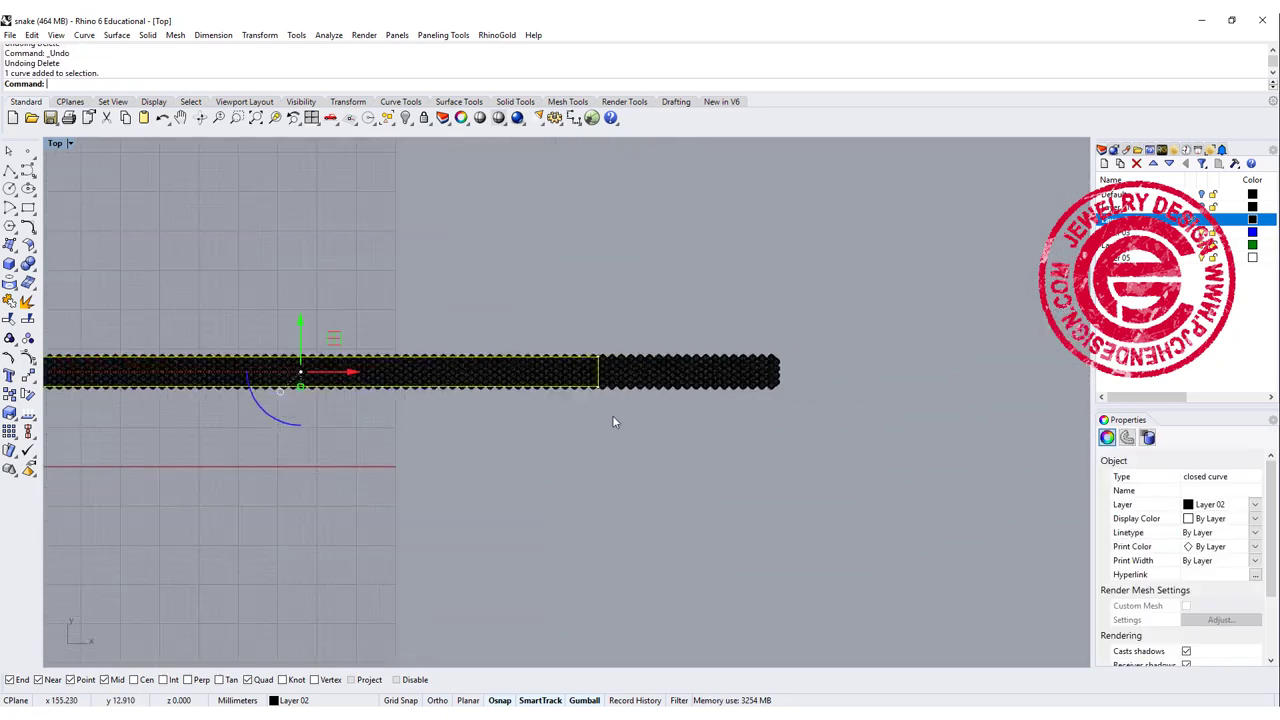
{"action": "left_click", "coordinate": [573, 250]}
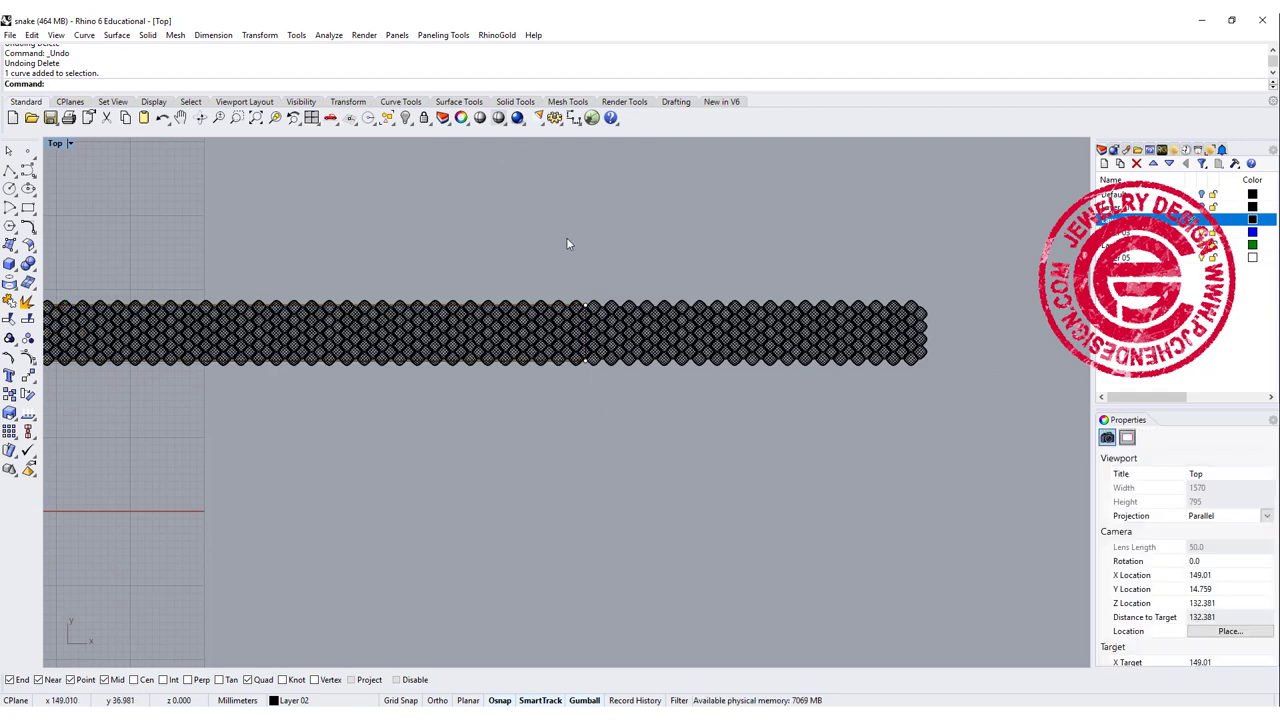
{"action": "left_click_drag", "start_coordinate": [566, 243], "coordinate": [1014, 470]}
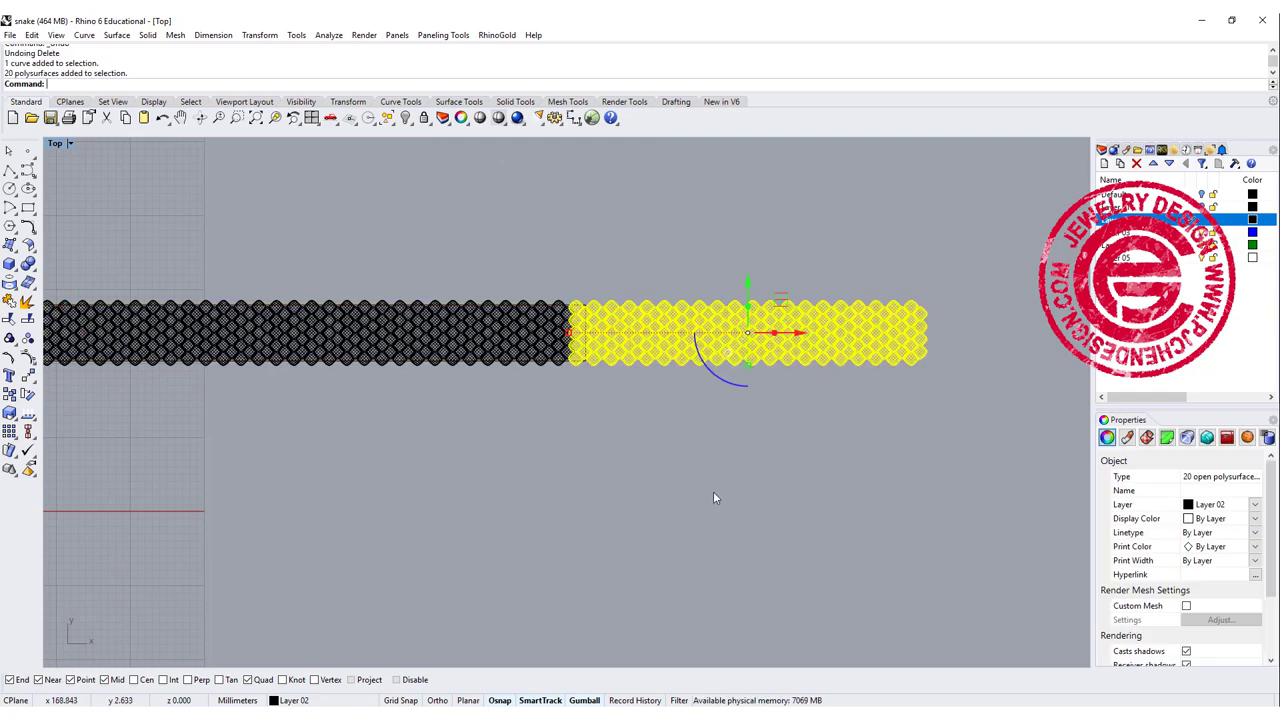
{"action": "key", "text": "Delete"}
Examine how the arrayed scales cover the UV rectangle at its two short ends and along its length
{"action": "scroll", "coordinate": [577, 348], "scroll_direction": "up", "scroll_amount": 3}
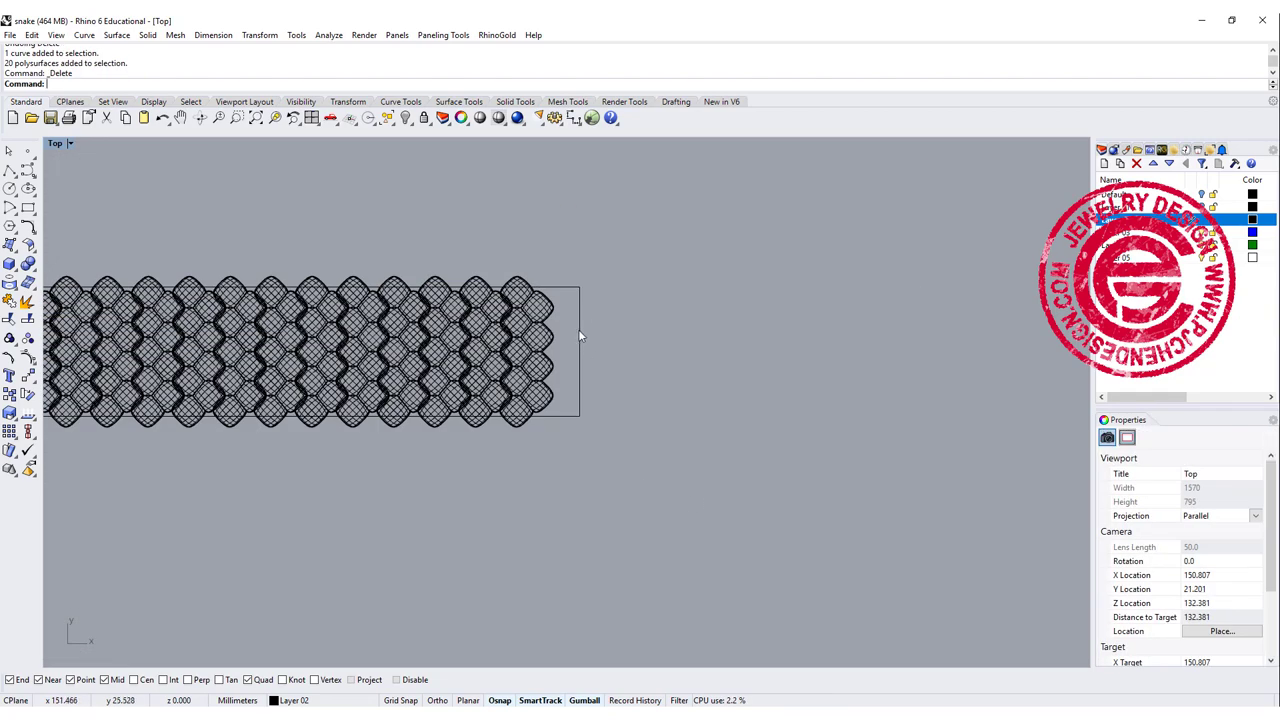
{"action": "scroll", "coordinate": [577, 340], "scroll_direction": "down", "scroll_amount": 6}
{"action": "right_click_drag", "start_coordinate": [553, 375], "coordinate": [682, 378]}
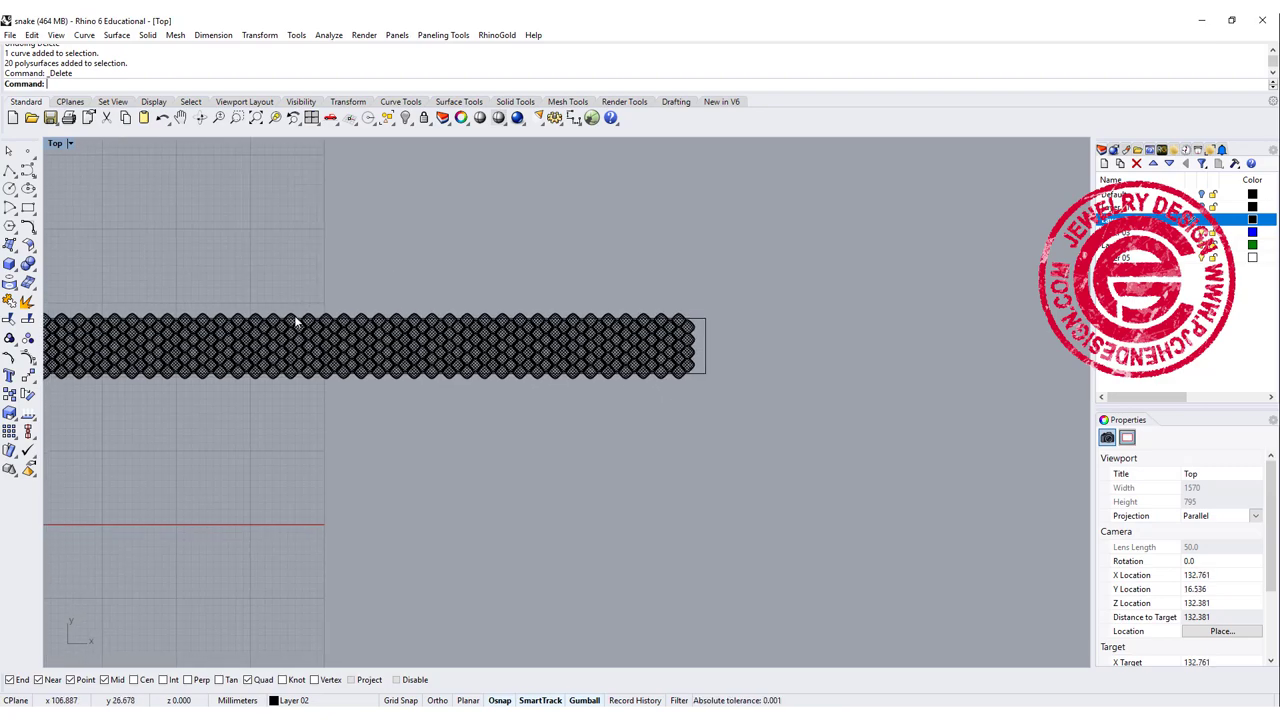
{"action": "right_click_drag", "start_coordinate": [234, 341], "coordinate": [480, 354]}
{"action": "scroll", "coordinate": [391, 354], "scroll_direction": "up", "scroll_amount": 4}
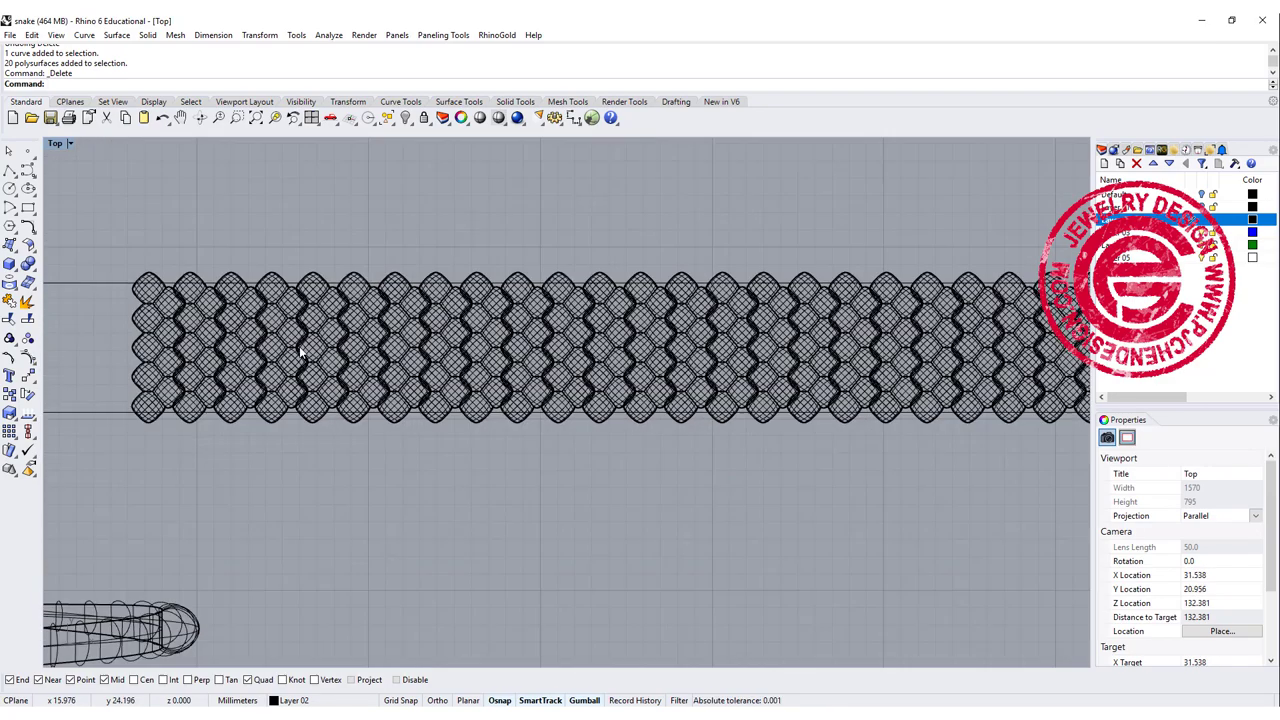
{"action": "scroll", "coordinate": [297, 330], "scroll_direction": "down", "scroll_amount": 5}
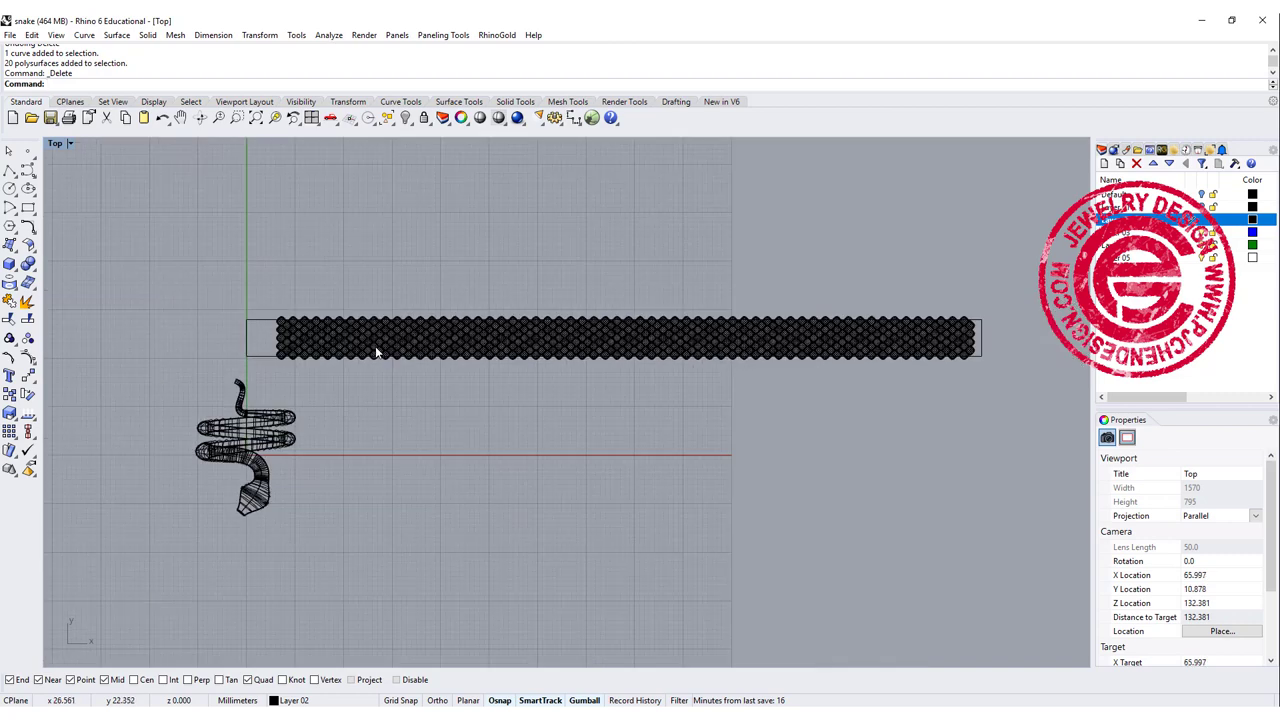
{"action": "right_click_drag", "start_coordinate": [386, 354], "coordinate": [318, 362]}
{"action": "scroll", "coordinate": [232, 360], "scroll_direction": "up", "scroll_amount": 2}
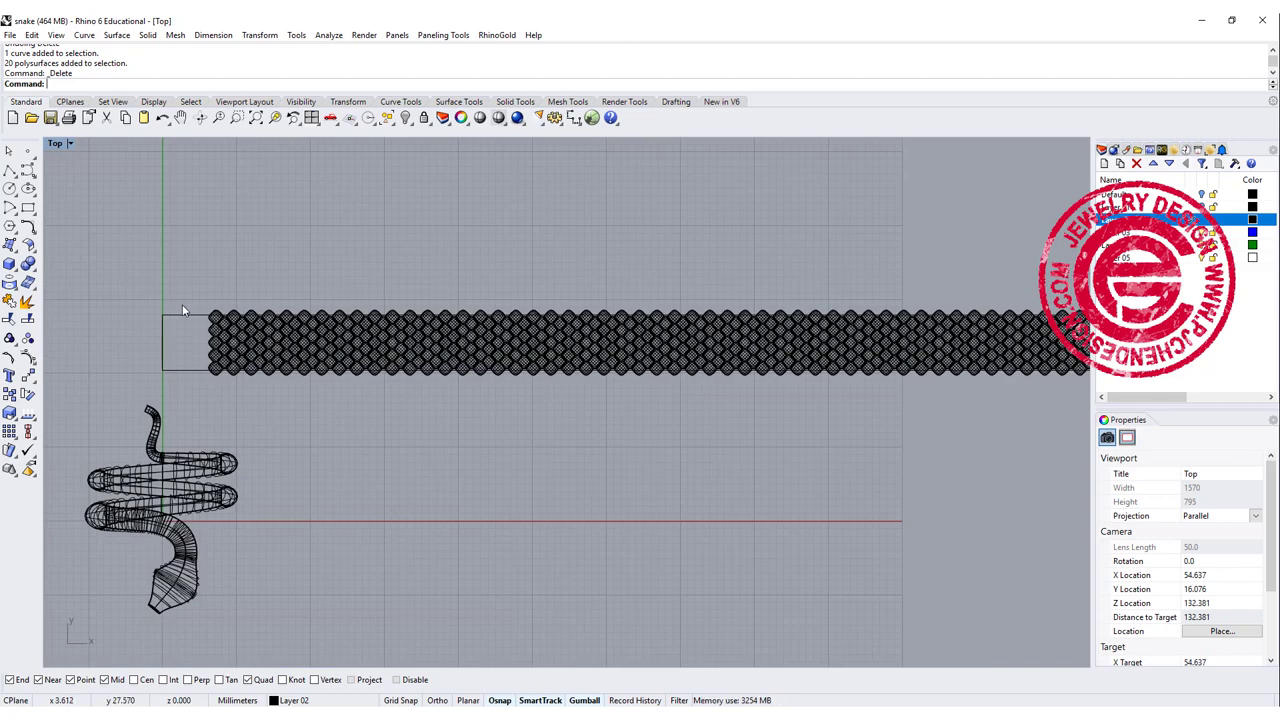
Boolean-union all the arrayed scales along the UV rectangle into a single polysurface
{"action": "left_click_drag", "start_coordinate": [210, 381], "coordinate": [233, 400]}
{"action": "scroll", "coordinate": [230, 388], "scroll_direction": "down", "scroll_amount": 2}
{"action": "left_click_drag", "start_coordinate": [207, 296], "coordinate": [948, 465]}
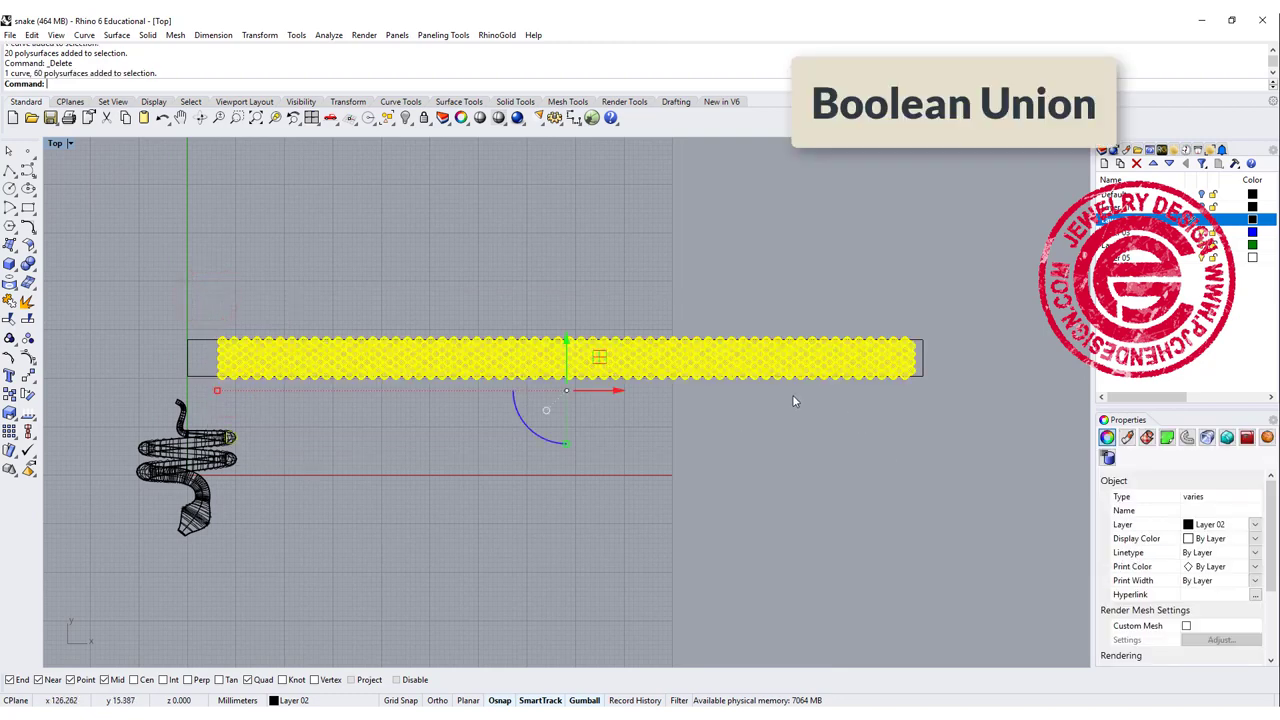
{"action": "scroll", "coordinate": [792, 401], "scroll_direction": "up", "scroll_amount": 2}
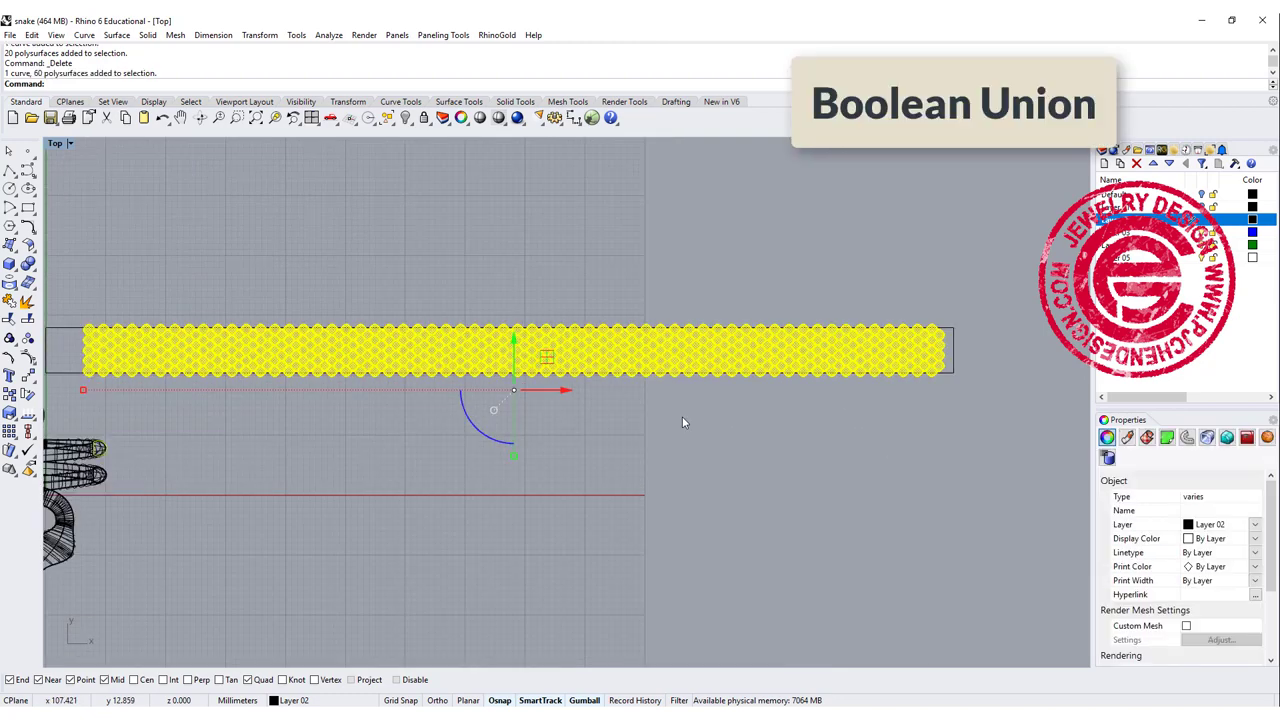
{"action": "left_click", "coordinate": [26, 263]}
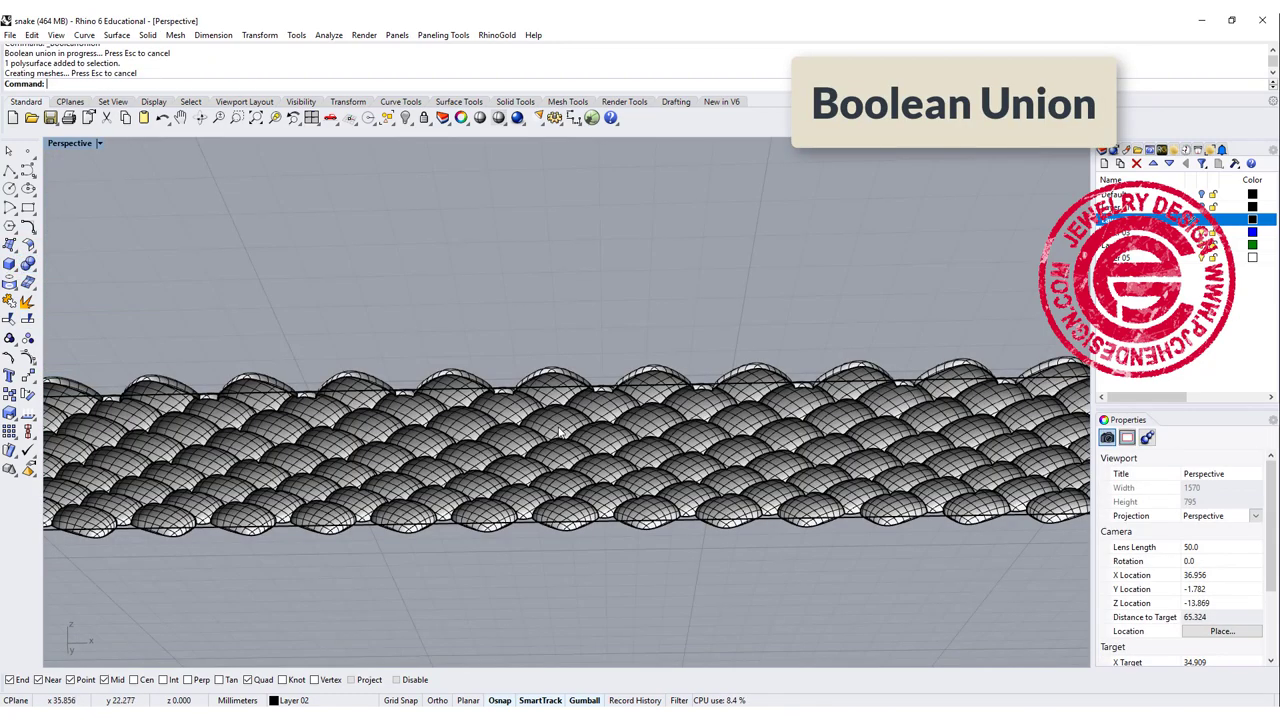
Try to cap the open underside of the unioned scale strip
{"action": "left_click", "coordinate": [560, 426]}
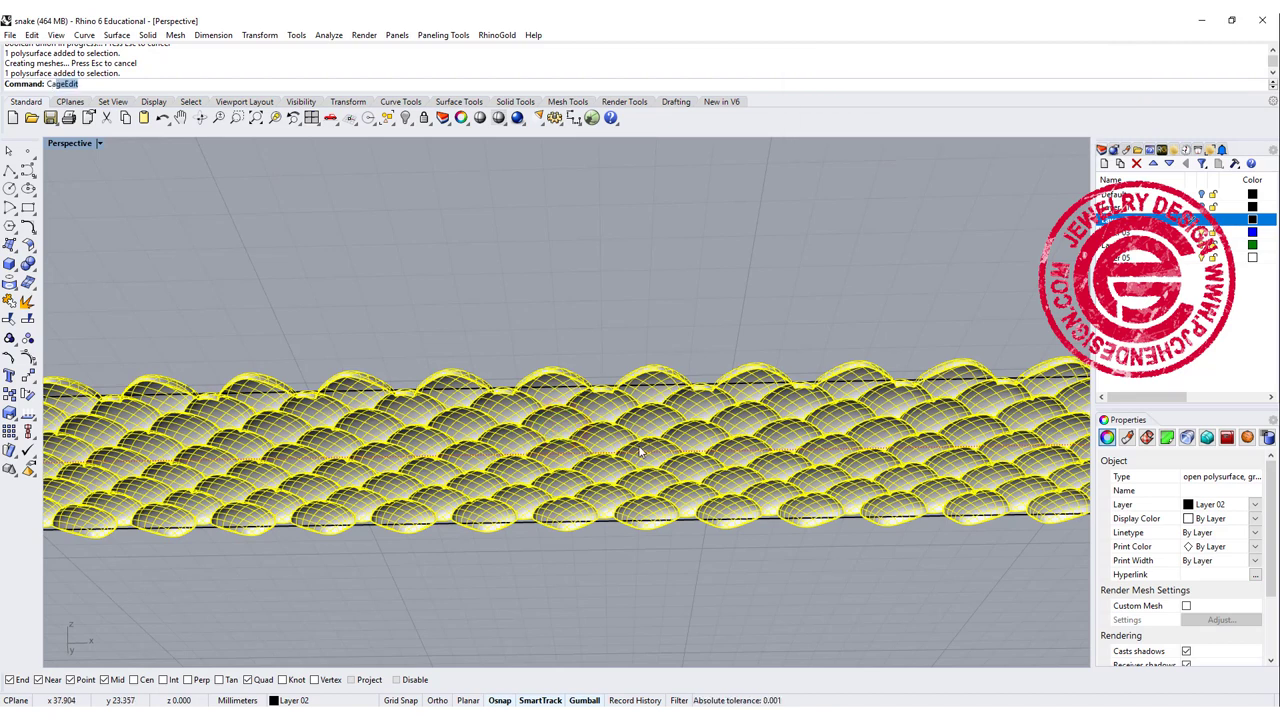
{"action": "type", "text": "p"}
{"action": "key", "text": "Return"}
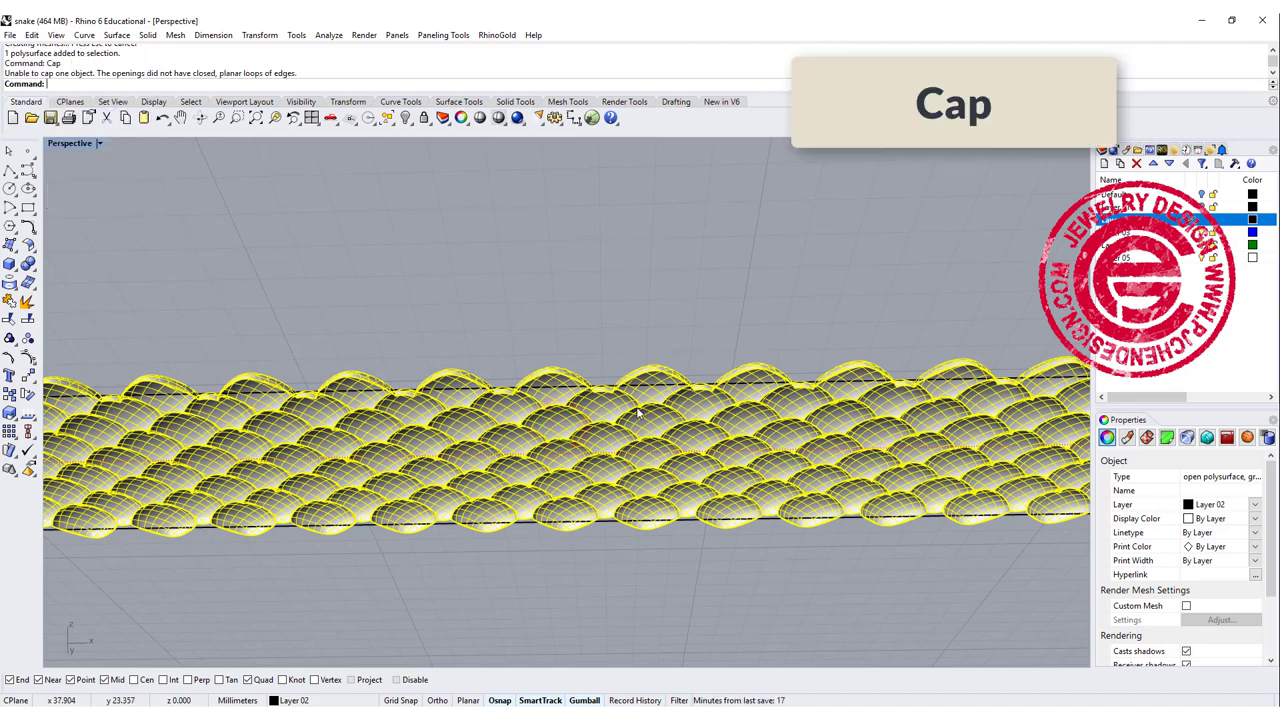
{"action": "left_click", "coordinate": [606, 326]}
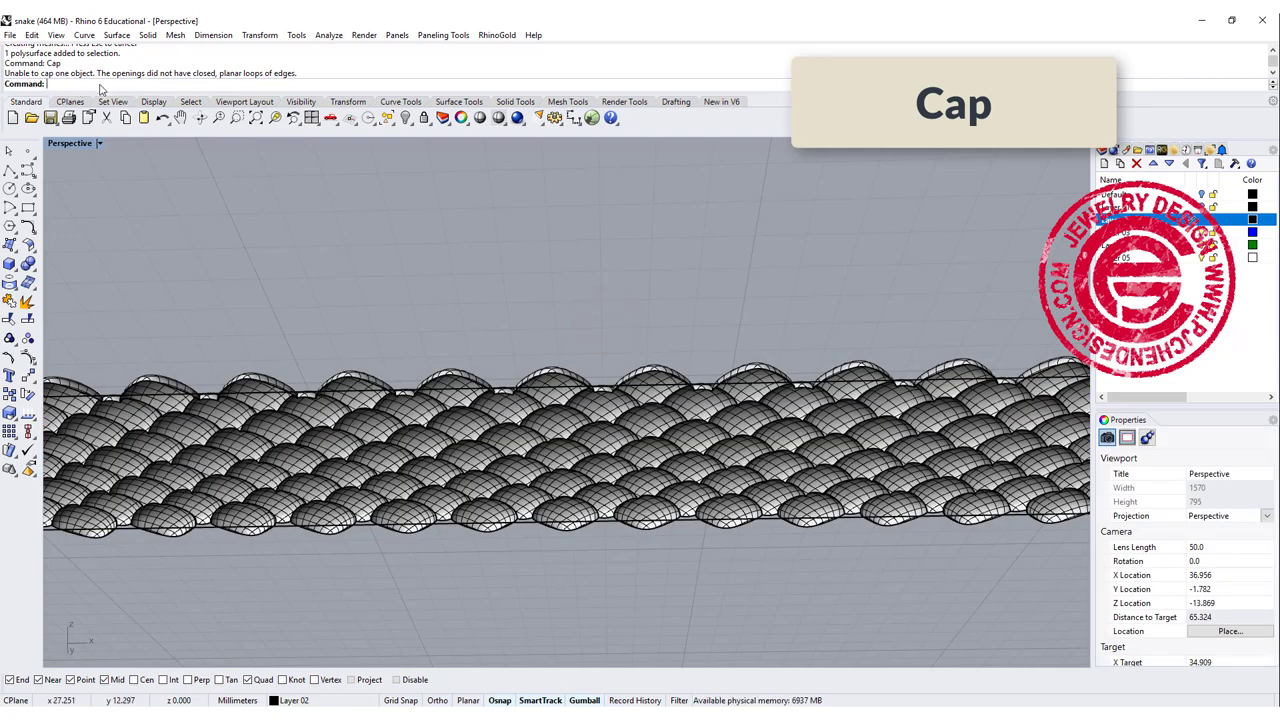
{"action": "scroll", "coordinate": [418, 438], "scroll_direction": "up", "scroll_amount": 4}
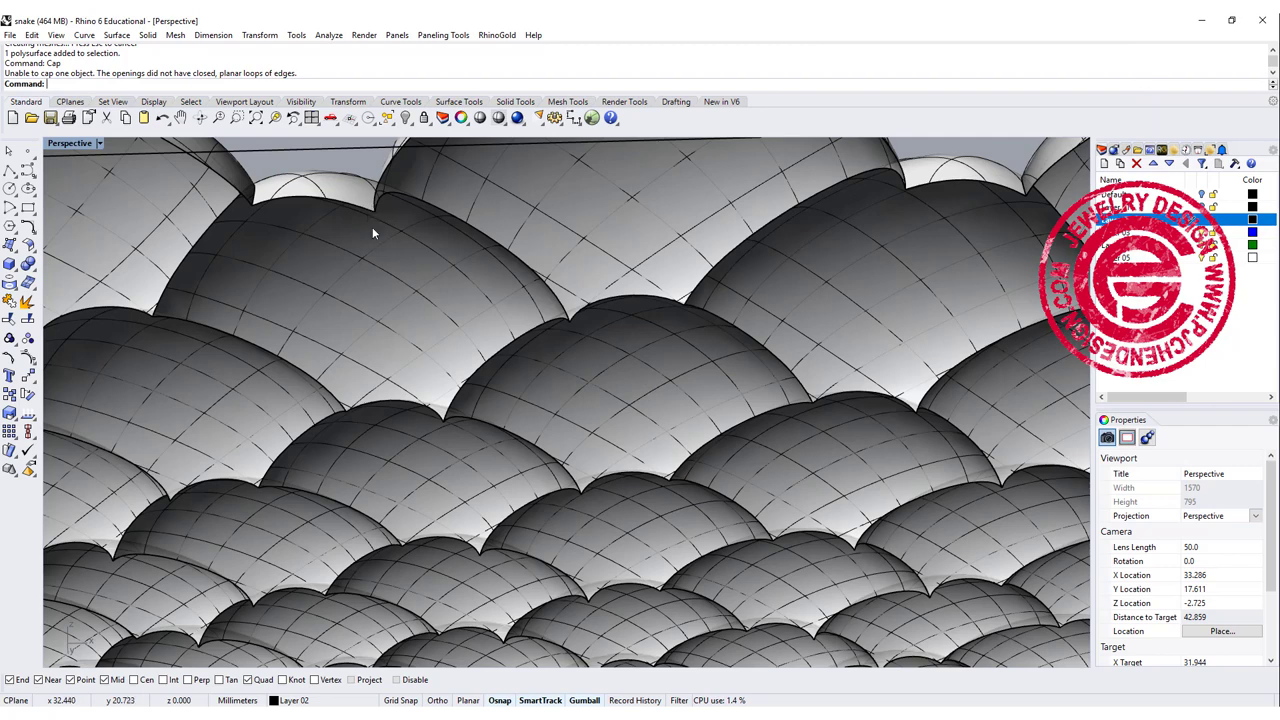
{"action": "scroll", "coordinate": [370, 221], "scroll_direction": "down", "scroll_amount": 4}
Duplicate the outer border of the unioned scale strip as a curve with DupBorder
{"action": "double_click", "coordinate": [71, 142]}
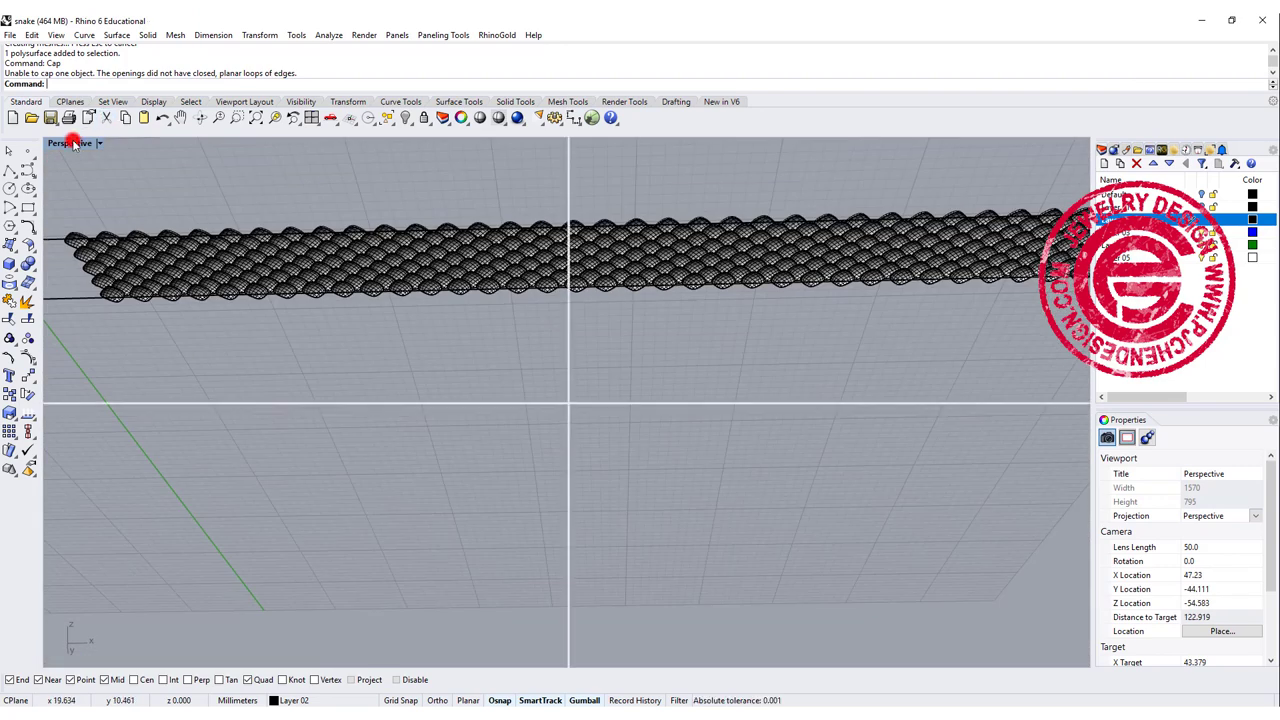
{"action": "right_click_drag", "start_coordinate": [671, 226], "coordinate": [664, 354]}
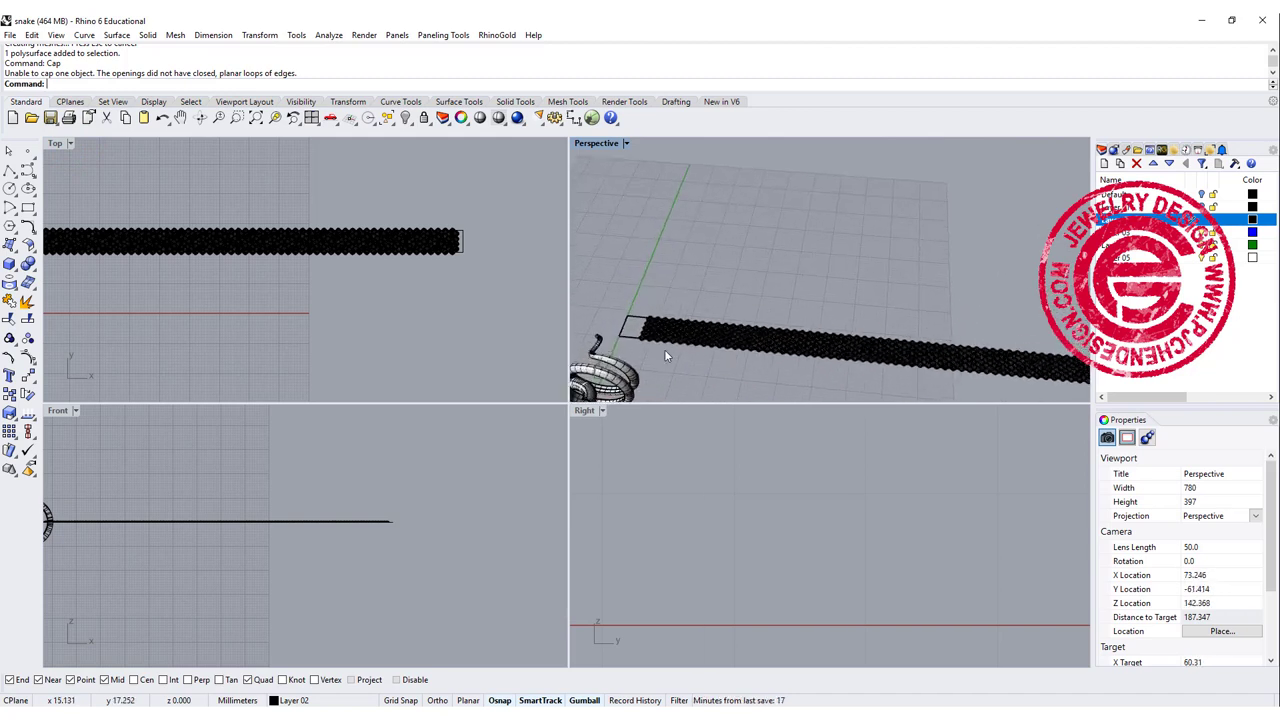
{"action": "key", "text": "BackSpace"}
{"action": "key", "text": "BackSpace"}
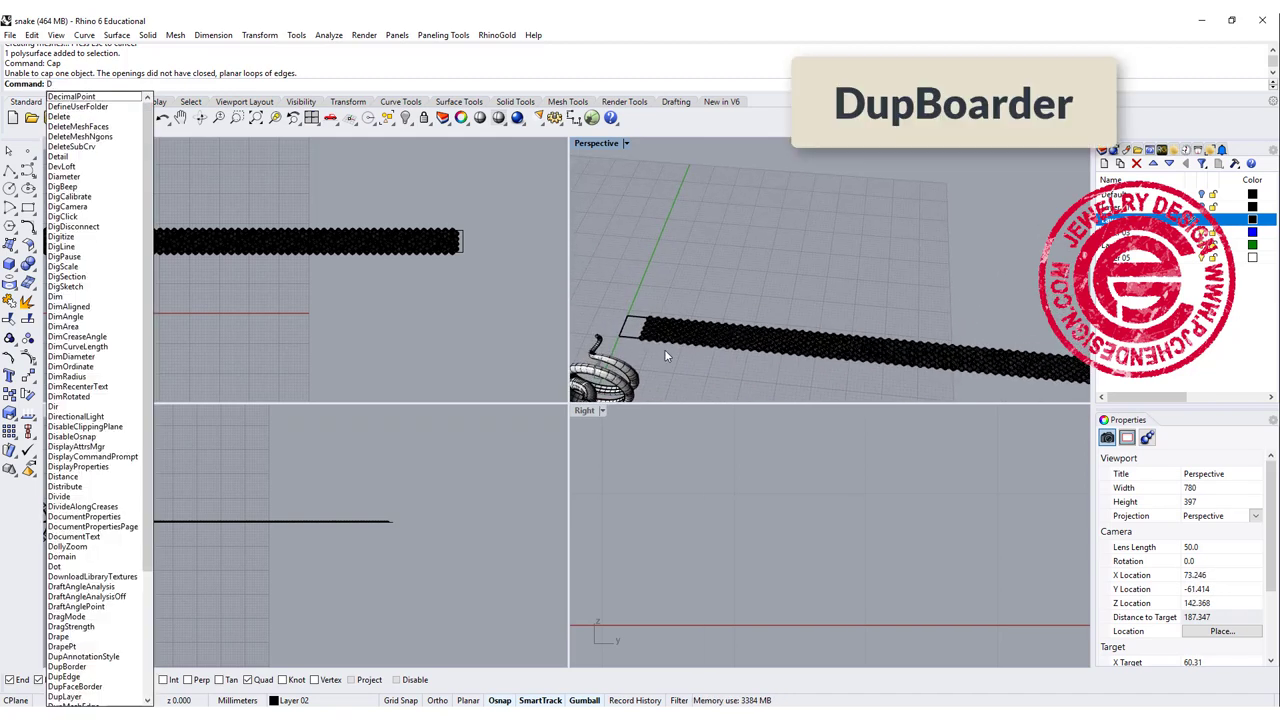
{"action": "type", "text": "upE"}
{"action": "key", "text": "BackSpace"}
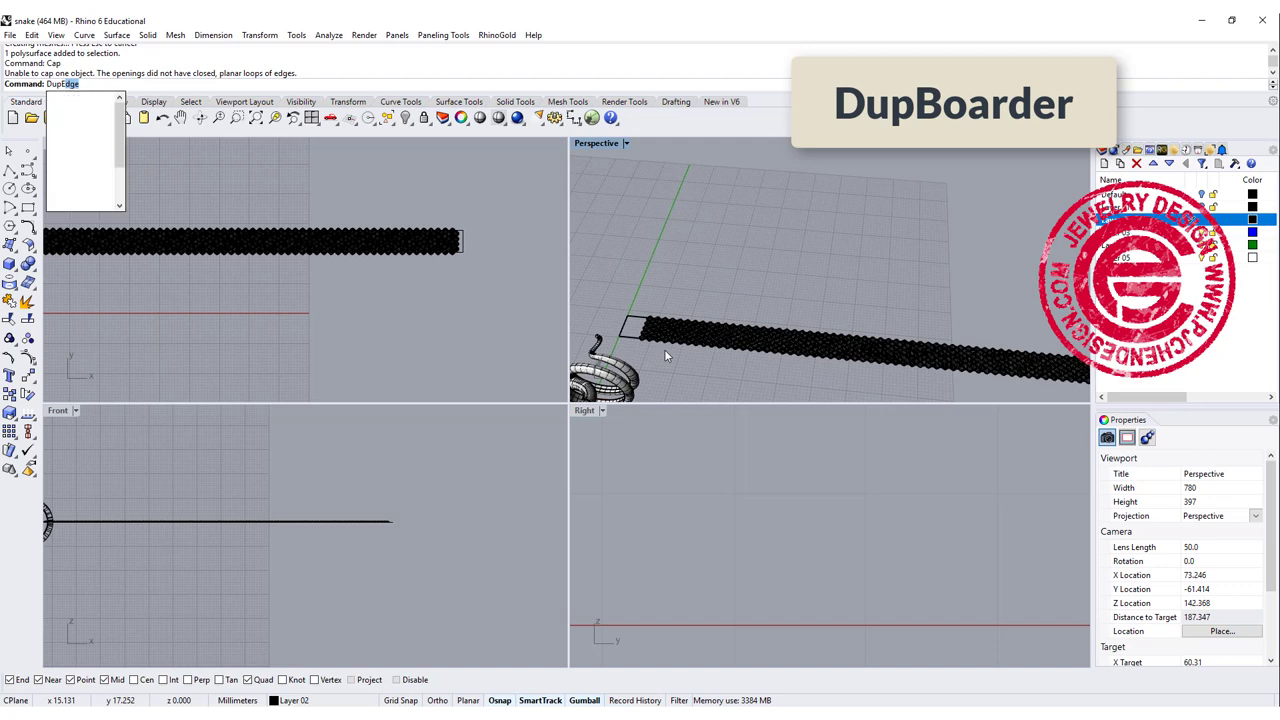
{"action": "type", "text": "Border"}
{"action": "key", "text": "Return"}
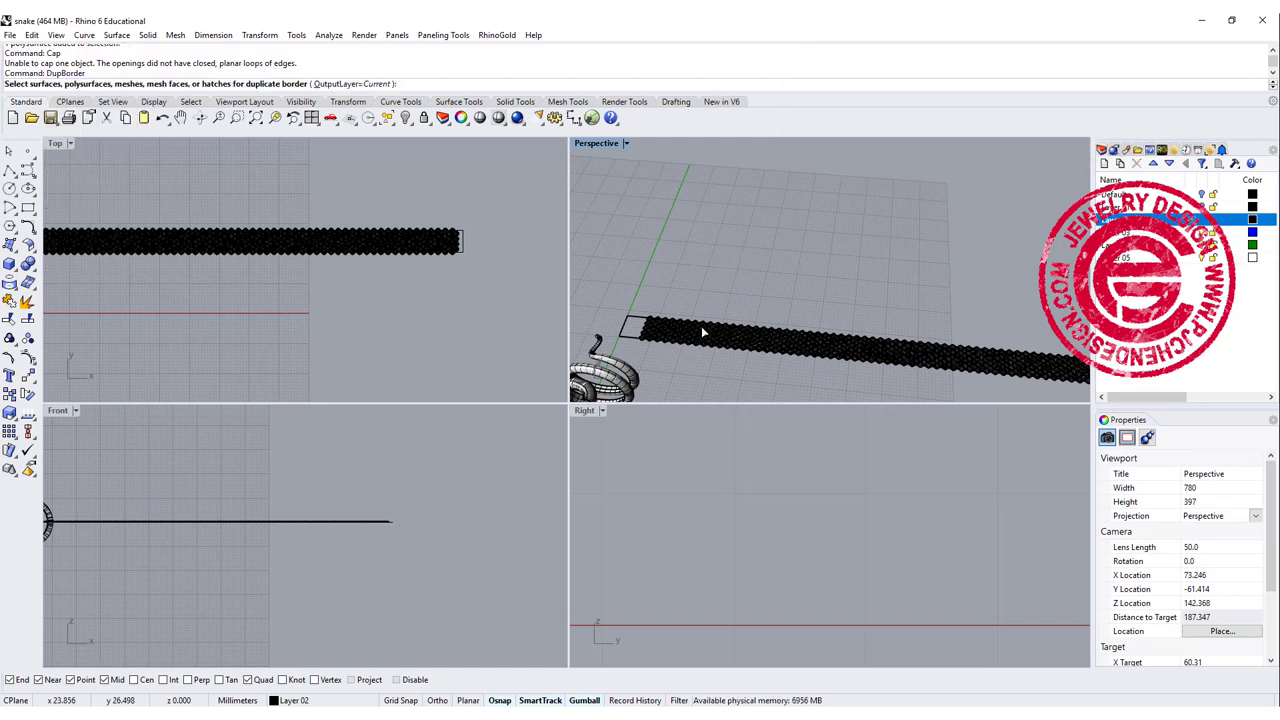
{"action": "scroll", "coordinate": [700, 334], "scroll_direction": "up", "scroll_amount": 6}
{"action": "left_click", "coordinate": [648, 378]}
{"action": "right_click", "coordinate": [649, 377]}
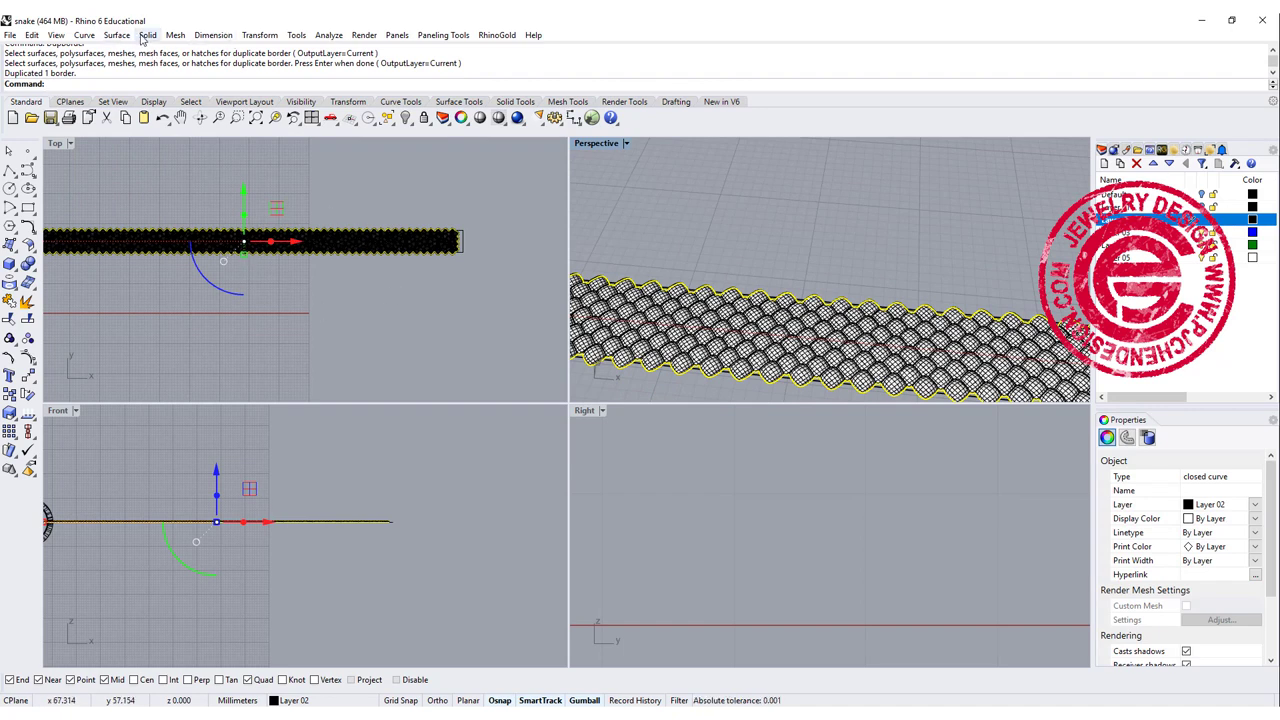
Extrude the duplicated border curve straight down as an open wall and join it to the scale strip
{"action": "left_click", "coordinate": [145, 36]}
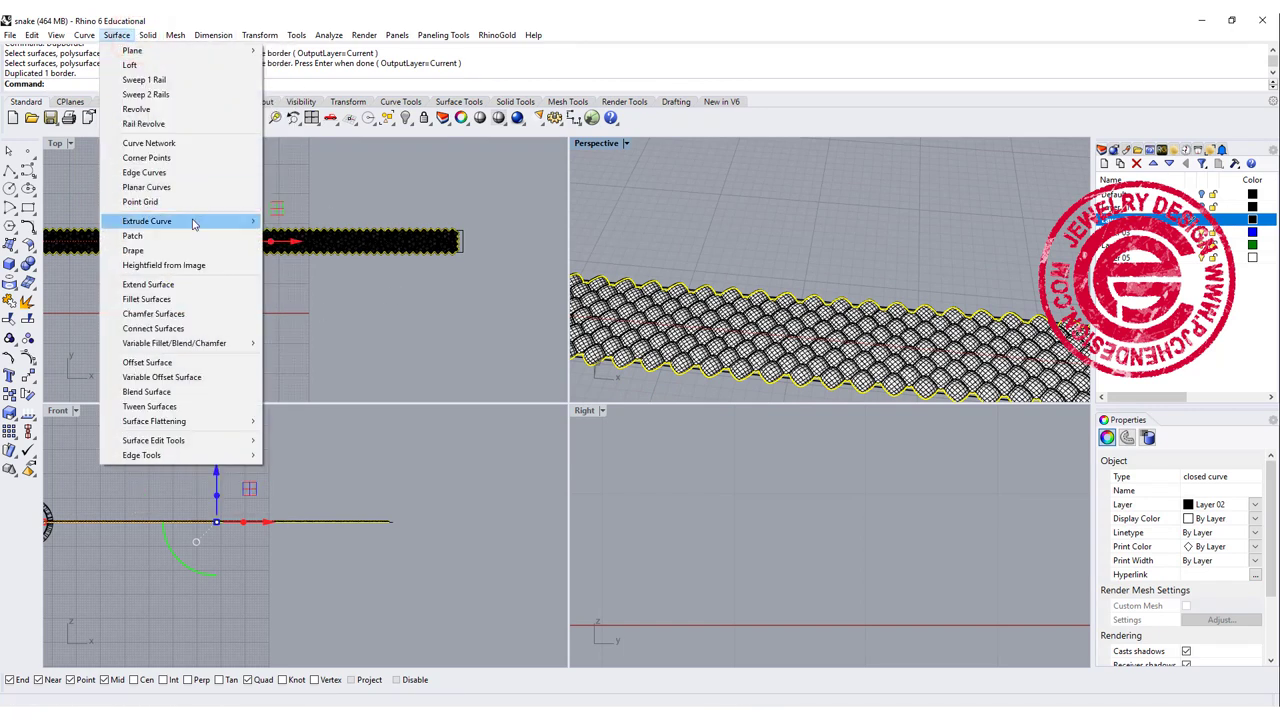
{"action": "mouse_move", "coordinate": [193, 224]}
{"action": "left_click", "coordinate": [294, 221]}
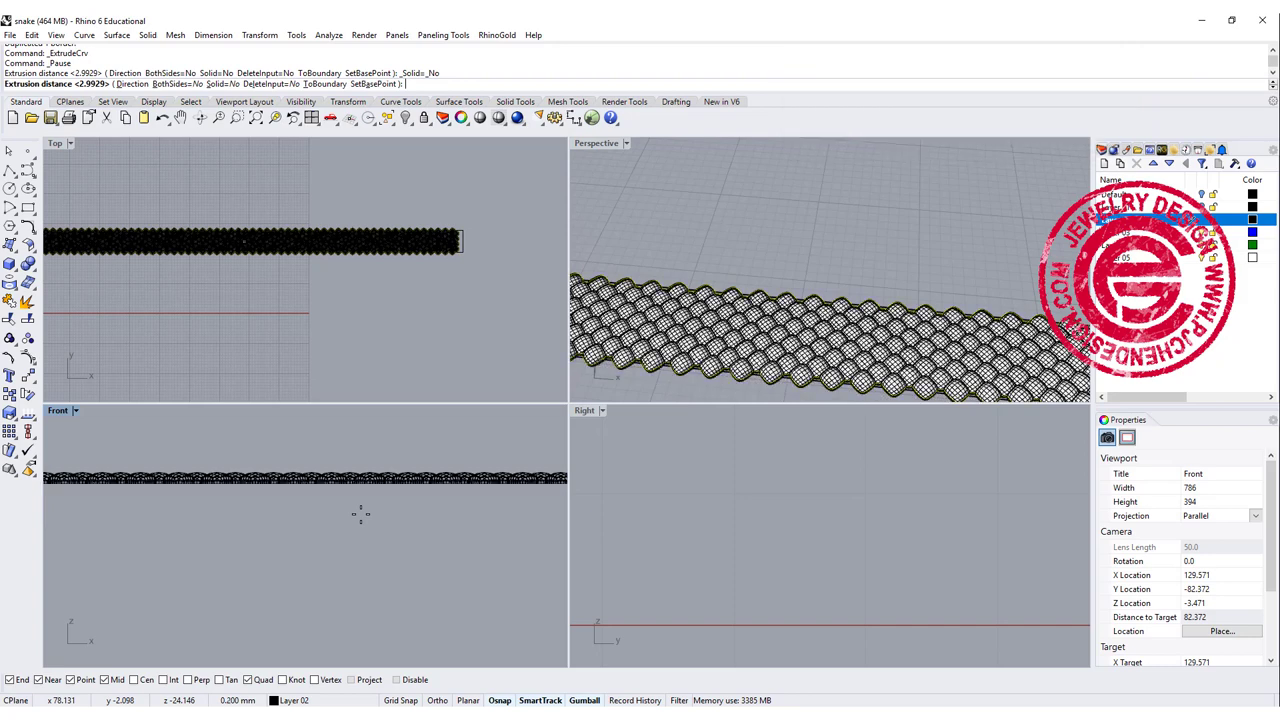
{"action": "key", "text": "Return"}
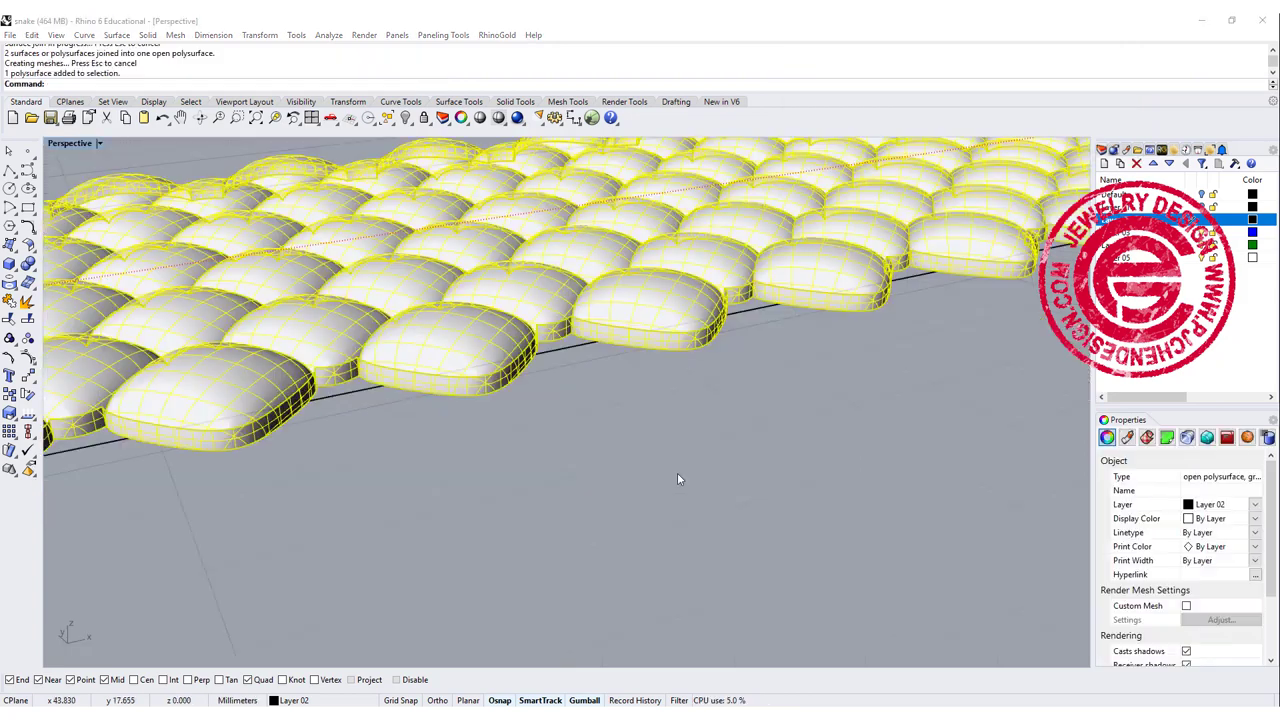
{"action": "left_click", "coordinate": [532, 420]}
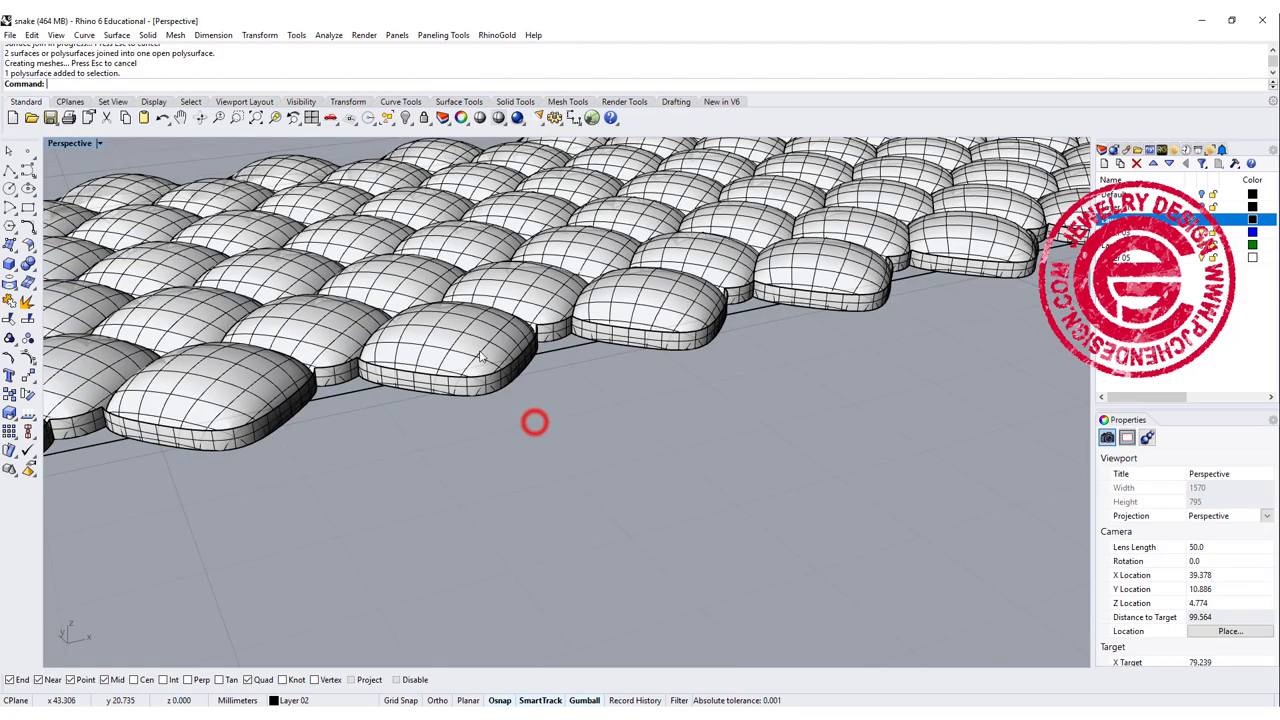
Try to cap the scale strip joined with its extruded border wall
{"action": "left_click", "coordinate": [478, 353]}
{"action": "type", "text": "Cap"}
{"action": "key", "text": "Return"}
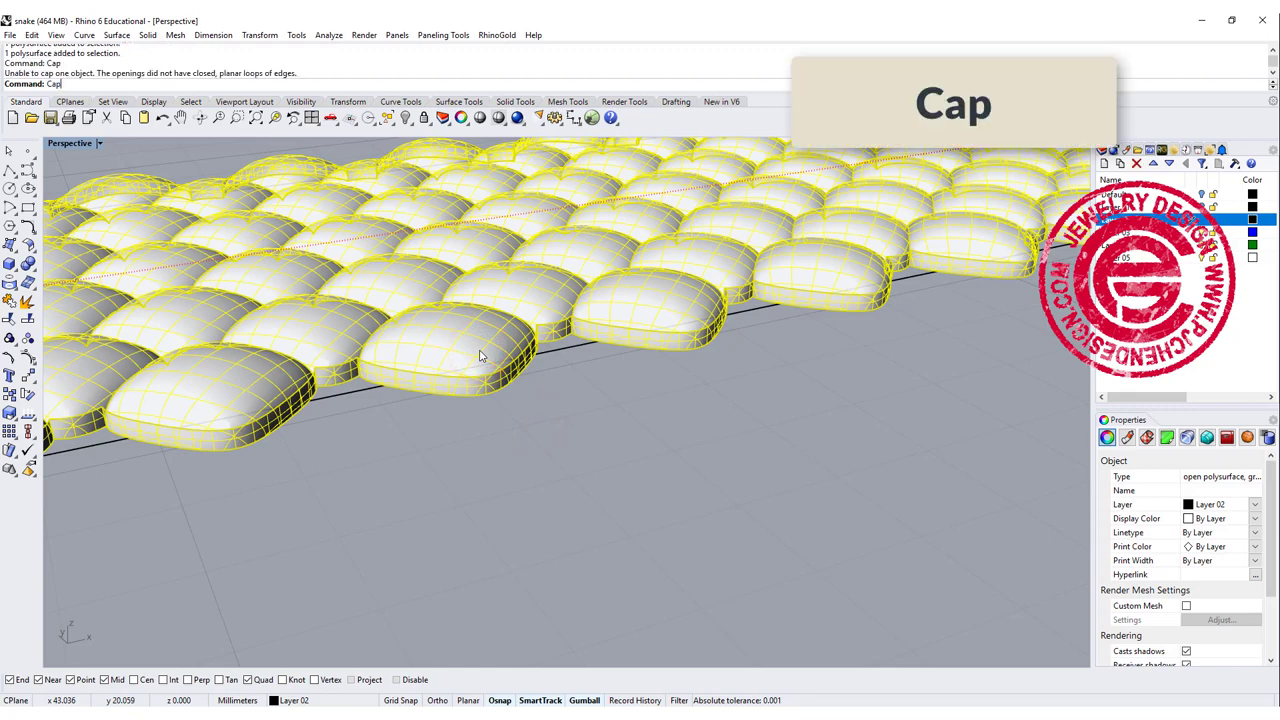
{"action": "left_click", "coordinate": [367, 420]}
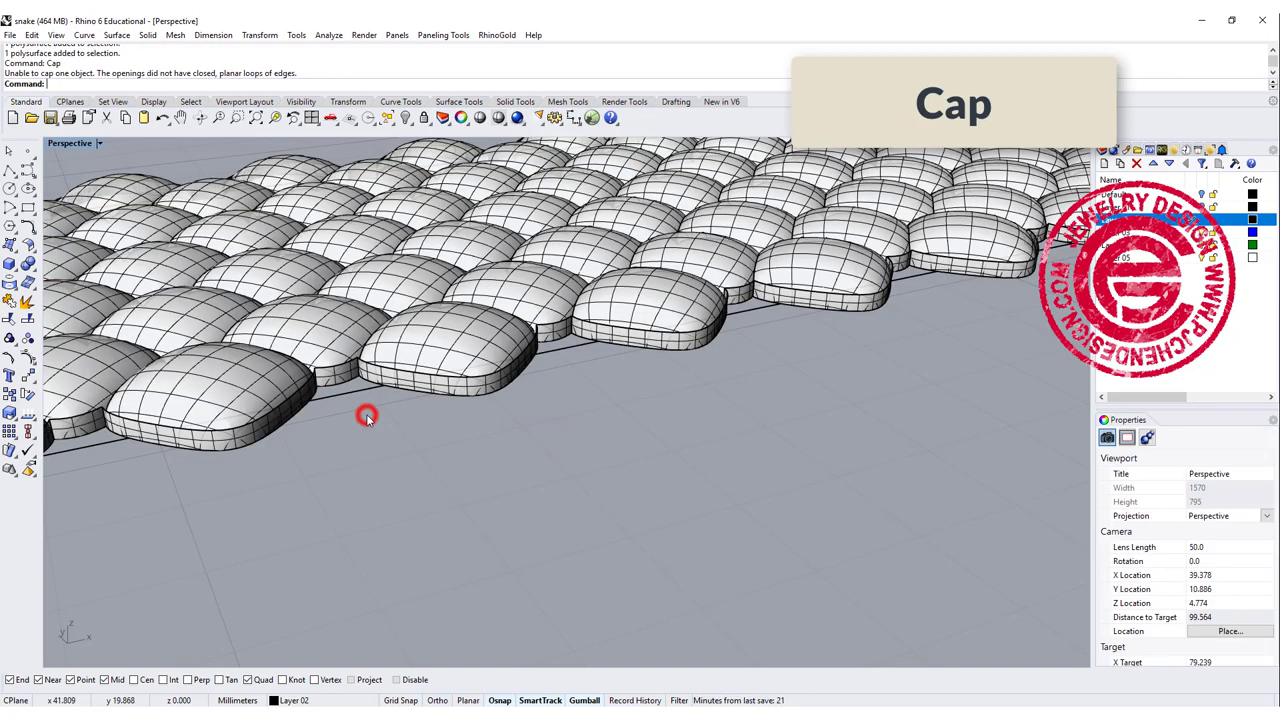
{"action": "double_click", "coordinate": [79, 145]}
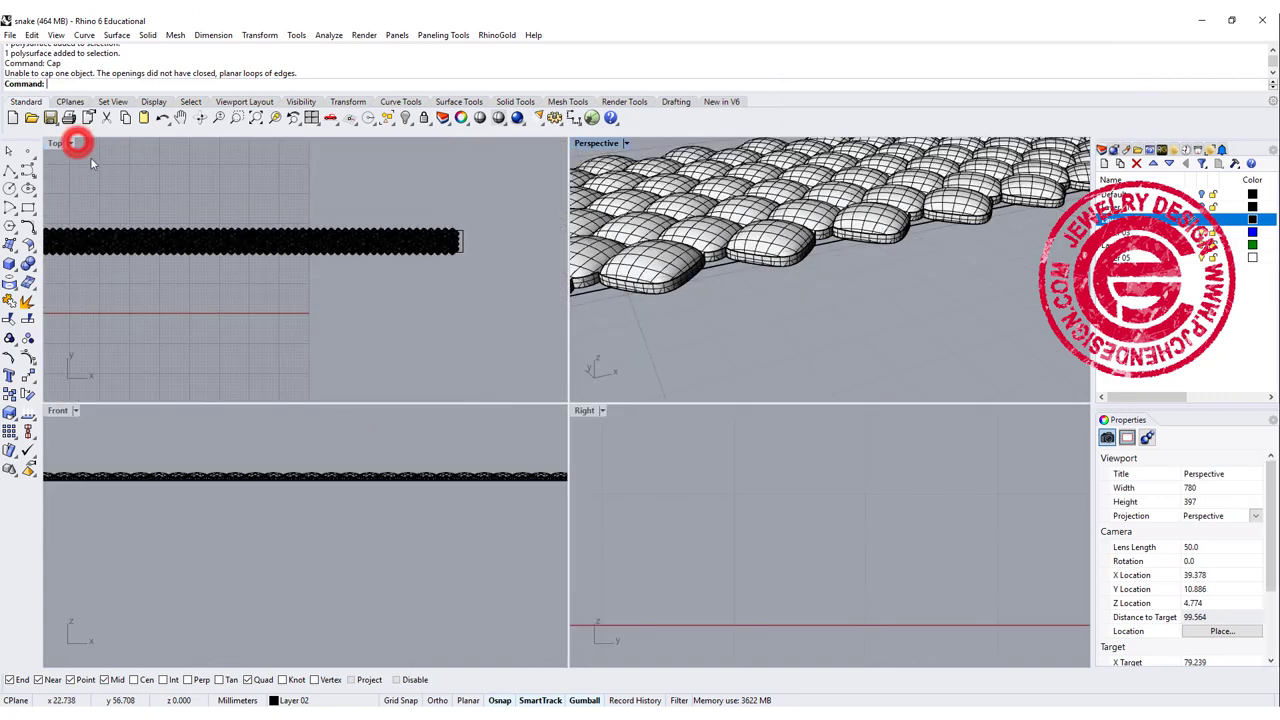
{"action": "double_click", "coordinate": [600, 143]}
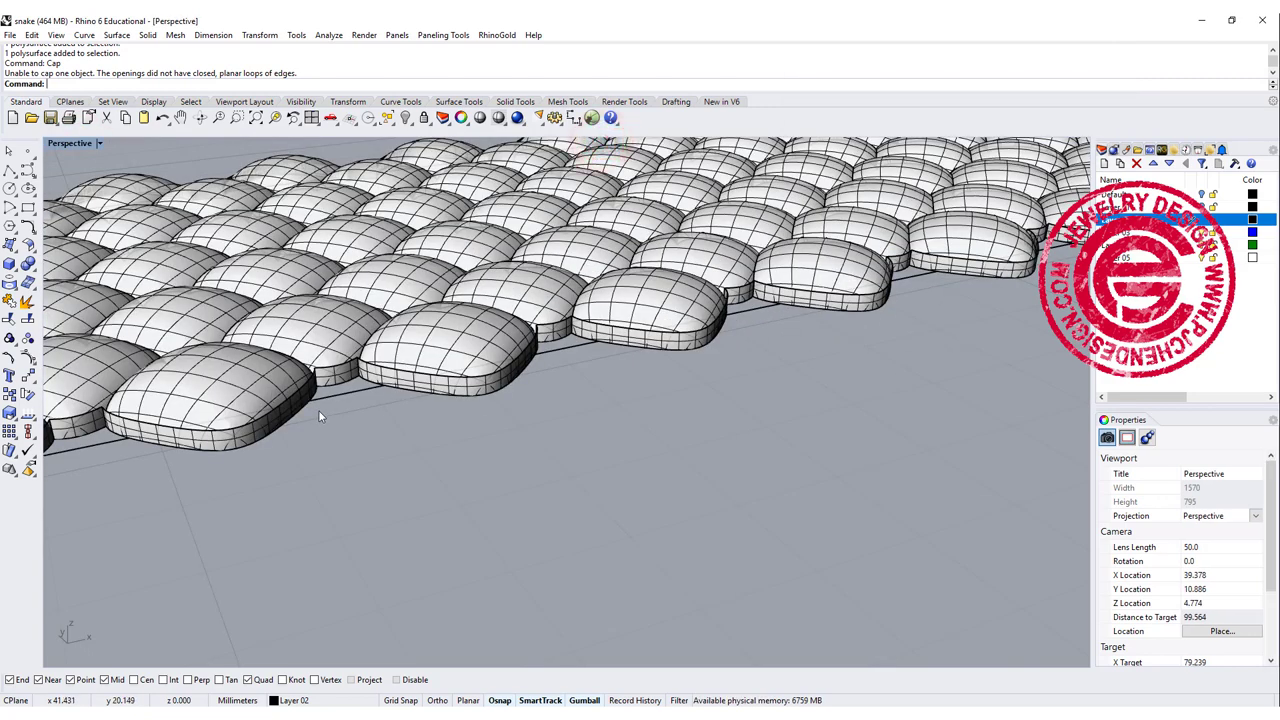
{"action": "scroll", "coordinate": [319, 405], "scroll_direction": "down", "scroll_amount": 5}
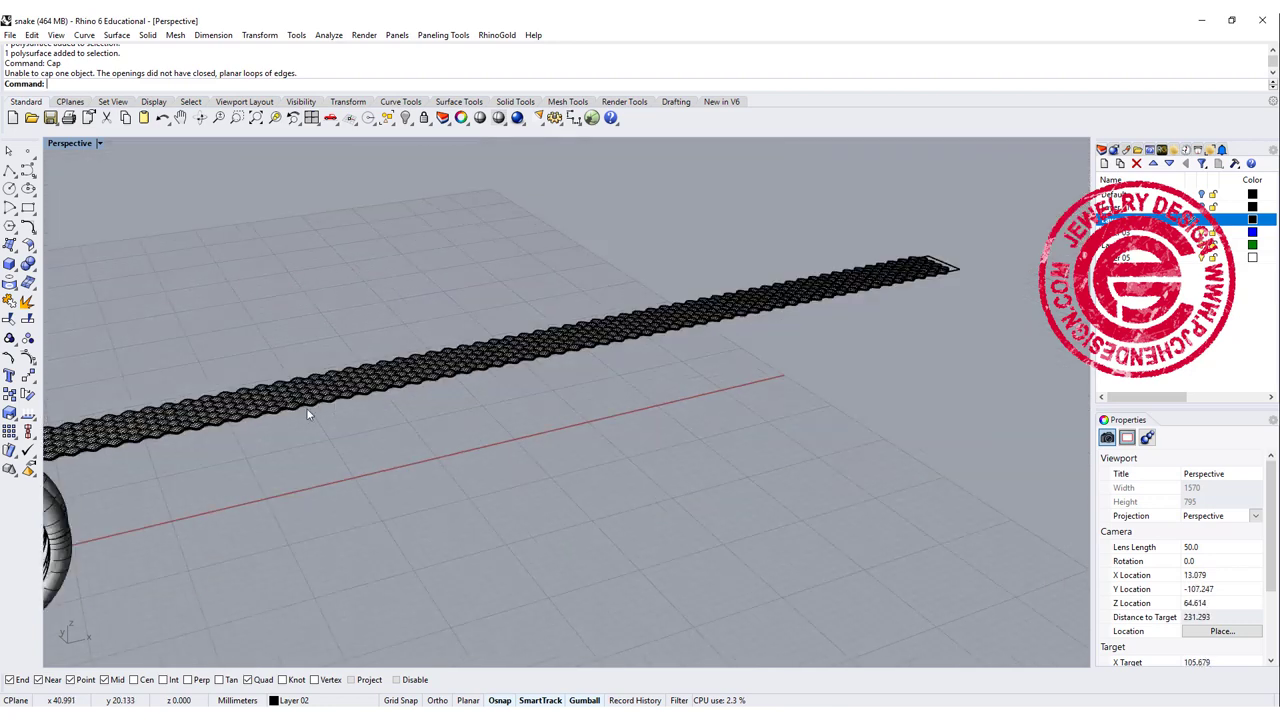
Draw a straight horizontal polyline in the Front view along the scale strip's base, extending past both of its ends
{"action": "double_click", "coordinate": [69, 145]}
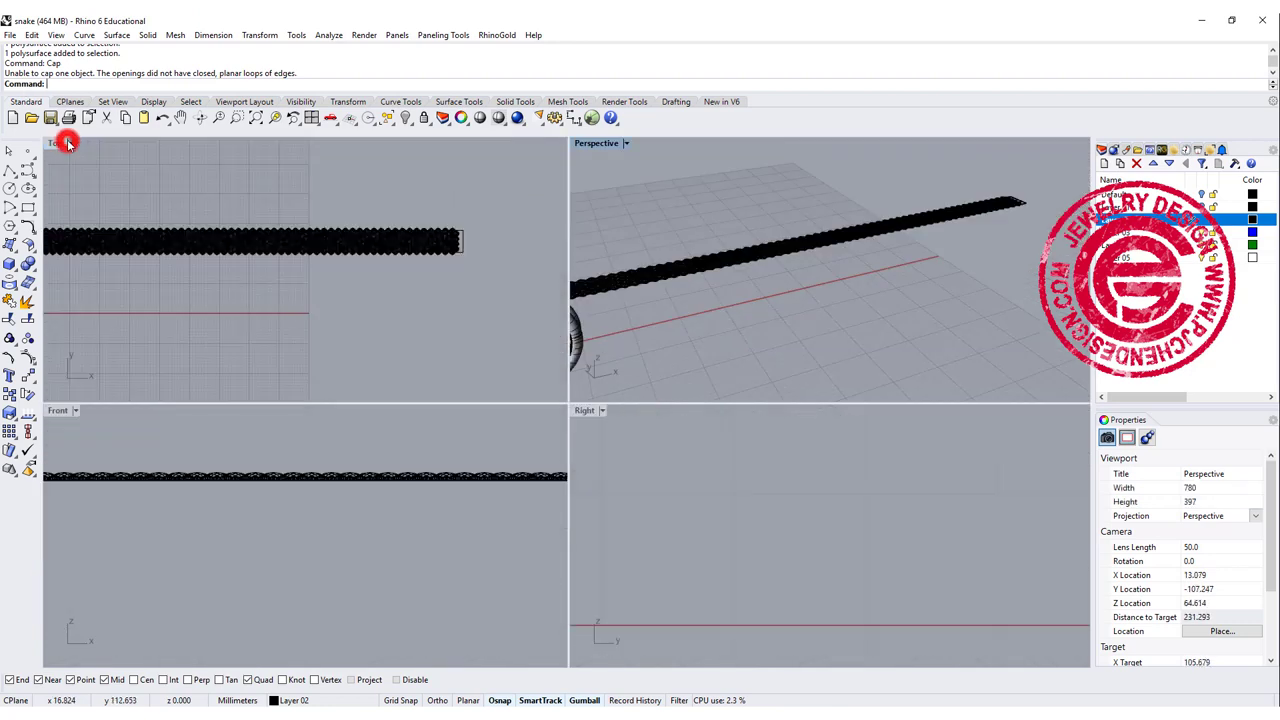
{"action": "left_click", "coordinate": [299, 506]}
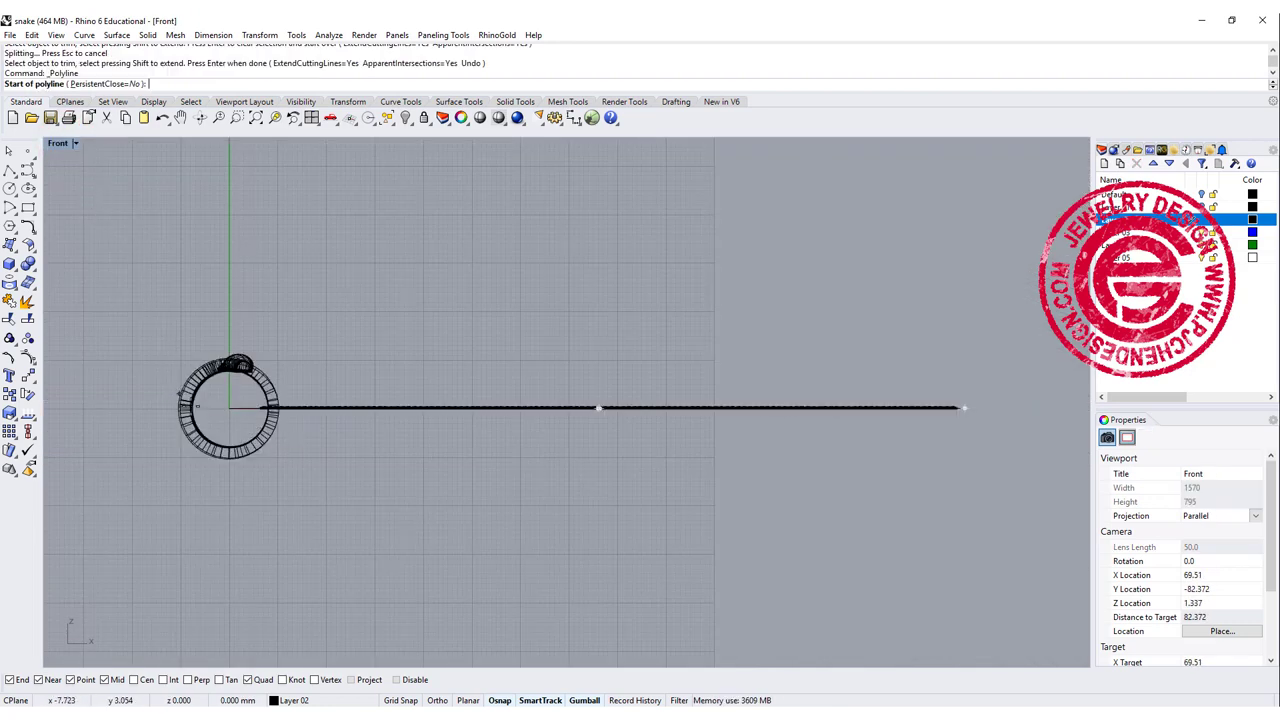
{"action": "left_click", "coordinate": [194, 404]}
{"action": "left_click", "coordinate": [1017, 417]}
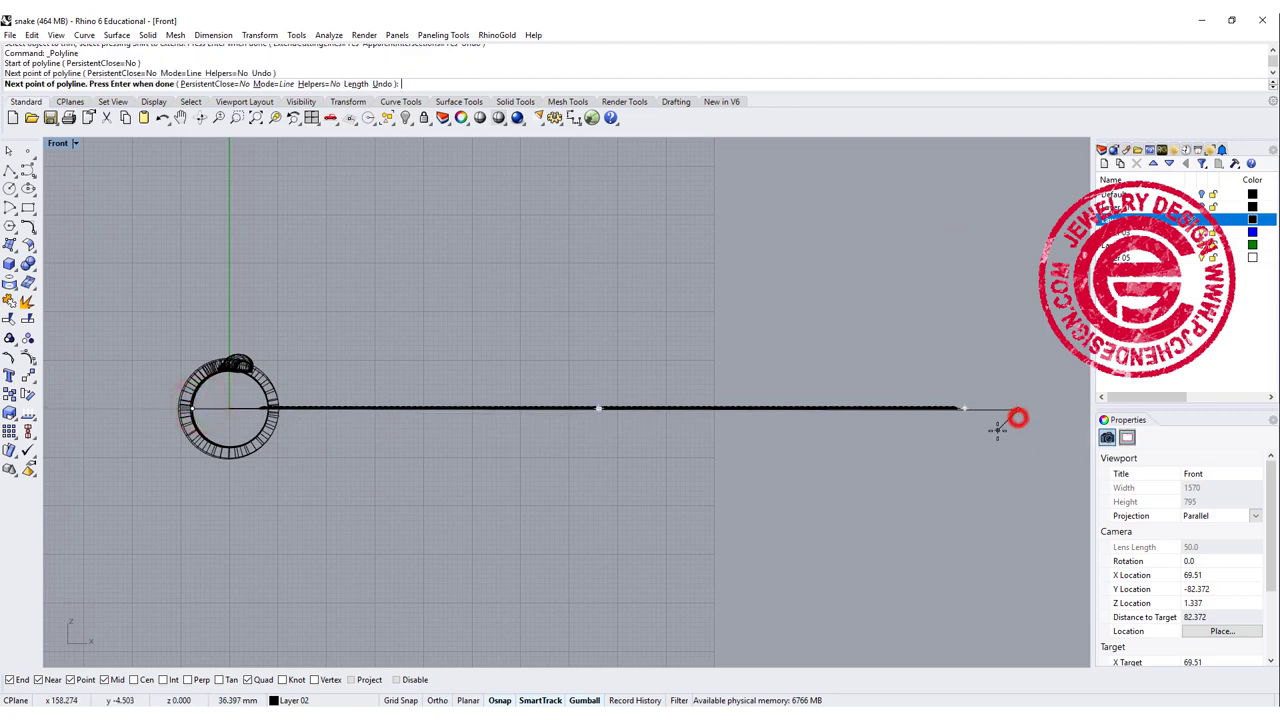
{"action": "key", "text": "Return"}
Raise the horizontal line so it crosses the extruded border wall, and trim off the part of the wall below it
{"action": "left_click", "coordinate": [997, 402]}
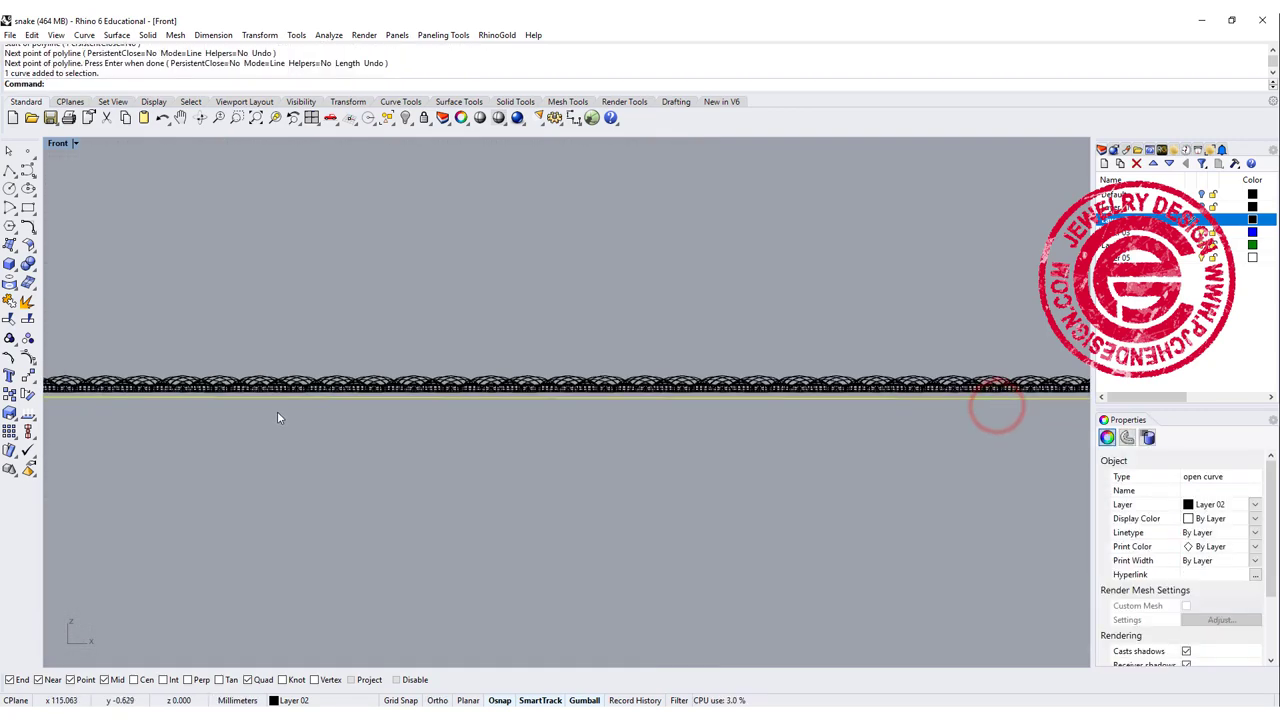
{"action": "scroll", "coordinate": [391, 443], "scroll_direction": "up", "scroll_amount": 5}
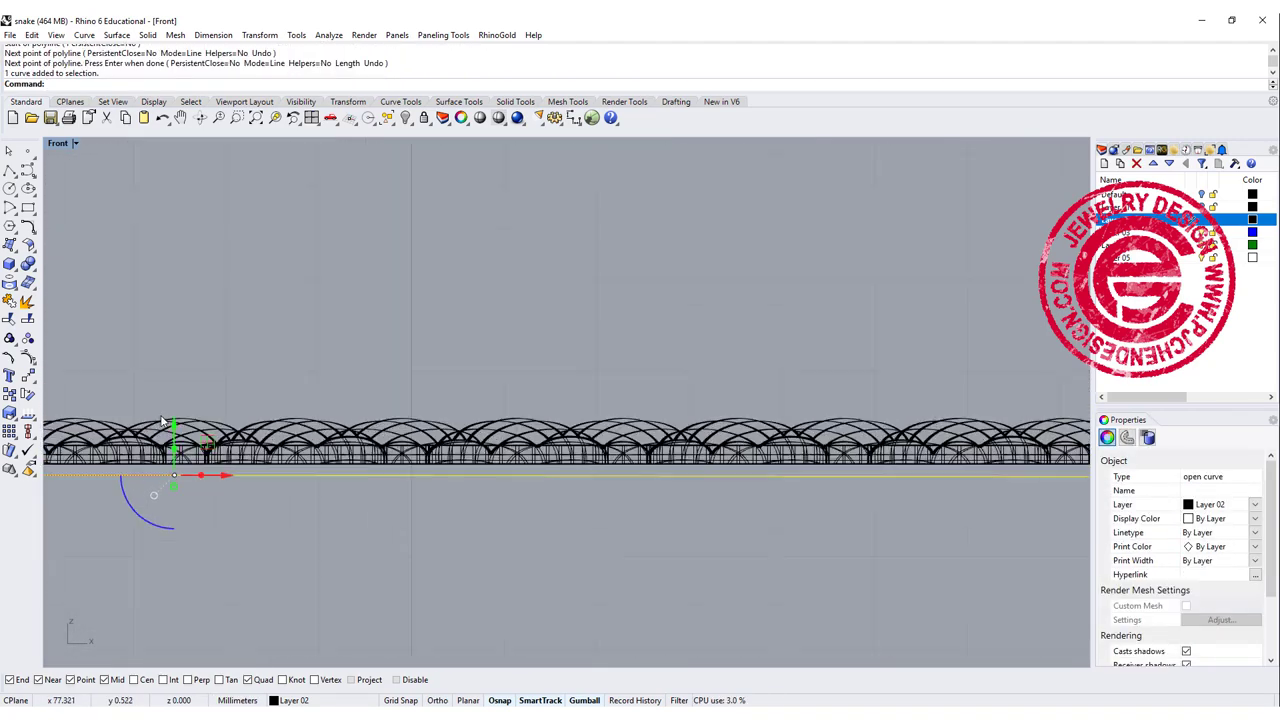
{"action": "right_click_drag", "start_coordinate": [162, 421], "coordinate": [240, 381]}
{"action": "left_click_drag", "start_coordinate": [250, 381], "coordinate": [254, 368]}
{"action": "scroll", "coordinate": [226, 425], "scroll_direction": "up", "scroll_amount": 6}
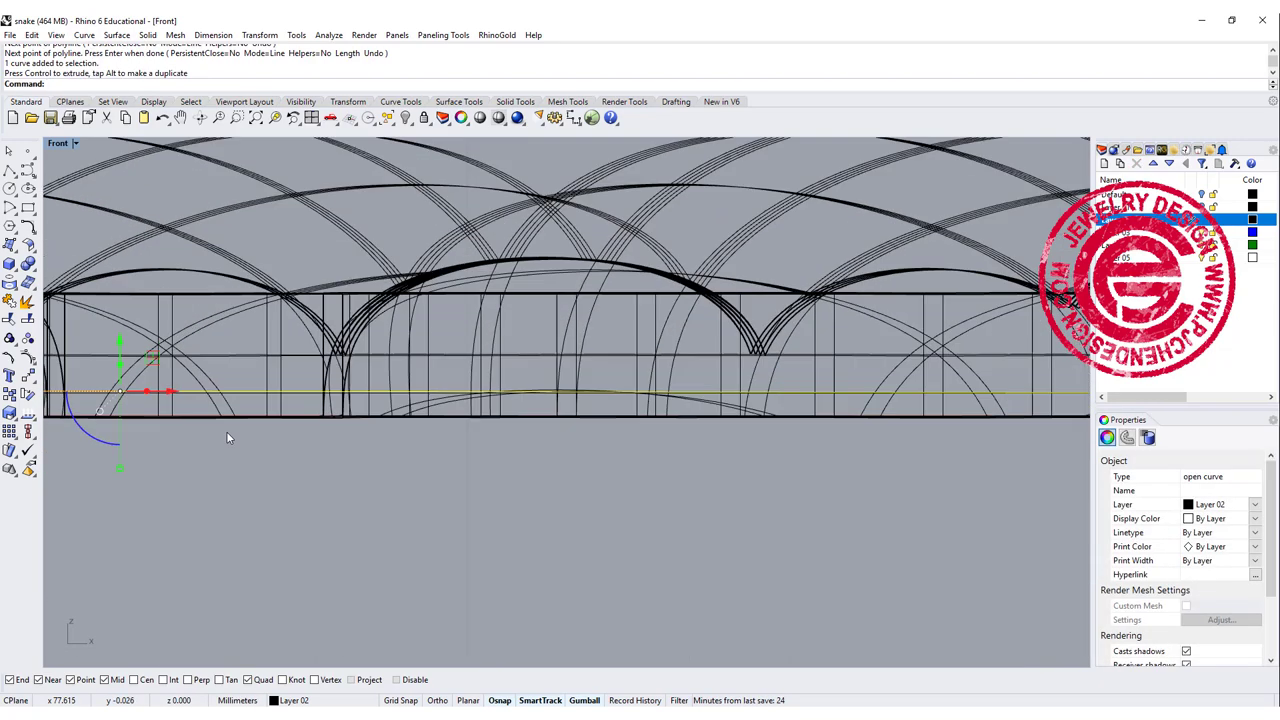
{"action": "left_click", "coordinate": [20, 322]}
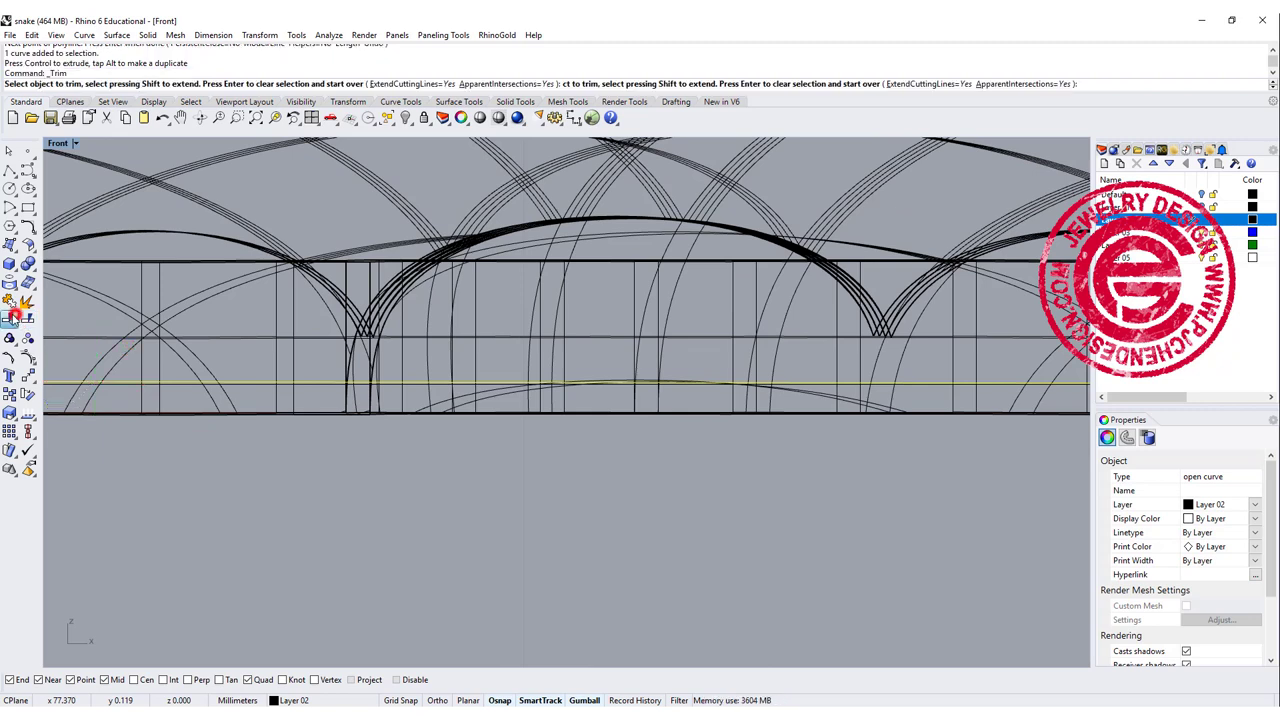
{"action": "left_click", "coordinate": [229, 401]}
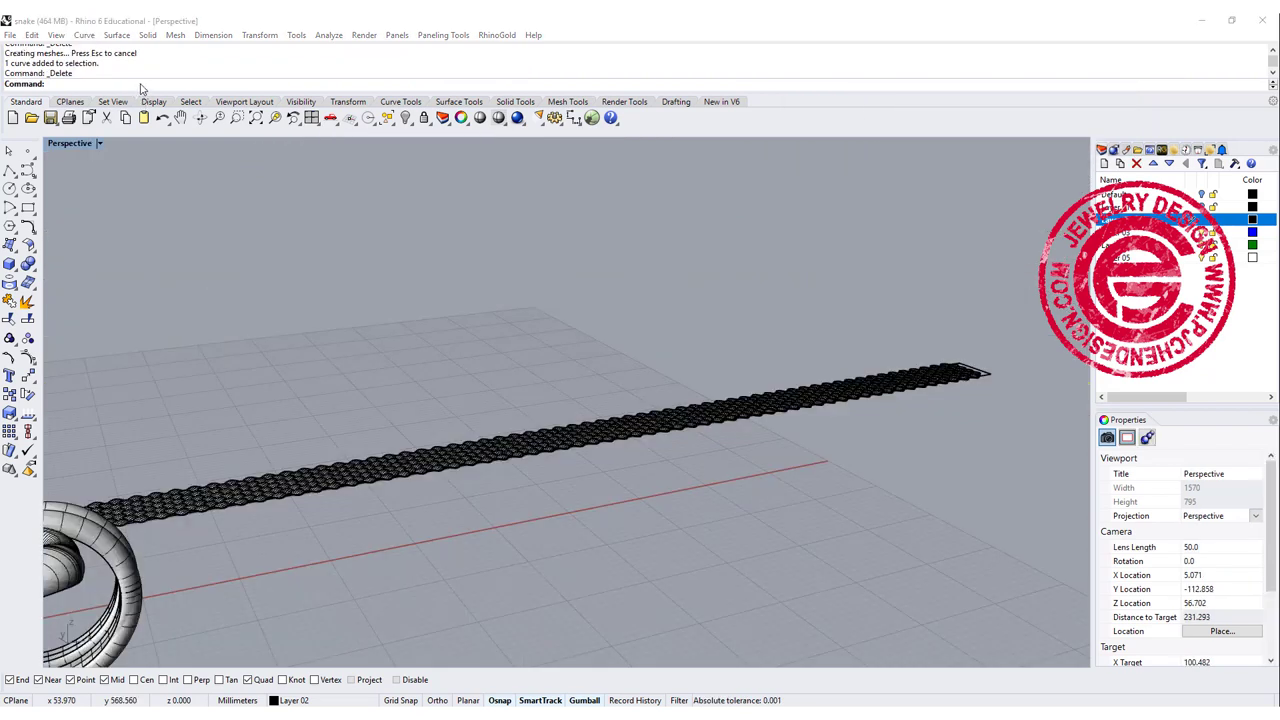
Cap the trimmed planar underside of the scale strip
{"action": "left_click", "coordinate": [141, 88]}
{"action": "type", "text": "Cap"}
{"action": "key", "text": "Return"}
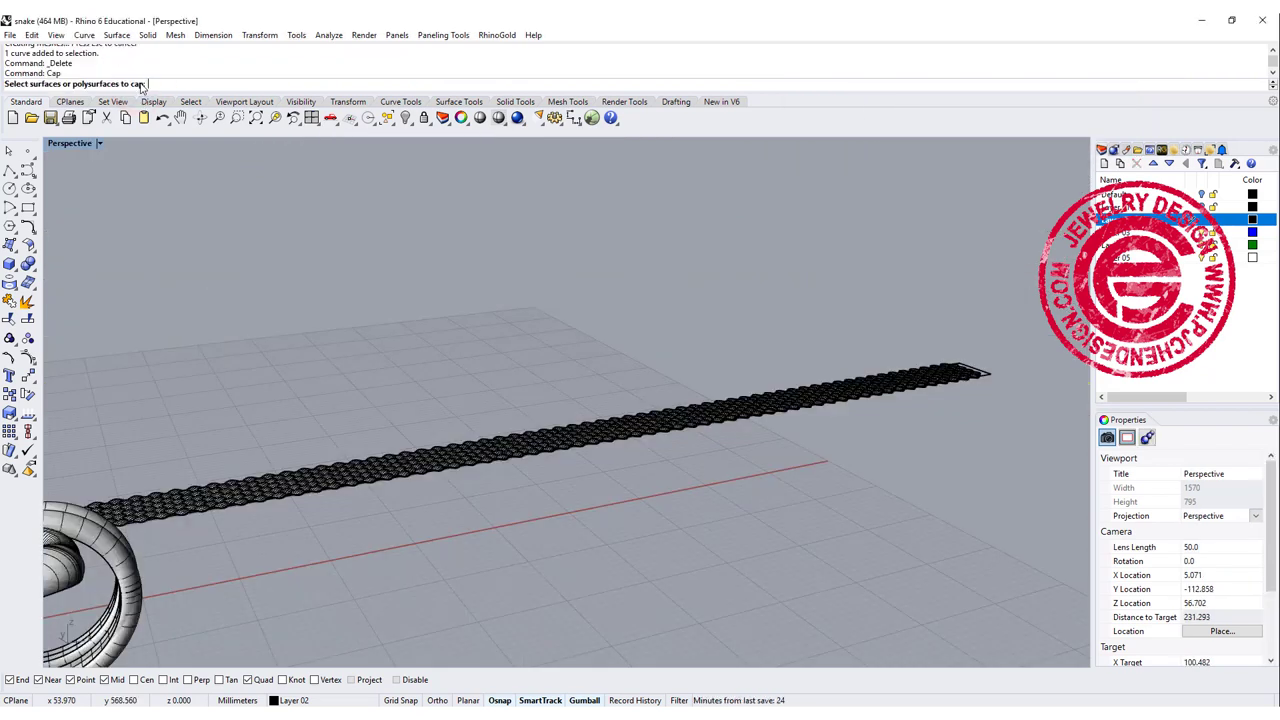
{"action": "left_click", "coordinate": [226, 487]}
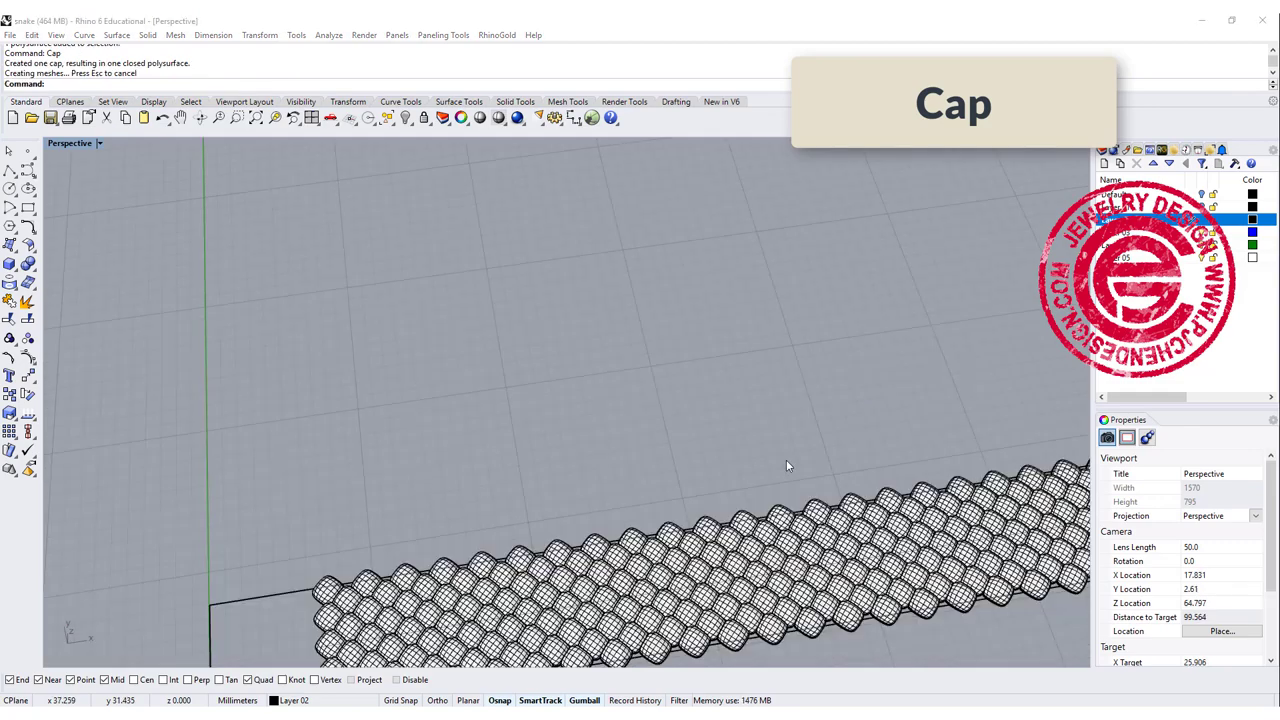
Examine the capped scale strip from underneath, from above and along its side edge
{"action": "scroll", "coordinate": [746, 470], "scroll_direction": "down", "scroll_amount": 5}
{"action": "right_click_drag", "start_coordinate": [757, 512], "coordinate": [613, 311], "text": "shift"}
{"action": "scroll", "coordinate": [613, 309], "scroll_direction": "up", "scroll_amount": 5}
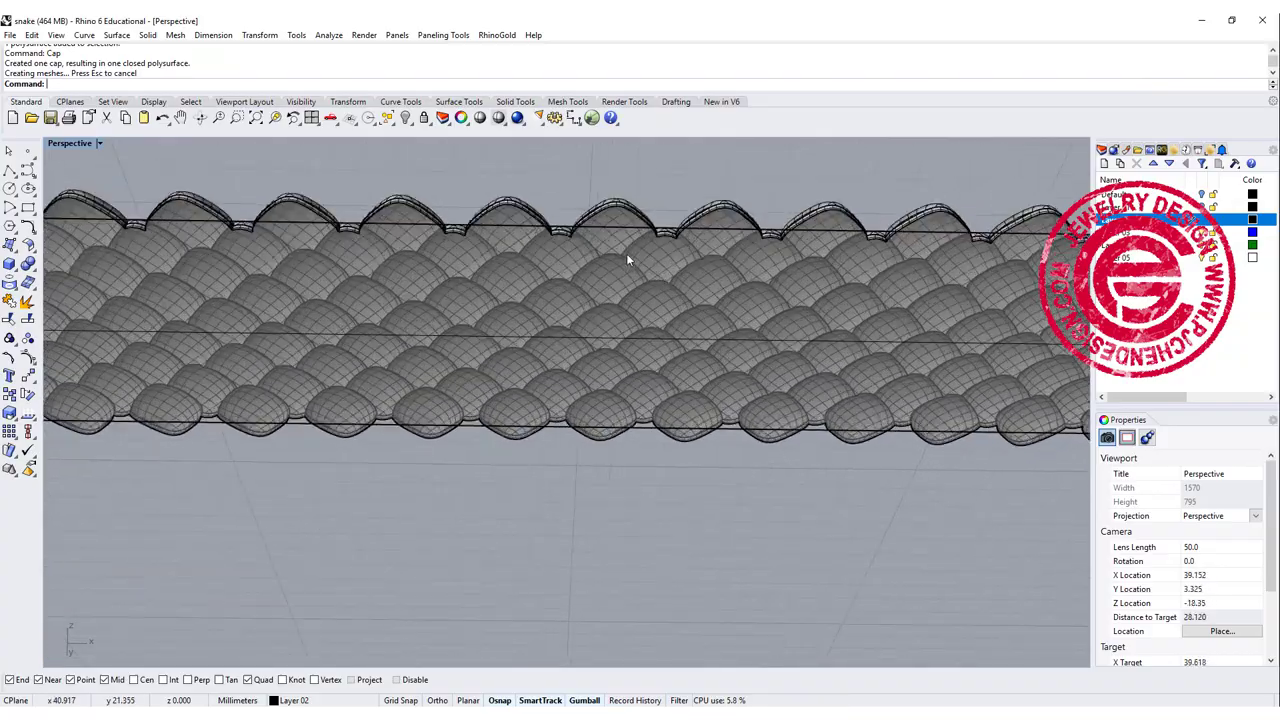
{"action": "right_click_drag", "start_coordinate": [627, 255], "coordinate": [615, 498]}
{"action": "scroll", "coordinate": [628, 478], "scroll_direction": "down", "scroll_amount": 8}
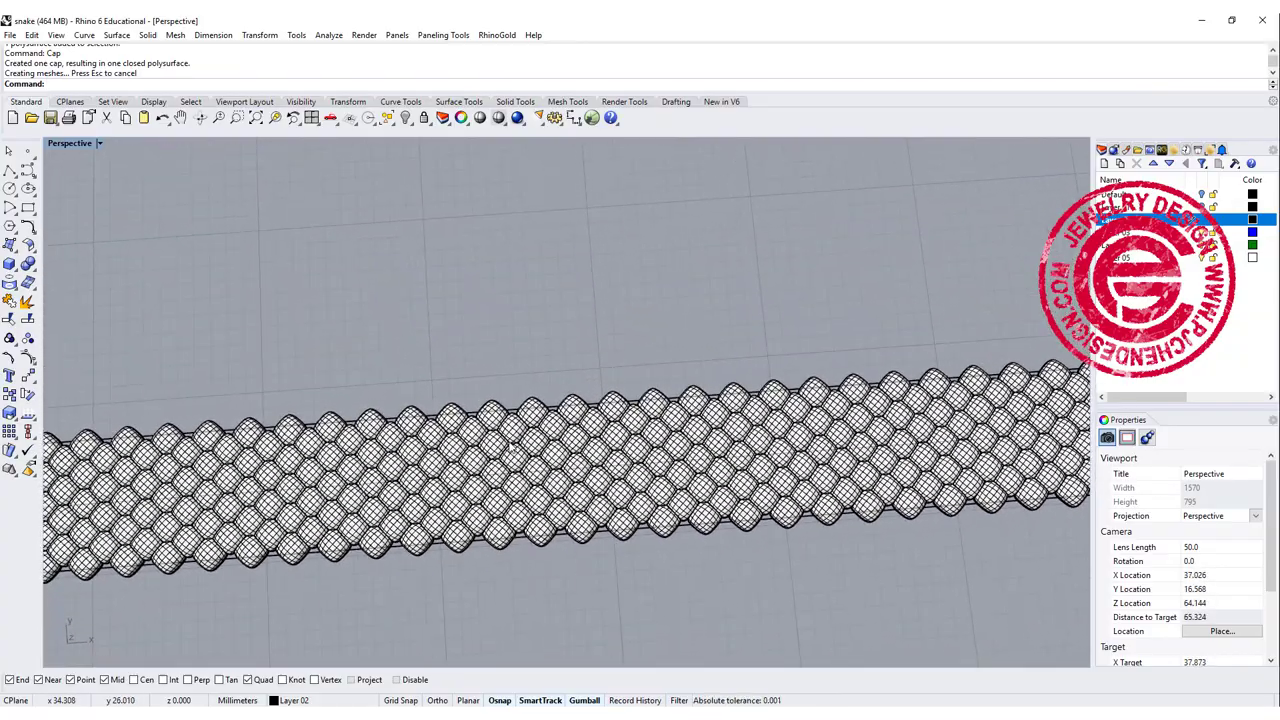
{"action": "right_click_drag", "start_coordinate": [735, 478], "coordinate": [452, 429]}
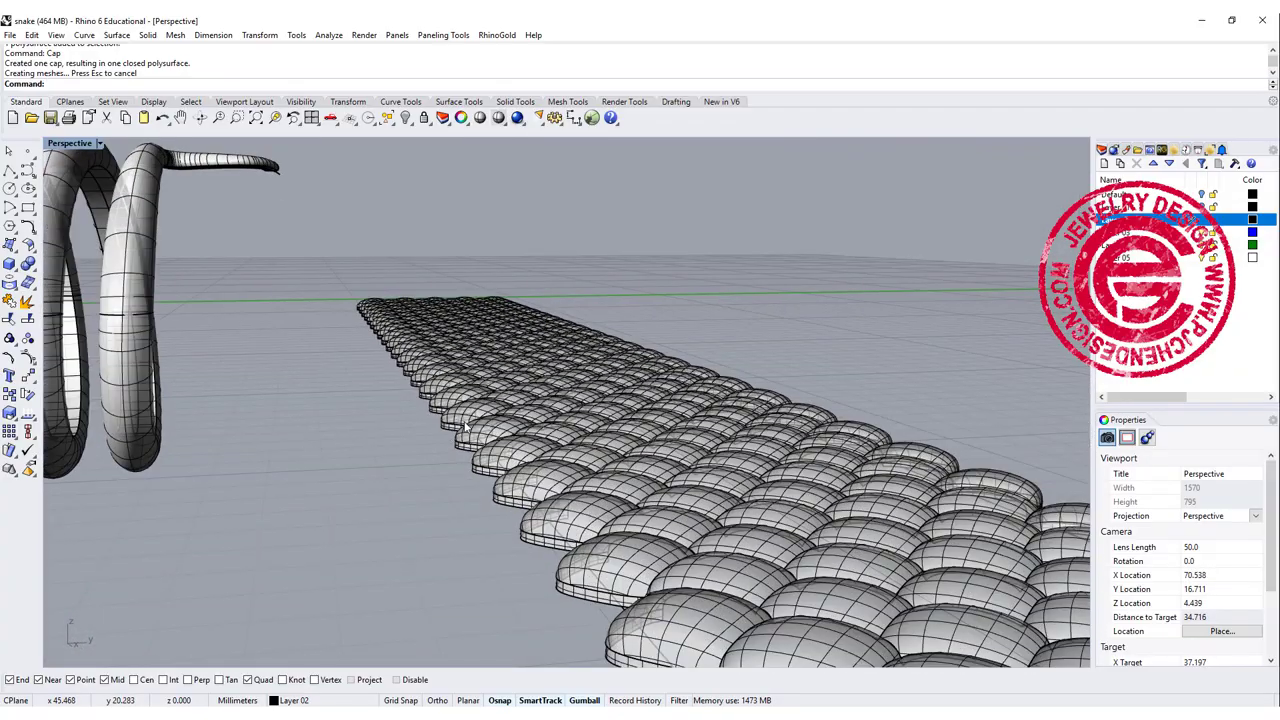
Extrude the closed UV rectangle around the scale strip as a solid, straight down below the strip's flat underside
{"action": "right_click_drag", "start_coordinate": [219, 349], "coordinate": [532, 330]}
{"action": "scroll", "coordinate": [321, 385], "scroll_direction": "down", "scroll_amount": 8}
{"action": "scroll", "coordinate": [221, 351], "scroll_direction": "up", "scroll_amount": 3}
{"action": "scroll", "coordinate": [708, 412], "scroll_direction": "down", "scroll_amount": 8}
{"action": "right_click_drag", "start_coordinate": [551, 454], "coordinate": [531, 405]}
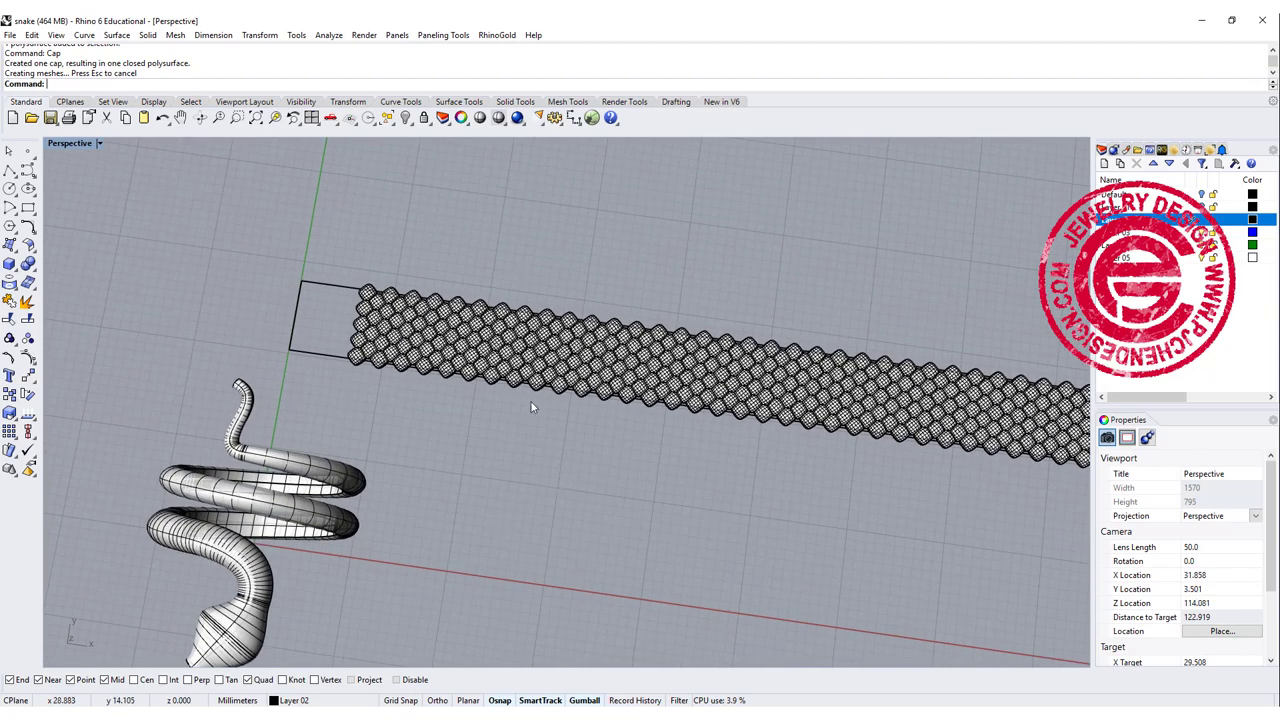
{"action": "double_click", "coordinate": [70, 143]}
{"action": "scroll", "coordinate": [121, 268], "scroll_direction": "up", "scroll_amount": 3}
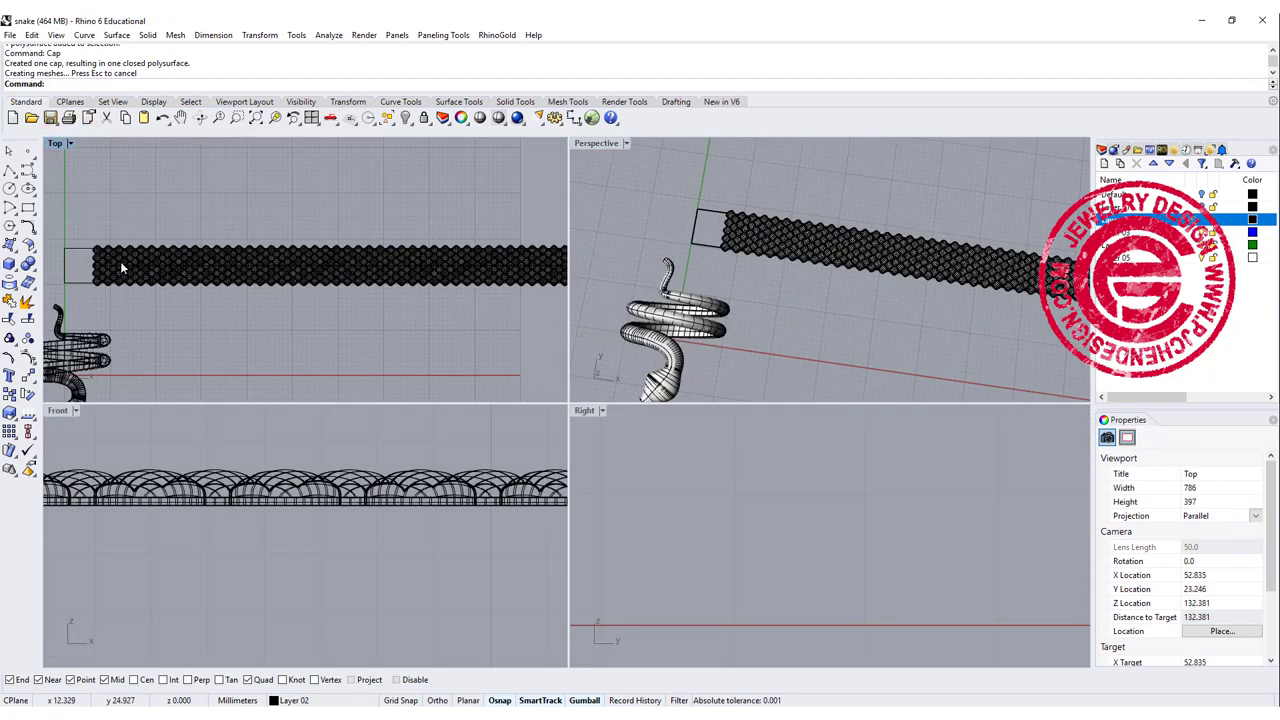
{"action": "left_click", "coordinate": [80, 248]}
{"action": "double_click", "coordinate": [55, 143]}
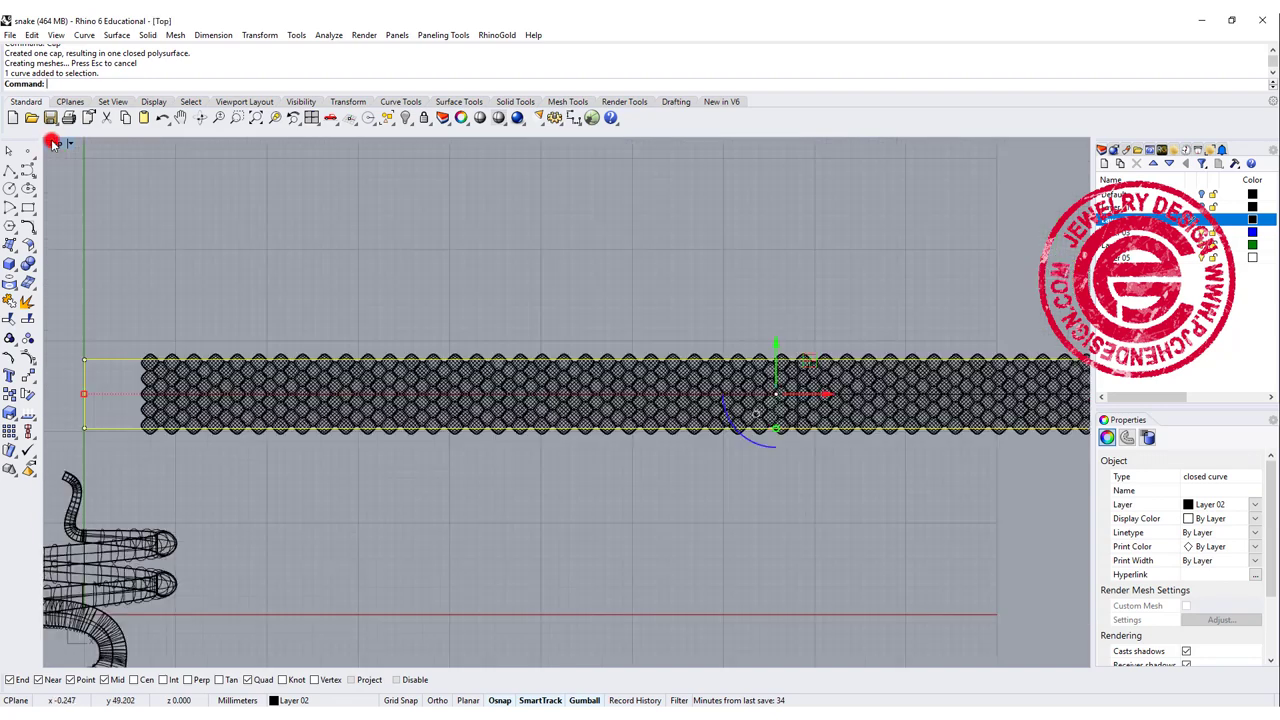
{"action": "left_click", "coordinate": [147, 35]}
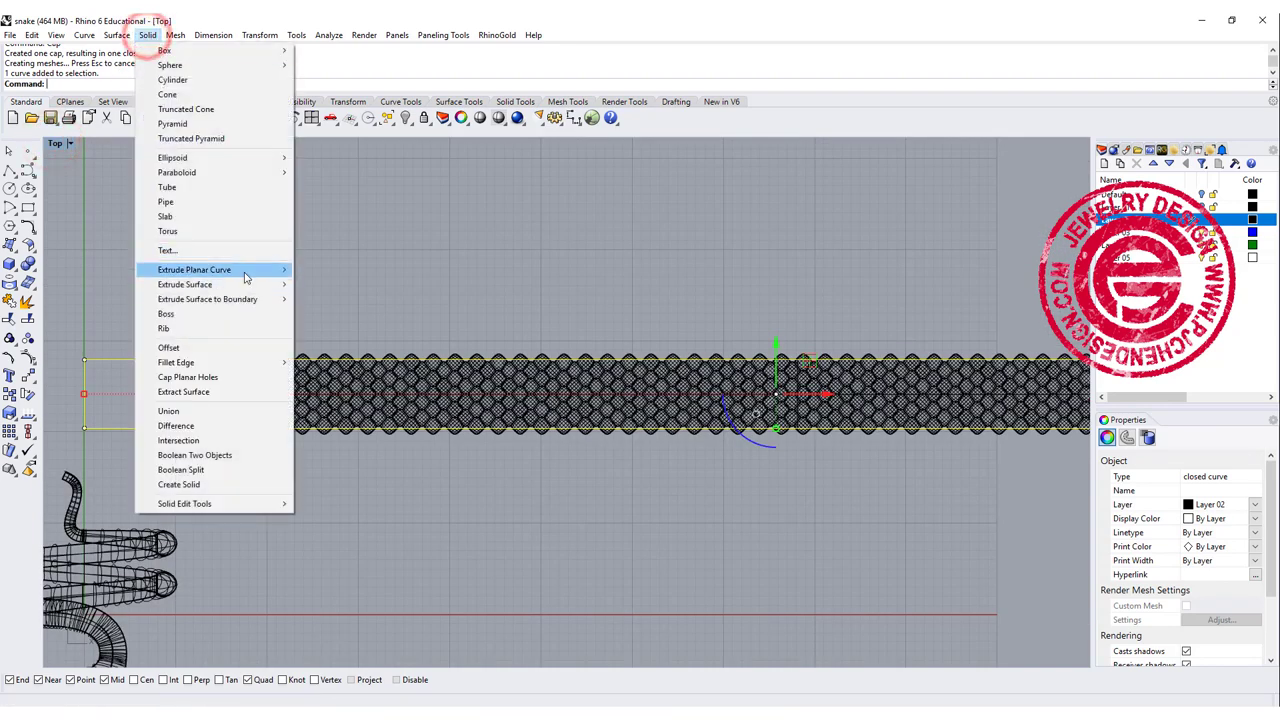
{"action": "mouse_move", "coordinate": [250, 270]}
{"action": "left_click", "coordinate": [327, 270]}
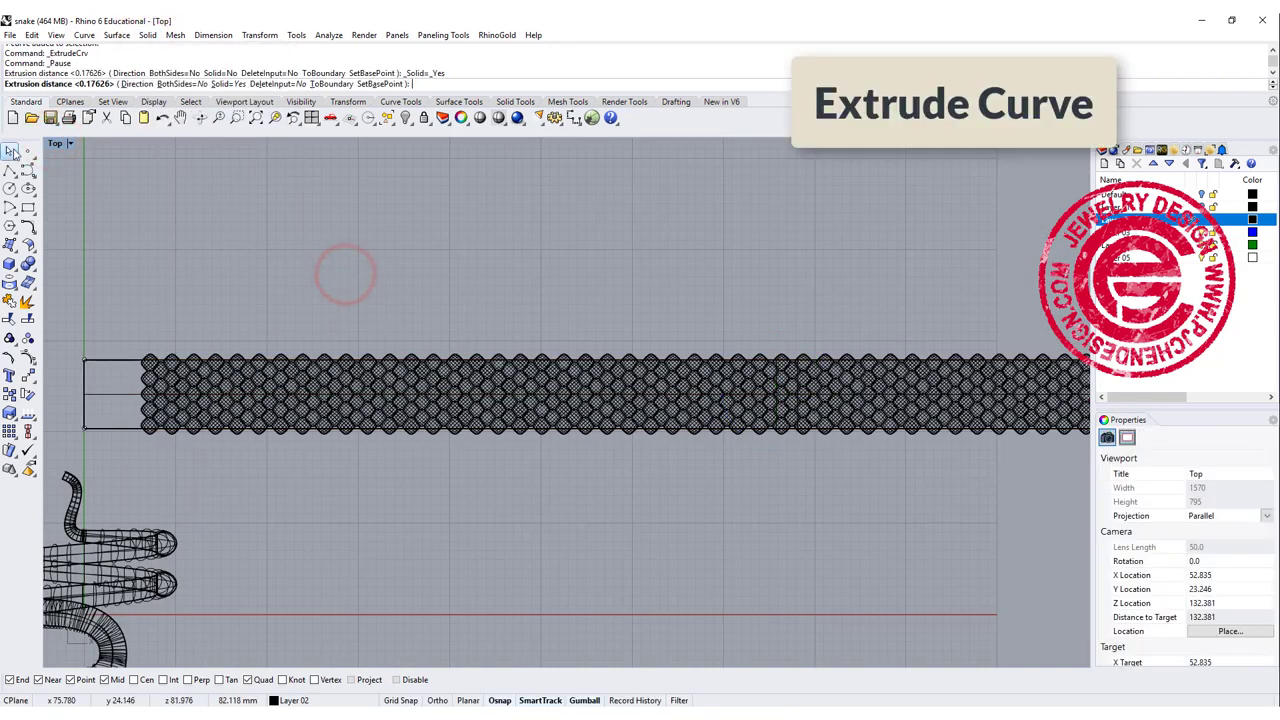
{"action": "double_click", "coordinate": [55, 143]}
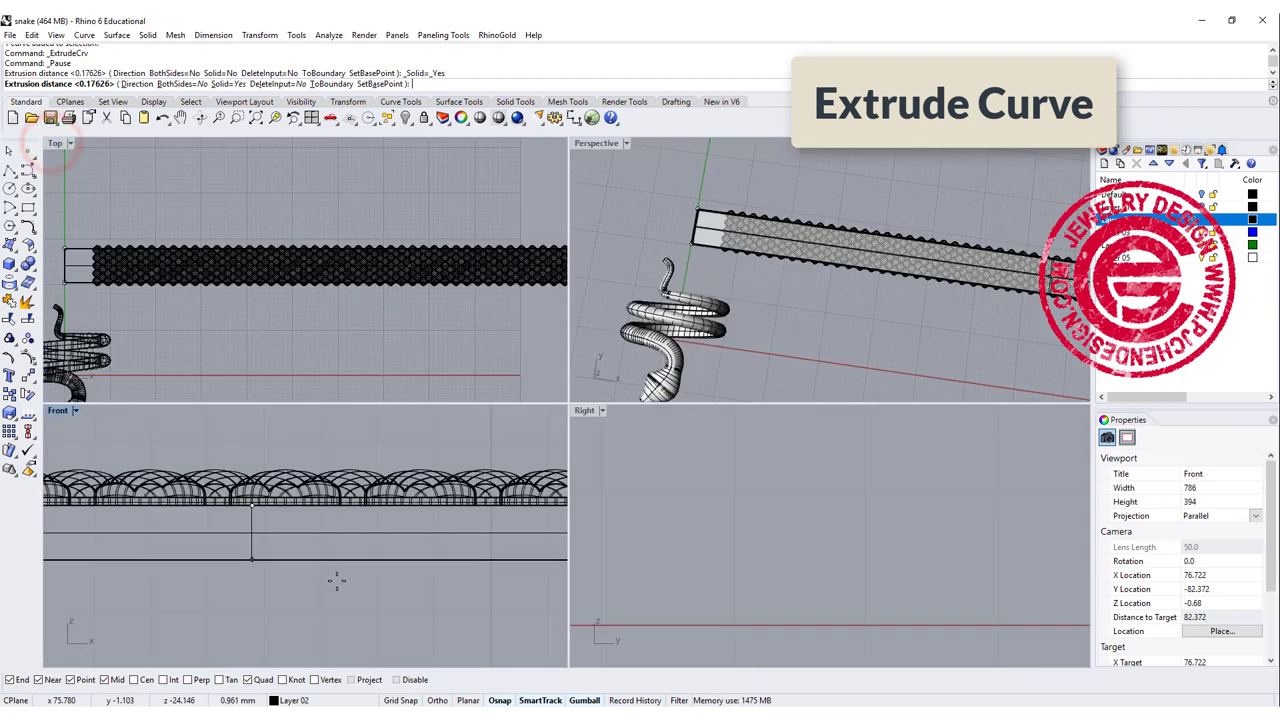